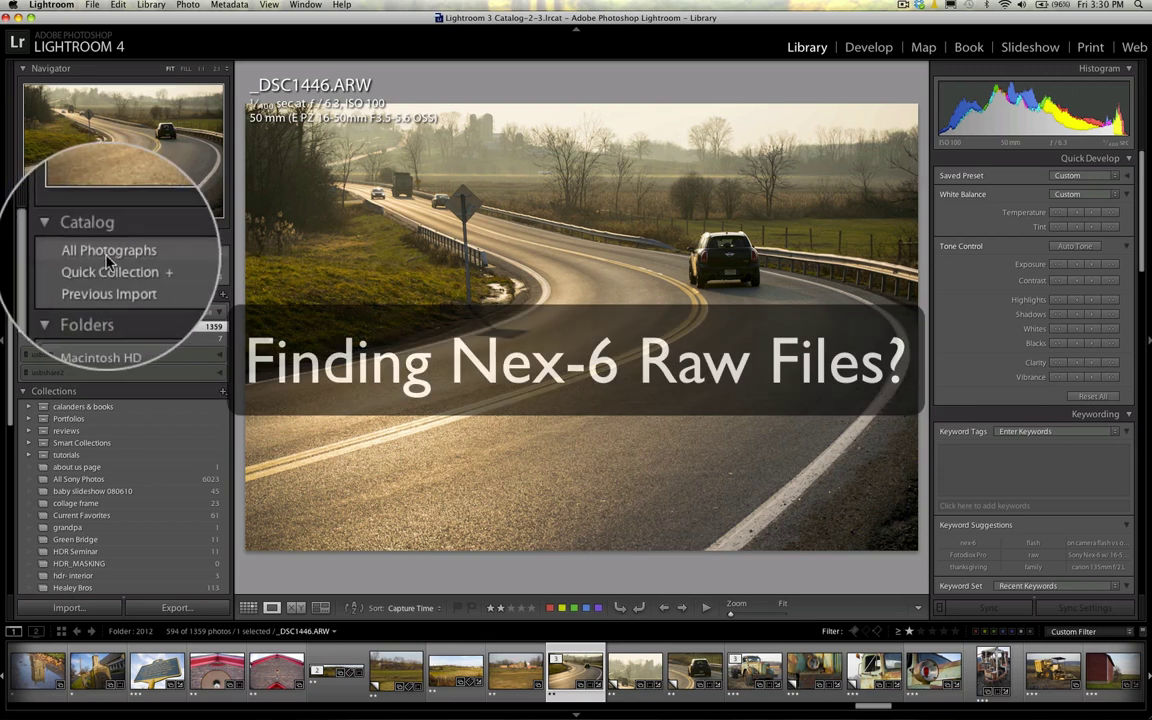
Display all photographs in the catalog and toggle the Library Filter bar off and on, leaving it shown.
{"action": "left_click", "coordinate": [112, 257]}
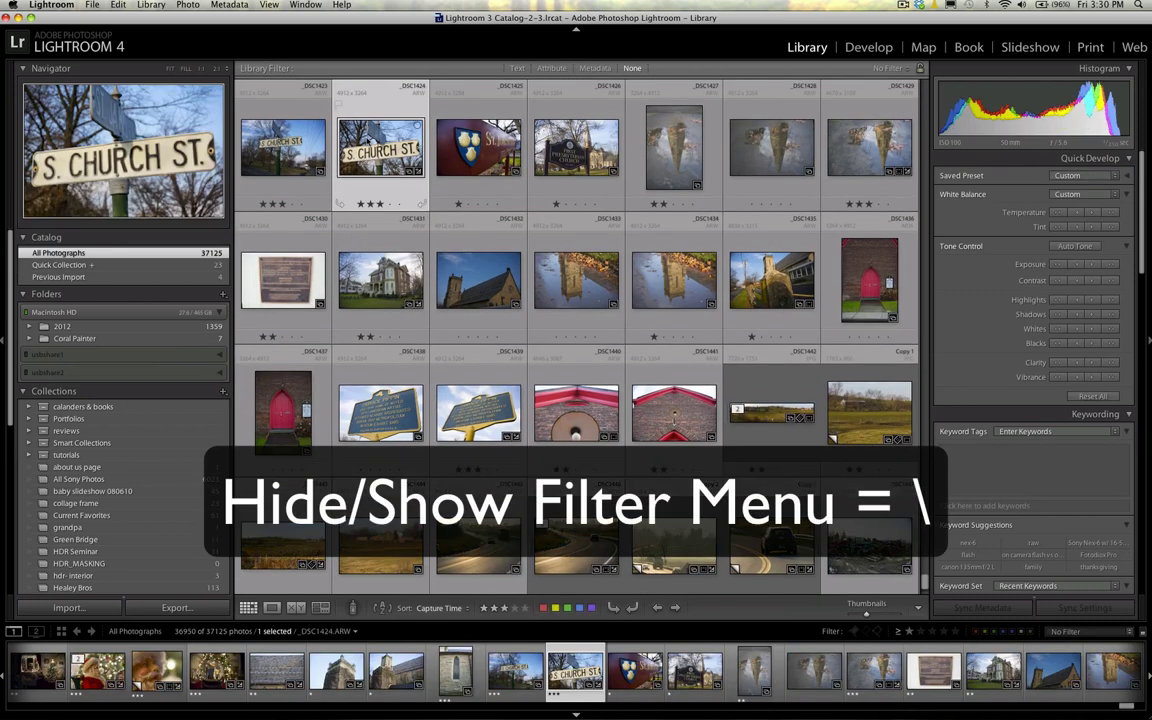
{"action": "key", "text": "backslash"}
{"action": "key", "text": "backslash"}
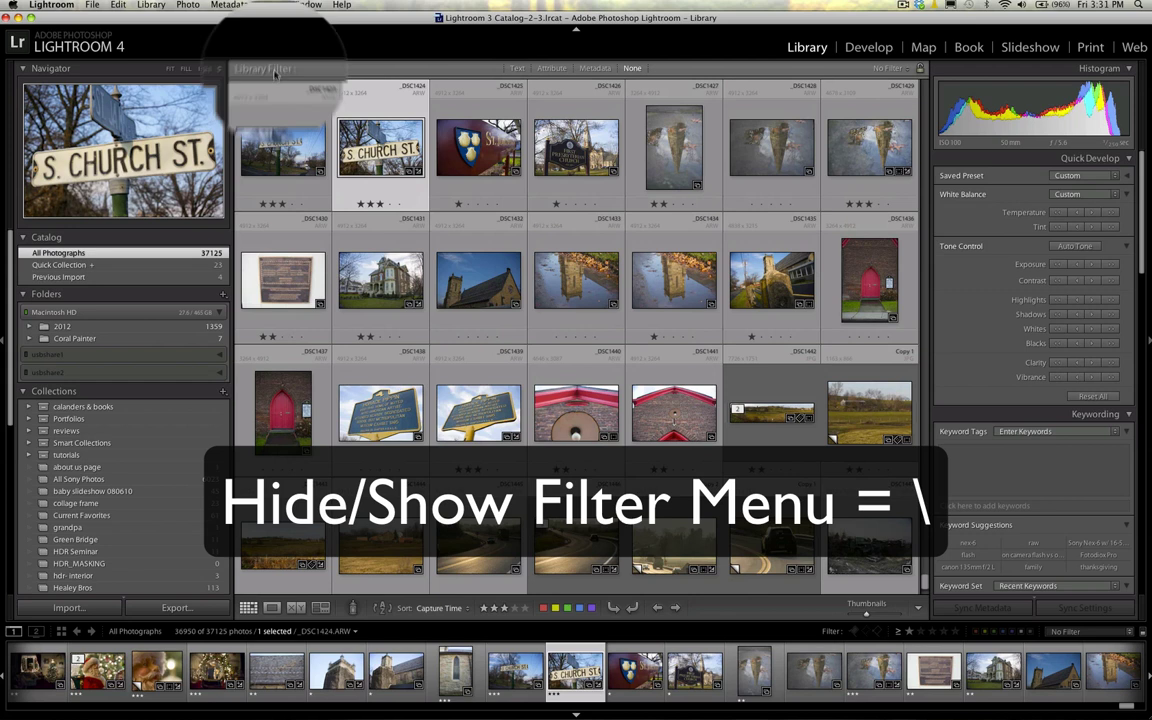
{"action": "key", "text": "backslash"}
{"action": "key", "text": "backslash"}
{"action": "key", "text": "backslash"}
{"action": "key", "text": "backslash"}
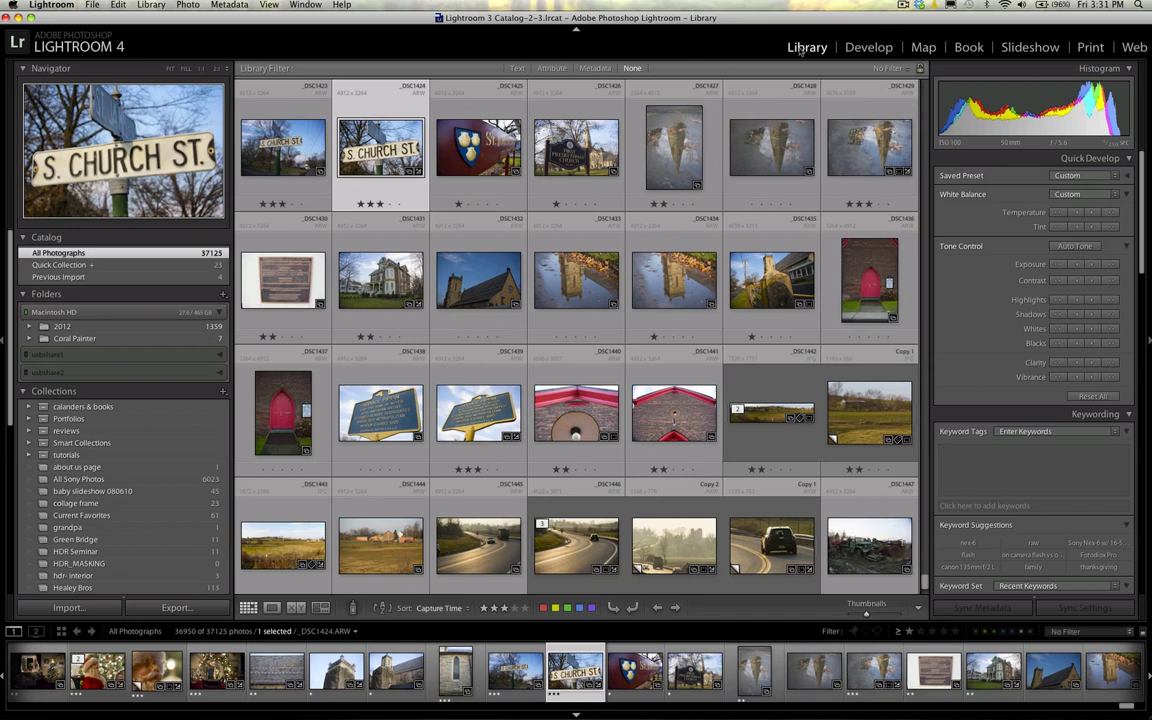
Filter the library by metadata to show only photos taken with the NEX-6 camera.
{"action": "left_click", "coordinate": [596, 72]}
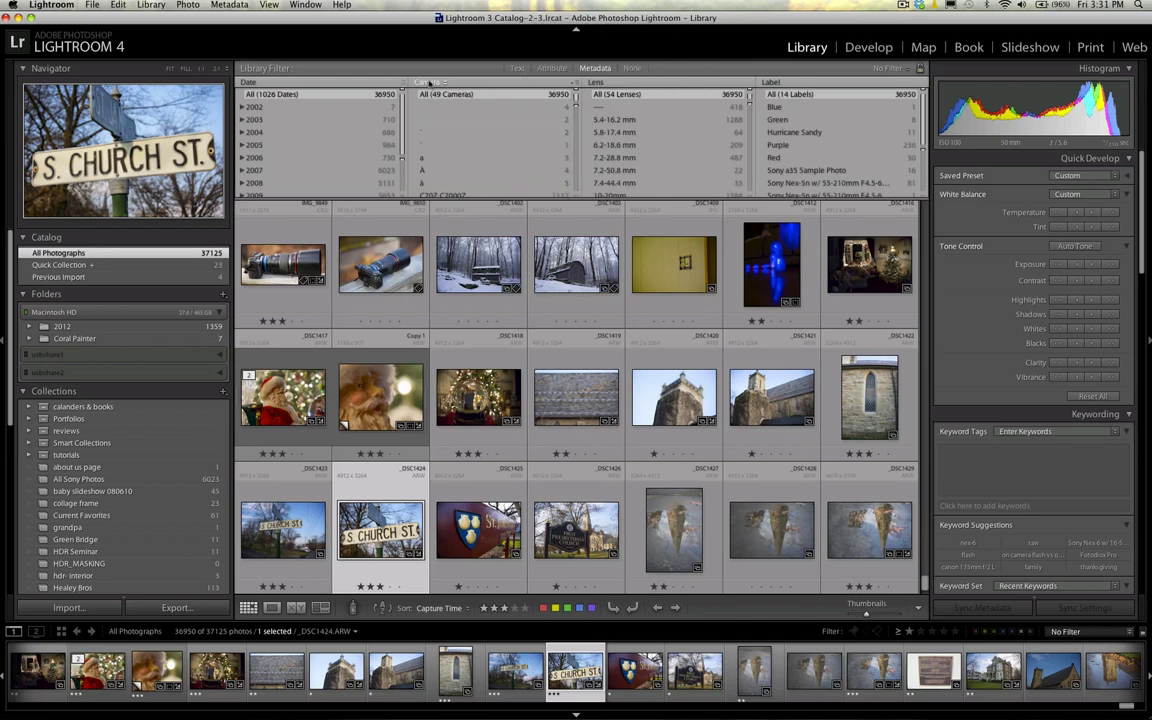
{"action": "scroll", "coordinate": [440, 105], "scroll_direction": "down", "scroll_amount": 3}
{"action": "scroll", "coordinate": [452, 112], "scroll_direction": "down", "scroll_amount": 10}
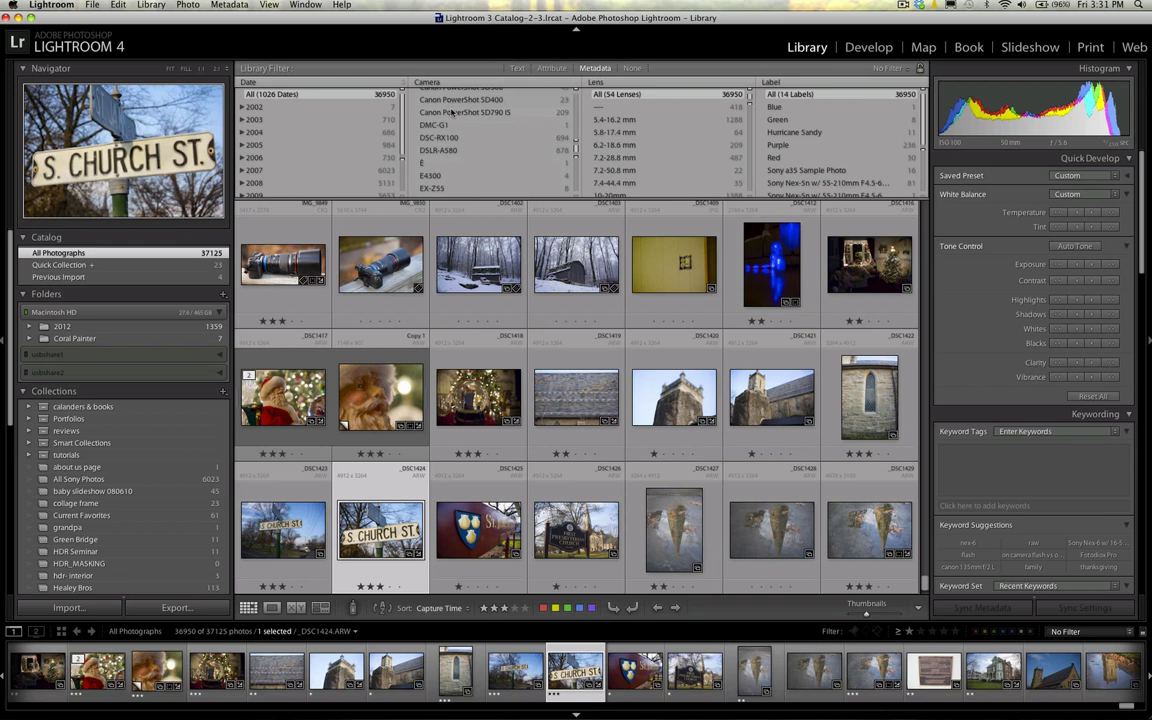
{"action": "scroll", "coordinate": [452, 112], "scroll_direction": "up", "scroll_amount": 2}
{"action": "scroll", "coordinate": [452, 112], "scroll_direction": "down", "scroll_amount": 8}
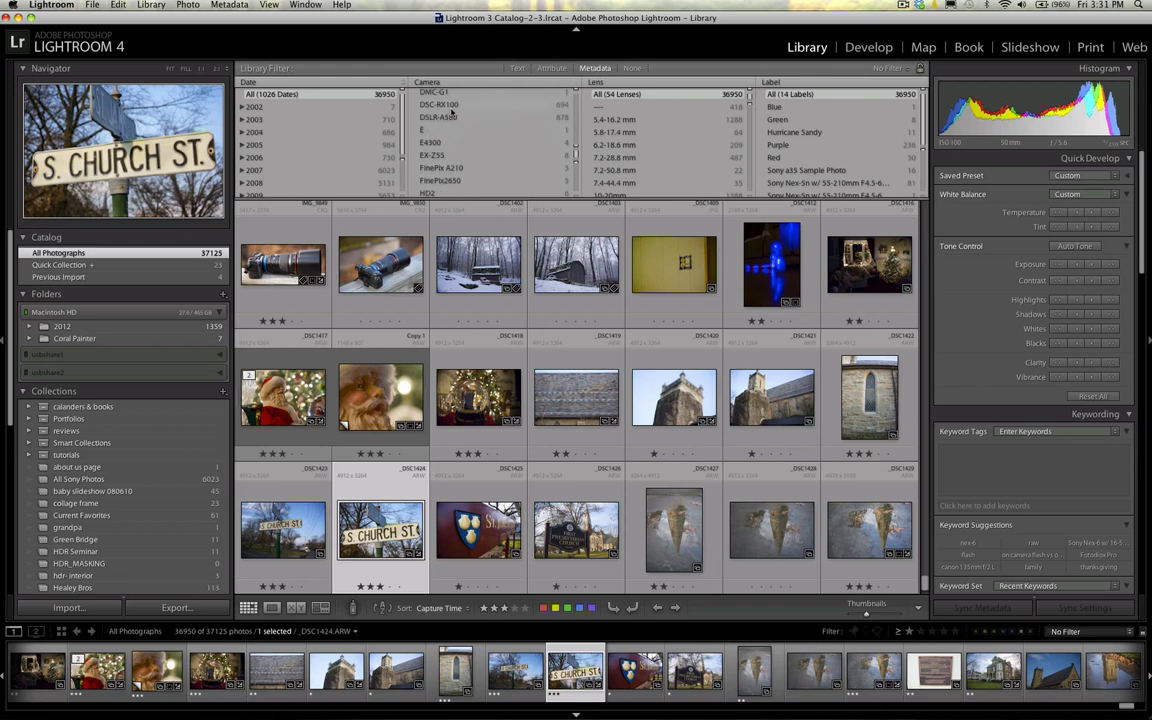
{"action": "left_click", "coordinate": [443, 140]}
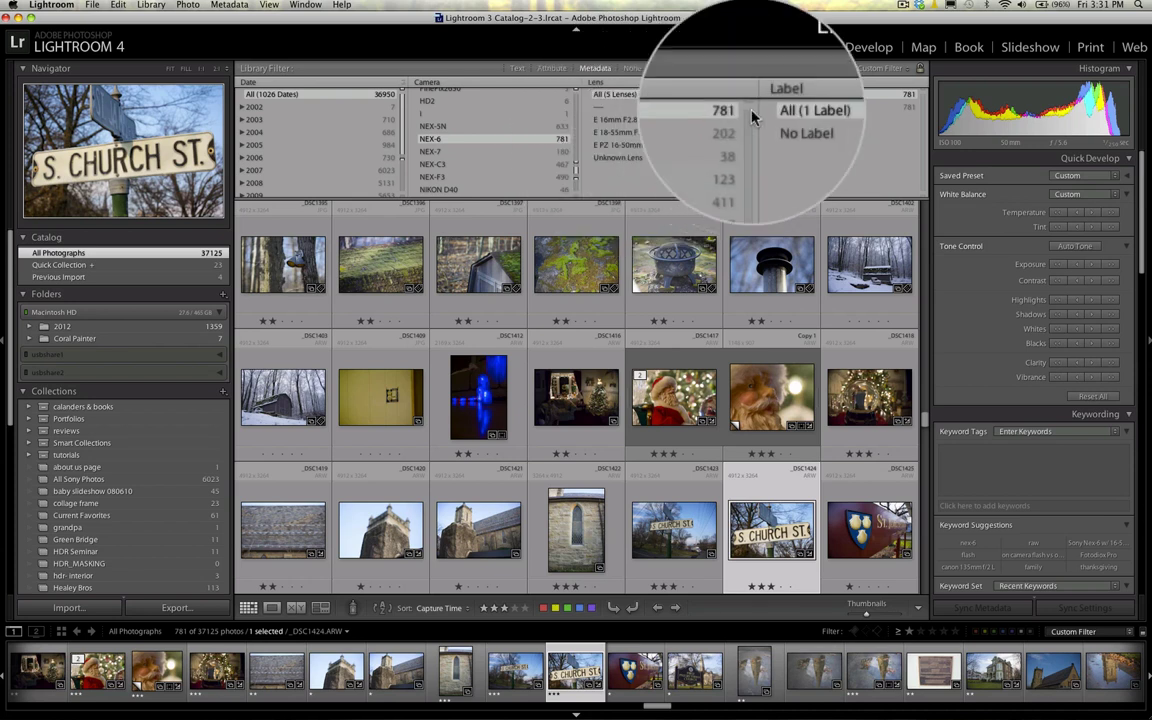
Change the Label filter column to File Type and restrict the photos to Raw.
{"action": "left_click", "coordinate": [785, 84]}
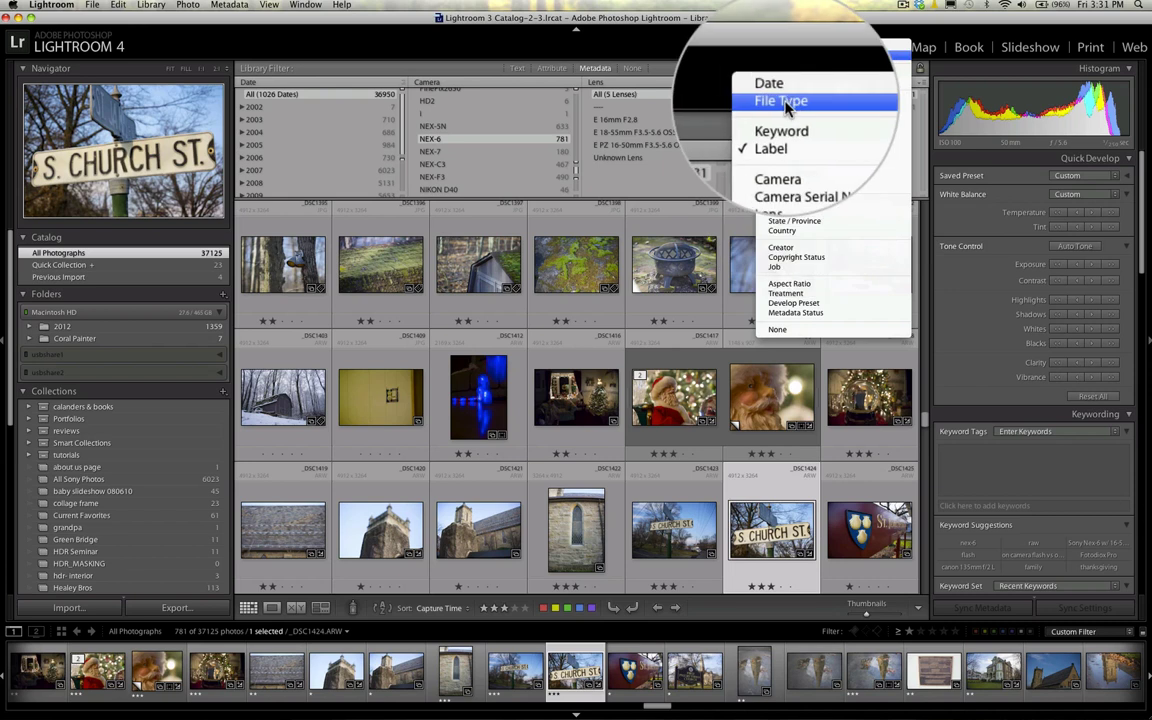
{"action": "left_click", "coordinate": [785, 103]}
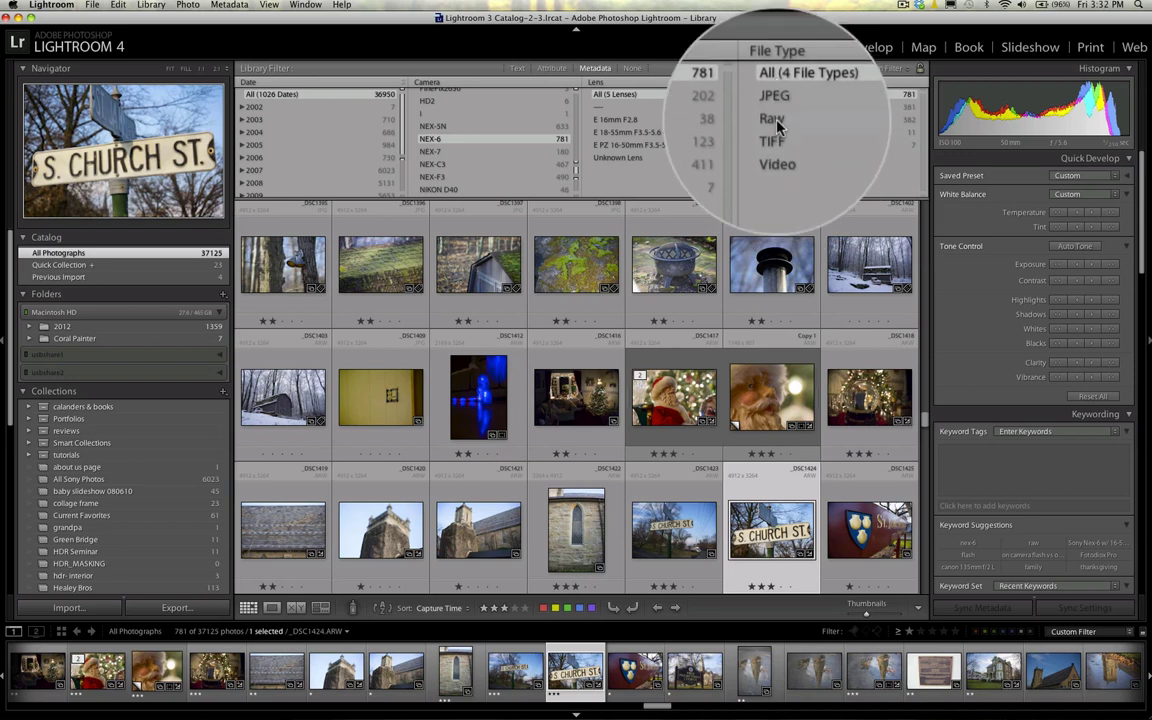
{"action": "left_click", "coordinate": [776, 120]}
Shrink the metadata filter area to enlarge the photo grid and limit the photos to a rating of two stars or higher.
{"action": "left_click", "coordinate": [909, 631]}
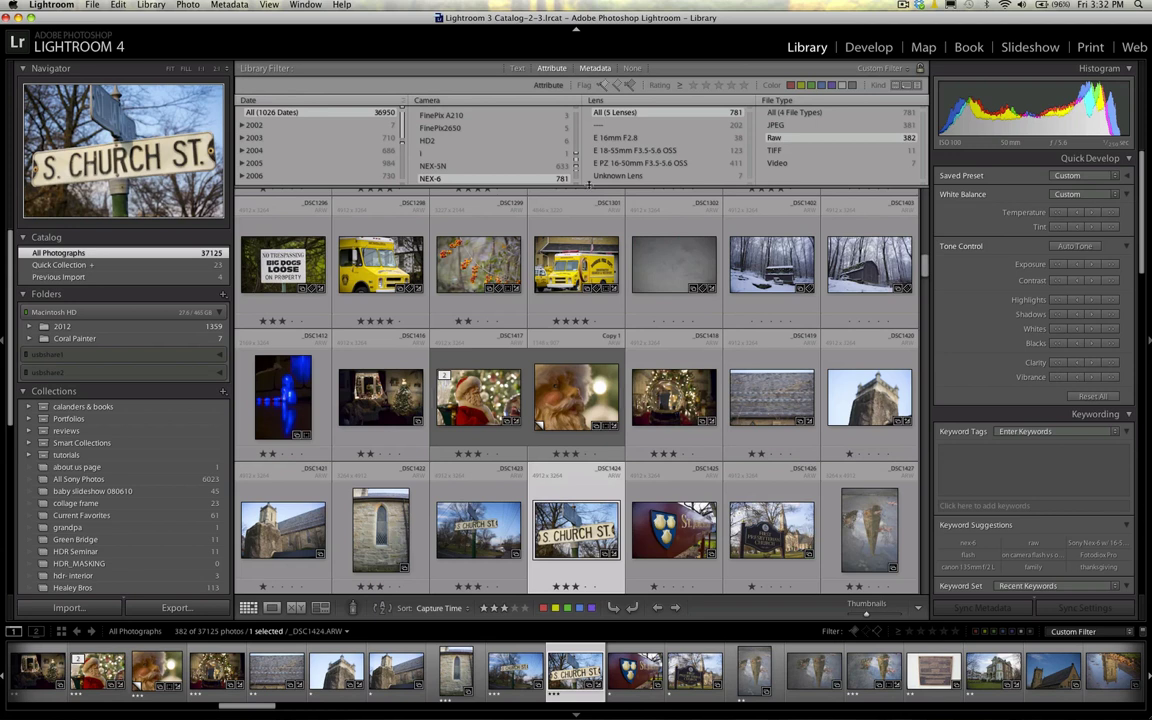
{"action": "left_click_drag", "start_coordinate": [590, 183], "coordinate": [590, 133]}
{"action": "scroll", "coordinate": [588, 343], "scroll_direction": "up", "scroll_amount": 3}
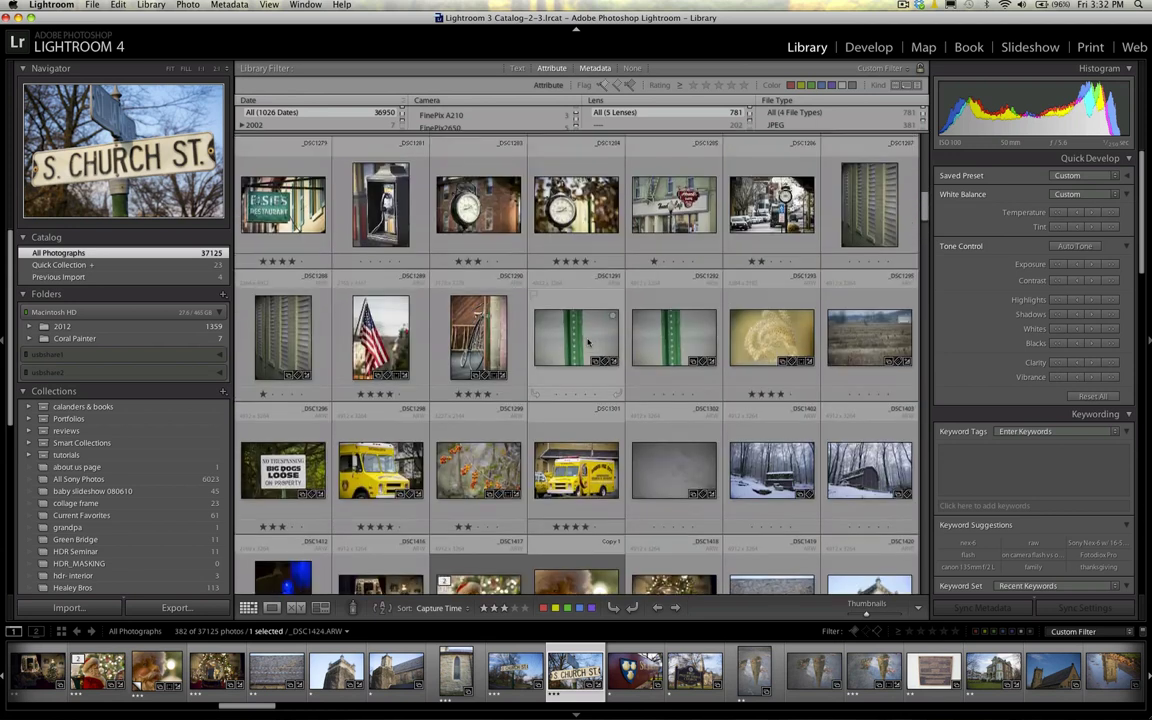
{"action": "scroll", "coordinate": [588, 343], "scroll_direction": "up", "scroll_amount": 3}
{"action": "scroll", "coordinate": [588, 343], "scroll_direction": "up", "scroll_amount": 3}
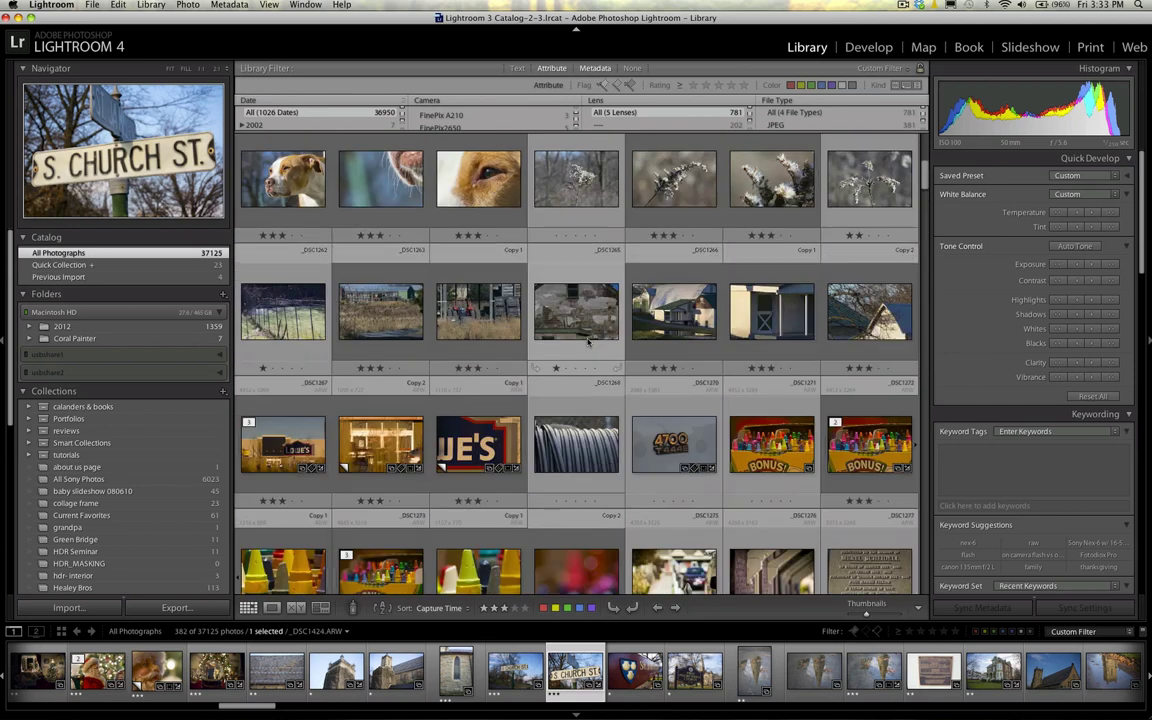
{"action": "scroll", "coordinate": [588, 343], "scroll_direction": "up", "scroll_amount": 2}
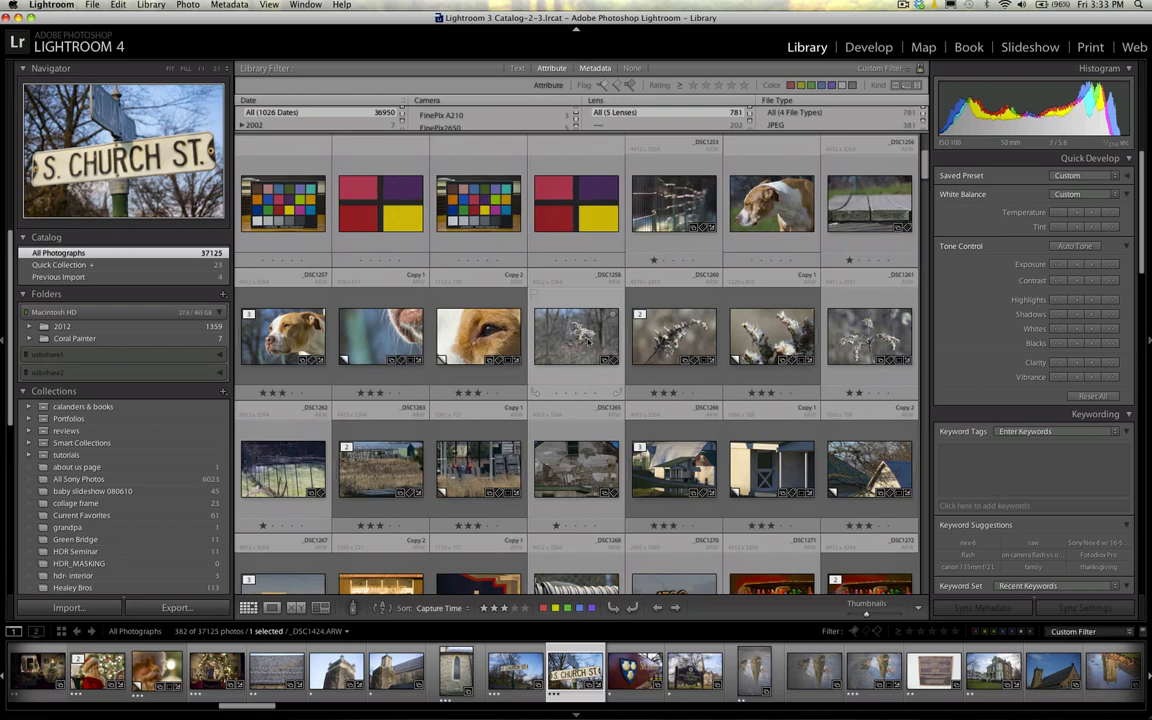
{"action": "scroll", "coordinate": [588, 343], "scroll_direction": "up", "scroll_amount": 3}
{"action": "scroll", "coordinate": [588, 343], "scroll_direction": "down", "scroll_amount": 5}
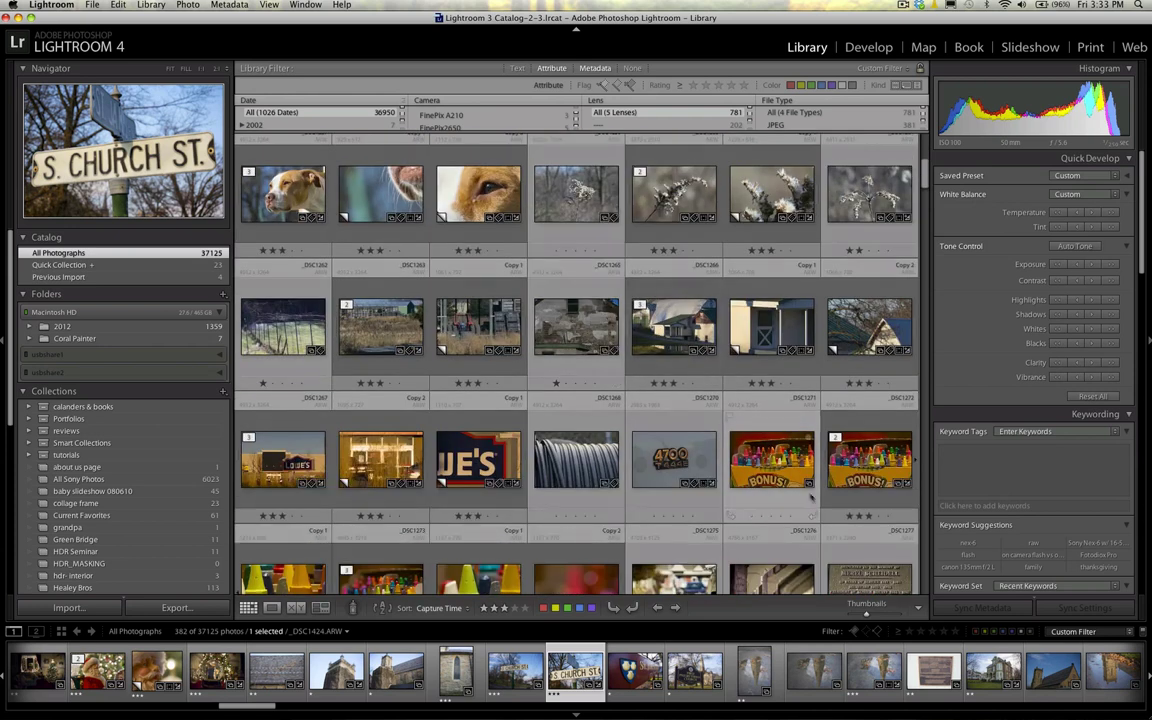
{"action": "scroll", "coordinate": [730, 445], "scroll_direction": "down", "scroll_amount": 3}
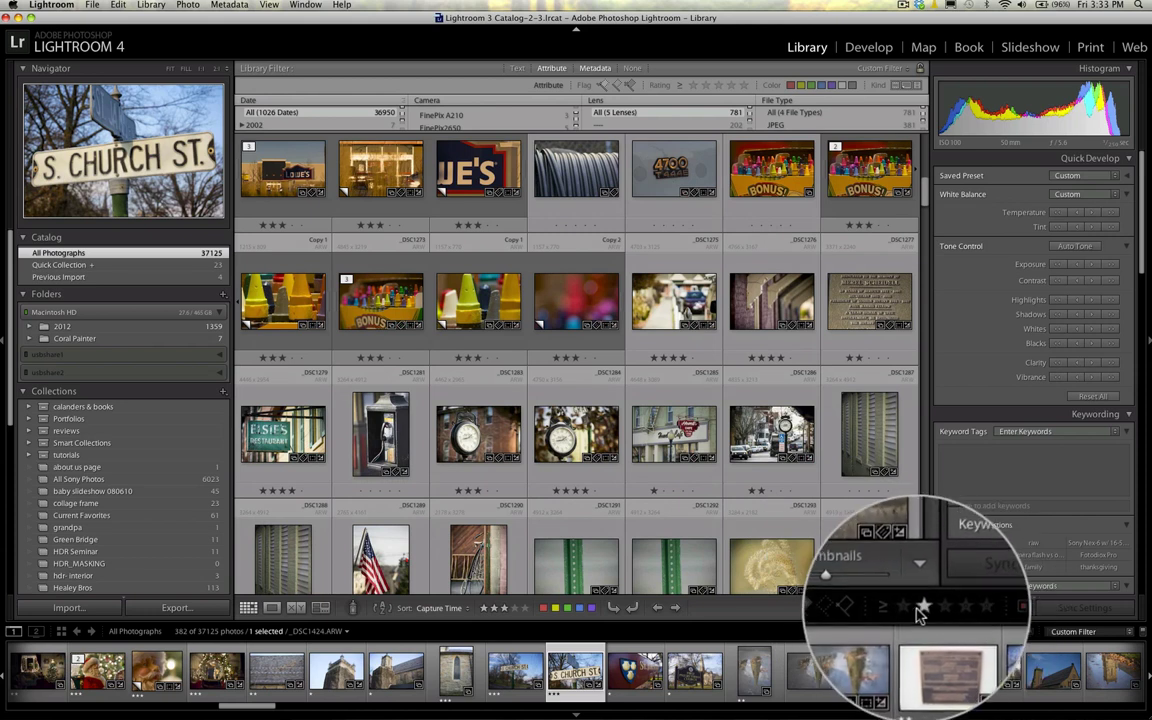
{"action": "left_click", "coordinate": [920, 631]}
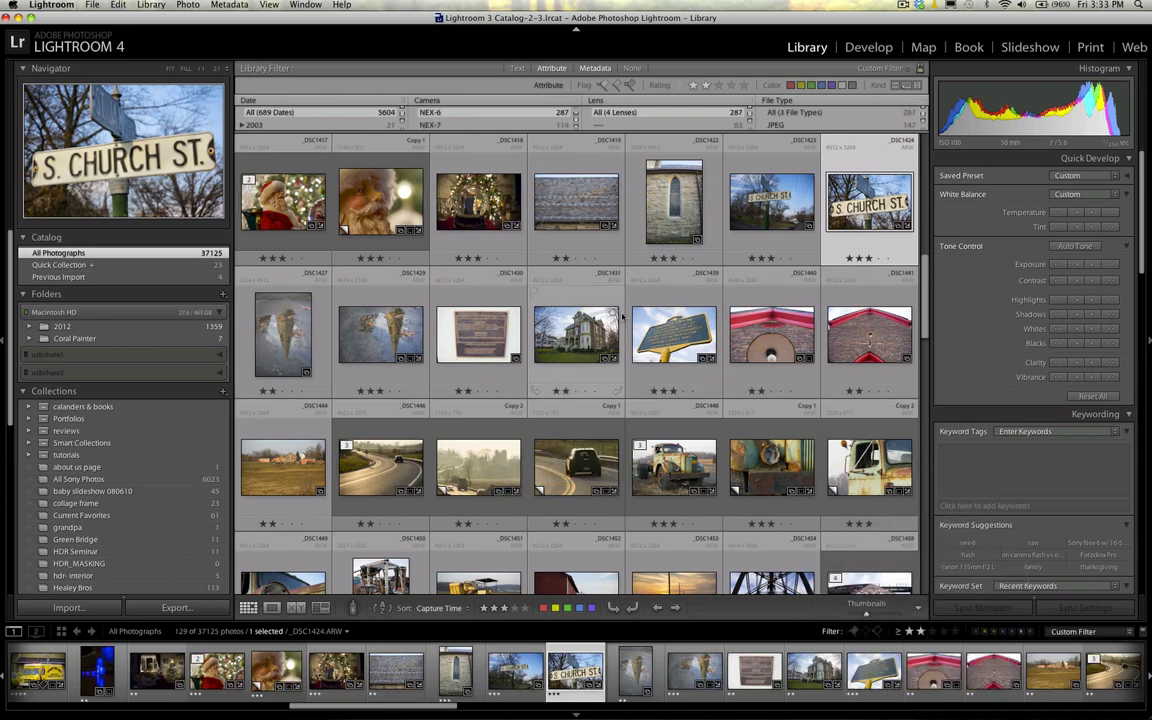
Look through the filtered NEX-6 raw photos for images to develop.
{"action": "scroll", "coordinate": [621, 316], "scroll_direction": "up", "scroll_amount": 2}
{"action": "scroll", "coordinate": [622, 317], "scroll_direction": "up", "scroll_amount": 6}
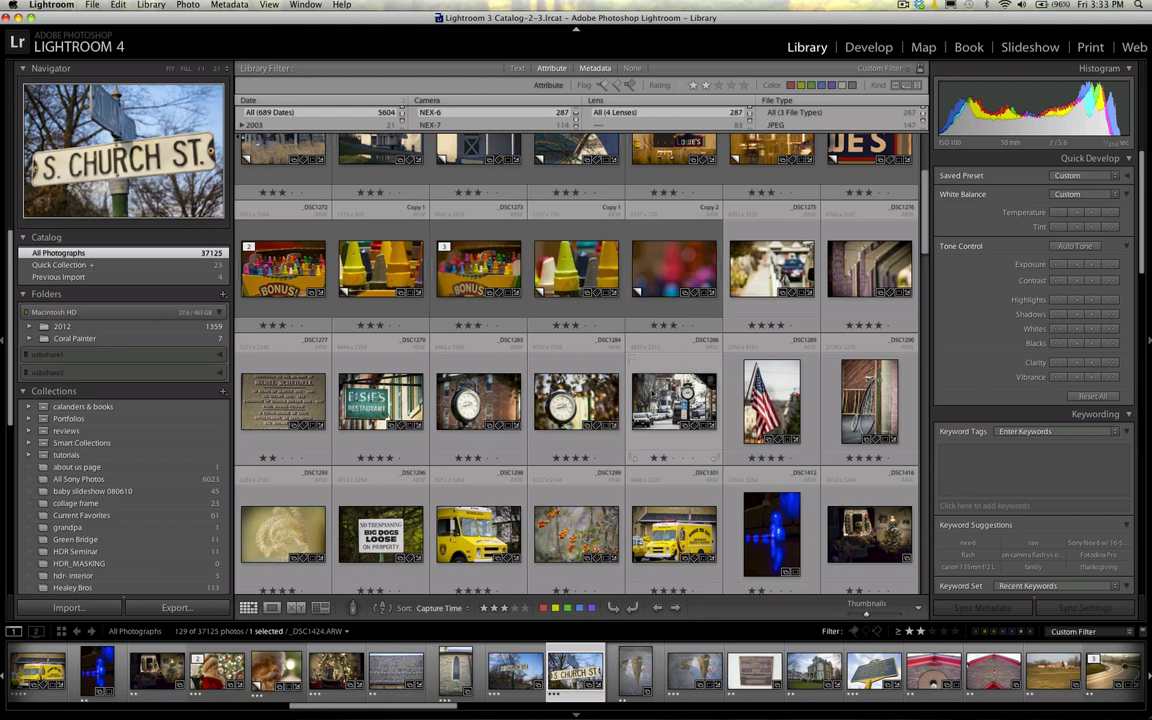
{"action": "scroll", "coordinate": [651, 393], "scroll_direction": "up", "scroll_amount": 1}
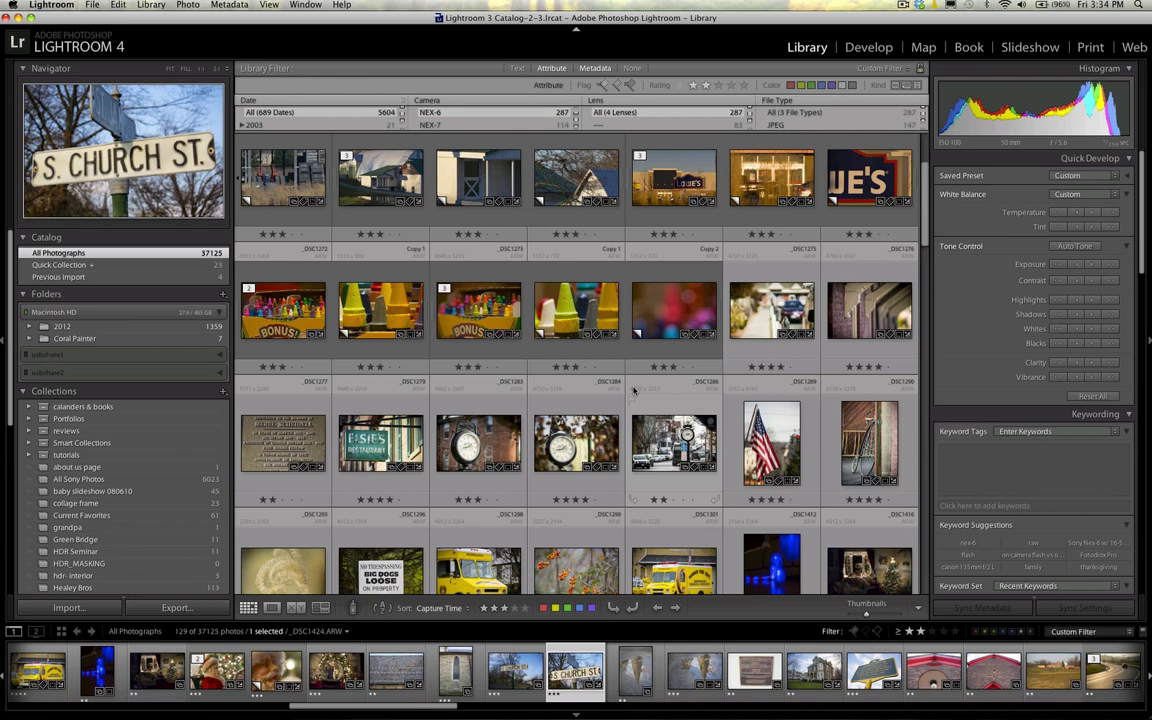
{"action": "scroll", "coordinate": [633, 391], "scroll_direction": "up", "scroll_amount": 3}
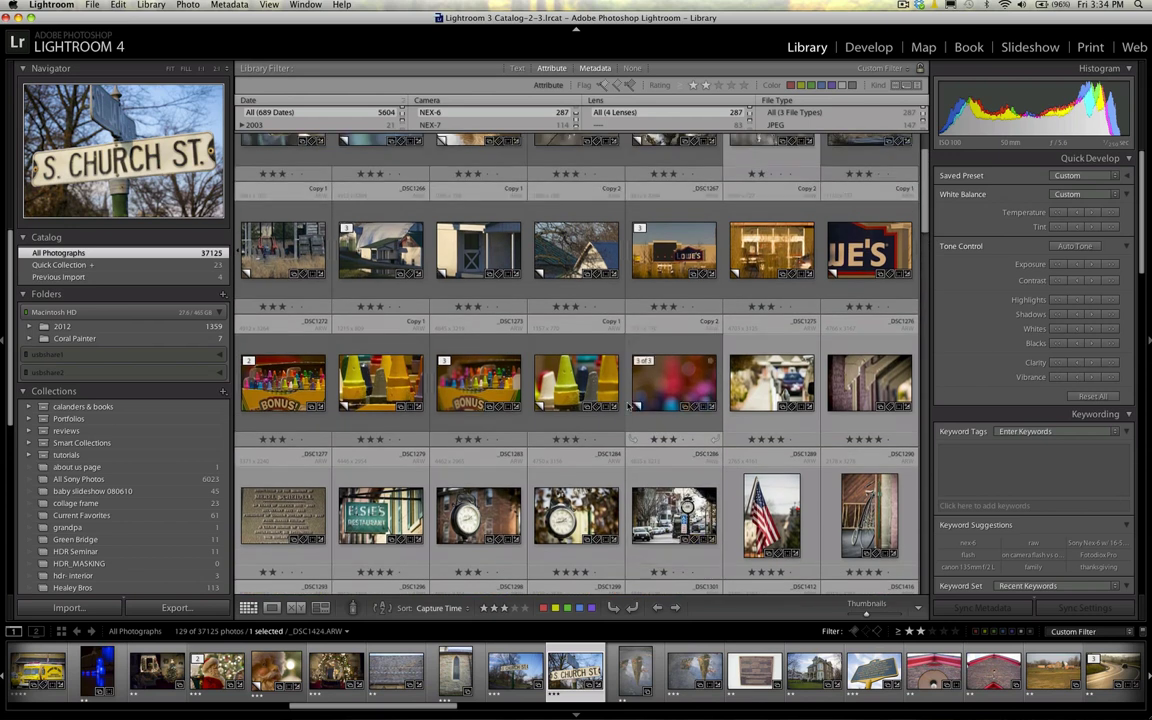
{"action": "scroll", "coordinate": [628, 404], "scroll_direction": "up", "scroll_amount": 2}
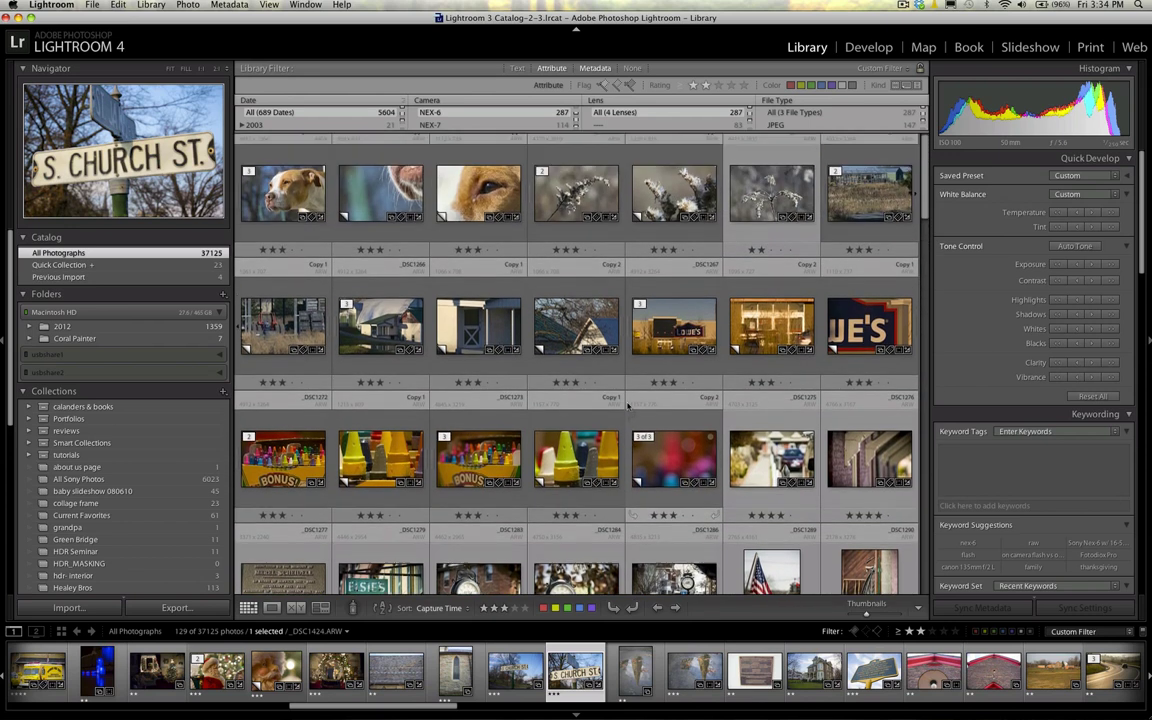
{"action": "scroll", "coordinate": [628, 404], "scroll_direction": "down", "scroll_amount": 2}
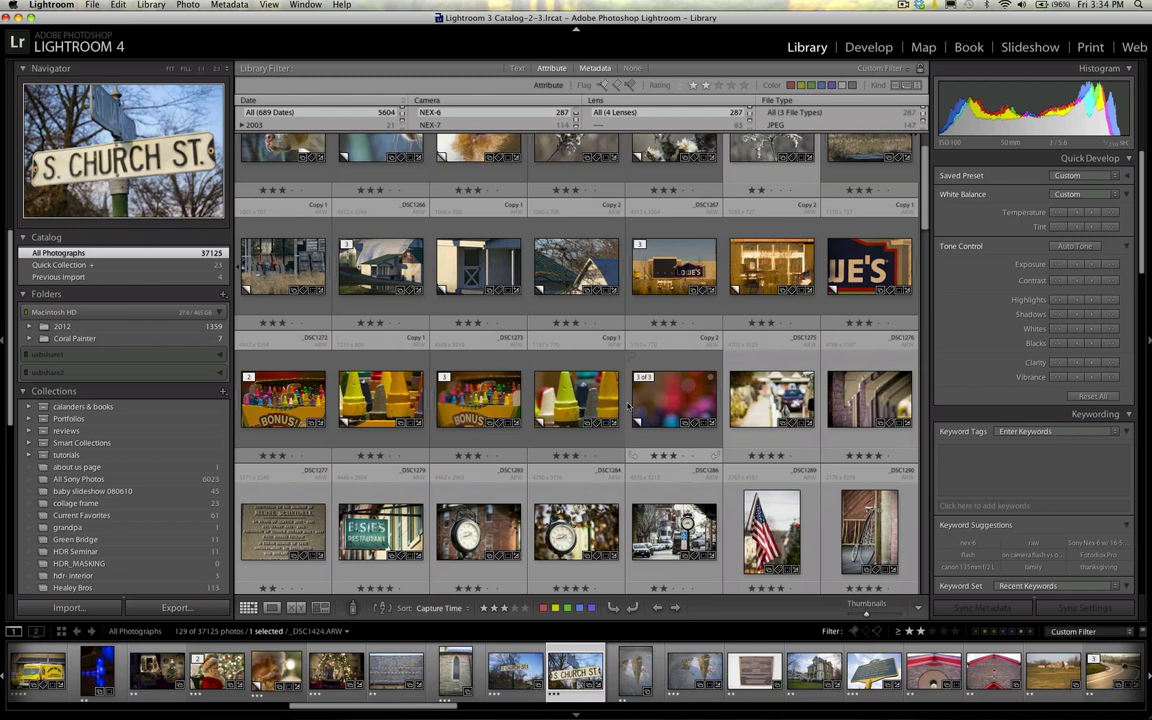
{"action": "scroll", "coordinate": [628, 404], "scroll_direction": "down", "scroll_amount": 3}
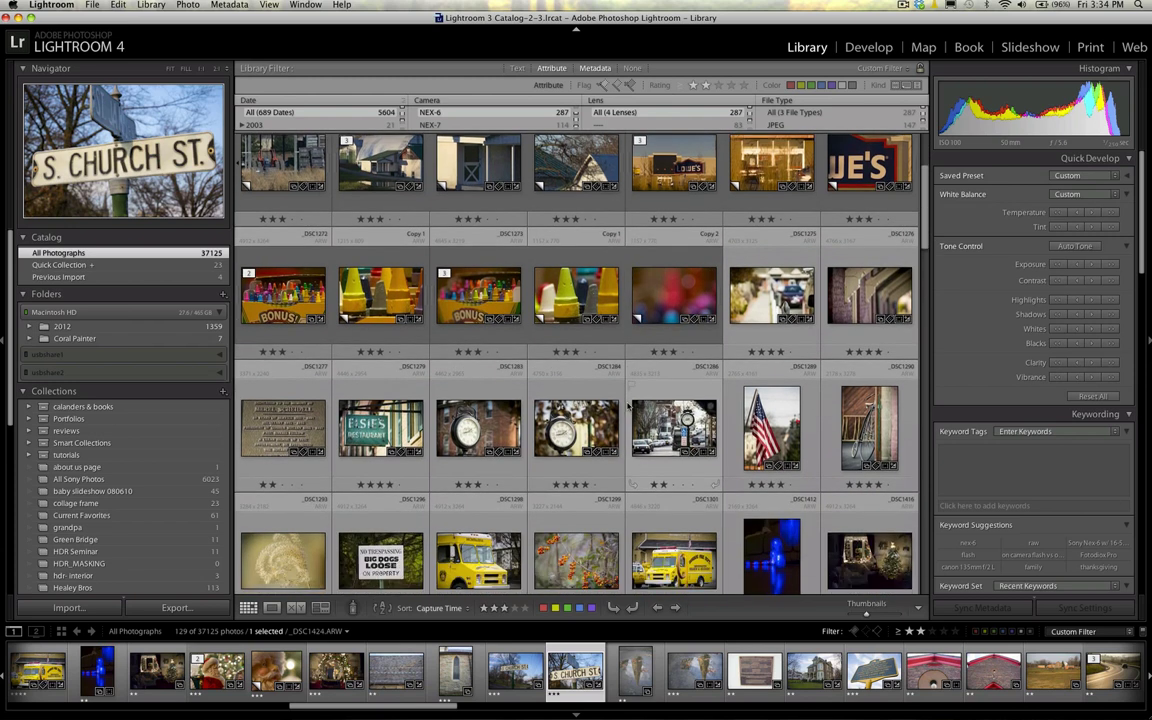
{"action": "scroll", "coordinate": [628, 404], "scroll_direction": "down", "scroll_amount": 5}
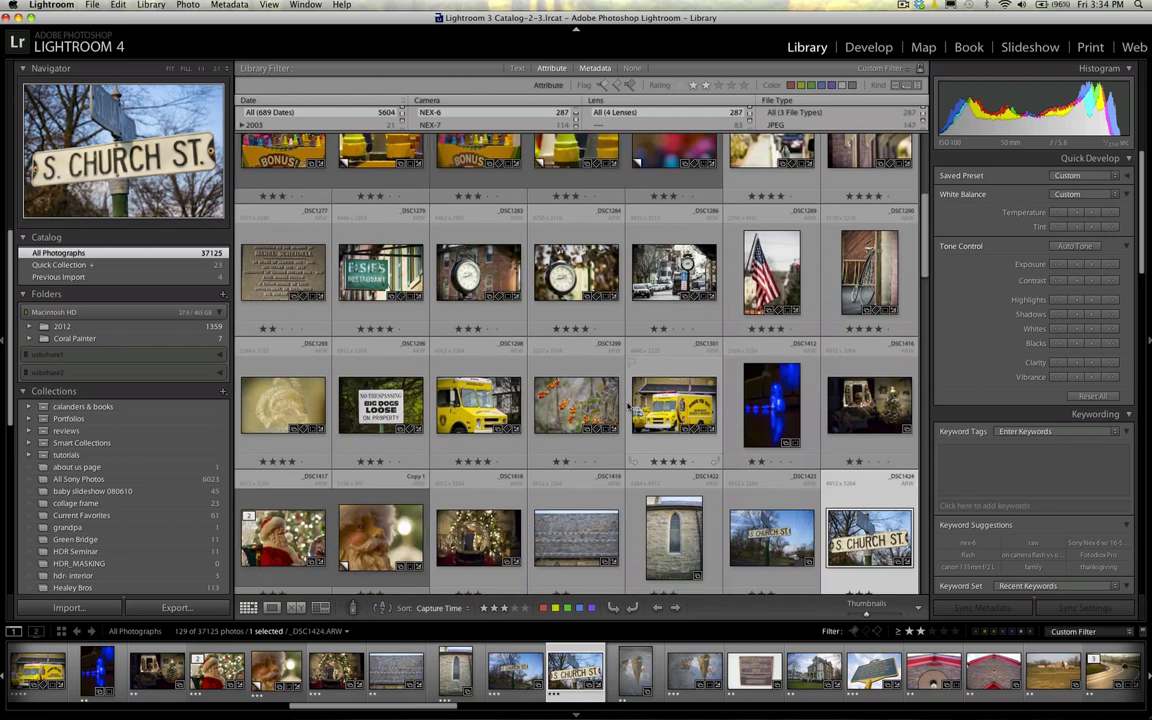
{"action": "scroll", "coordinate": [628, 404], "scroll_direction": "down", "scroll_amount": 1}
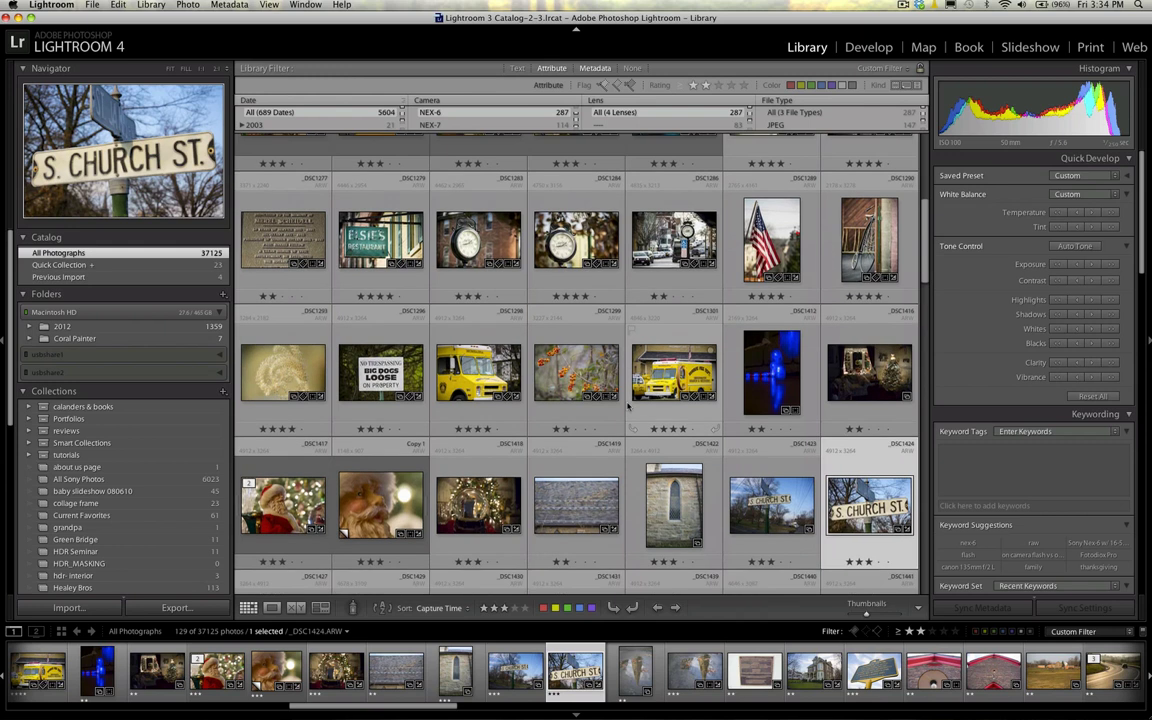
{"action": "scroll", "coordinate": [628, 404], "scroll_direction": "down", "scroll_amount": 1}
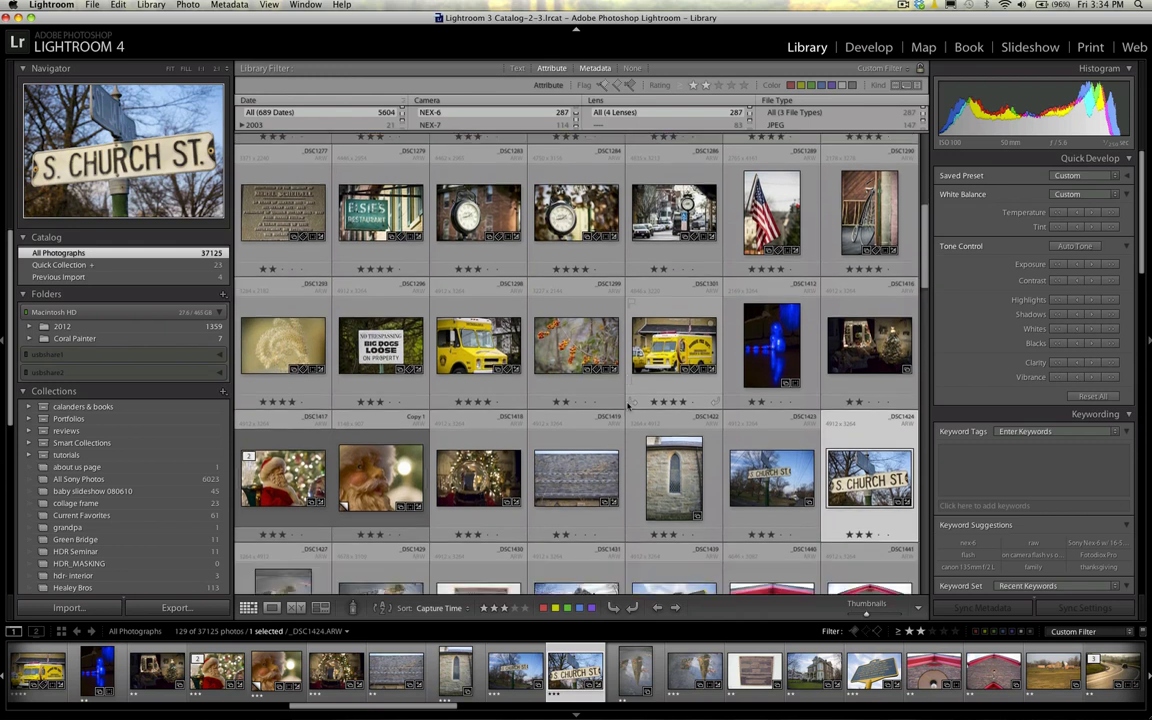
{"action": "scroll", "coordinate": [628, 404], "scroll_direction": "up", "scroll_amount": 4}
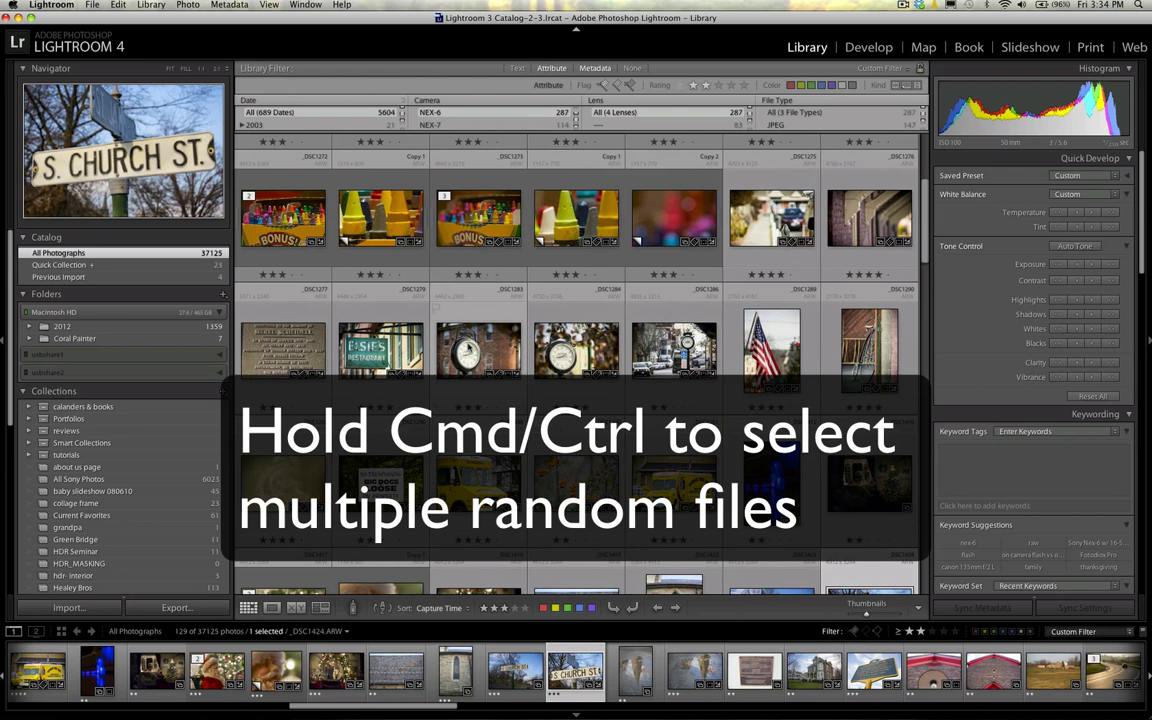
Select several photos together, including clock photo _DSC1283, dog photo _DSC1257 and dried-plant photo _DSC1260.
{"action": "left_click", "coordinate": [478, 345]}
{"action": "scroll", "coordinate": [604, 395], "scroll_direction": "up", "scroll_amount": 7}
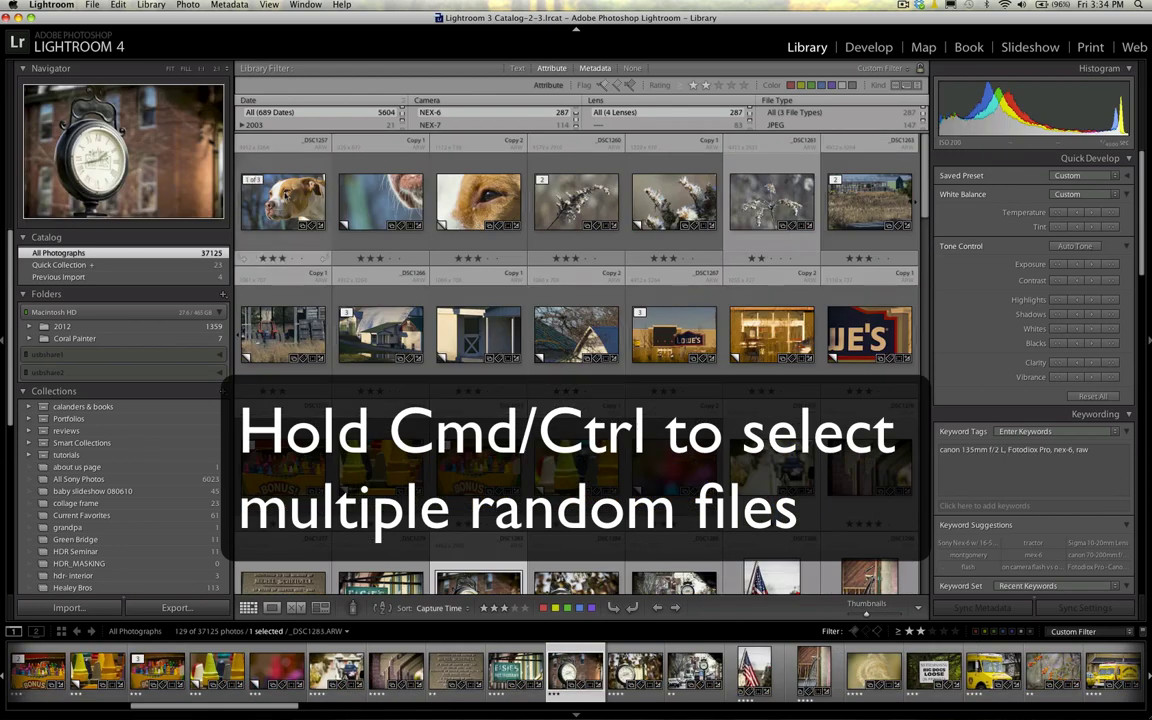
{"action": "left_click", "coordinate": [282, 200], "text": "super"}
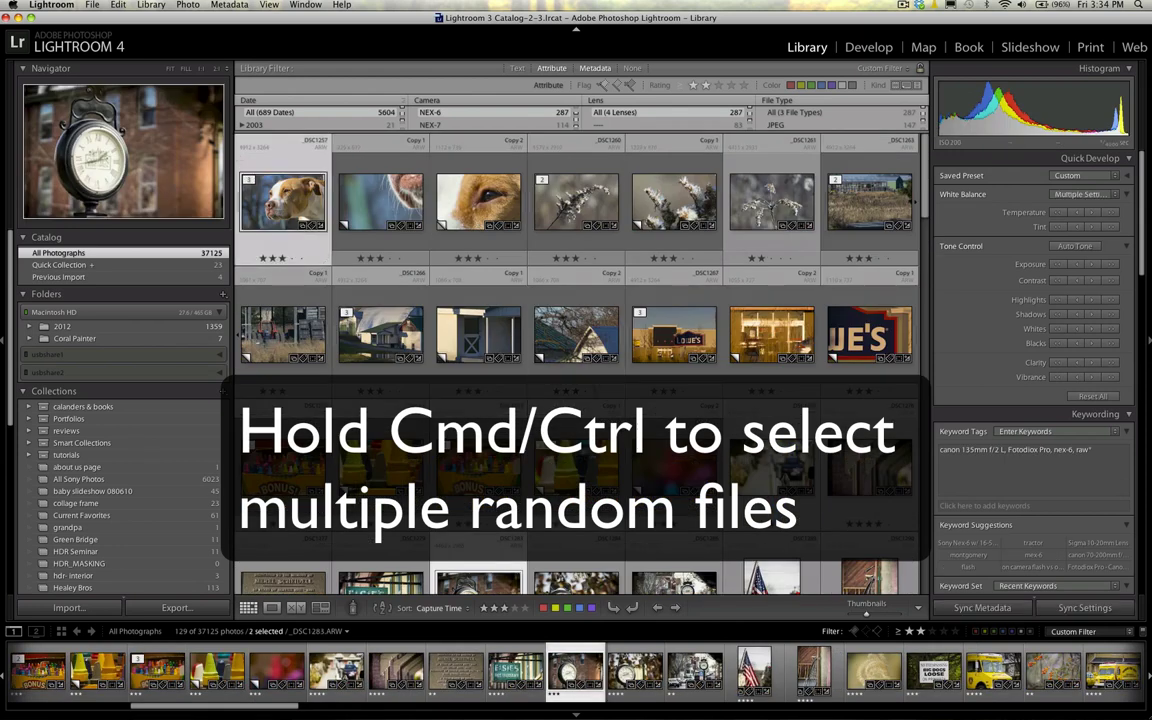
{"action": "left_click", "coordinate": [568, 210], "text": "super"}
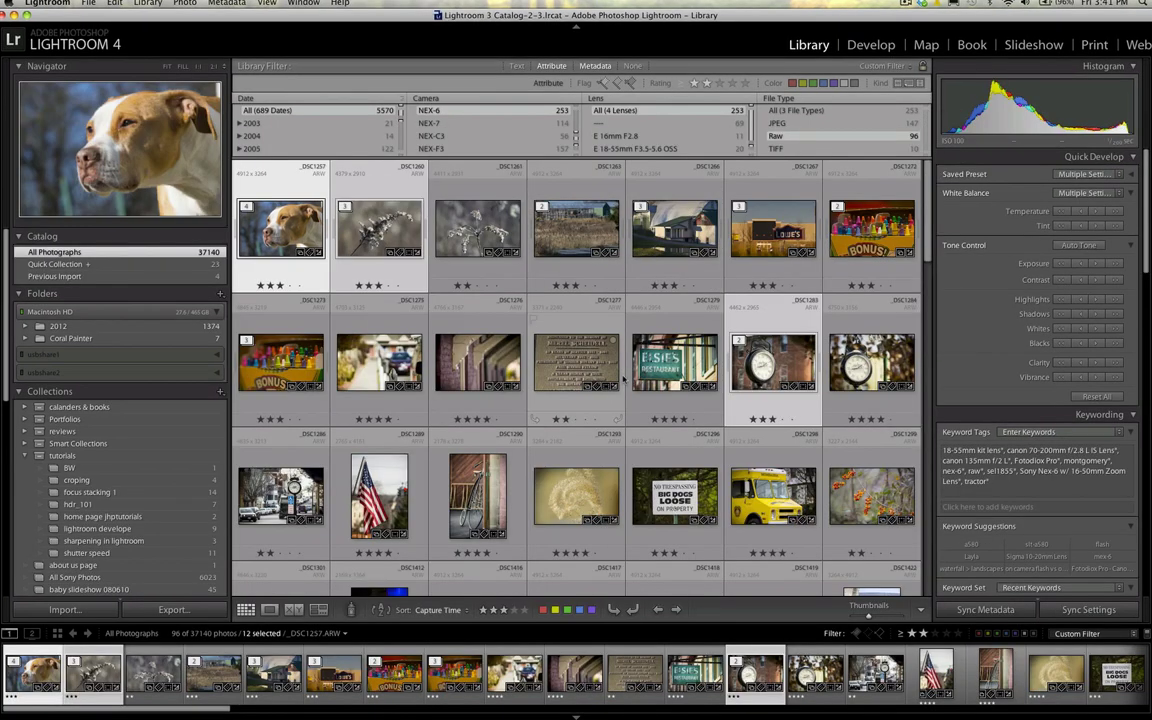
{"action": "scroll", "coordinate": [623, 378], "scroll_direction": "down", "scroll_amount": 5}
{"action": "scroll", "coordinate": [500, 395], "scroll_direction": "up", "scroll_amount": 5}
Start a new collection from the selected photos and name it "Developing Nex-6 Raw Files".
{"action": "left_click", "coordinate": [220, 392]}
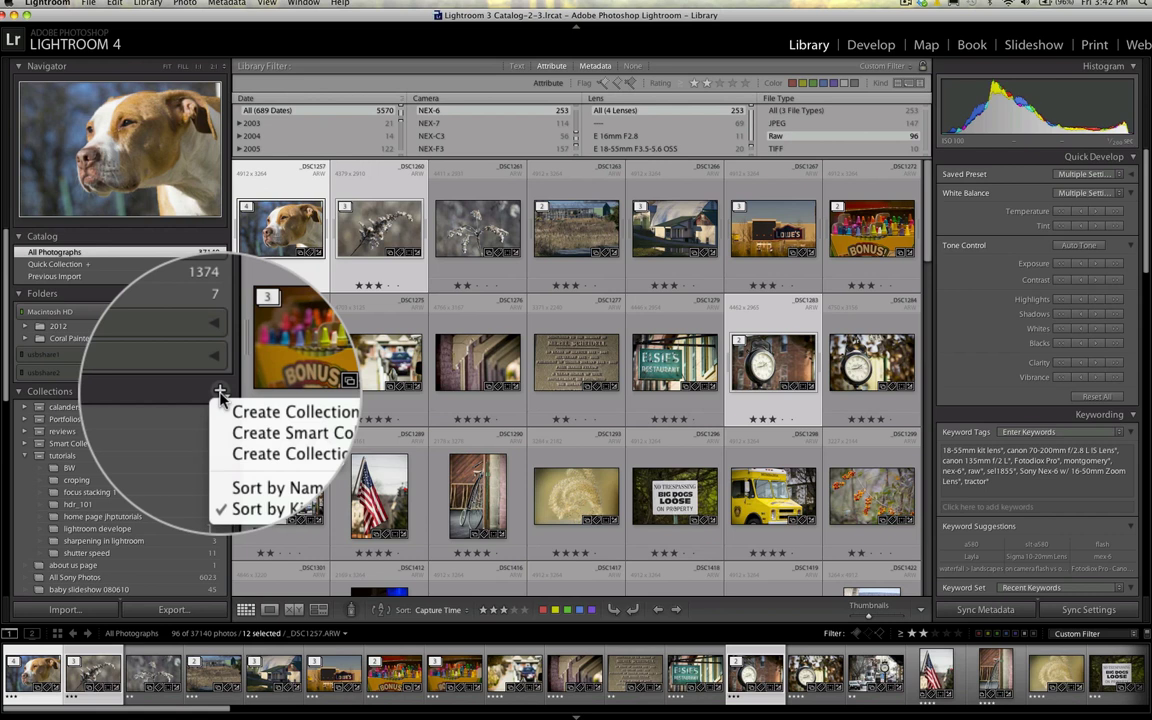
{"action": "left_click", "coordinate": [250, 403]}
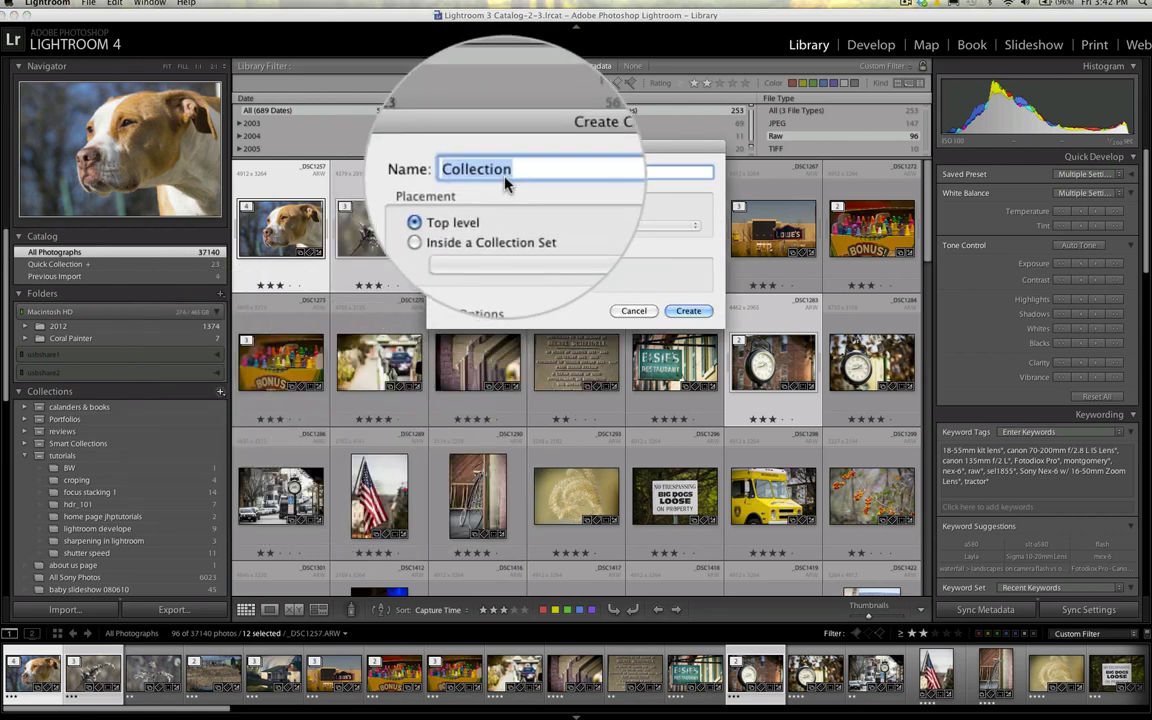
{"action": "type", "text": "Nex"}
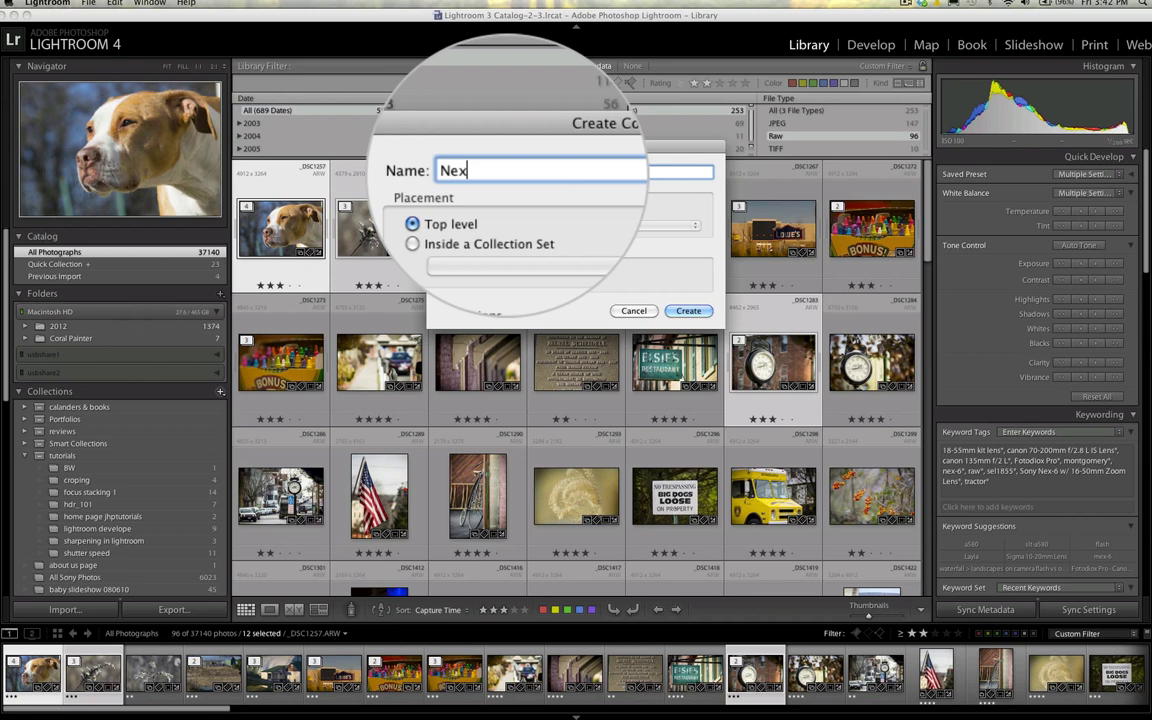
{"action": "type", "text": "-"}
{"action": "key", "text": "BackSpace"}
{"action": "key", "text": "BackSpace"}
{"action": "key", "text": "BackSpace"}
{"action": "key", "text": "BackSpace"}
{"action": "type", "text": "D"}
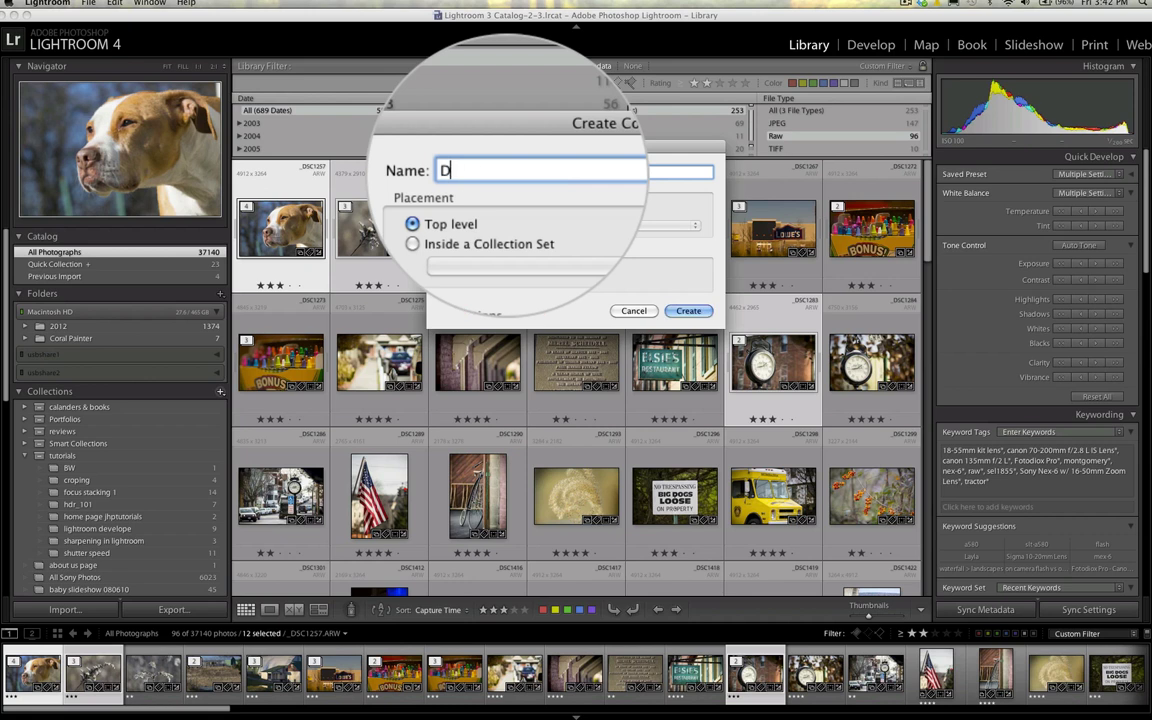
{"action": "type", "text": "eveloping Nex-"}
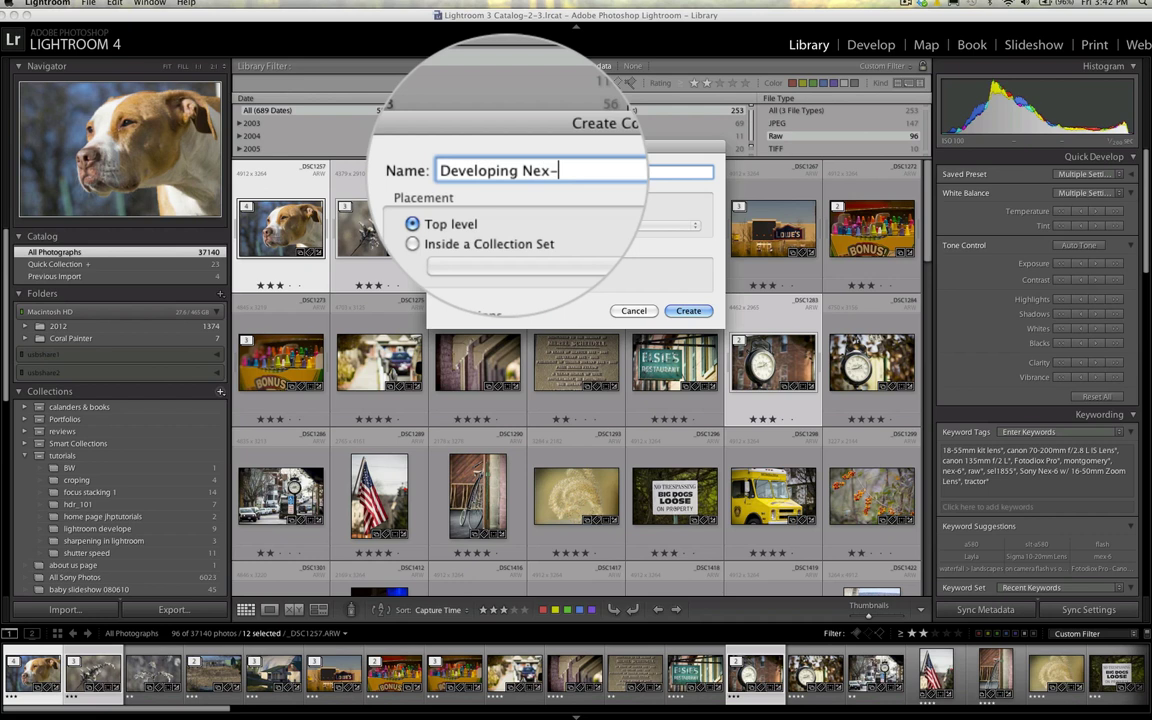
{"action": "type", "text": "6 Raw Files"}
Place the collection inside the tutorials collection set, exclude new virtual copies, and create it with the selected photos.
{"action": "left_click", "coordinate": [440, 212]}
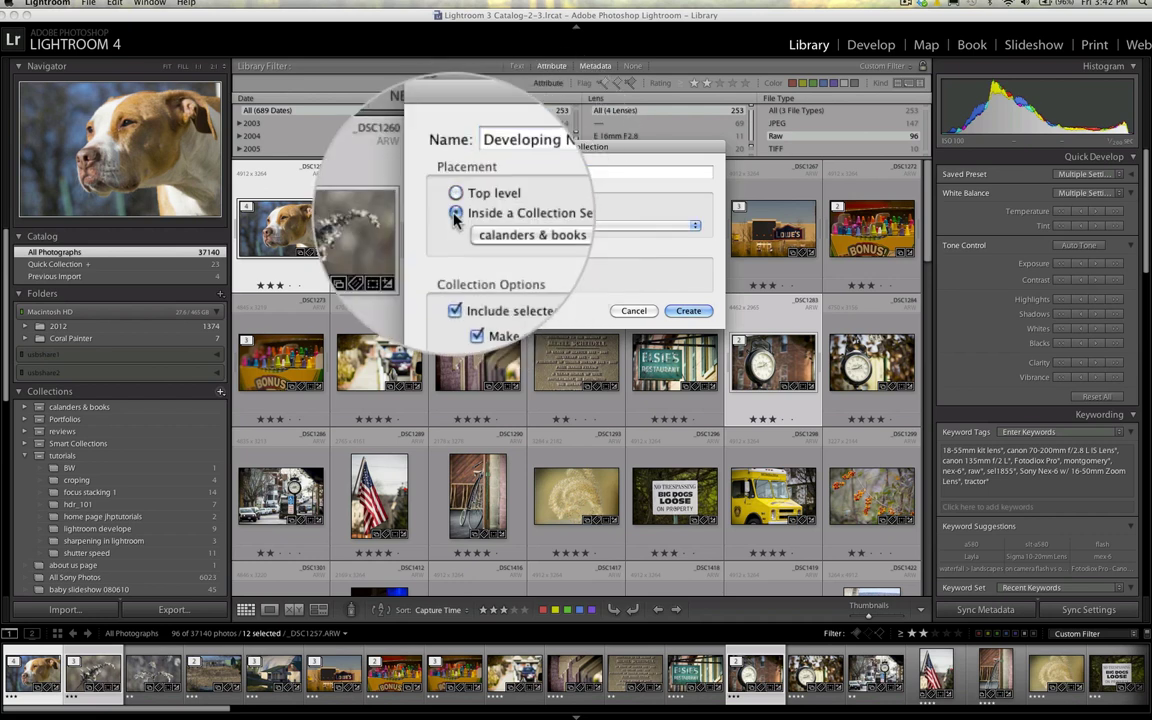
{"action": "left_click", "coordinate": [689, 226]}
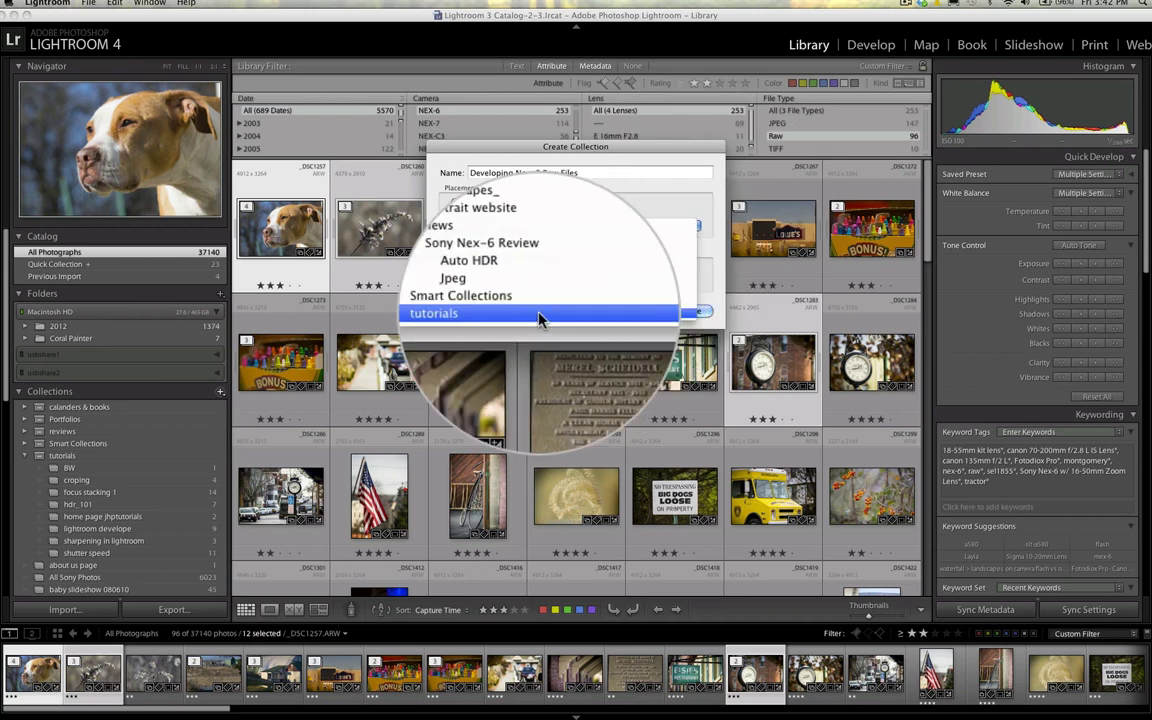
{"action": "left_click", "coordinate": [538, 316]}
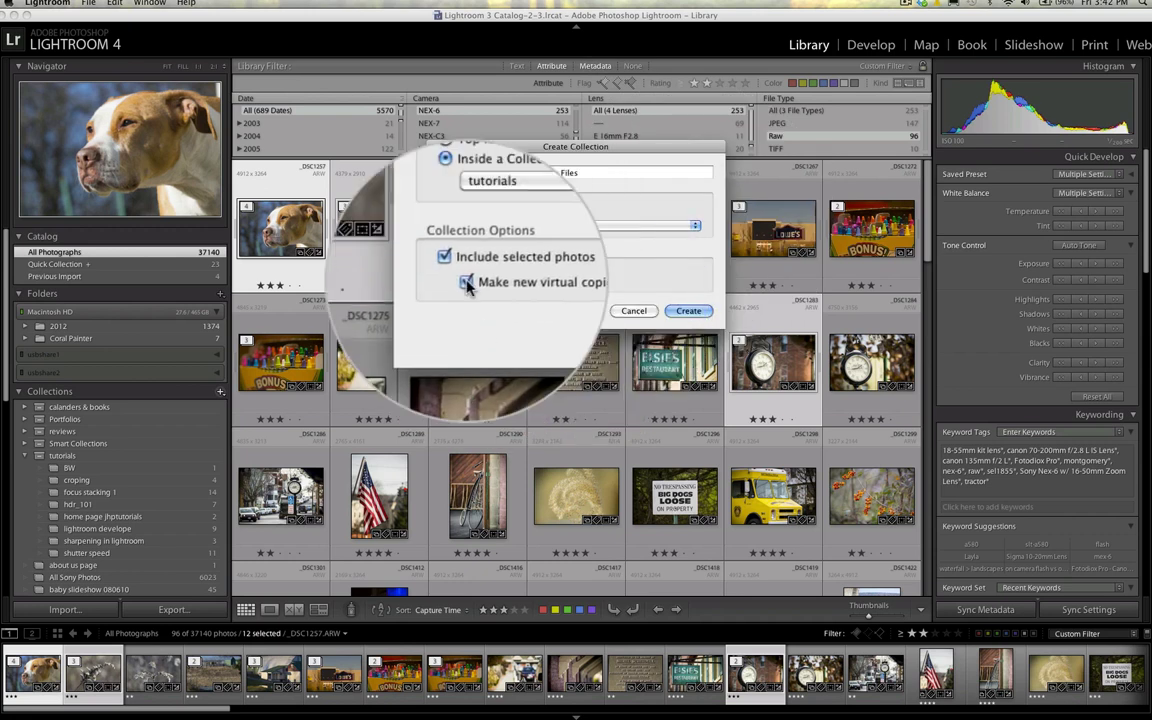
{"action": "left_click", "coordinate": [466, 282]}
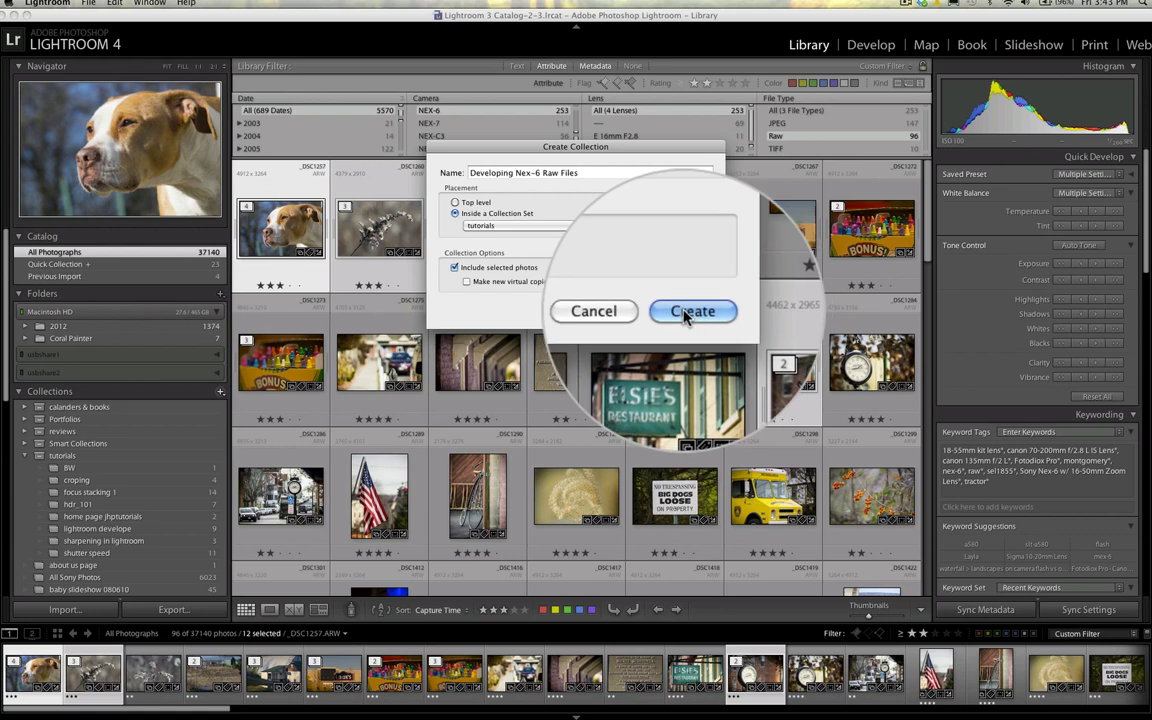
{"action": "left_click", "coordinate": [680, 314]}
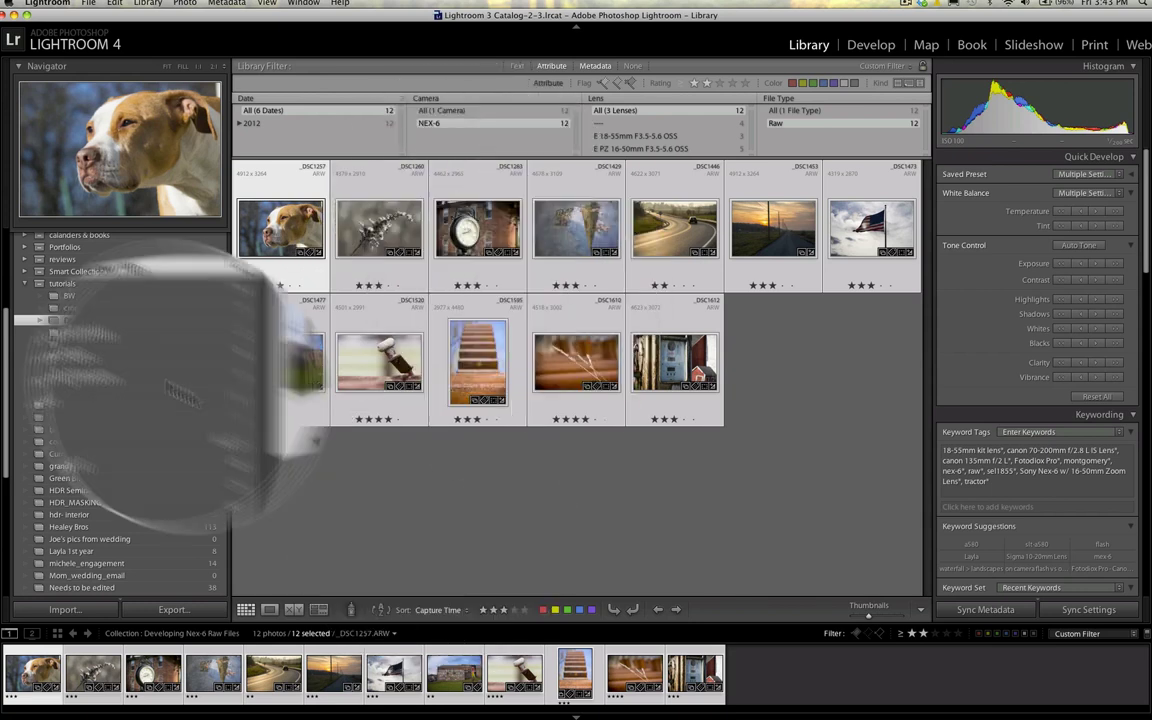
Open the Developing Nex-6 Raw Files collection inside the tutorials collection set.
{"action": "left_click", "coordinate": [28, 283]}
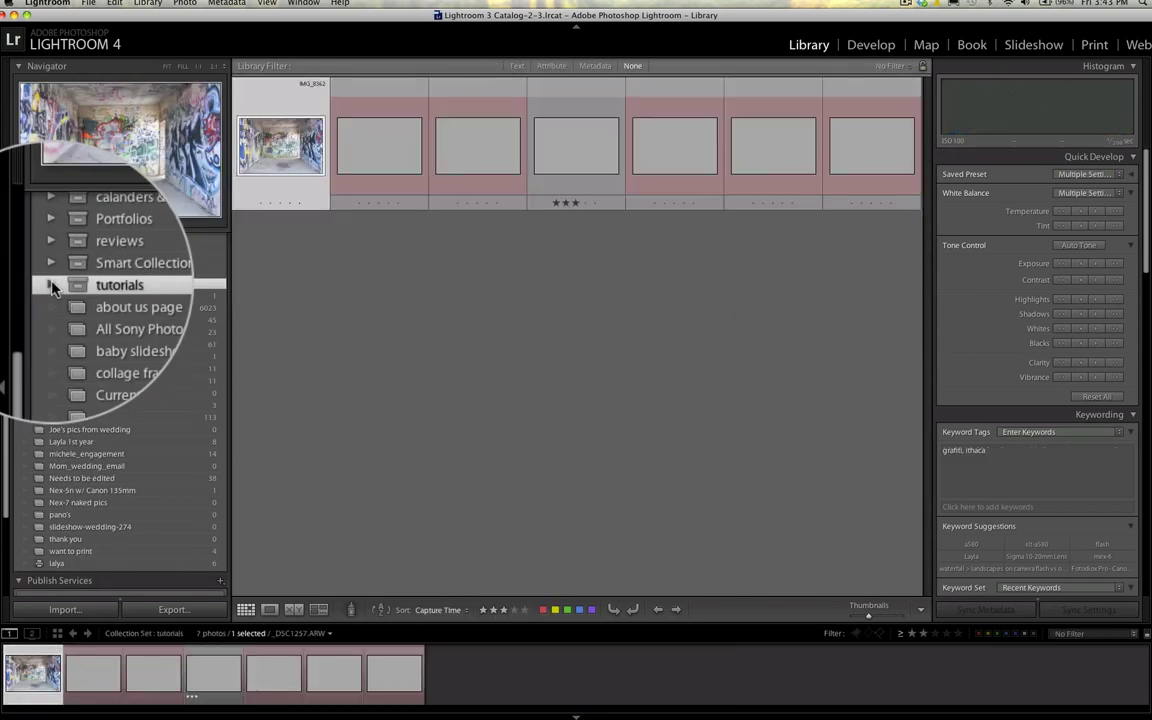
{"action": "left_click", "coordinate": [52, 287]}
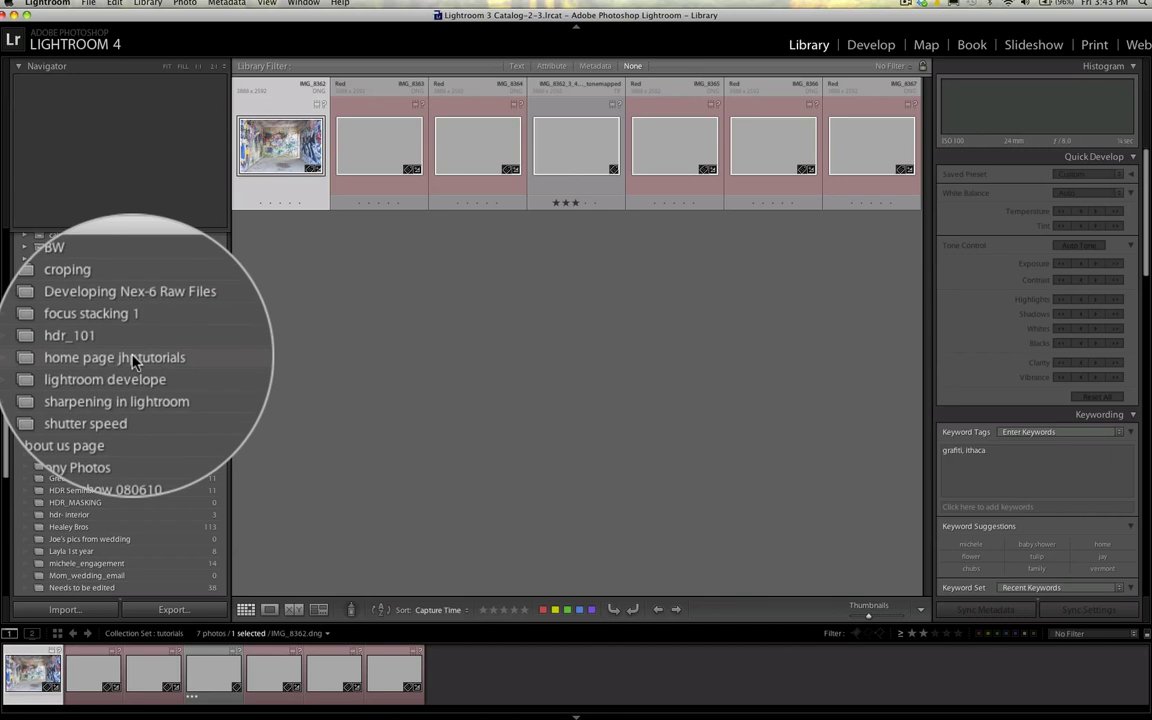
{"action": "left_click", "coordinate": [118, 327]}
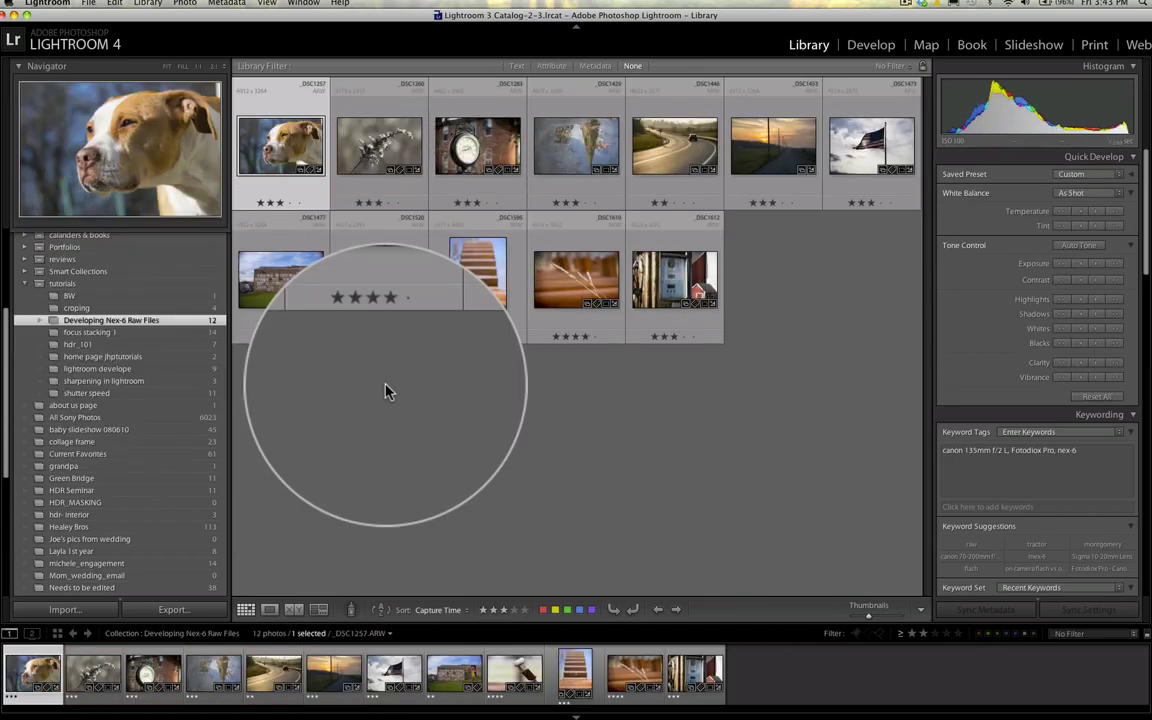
Open the collection's photos in Develop and return dog photo _DSC1257 to its Import (11/19/12 5:35:42 PM) history state.
{"action": "key", "text": "d"}
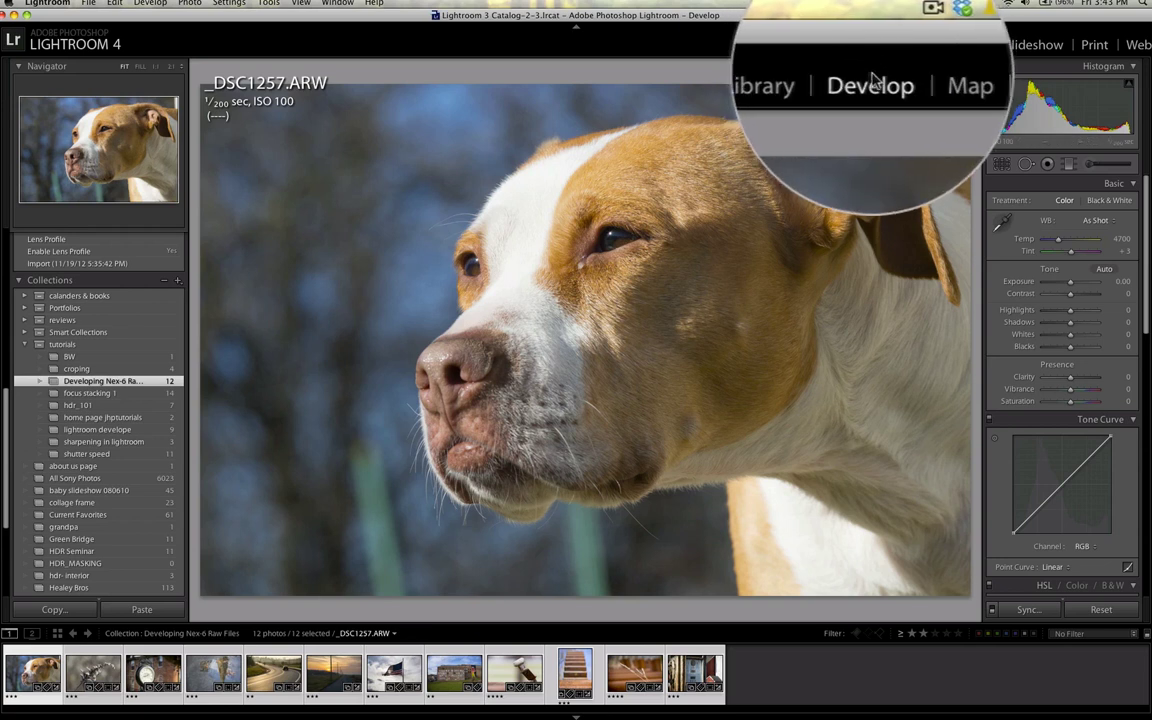
{"action": "left_click", "coordinate": [37, 250]}
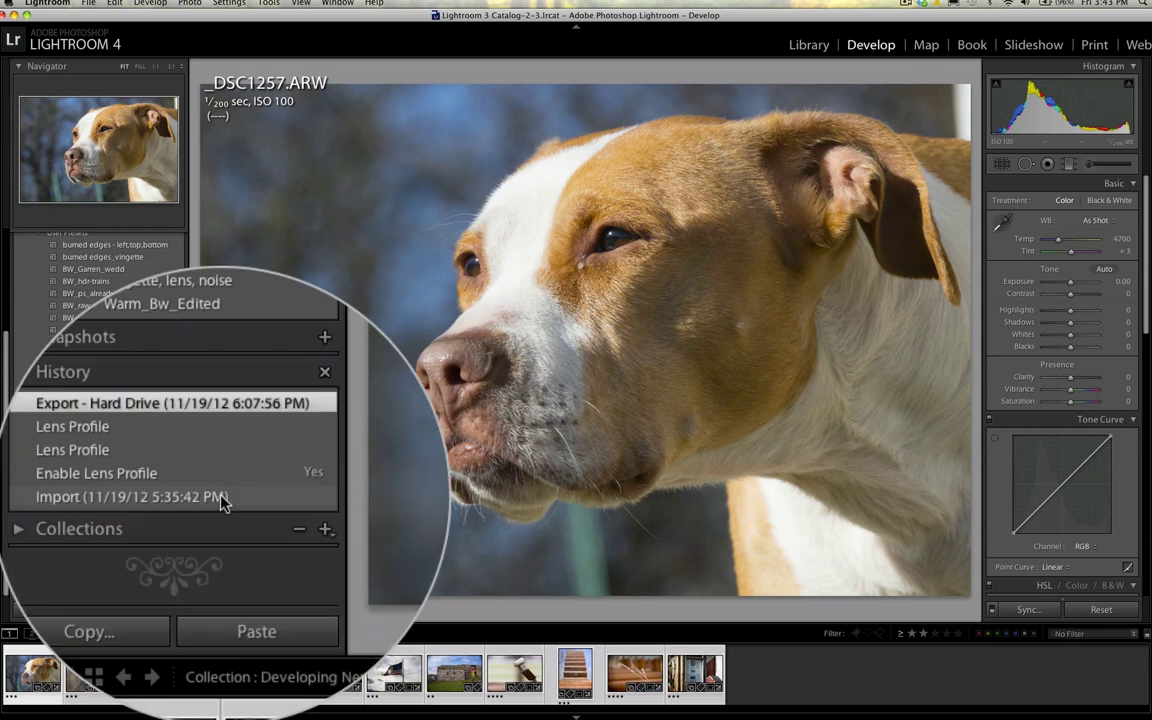
{"action": "left_click", "coordinate": [222, 497]}
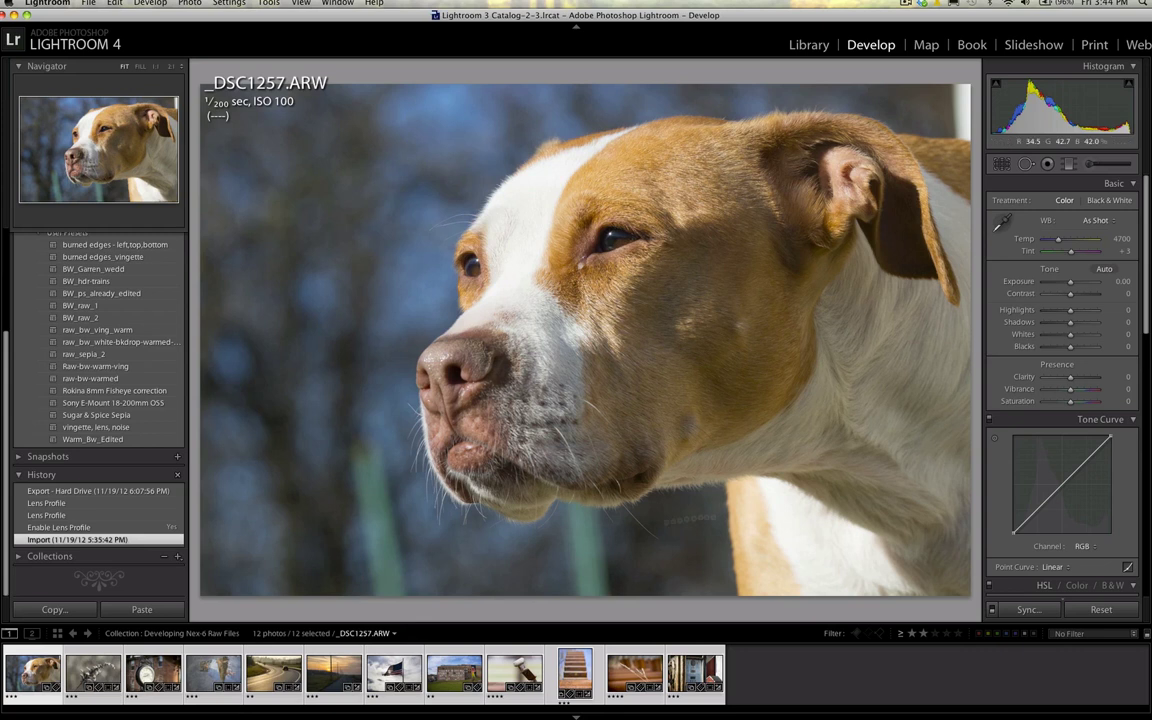
Synchronize all develop settings from the dog photo to the other selected photos, and select only the dog photo again.
{"action": "left_click", "coordinate": [1029, 609]}
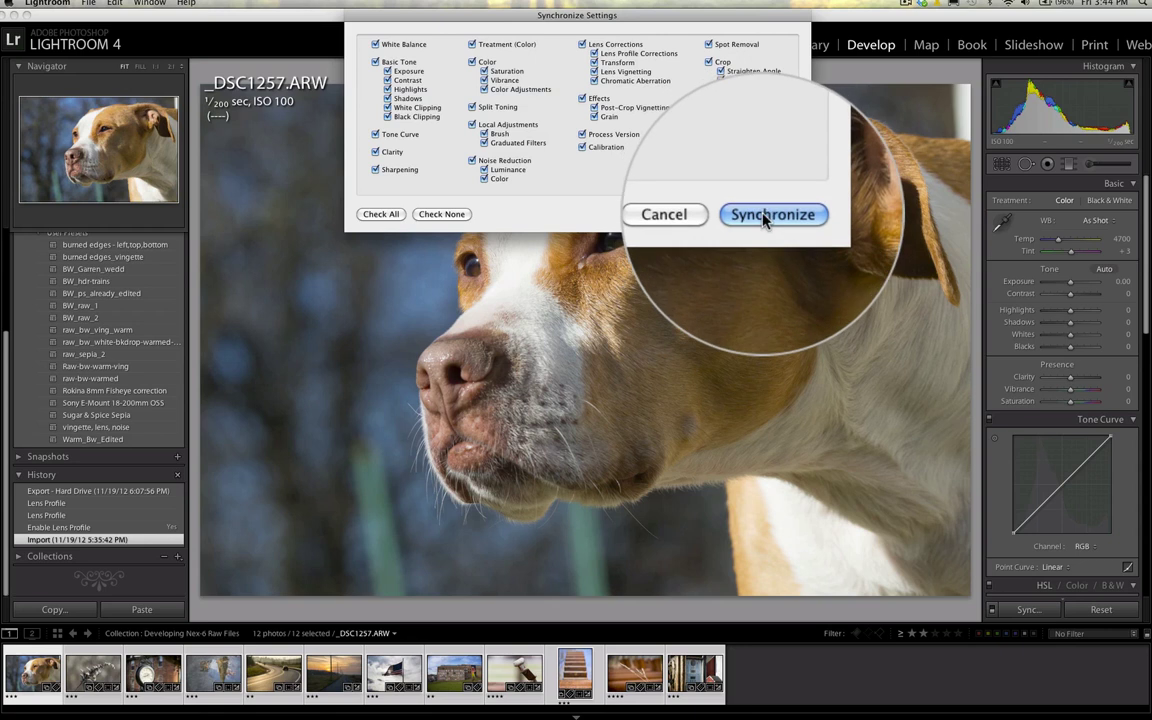
{"action": "left_click", "coordinate": [763, 216]}
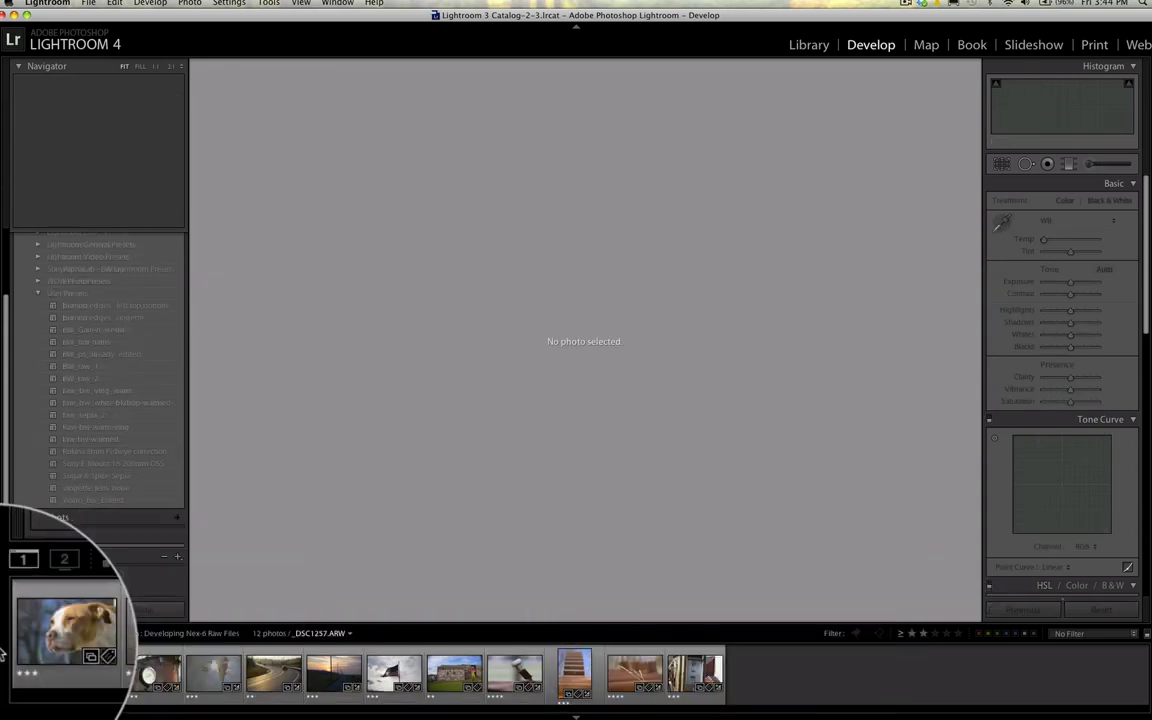
{"action": "left_click", "coordinate": [35, 670]}
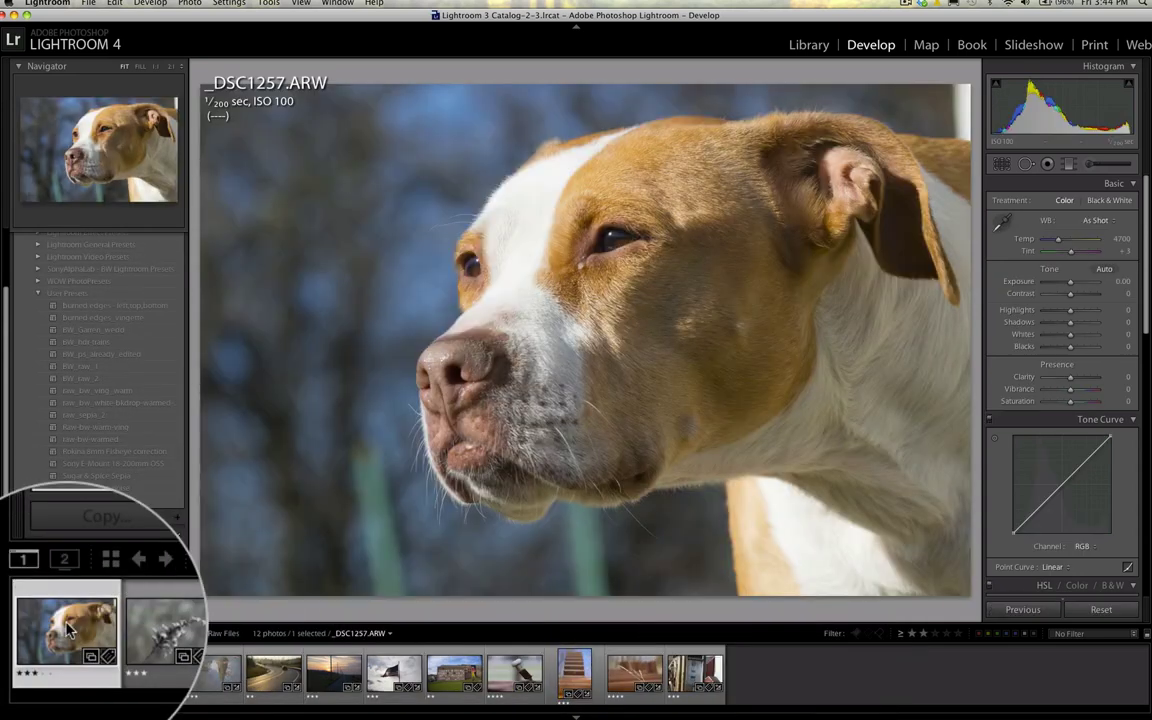
Collapse the History and Presets lists beside the dog photo.
{"action": "scroll", "coordinate": [140, 470], "scroll_direction": "down", "scroll_amount": 3}
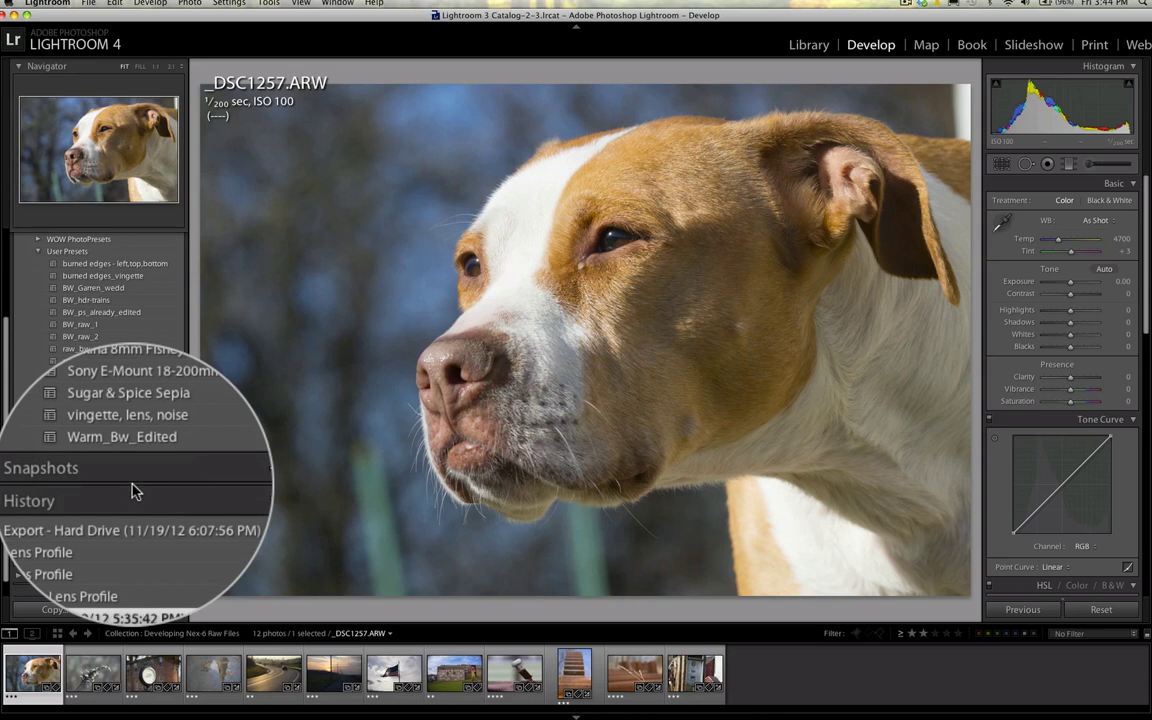
{"action": "left_click", "coordinate": [40, 497]}
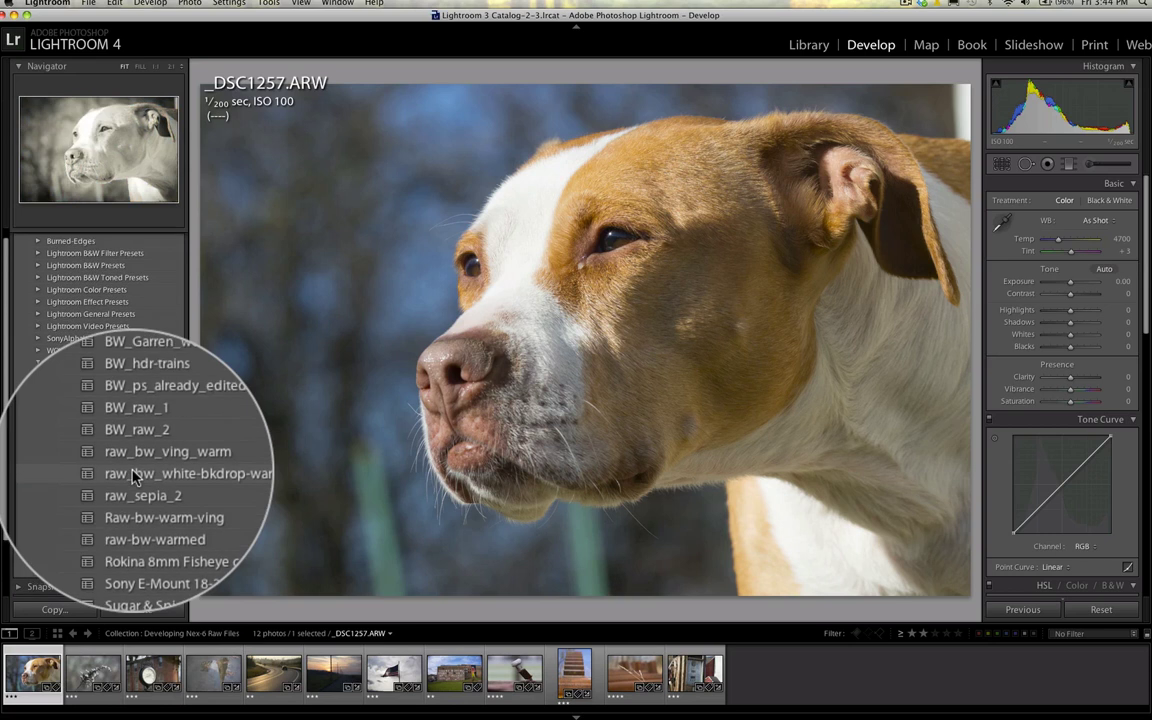
{"action": "left_click", "coordinate": [137, 236]}
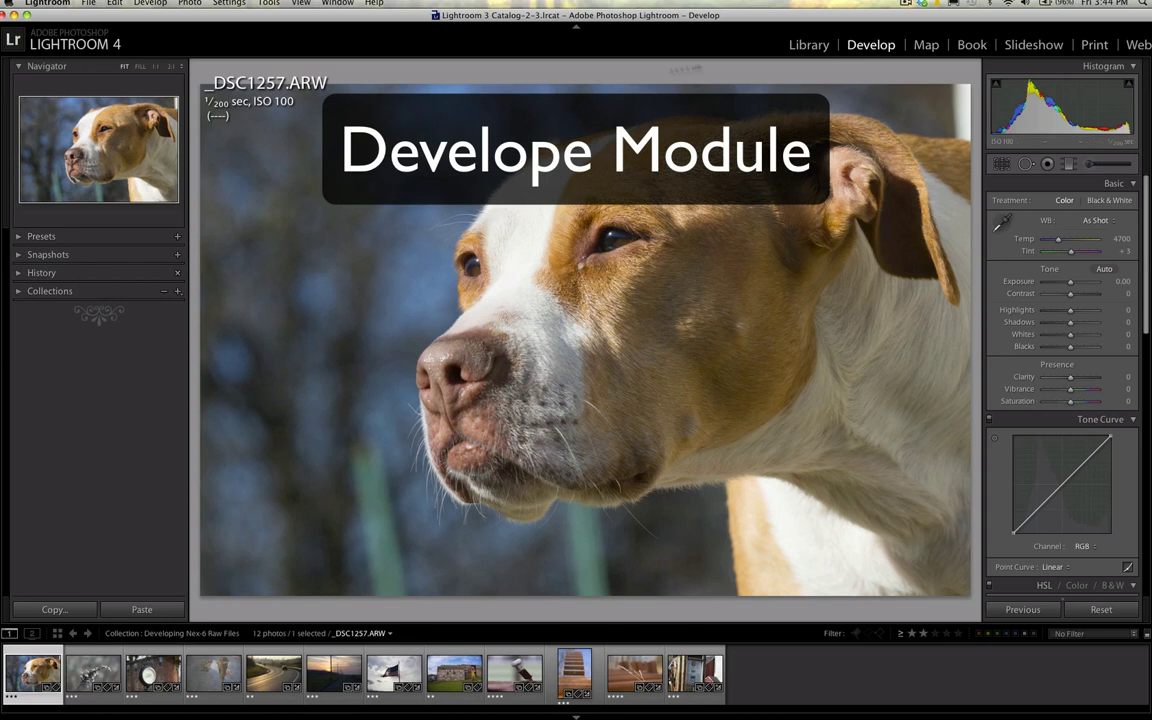
Return to the Library and view the photos enlarged, going from dried-plant photo _DSC1260 to church-reflection photo _DSC1429.
{"action": "left_click", "coordinate": [805, 47]}
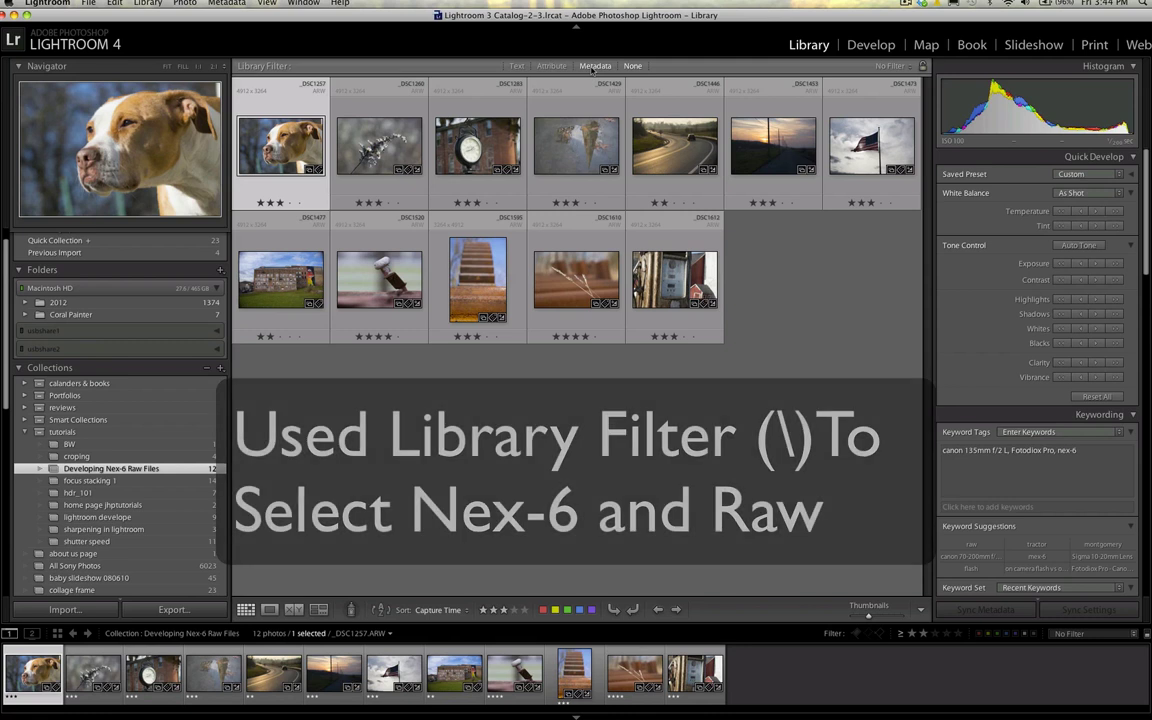
{"action": "double_click", "coordinate": [379, 145]}
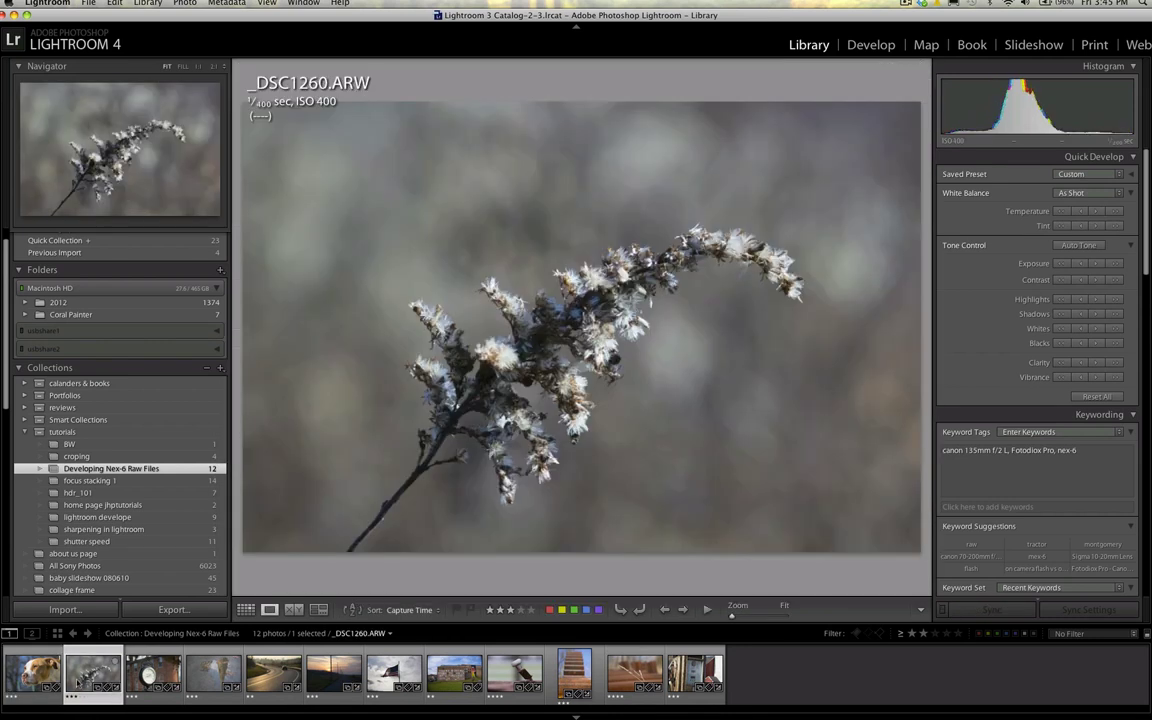
{"action": "left_click", "coordinate": [153, 673]}
{"action": "left_click", "coordinate": [216, 678]}
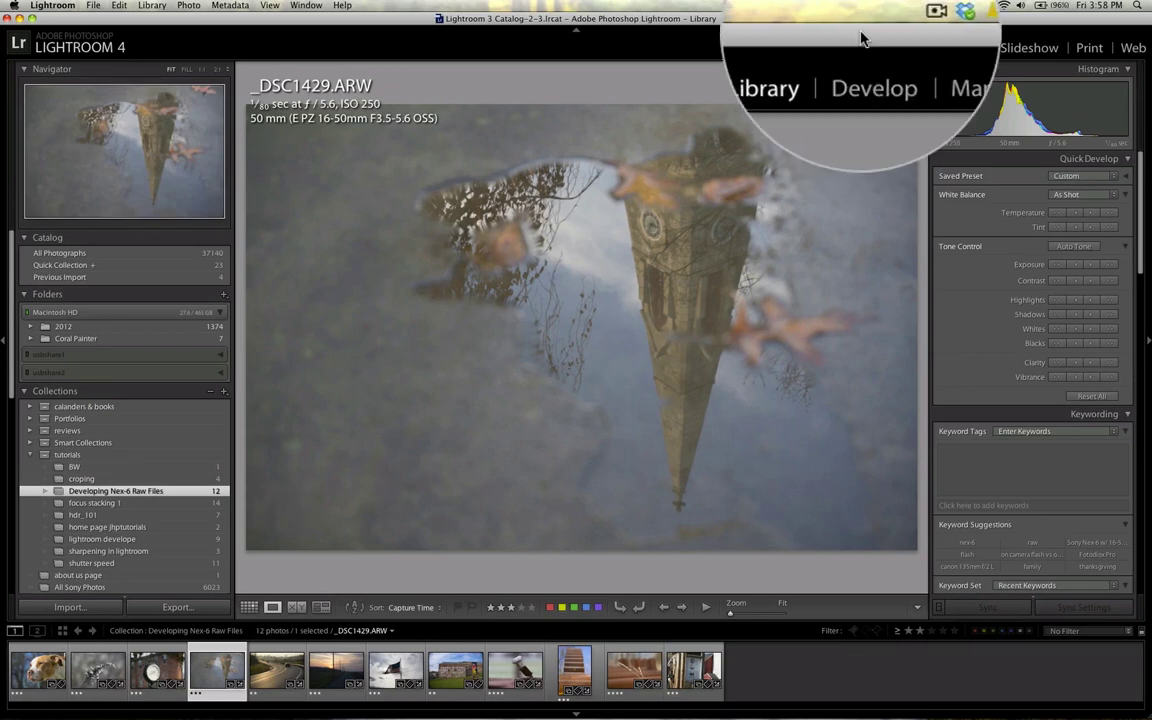
Open church-reflection photo _DSC1429 in Develop and hide the module picker to enlarge the work area.
{"action": "left_click", "coordinate": [866, 89]}
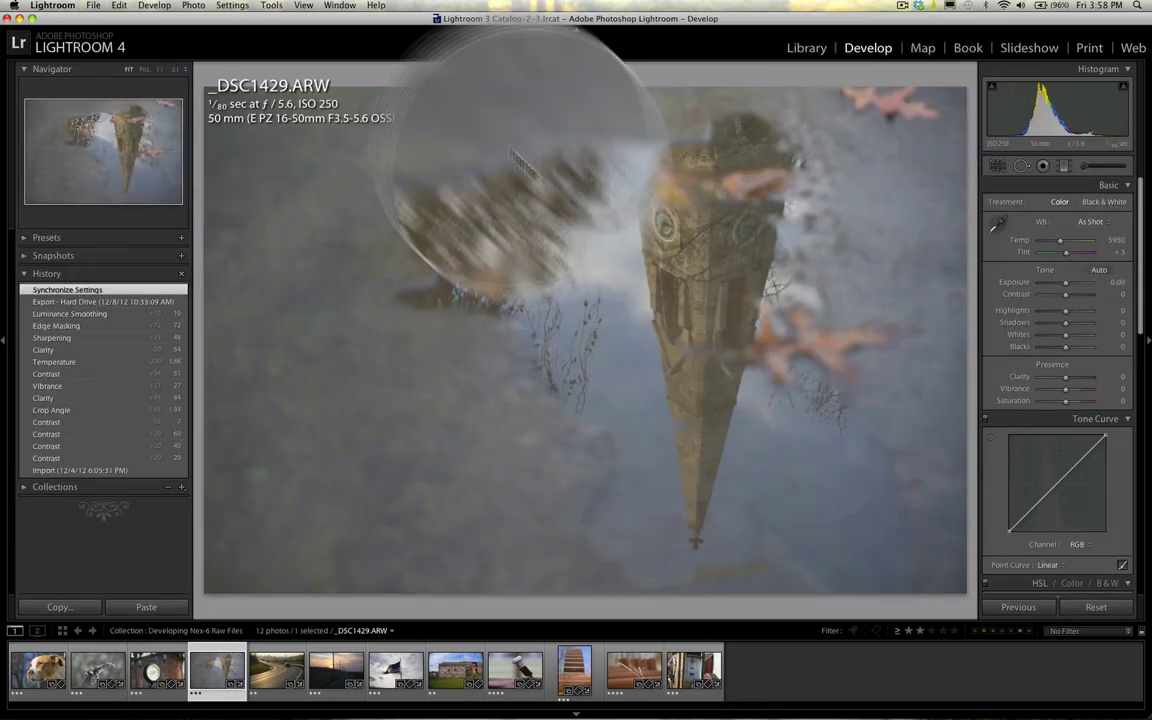
{"action": "left_click", "coordinate": [575, 29]}
{"action": "left_click", "coordinate": [575, 30]}
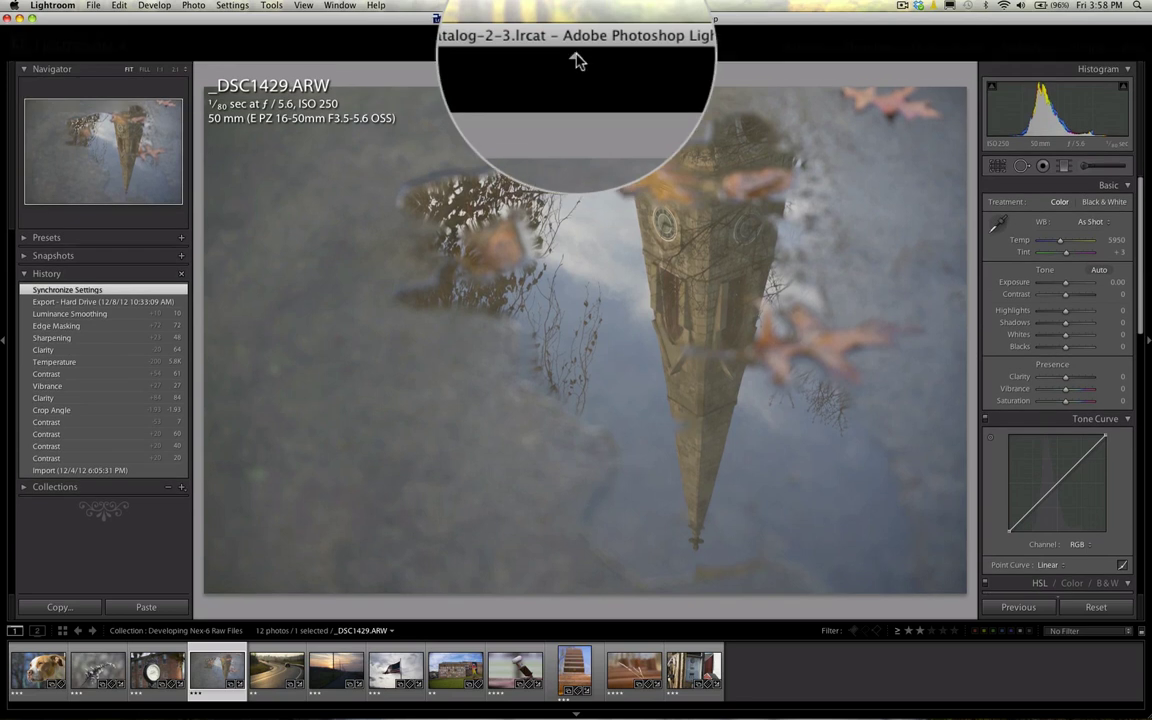
{"action": "left_click", "coordinate": [575, 29]}
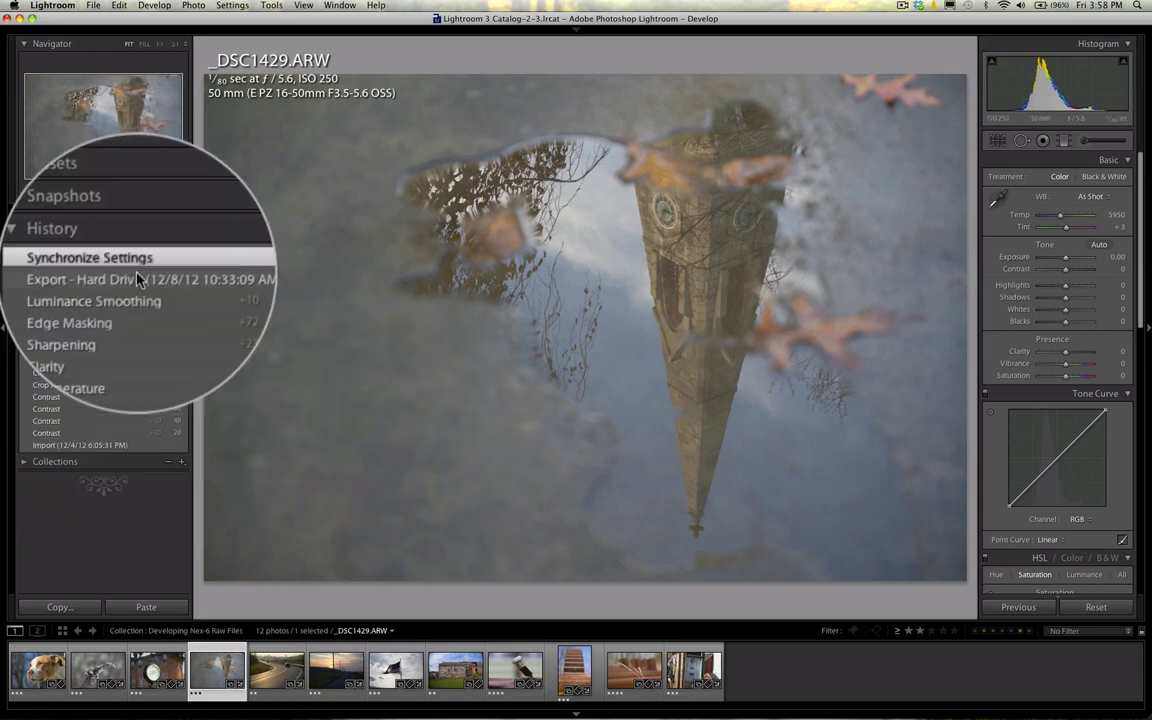
Look through the develop preset groups and user presets, collapse them, and expand the Snapshots list.
{"action": "left_click", "coordinate": [45, 216]}
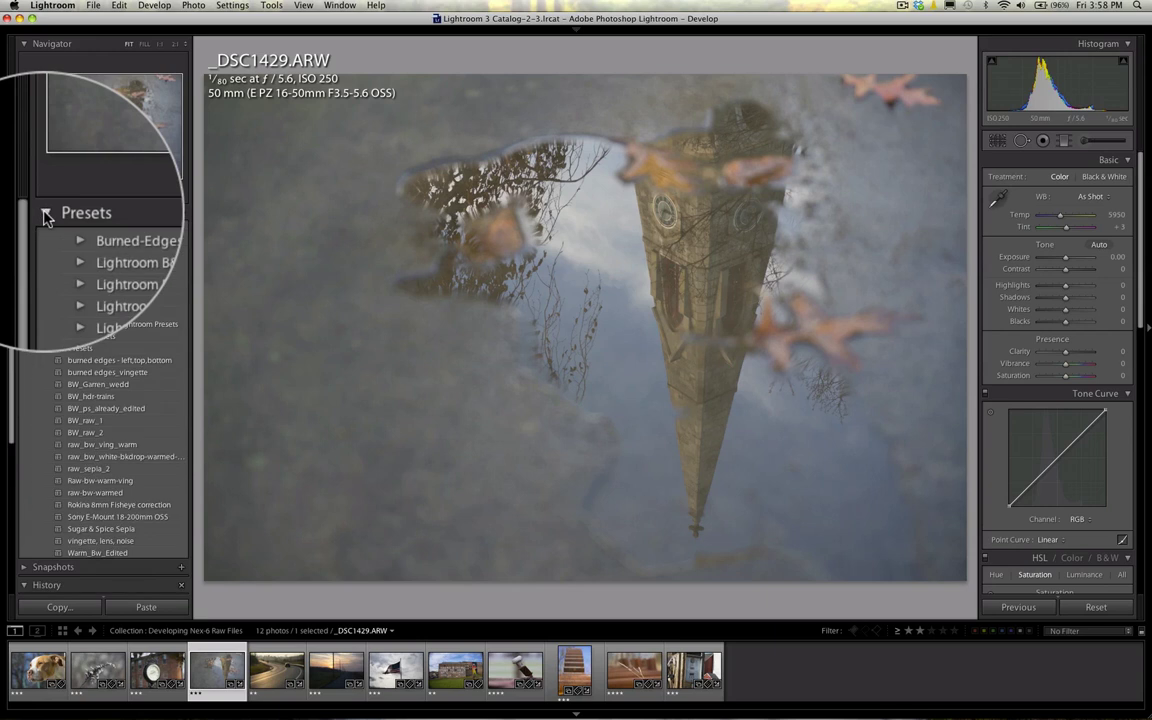
{"action": "scroll", "coordinate": [122, 284], "scroll_direction": "down", "scroll_amount": 3}
{"action": "scroll", "coordinate": [130, 300], "scroll_direction": "up", "scroll_amount": 2}
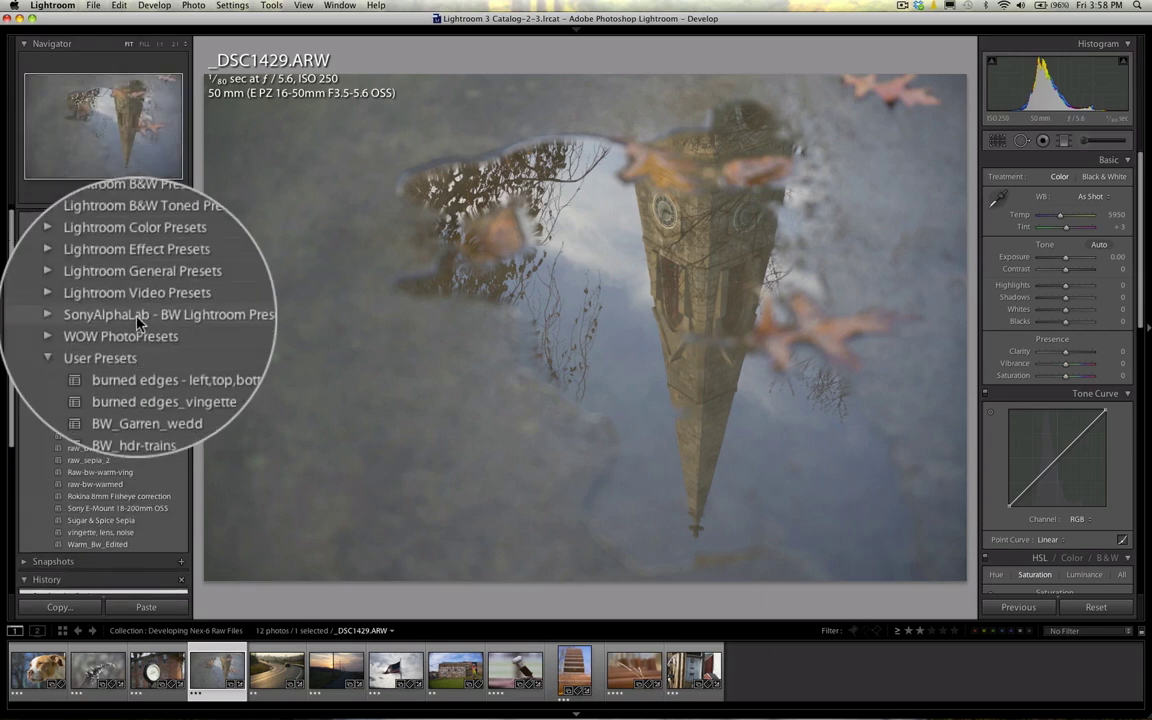
{"action": "scroll", "coordinate": [138, 320], "scroll_direction": "up", "scroll_amount": 2}
{"action": "scroll", "coordinate": [138, 330], "scroll_direction": "down", "scroll_amount": 3}
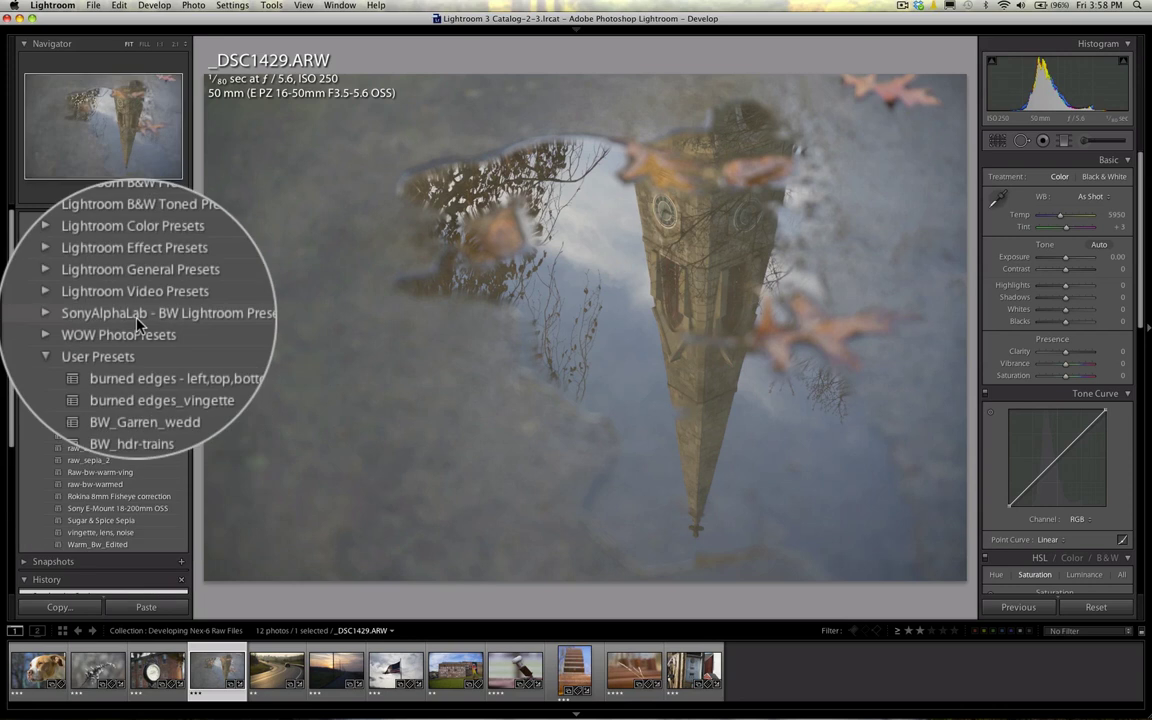
{"action": "scroll", "coordinate": [116, 210], "scroll_direction": "up", "scroll_amount": 3}
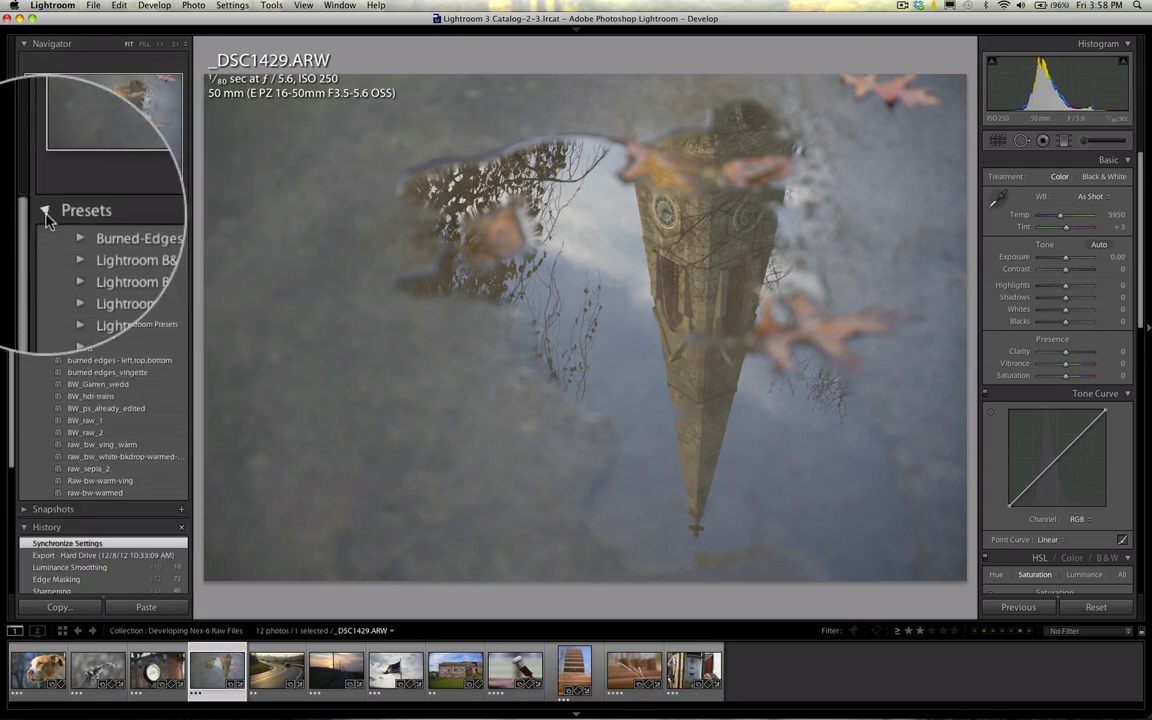
{"action": "left_click", "coordinate": [23, 212]}
{"action": "left_click", "coordinate": [24, 231]}
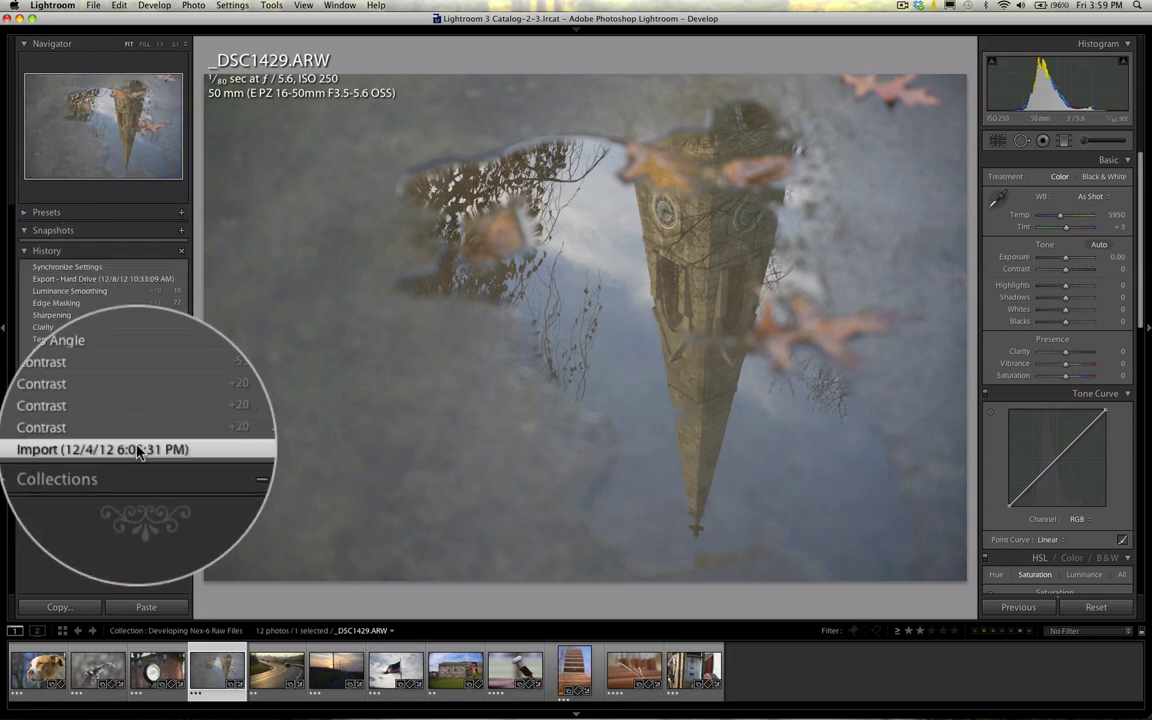
Compare the Synchronize Settings and Export - Hard Drive (12/8/12 10:33:09 AM) history states of photo _DSC1429.
{"action": "left_click", "coordinate": [138, 270]}
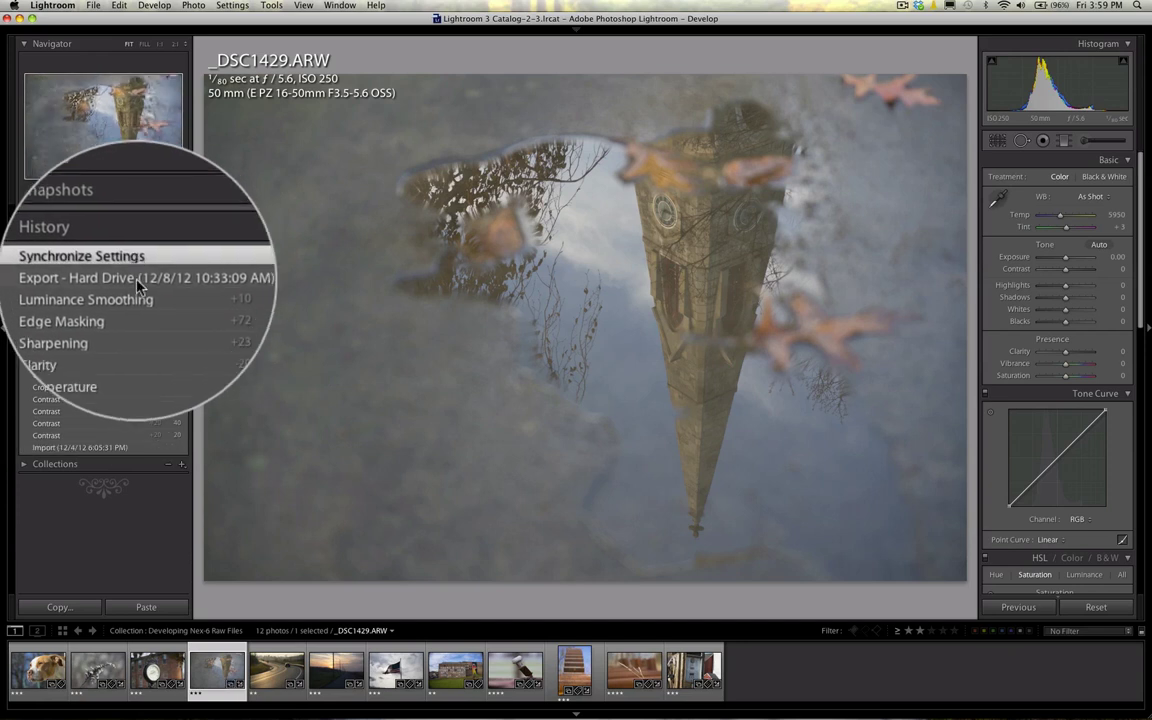
{"action": "left_click", "coordinate": [138, 285]}
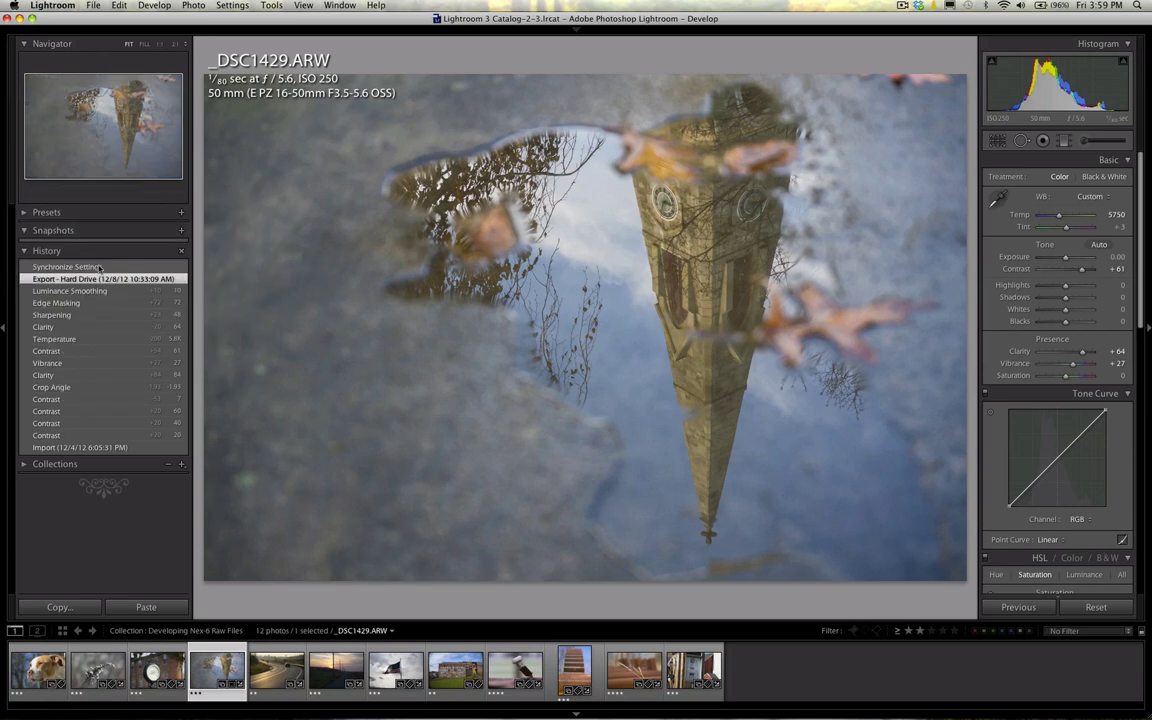
Restore photo _DSC1429 to its Synchronize Settings history state and briefly look through the Collections list.
{"action": "left_click", "coordinate": [139, 269]}
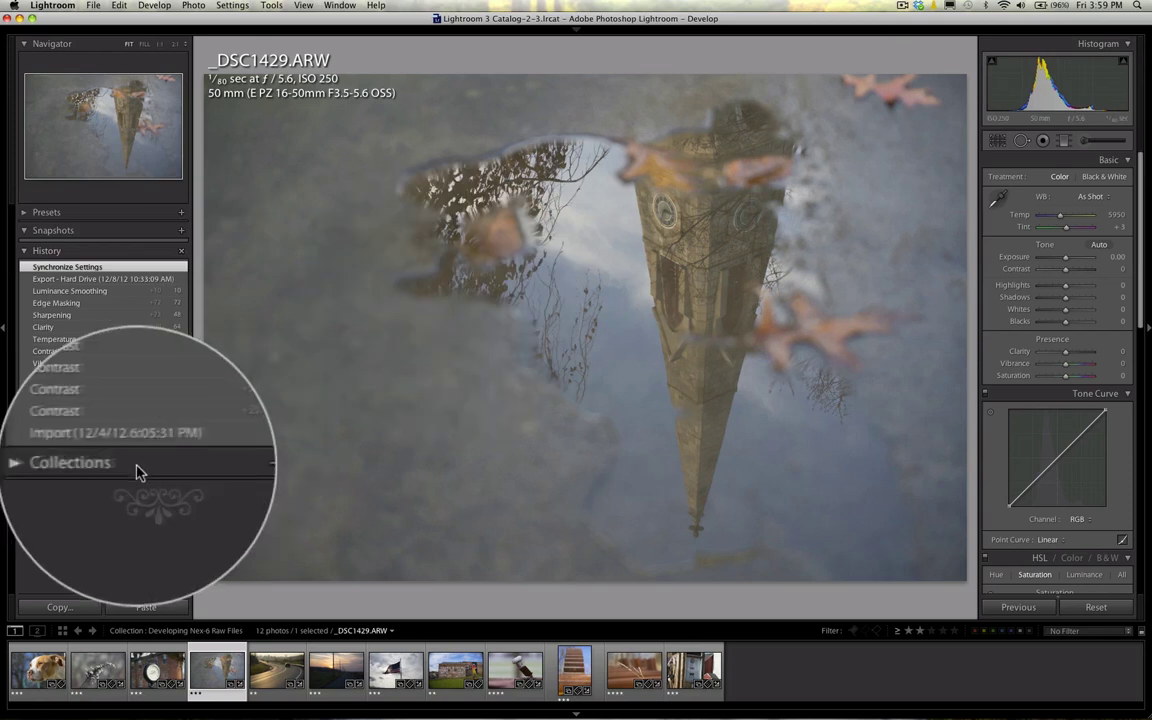
{"action": "left_click", "coordinate": [43, 465]}
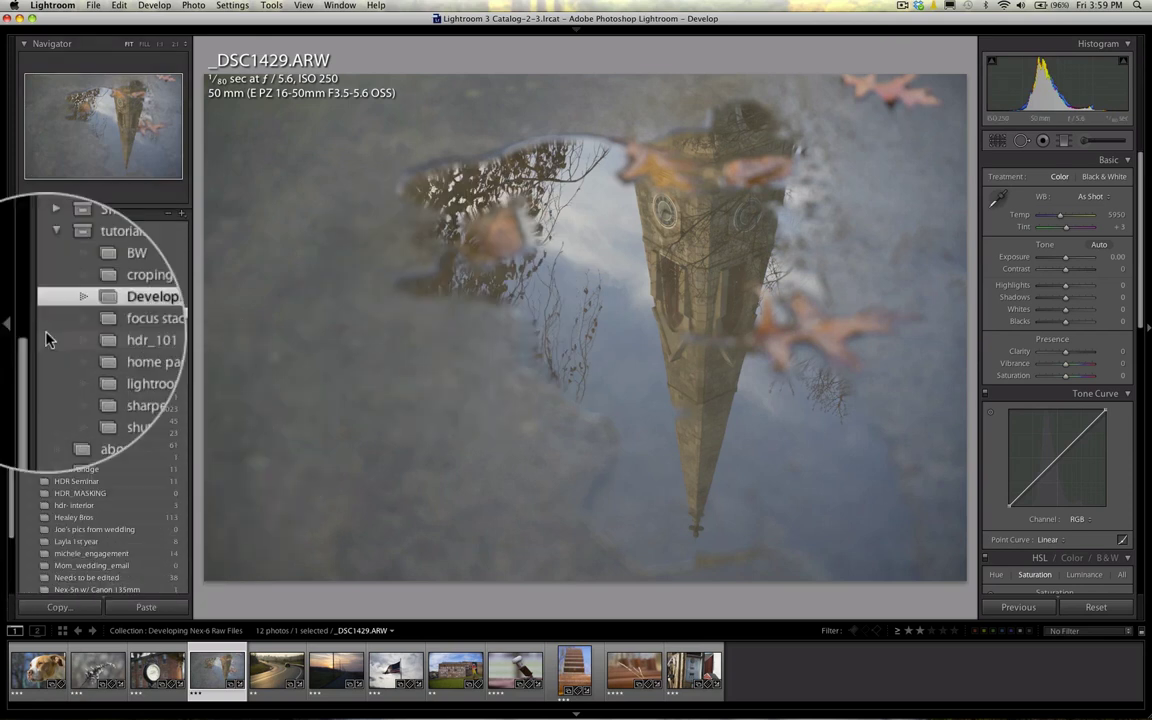
{"action": "left_click", "coordinate": [47, 280]}
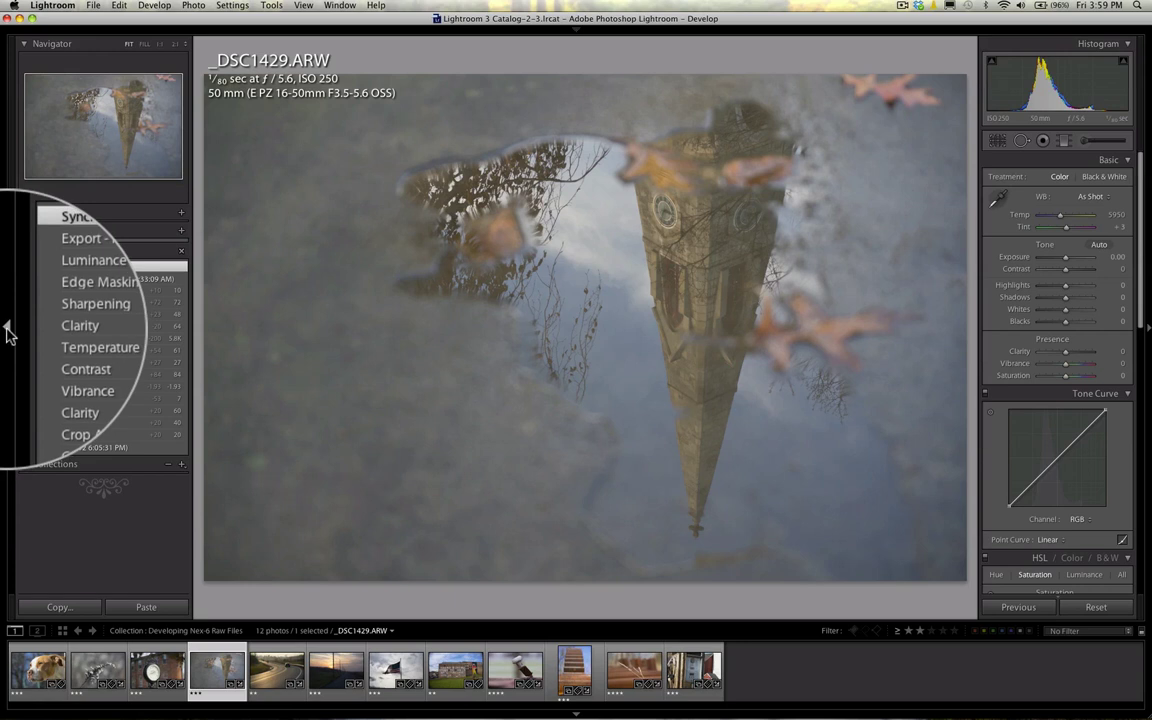
Hide the presets and history column to enlarge the photo, and look over the available develop adjustments.
{"action": "left_click", "coordinate": [5, 326]}
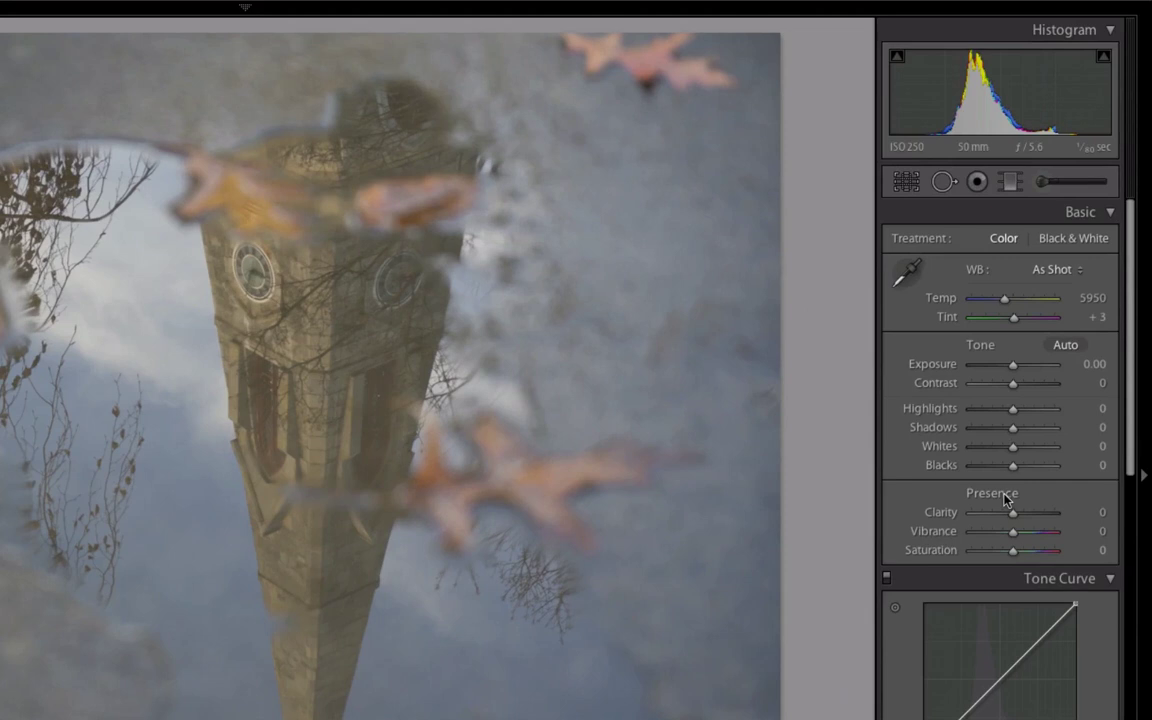
{"action": "scroll", "coordinate": [1007, 500], "scroll_direction": "down", "scroll_amount": 10}
{"action": "scroll", "coordinate": [1007, 500], "scroll_direction": "up", "scroll_amount": 10}
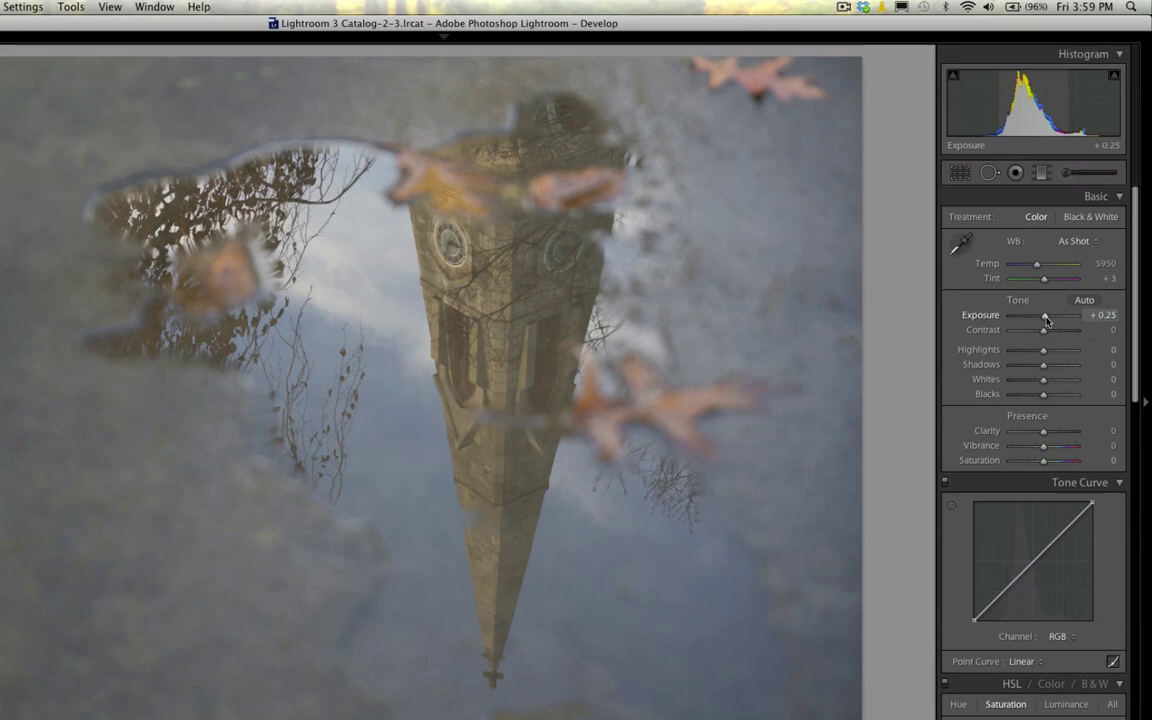
Raise Exposure to +0.80 while checking the highlight clipping mask, and lower Blacks to -57.
{"action": "left_click_drag", "start_coordinate": [1046, 318], "coordinate": [1063, 318]}
{"action": "key", "text": "alt"}
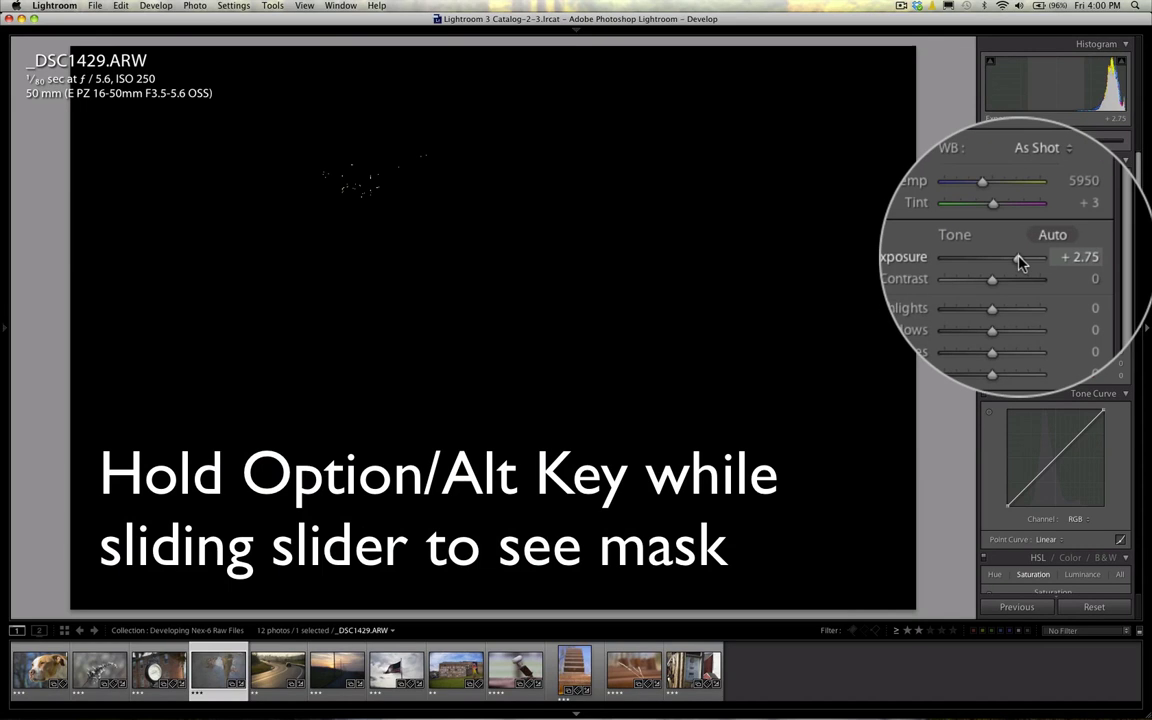
{"action": "mouse_move", "coordinate": [1019, 260]}
{"action": "left_mouse_down"}
{"action": "mouse_move", "coordinate": [1039, 257]}
{"action": "mouse_move", "coordinate": [1015, 260]}
{"action": "left_mouse_up"}
{"action": "left_click_drag", "start_coordinate": [1013, 261], "coordinate": [1043, 261]}
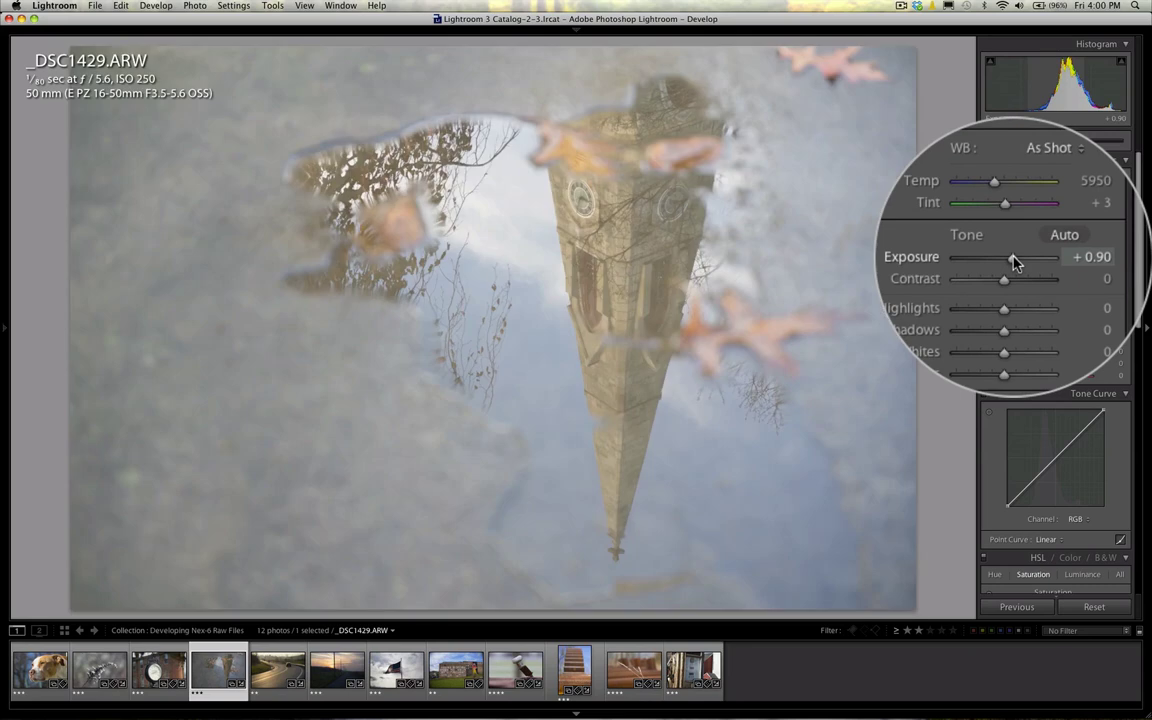
{"action": "left_click_drag", "start_coordinate": [1014, 261], "coordinate": [1013, 261]}
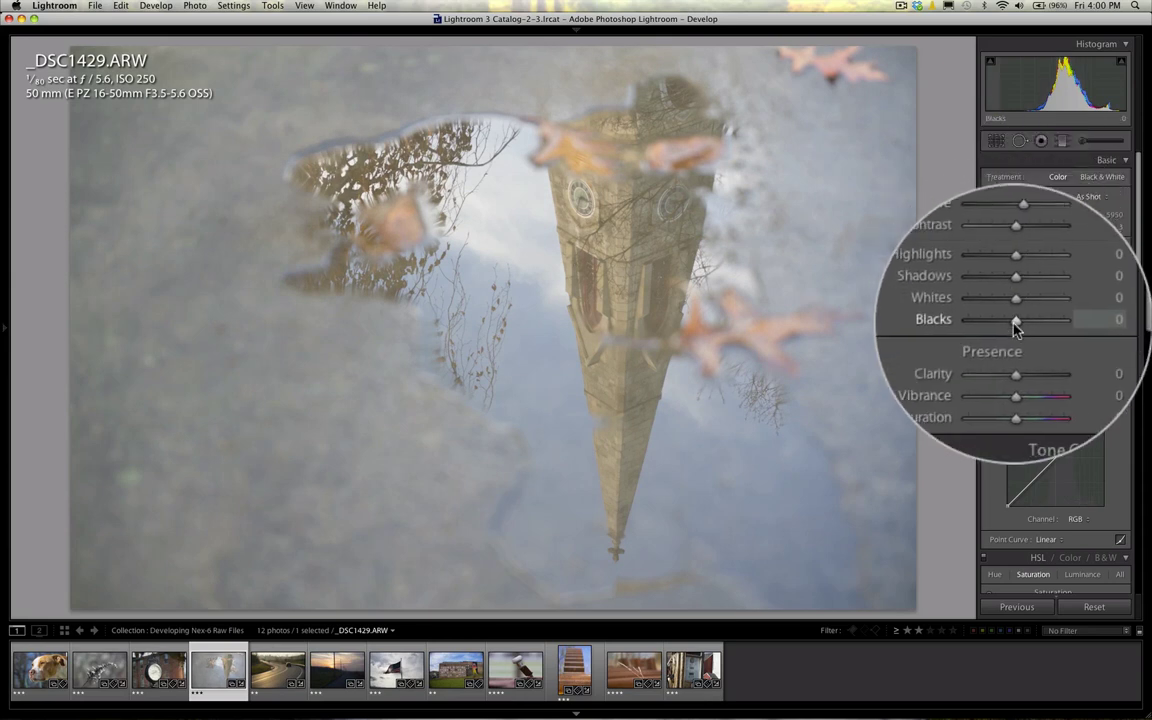
{"action": "left_click_drag", "start_coordinate": [1013, 325], "coordinate": [1016, 328]}
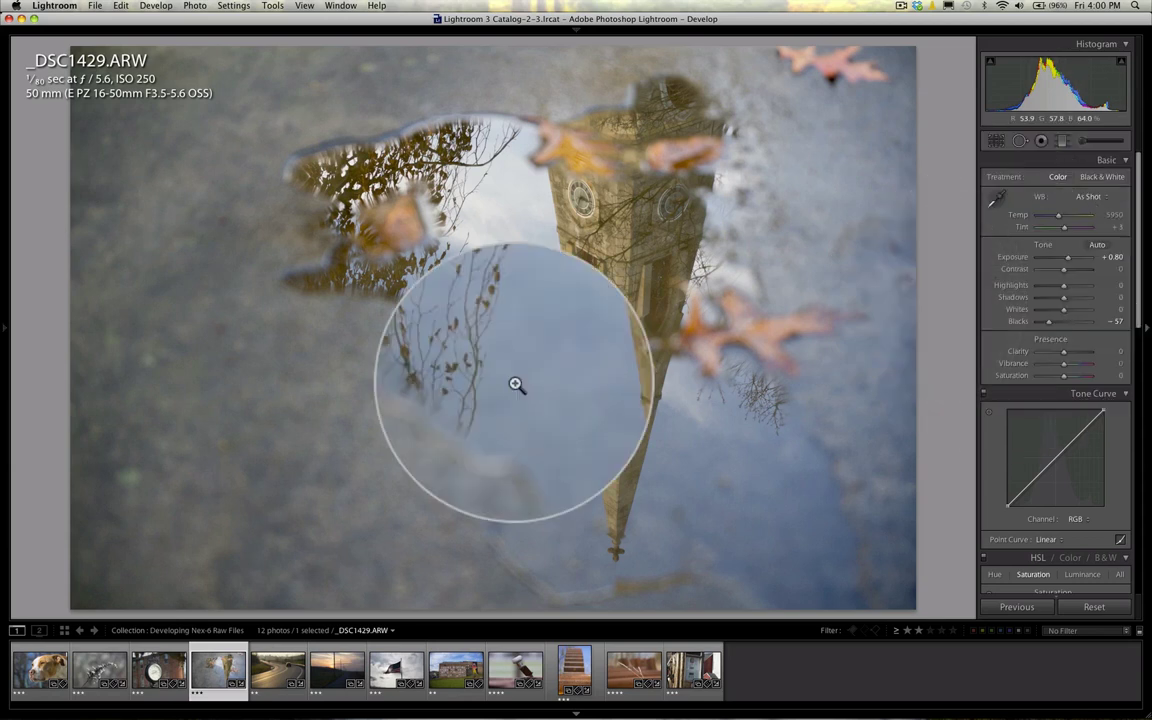
Show the history again and compare the Synchronize Settings state with the latest Black Clipping state.
{"action": "left_click", "coordinate": [8, 398]}
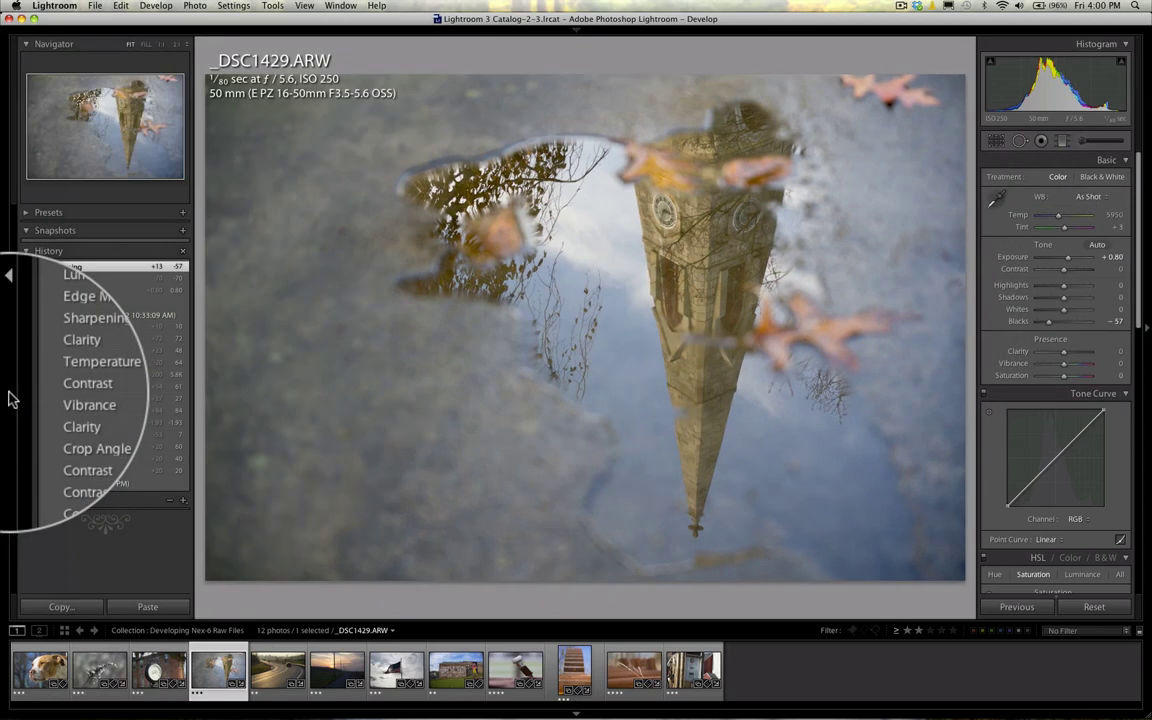
{"action": "left_click", "coordinate": [140, 306]}
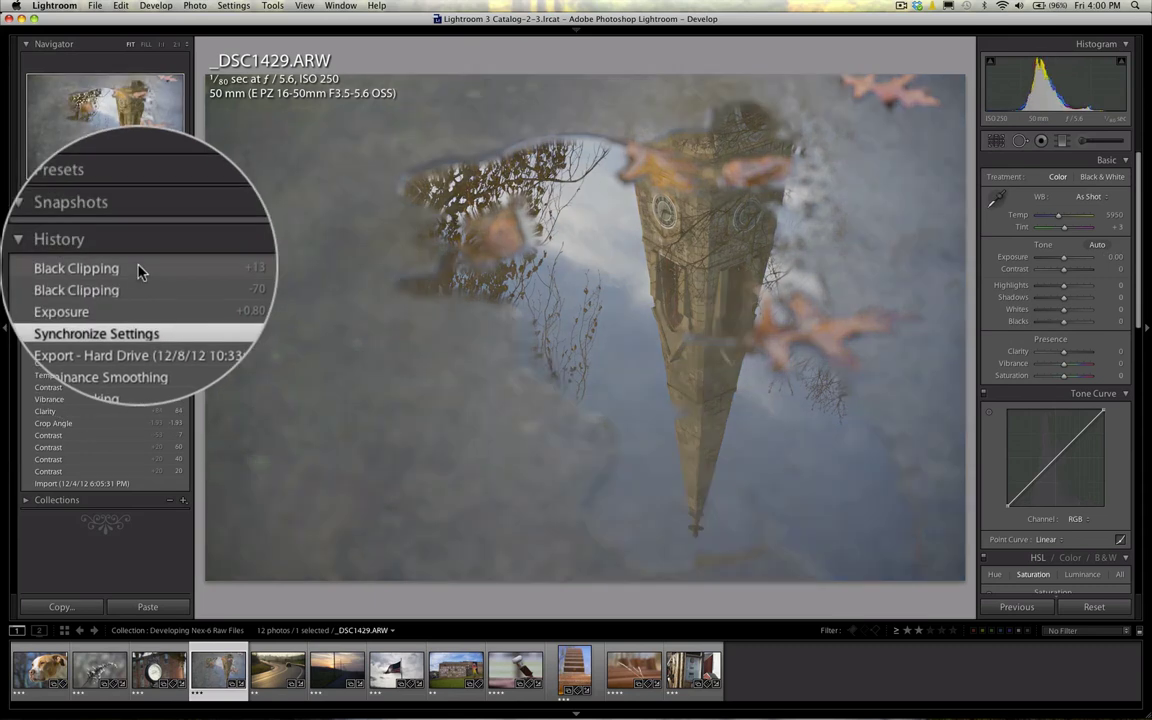
{"action": "left_click", "coordinate": [140, 270]}
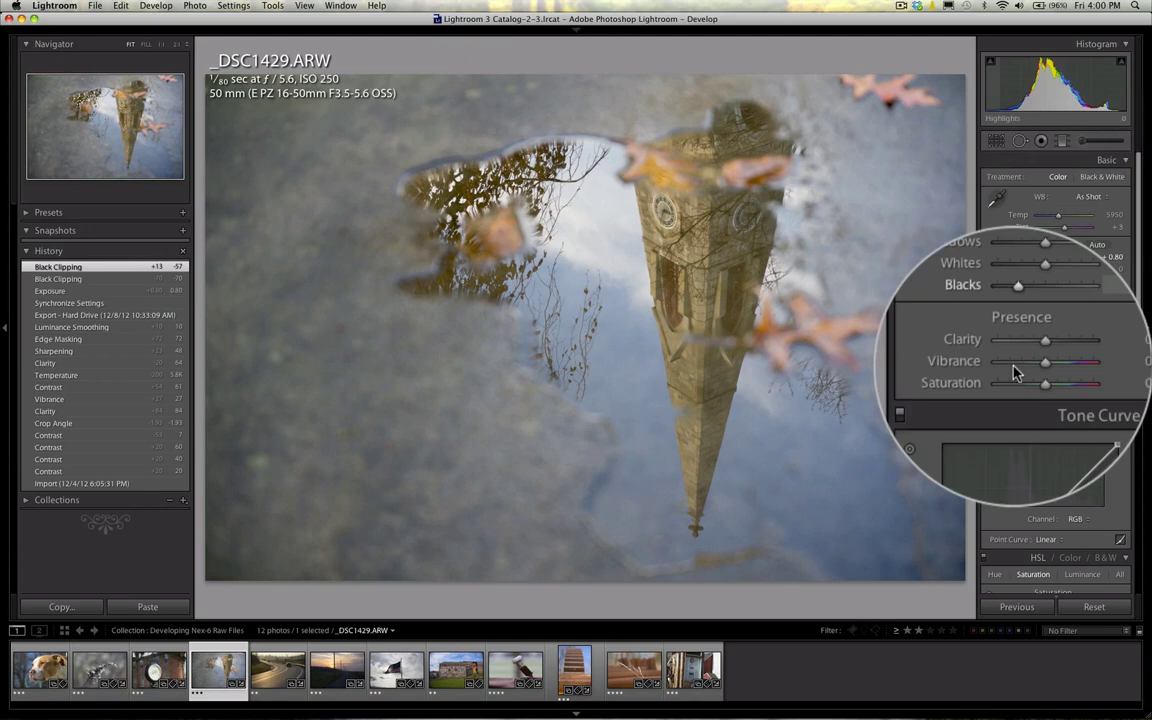
Straighten the church reflection with the crop tool to an angle of -2.76, reposition the crop, and apply it.
{"action": "left_click", "coordinate": [997, 146]}
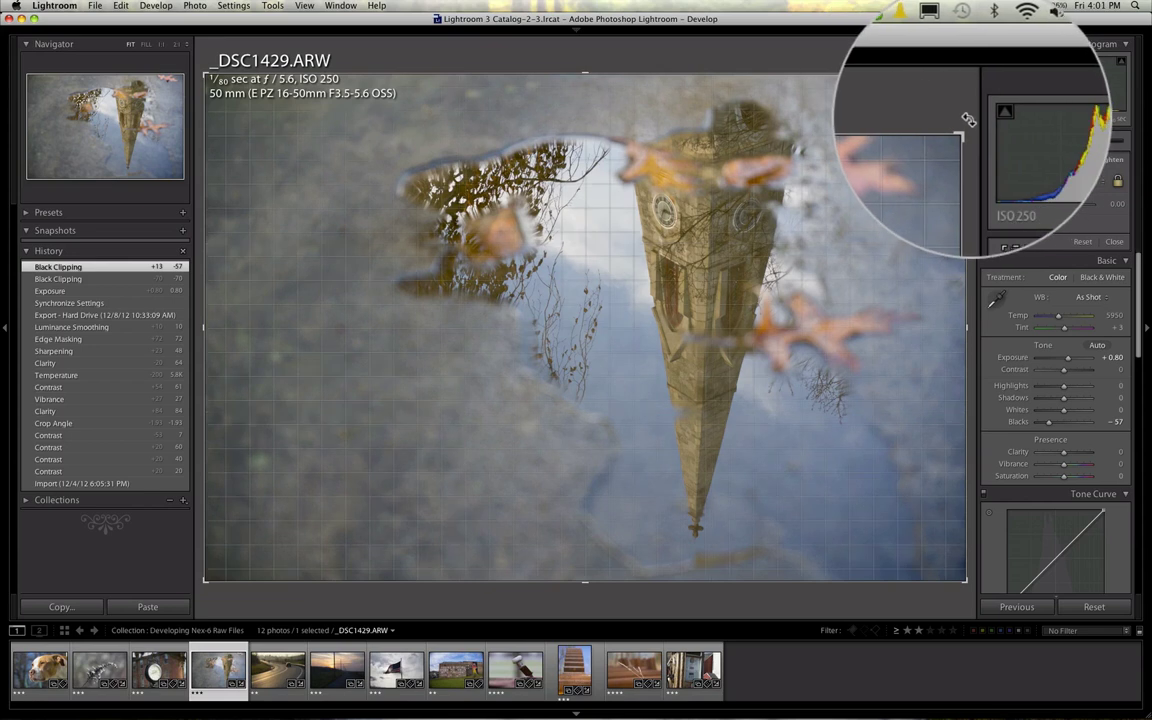
{"action": "left_click_drag", "start_coordinate": [968, 120], "coordinate": [953, 92]}
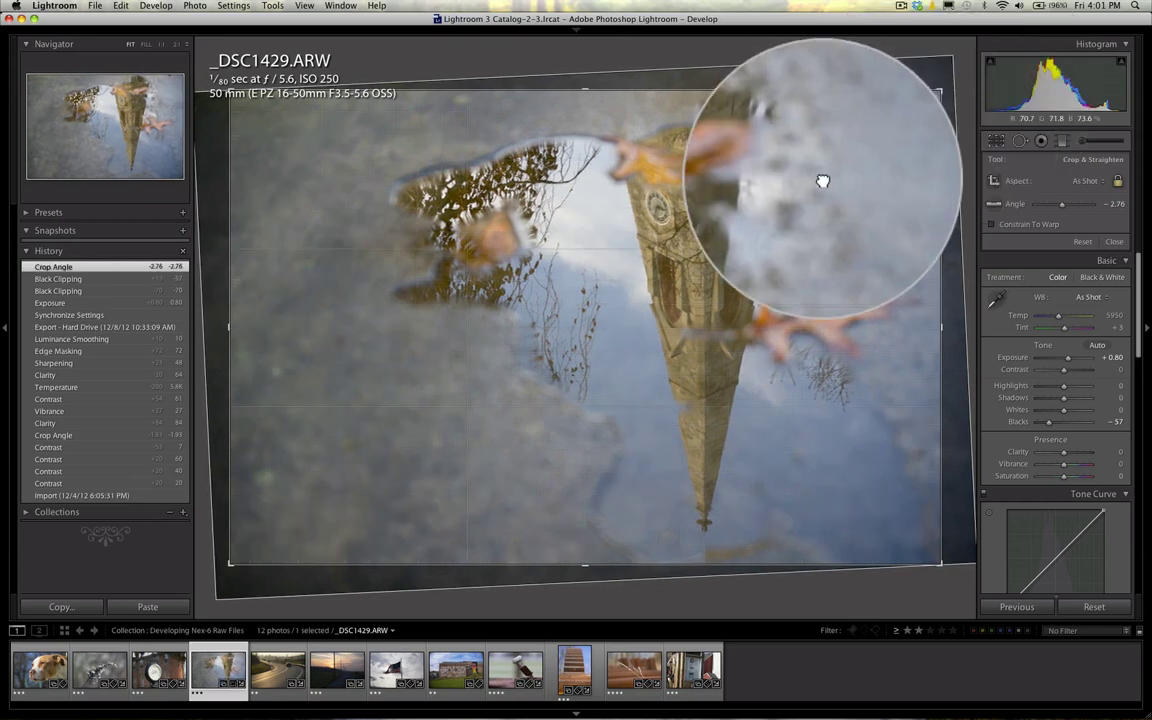
{"action": "key", "text": "Return"}
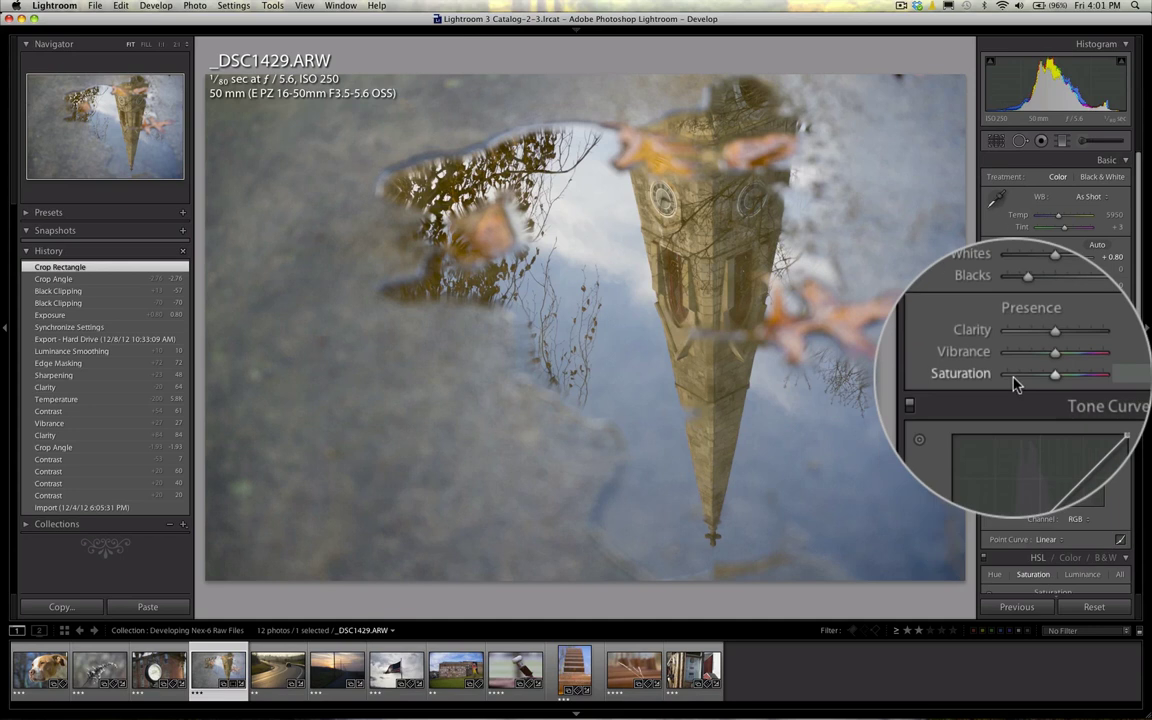
Desaturate the blue water in the HSL settings with targeted adjustment, setting Aqua saturation to -50 and Blue to -43.
{"action": "scroll", "coordinate": [1013, 398], "scroll_direction": "down", "scroll_amount": 5}
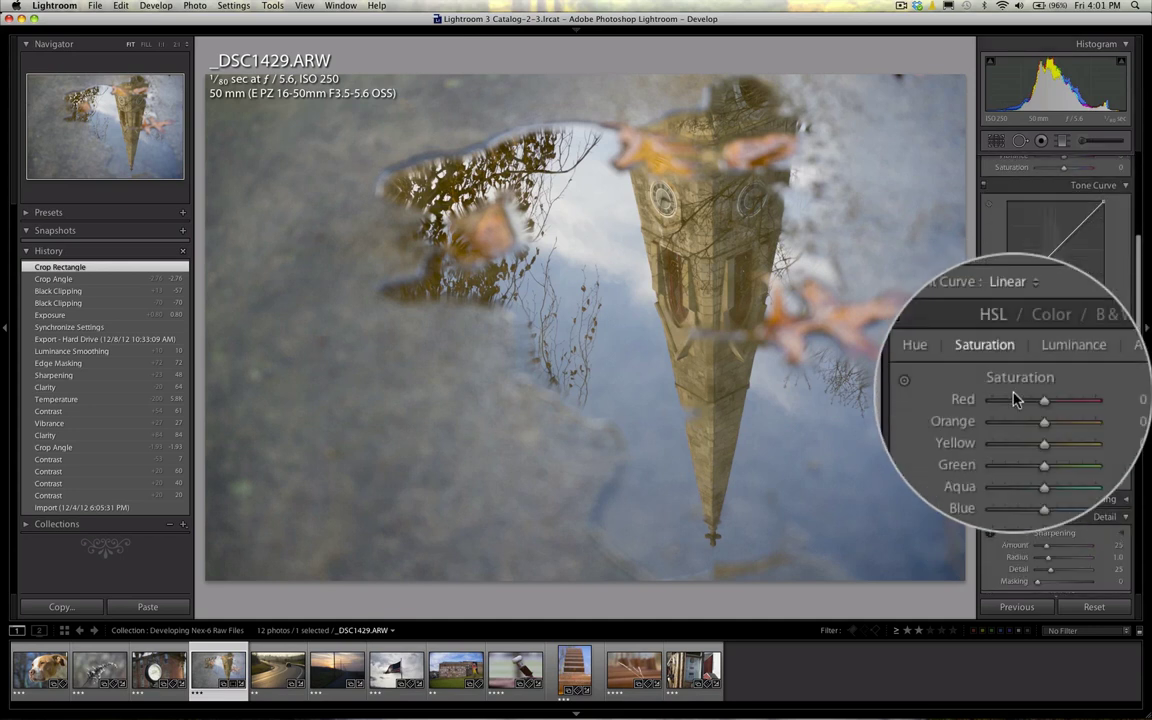
{"action": "left_click", "coordinate": [1014, 291]}
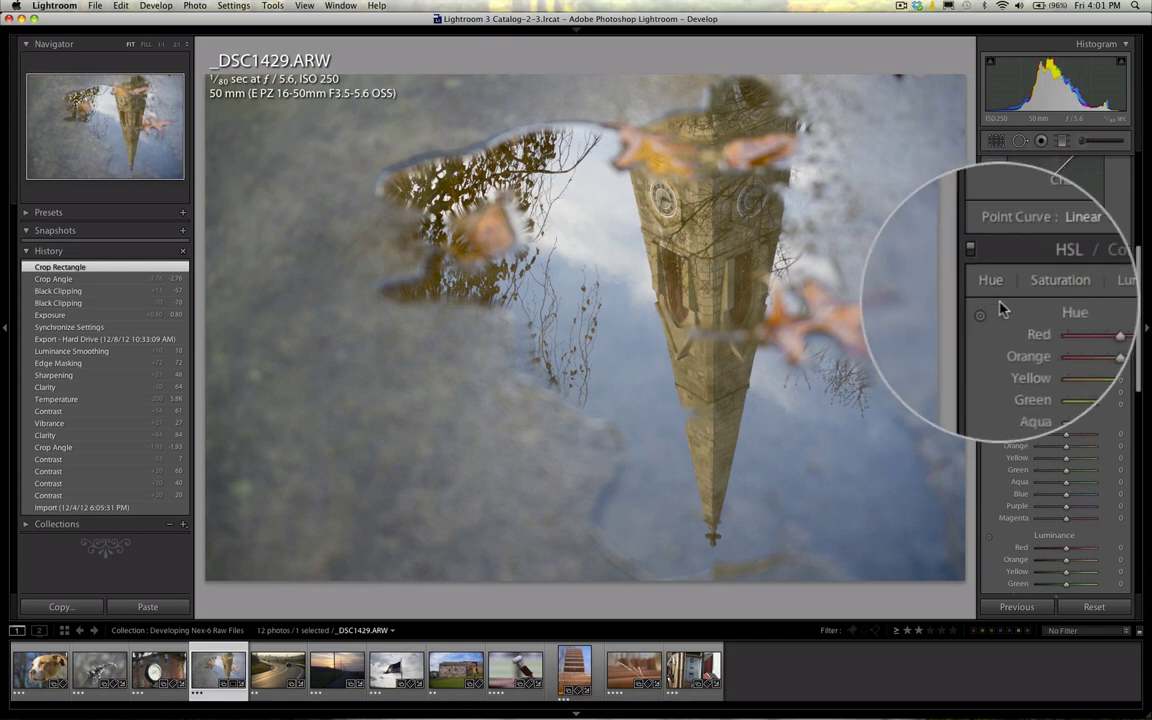
{"action": "scroll", "coordinate": [990, 317], "scroll_direction": "down", "scroll_amount": 2}
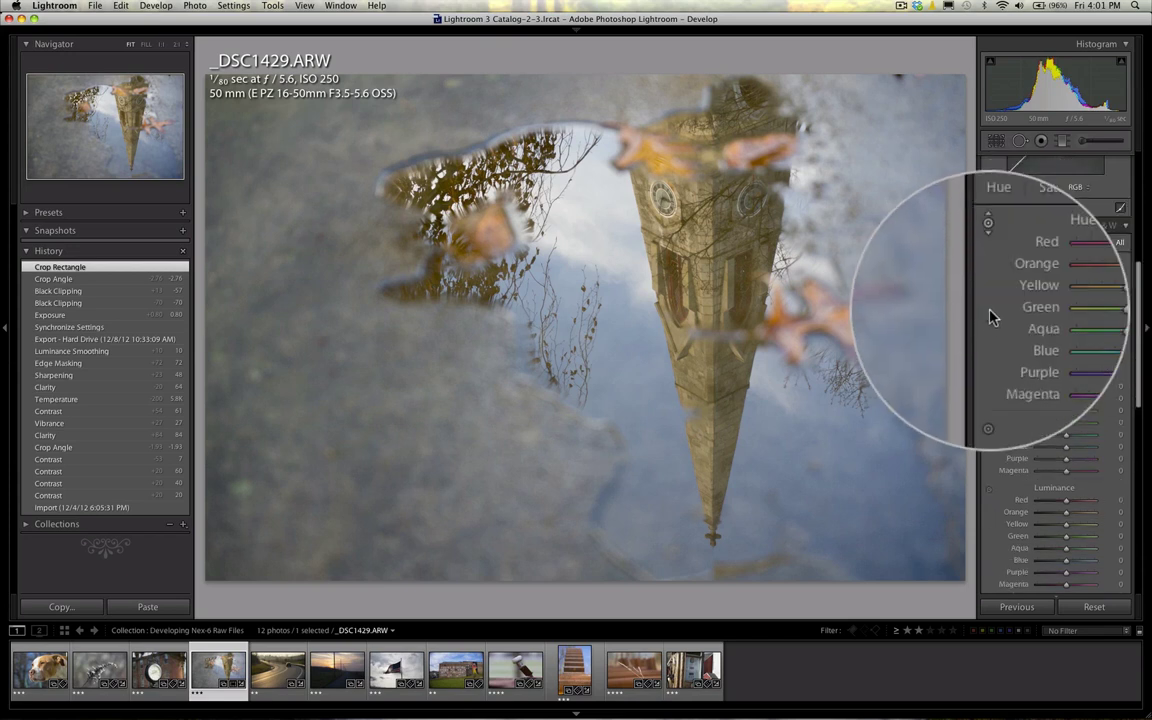
{"action": "left_click", "coordinate": [1016, 250]}
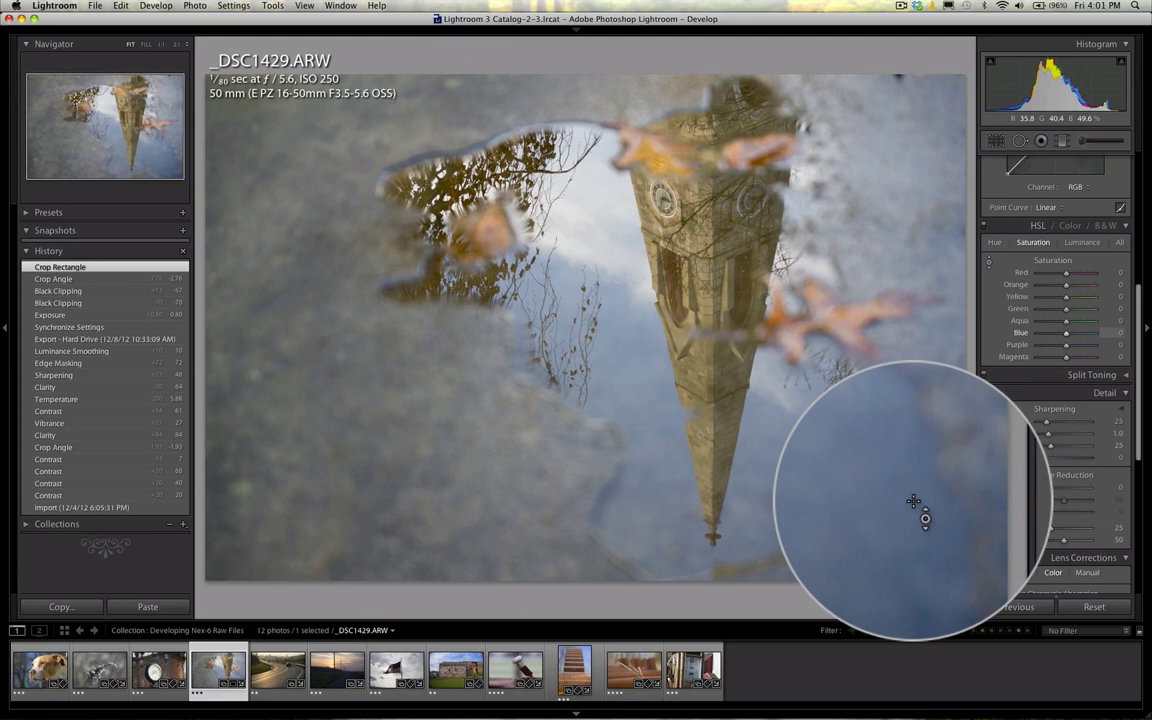
{"action": "left_click_drag", "start_coordinate": [912, 500], "coordinate": [912, 529]}
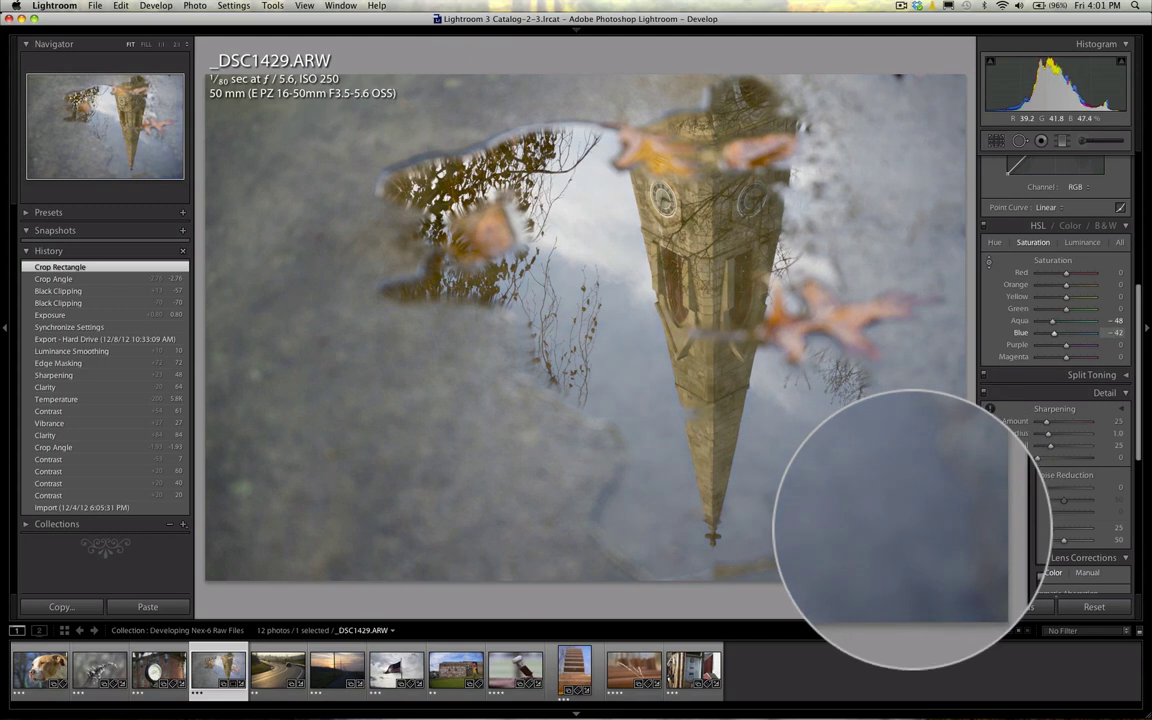
{"action": "left_click_drag", "start_coordinate": [912, 529], "coordinate": [912, 530]}
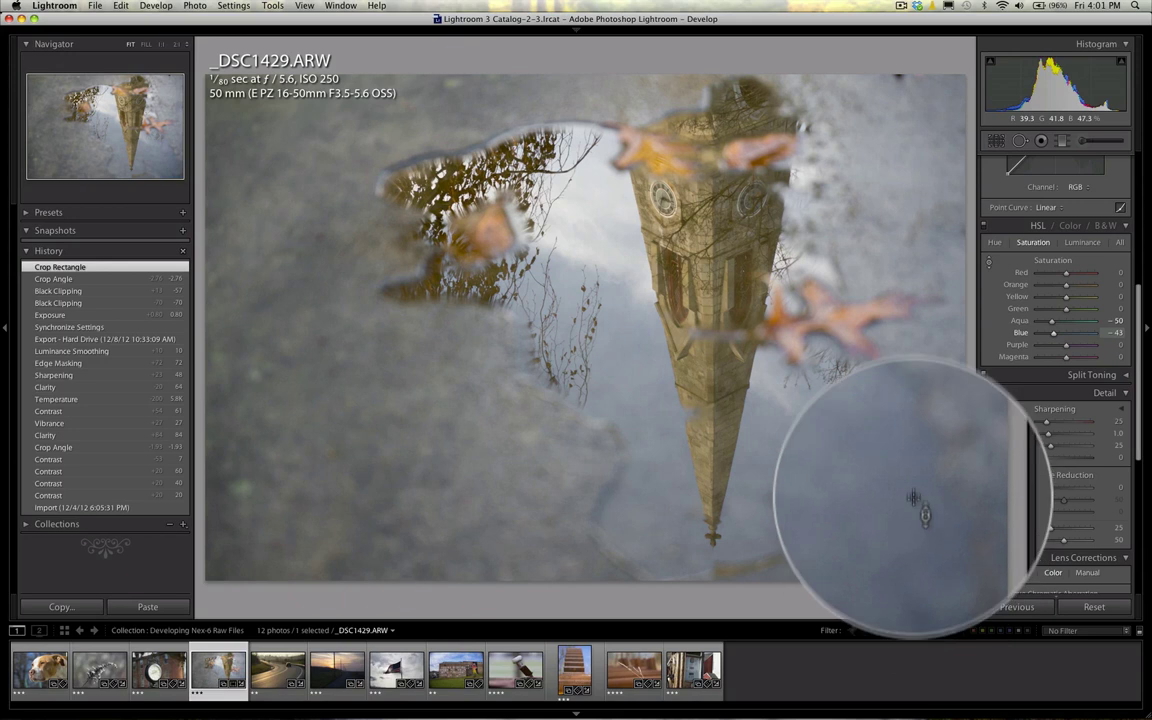
Sharpen the photo with Amount 44 and Masking 49, checking the steeple at 1:1, and set Luminance noise reduction to 28.
{"action": "scroll", "coordinate": [1013, 371], "scroll_direction": "down", "scroll_amount": 3}
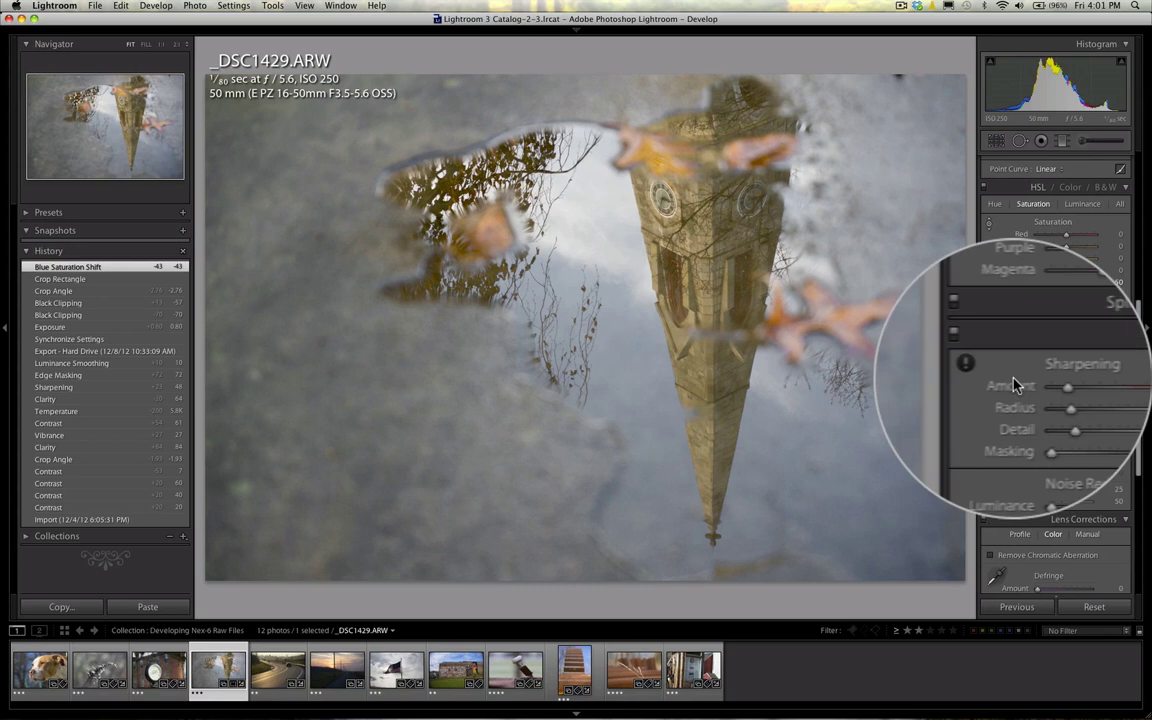
{"action": "key", "text": "z"}
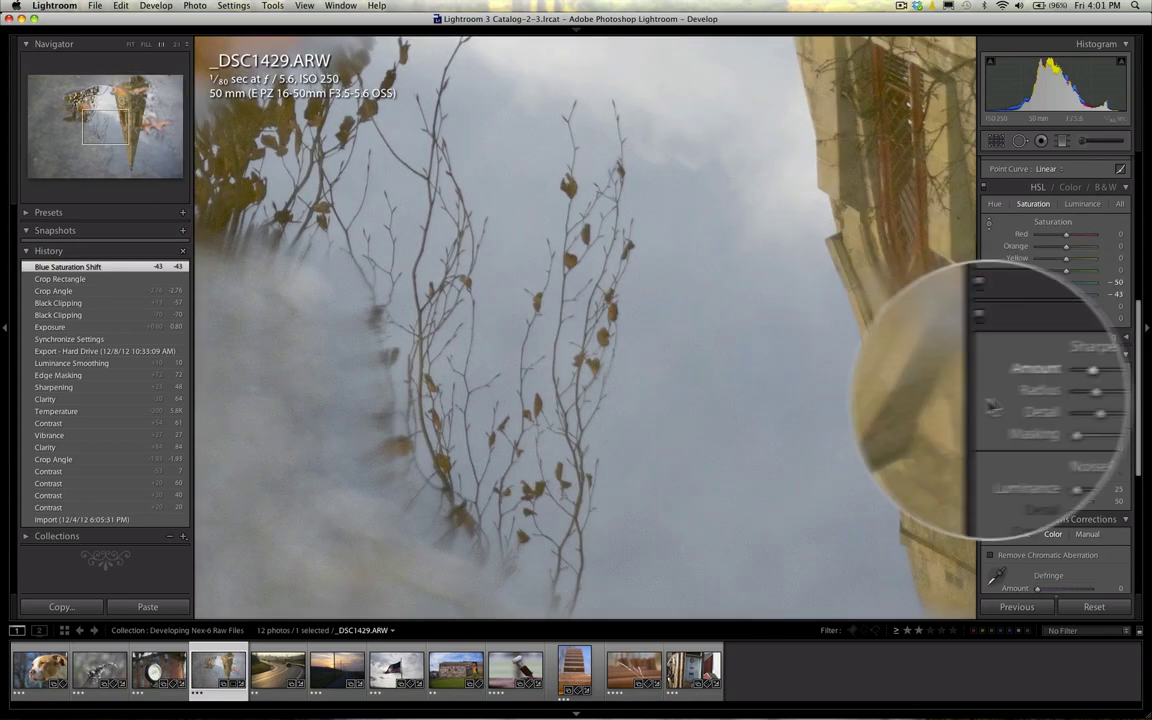
{"action": "left_click_drag", "start_coordinate": [893, 347], "coordinate": [593, 424]}
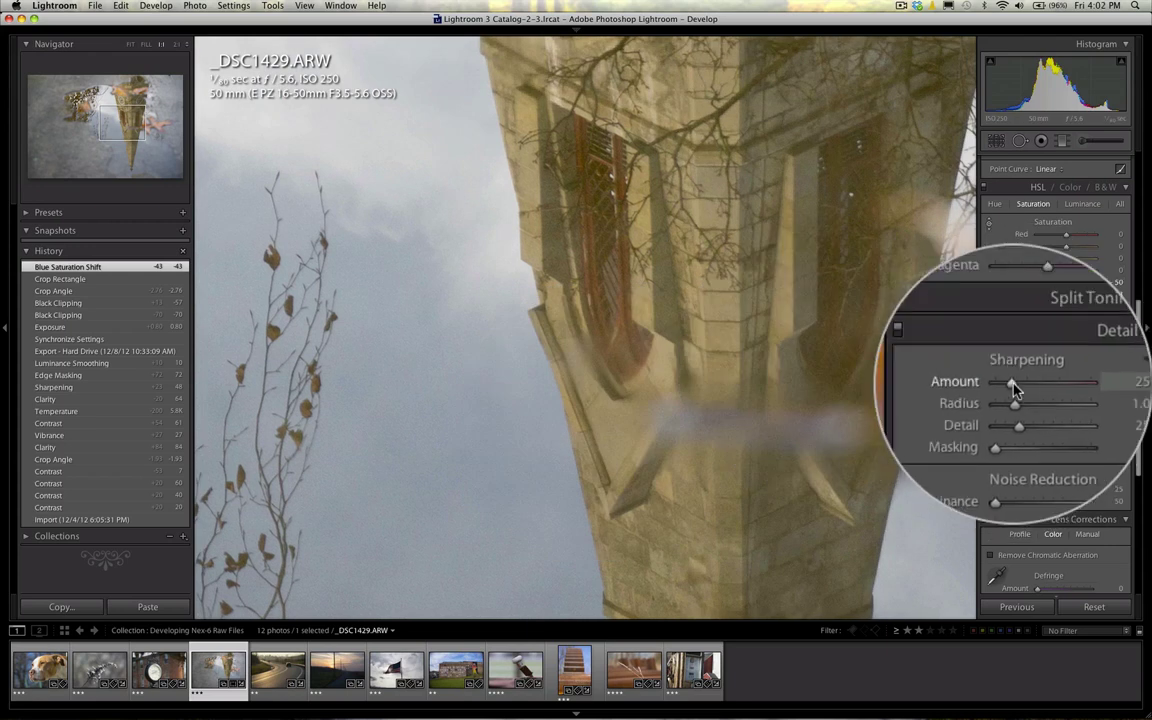
{"action": "left_click_drag", "start_coordinate": [1013, 388], "coordinate": [1015, 388]}
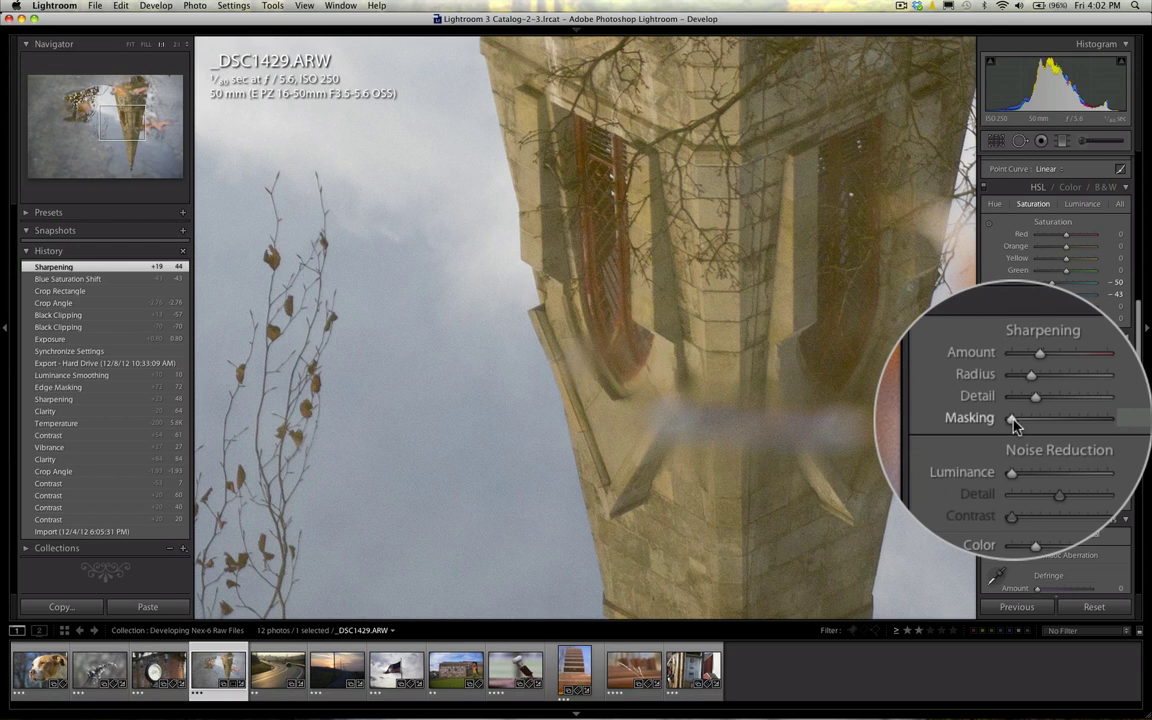
{"action": "left_click", "coordinate": [1013, 422], "text": "alt"}
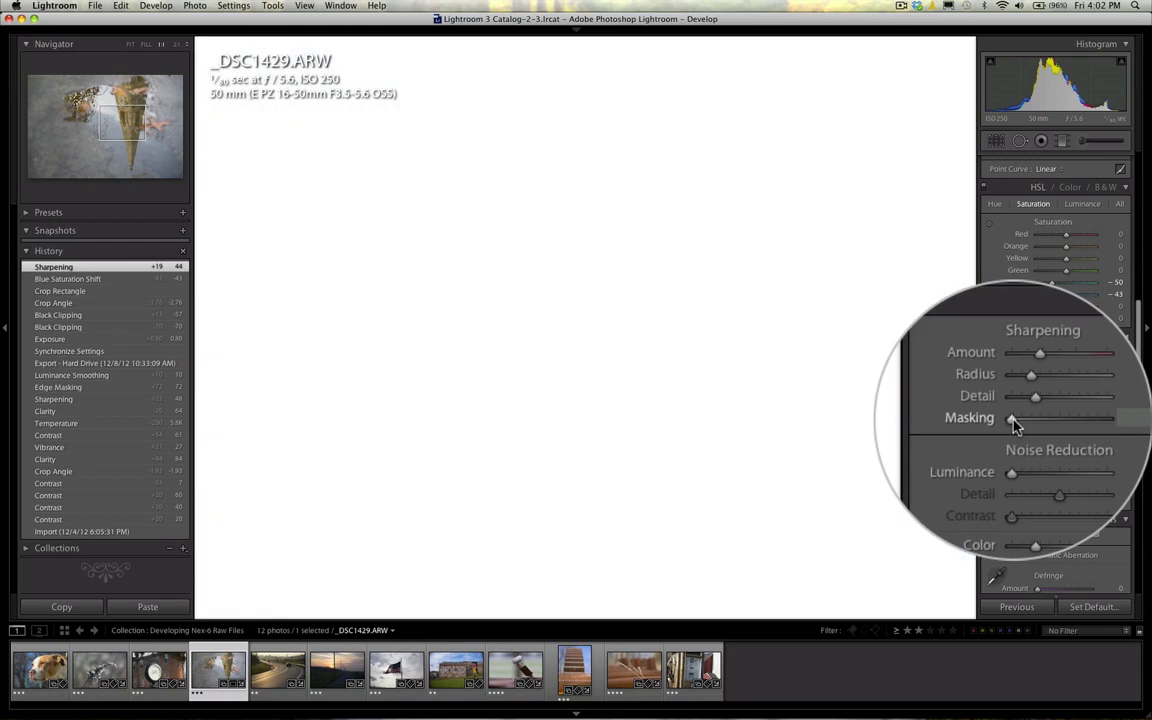
{"action": "left_click_drag", "start_coordinate": [1013, 425], "coordinate": [1010, 420]}
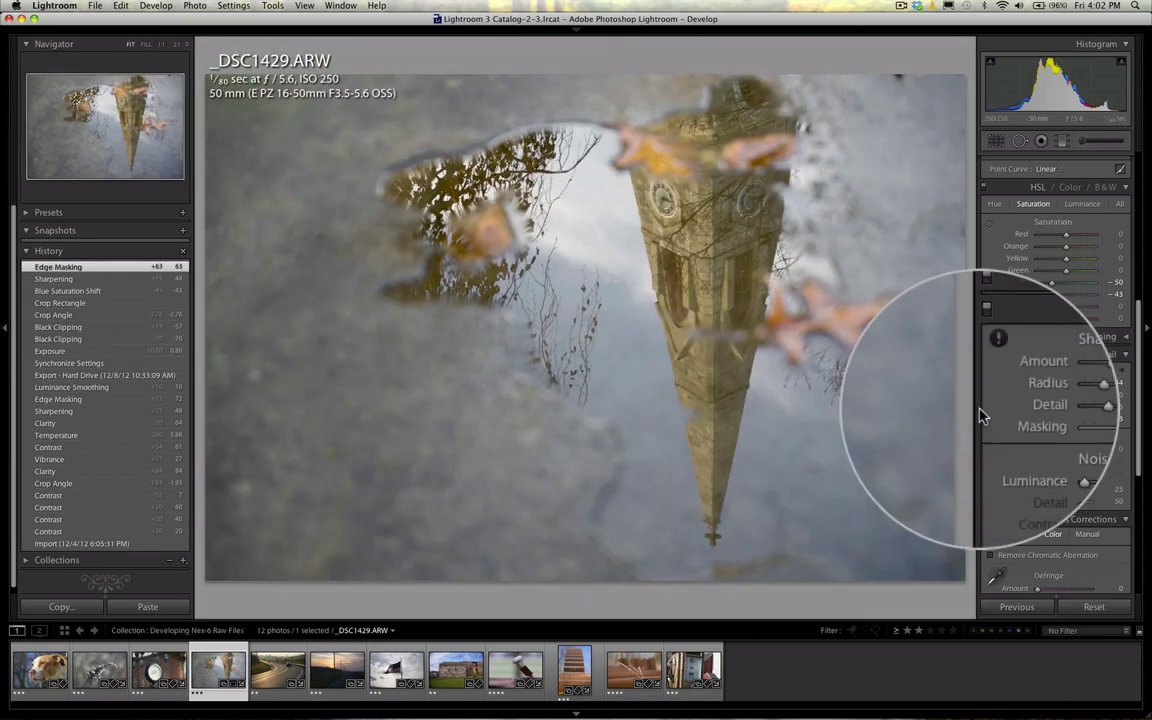
{"action": "key", "text": "alt"}
{"action": "left_click_drag", "start_coordinate": [1013, 425], "coordinate": [1015, 455]}
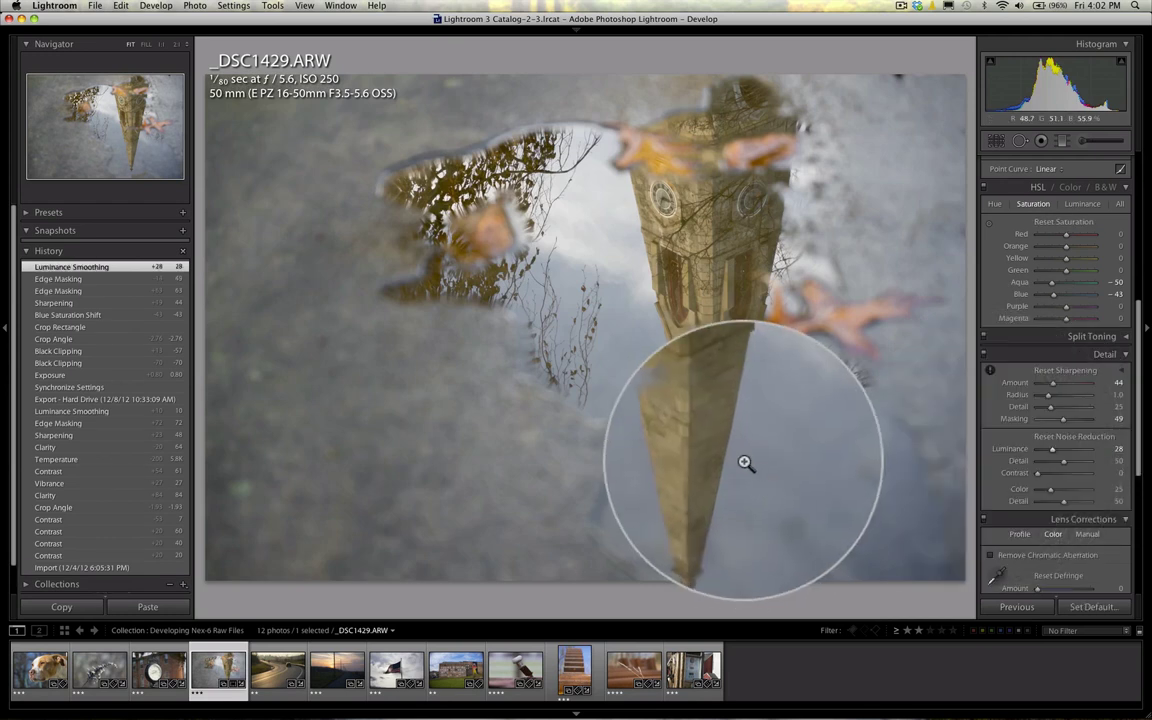
Inspect the steeple enlarged with Luminance noise reduction reset to 0, set it to 18, and return to the full view.
{"action": "left_click", "coordinate": [731, 457]}
{"action": "left_click_drag", "start_coordinate": [828, 461], "coordinate": [638, 404]}
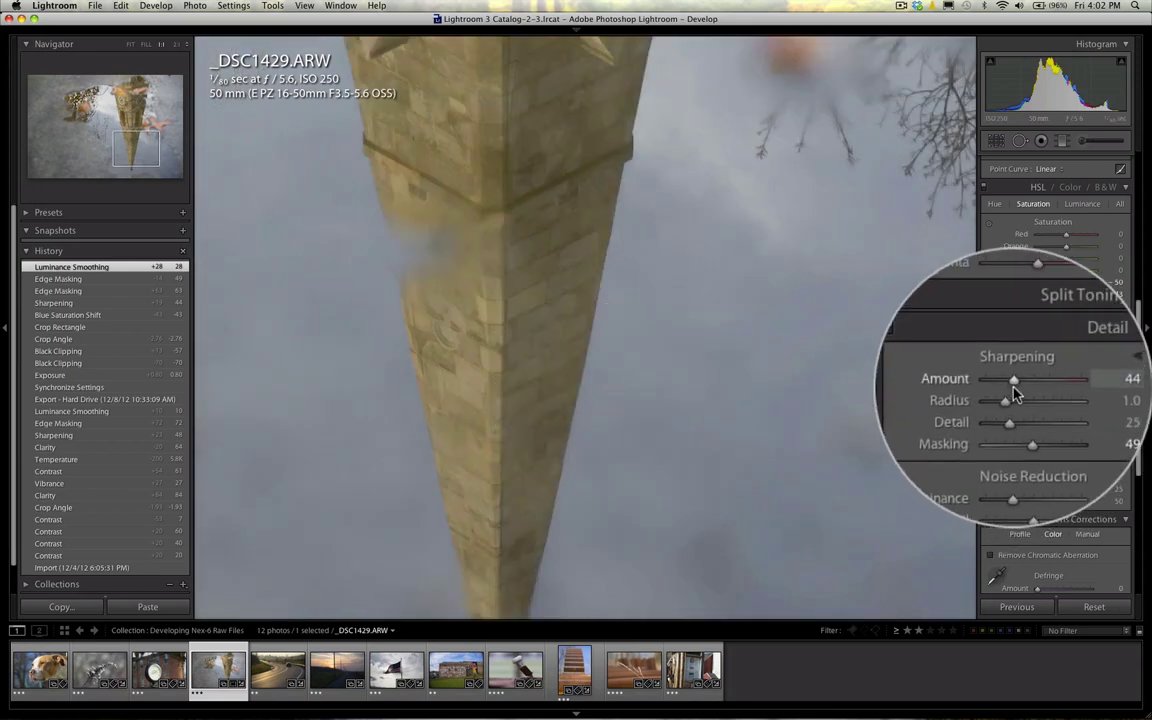
{"action": "double_click", "coordinate": [1015, 455]}
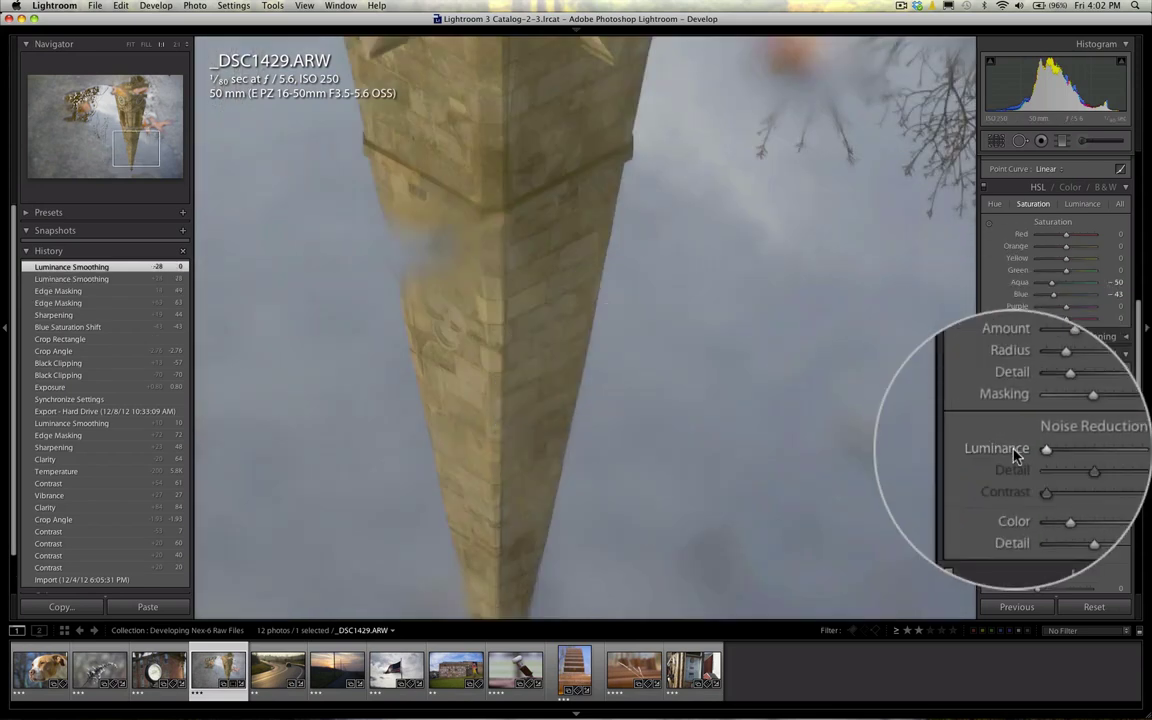
{"action": "left_click_drag", "start_coordinate": [1015, 455], "coordinate": [1023, 455]}
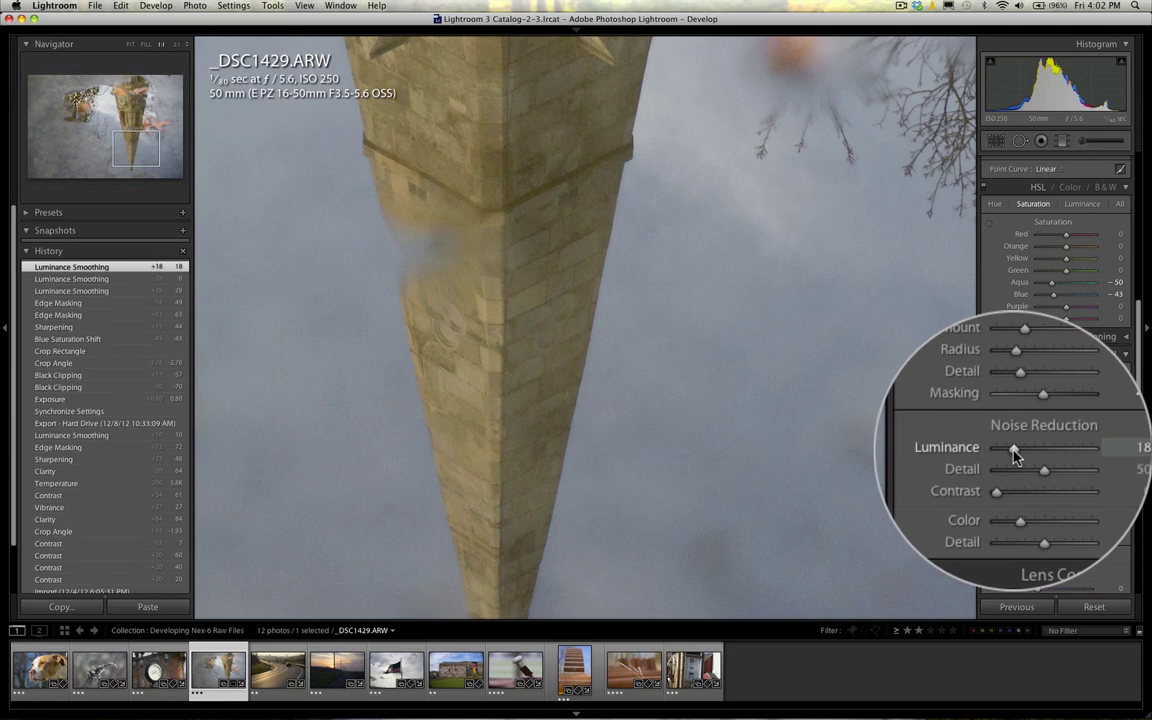
{"action": "left_click", "coordinate": [746, 347]}
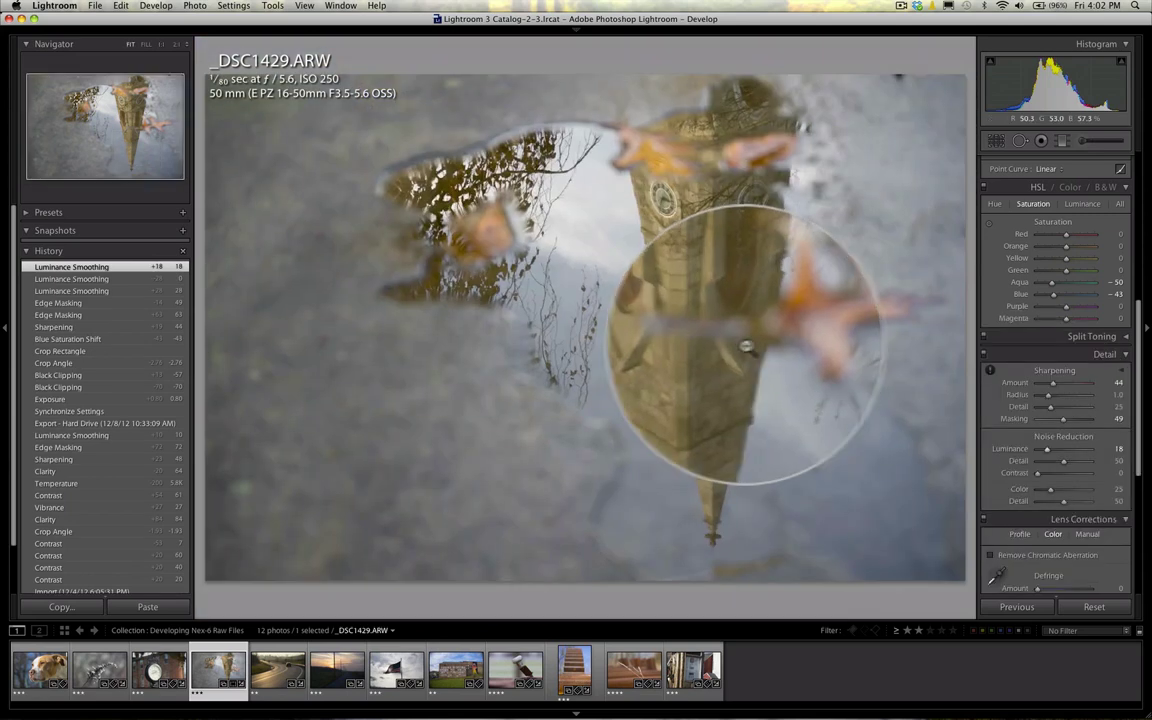
Enable the lens profile corrections for the photo in the Lens Corrections settings.
{"action": "scroll", "coordinate": [1013, 476], "scroll_direction": "down", "scroll_amount": 3}
{"action": "scroll", "coordinate": [1013, 470], "scroll_direction": "down", "scroll_amount": 1}
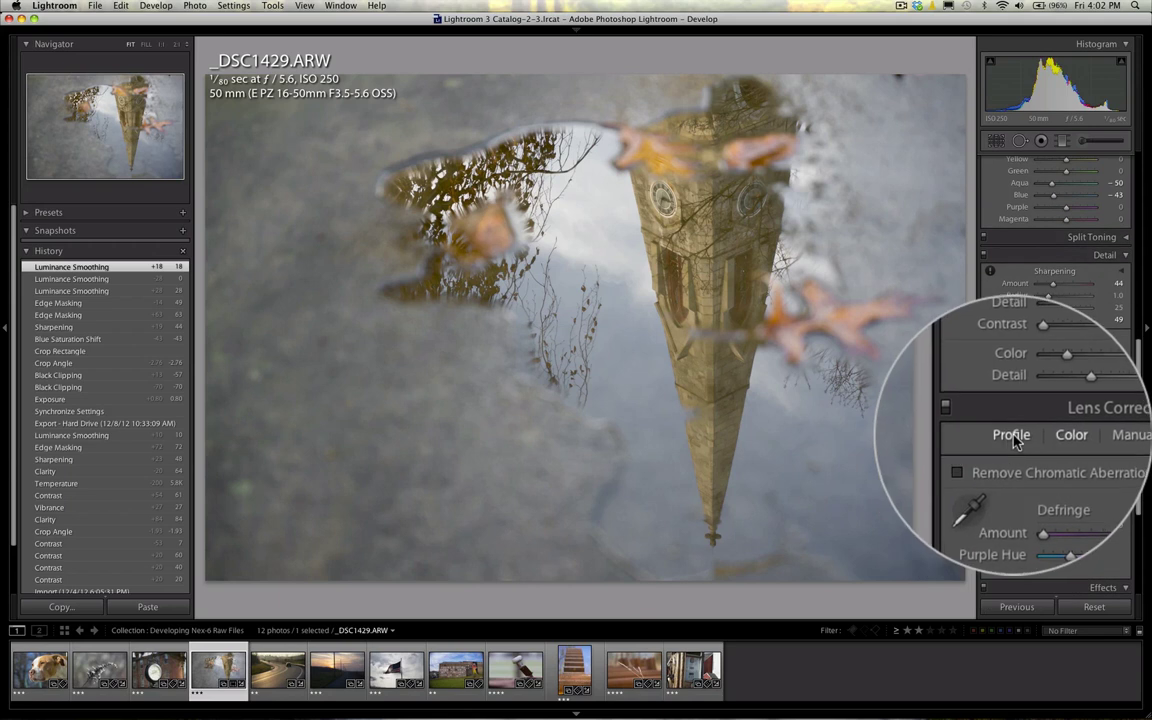
{"action": "left_click", "coordinate": [1012, 440]}
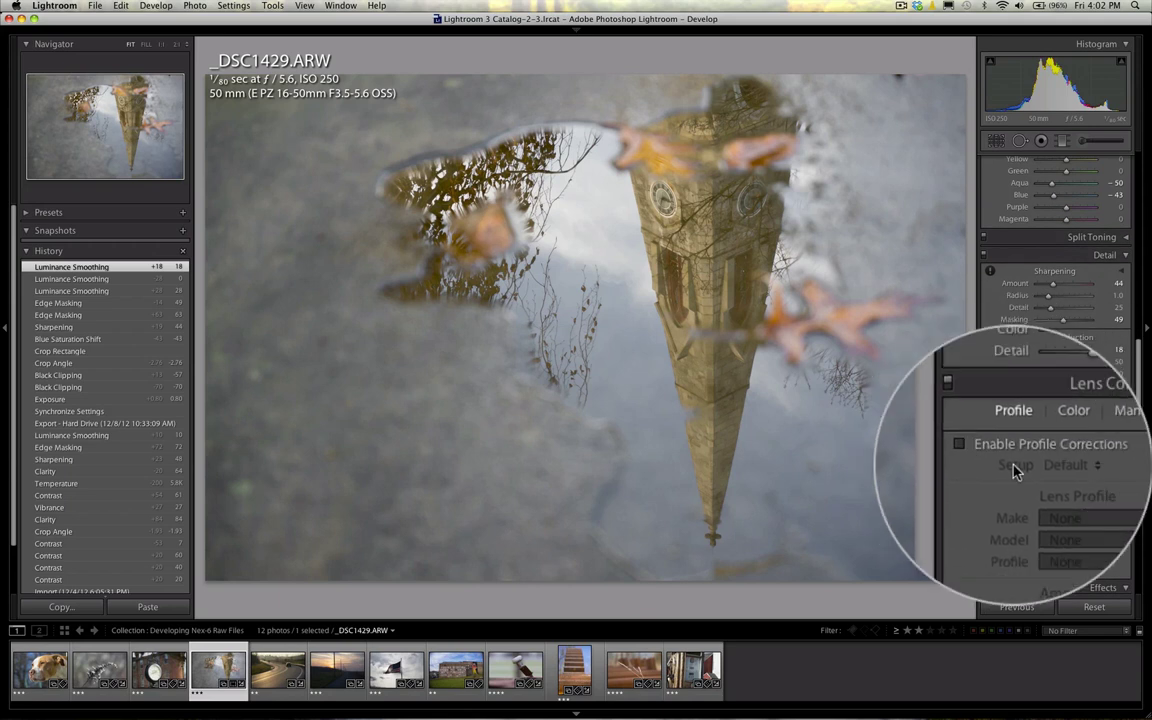
{"action": "scroll", "coordinate": [1013, 470], "scroll_direction": "down", "scroll_amount": 1}
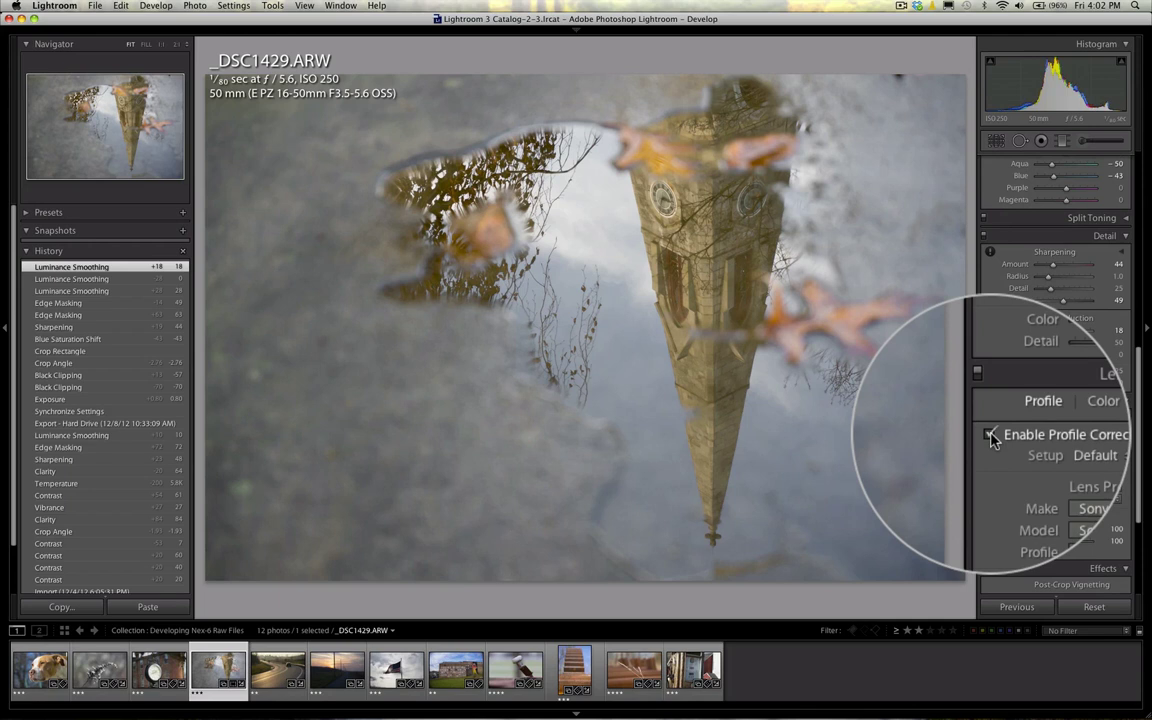
Switch the lens profile corrections on and off to compare their effect on the photo, leaving them enabled.
{"action": "left_click", "coordinate": [991, 437]}
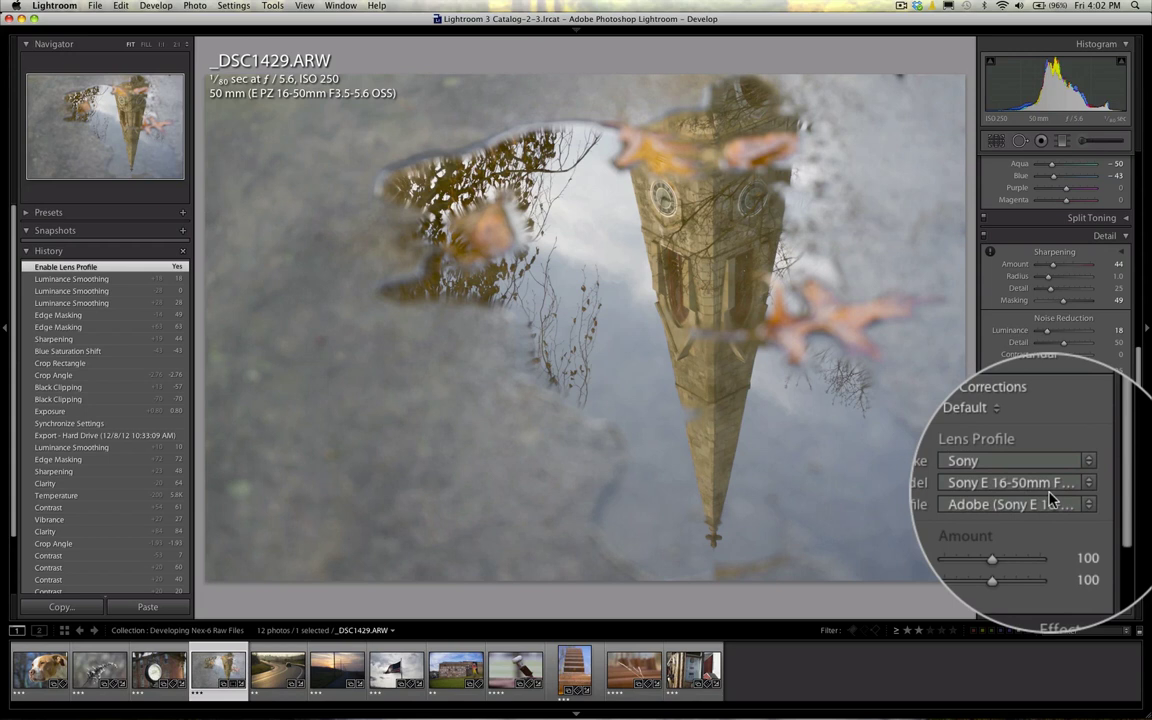
{"action": "left_click", "coordinate": [991, 437]}
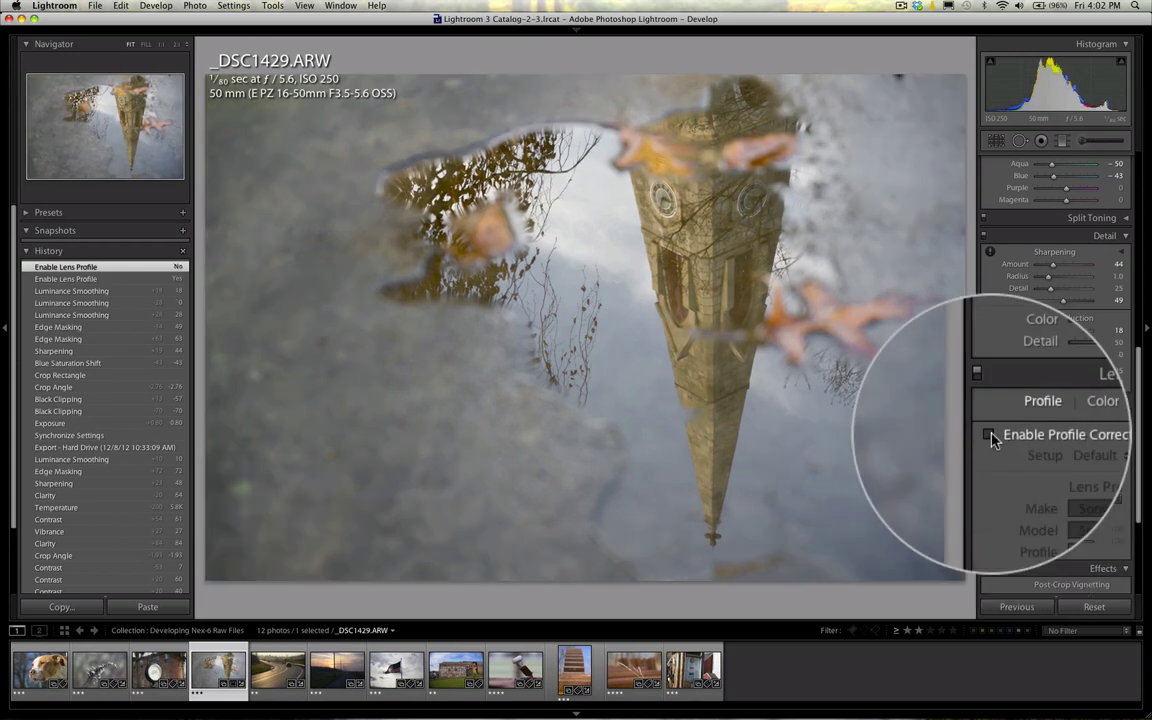
{"action": "left_click", "coordinate": [991, 437]}
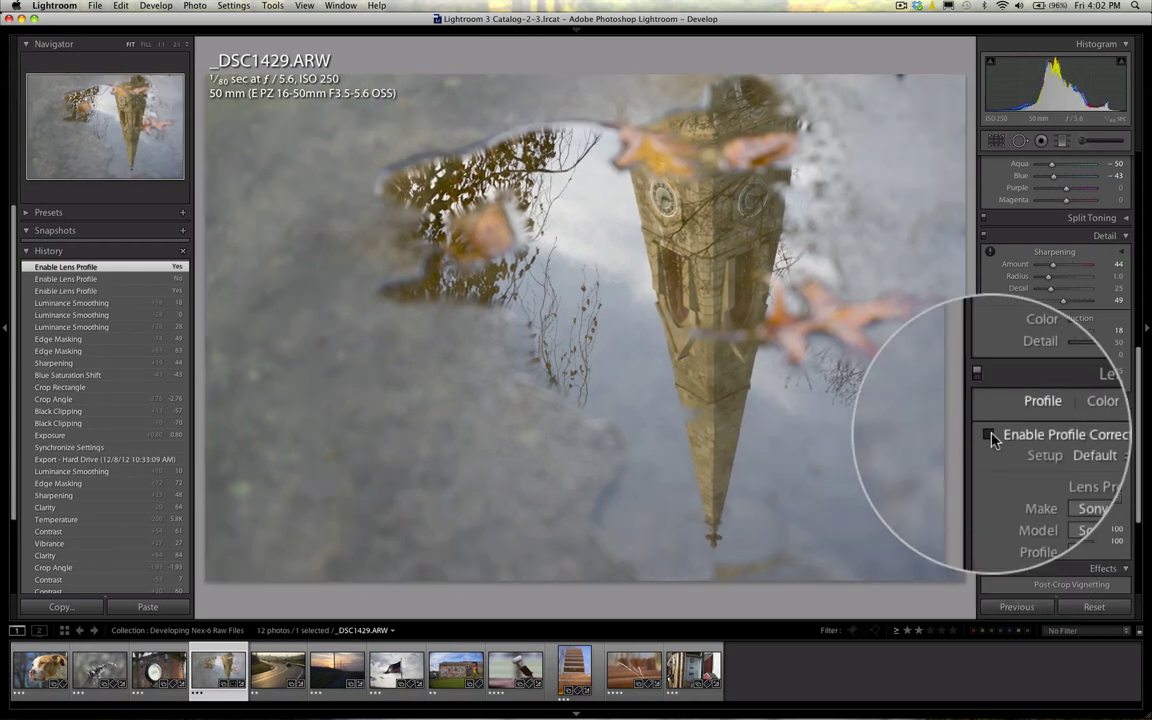
{"action": "left_click", "coordinate": [991, 437]}
{"action": "left_click", "coordinate": [991, 437]}
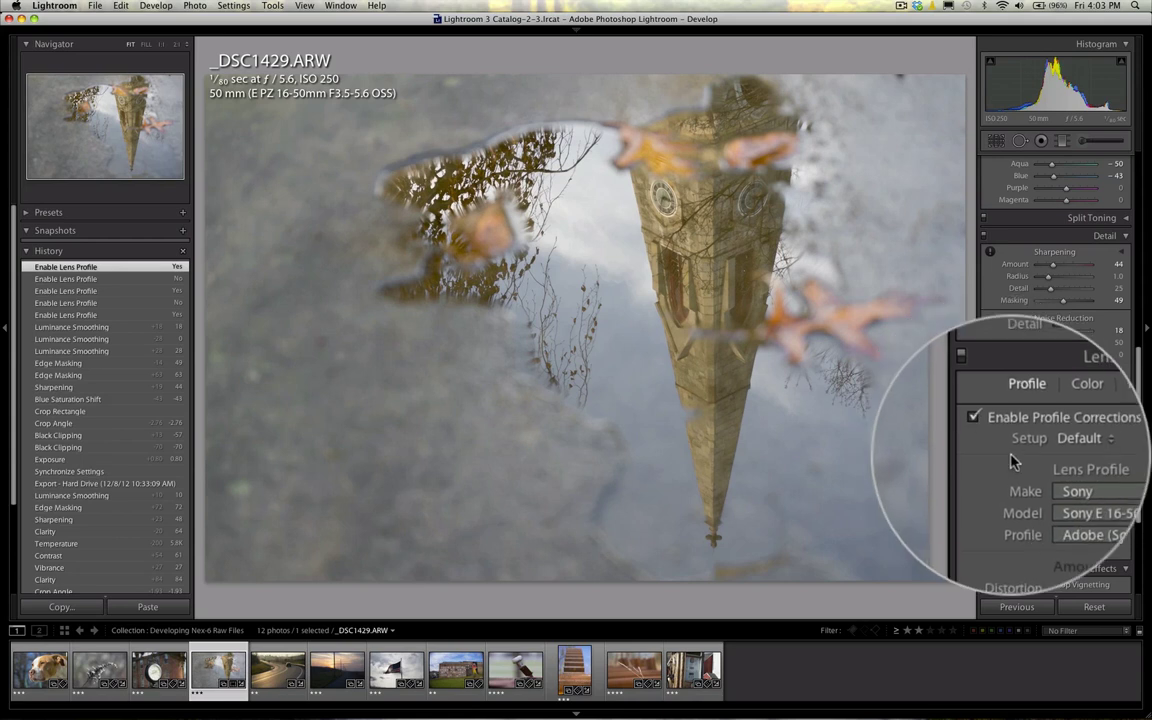
Enable Remove Chromatic Aberration in the Color section of the photo's Lens Corrections settings.
{"action": "scroll", "coordinate": [1013, 463], "scroll_direction": "down", "scroll_amount": 3}
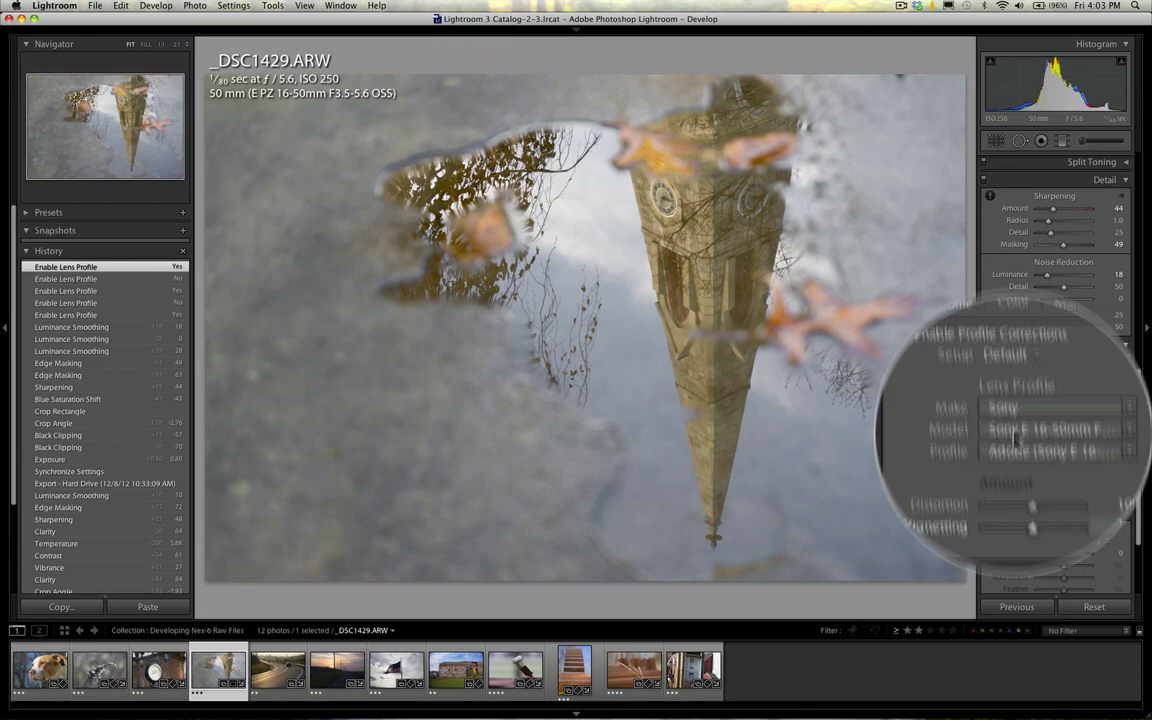
{"action": "scroll", "coordinate": [1015, 417], "scroll_direction": "down", "scroll_amount": 3}
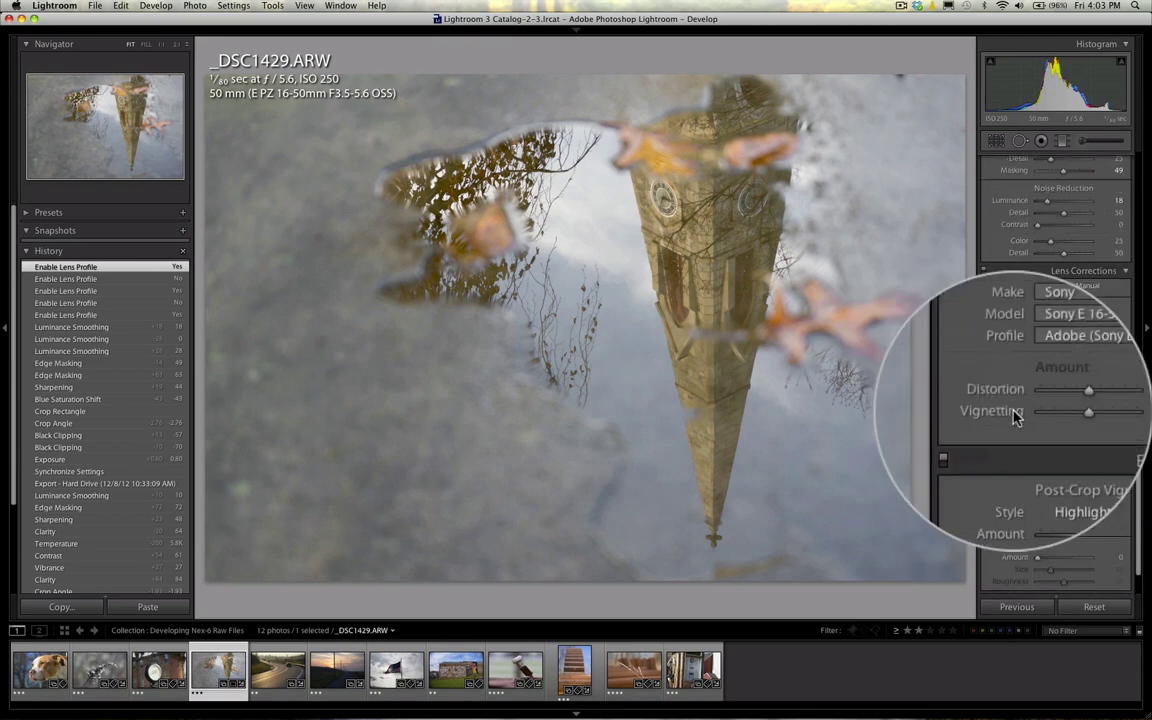
{"action": "scroll", "coordinate": [1015, 417], "scroll_direction": "down", "scroll_amount": 2}
{"action": "scroll", "coordinate": [1015, 417], "scroll_direction": "up", "scroll_amount": 5}
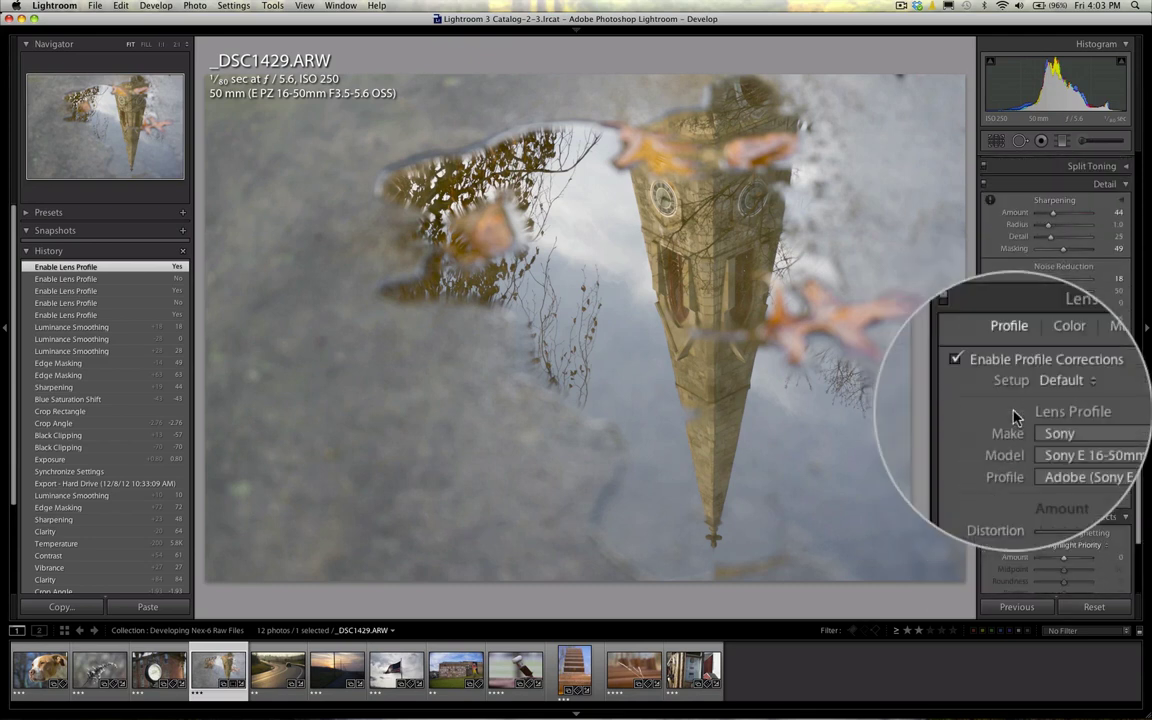
{"action": "scroll", "coordinate": [1015, 417], "scroll_direction": "up", "scroll_amount": 2}
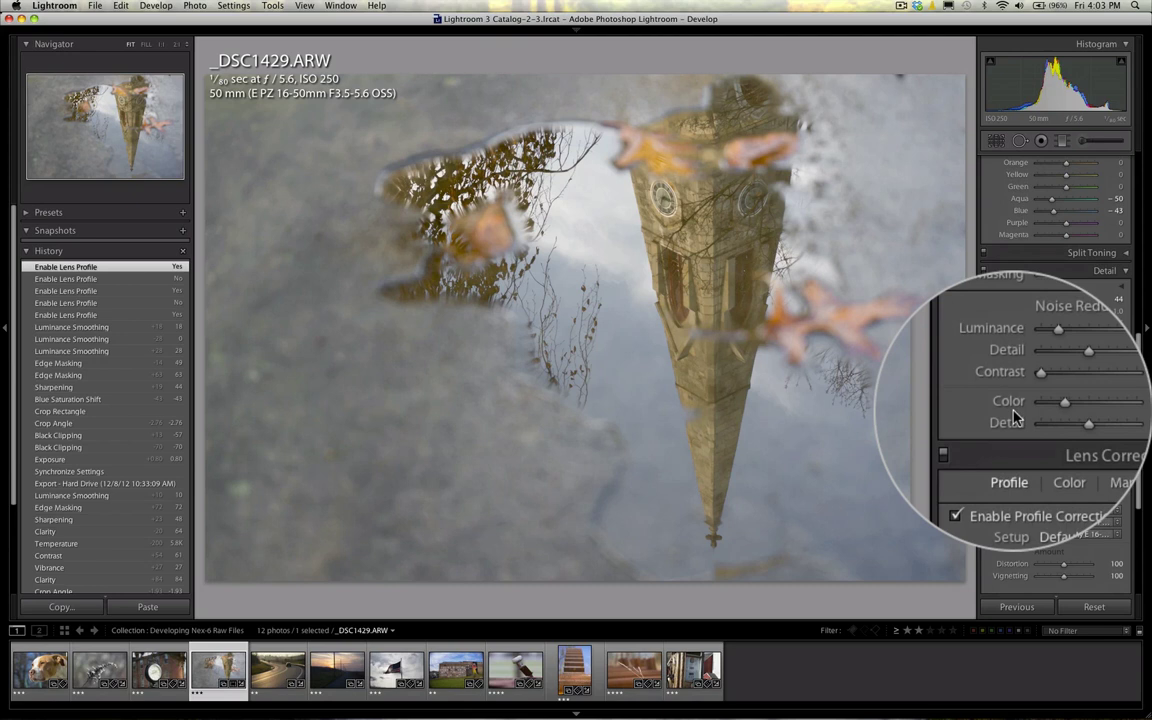
{"action": "scroll", "coordinate": [1015, 418], "scroll_direction": "down", "scroll_amount": 3}
{"action": "left_click", "coordinate": [1010, 405]}
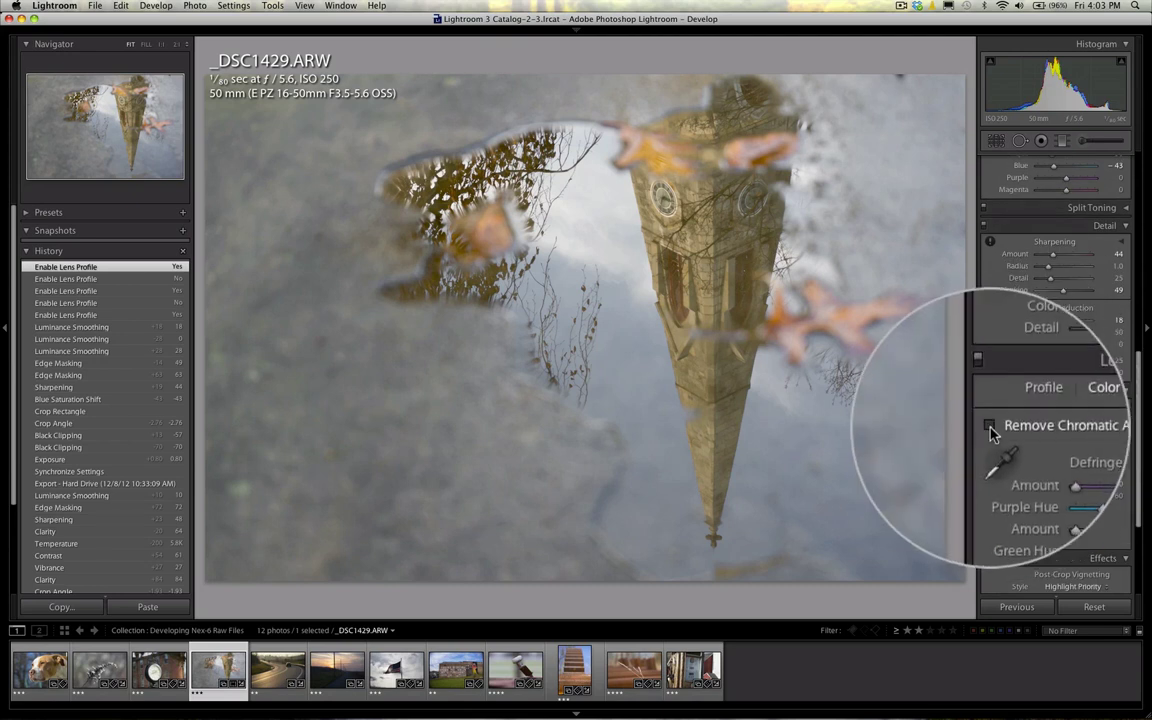
{"action": "left_click", "coordinate": [990, 427]}
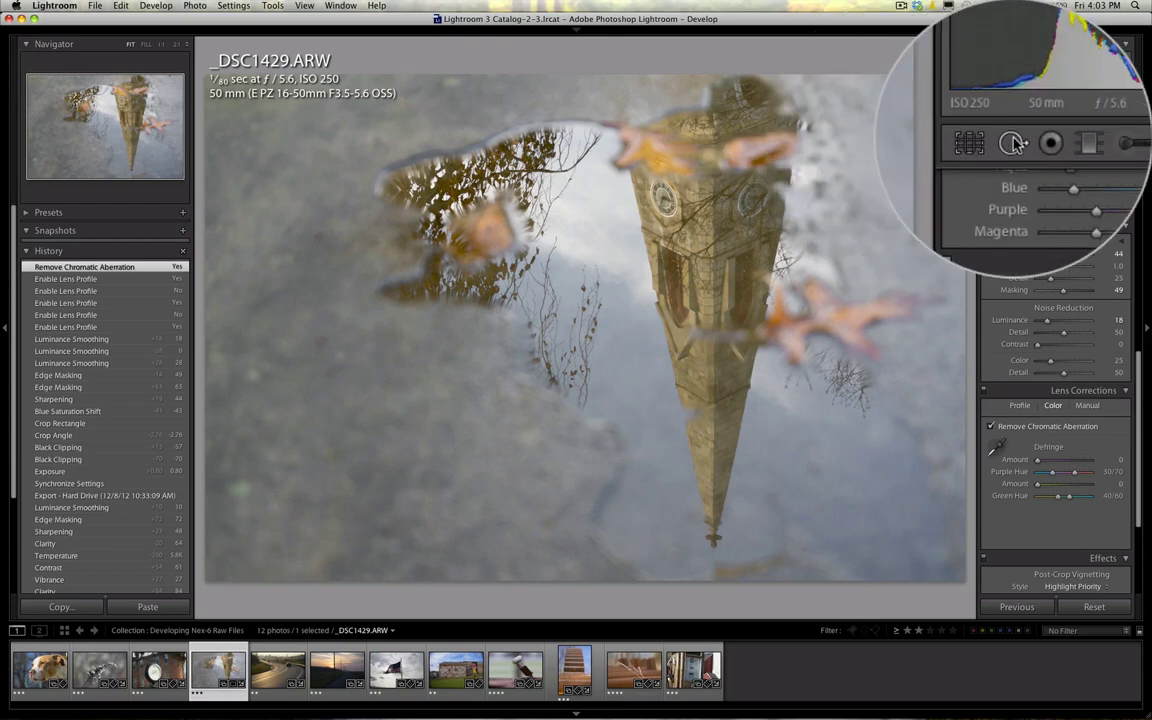
Remove the dark spot at the photo's upper-right edge with a size 77 Heal spot removal, trying Clone mode for comparison.
{"action": "left_click", "coordinate": [1013, 143]}
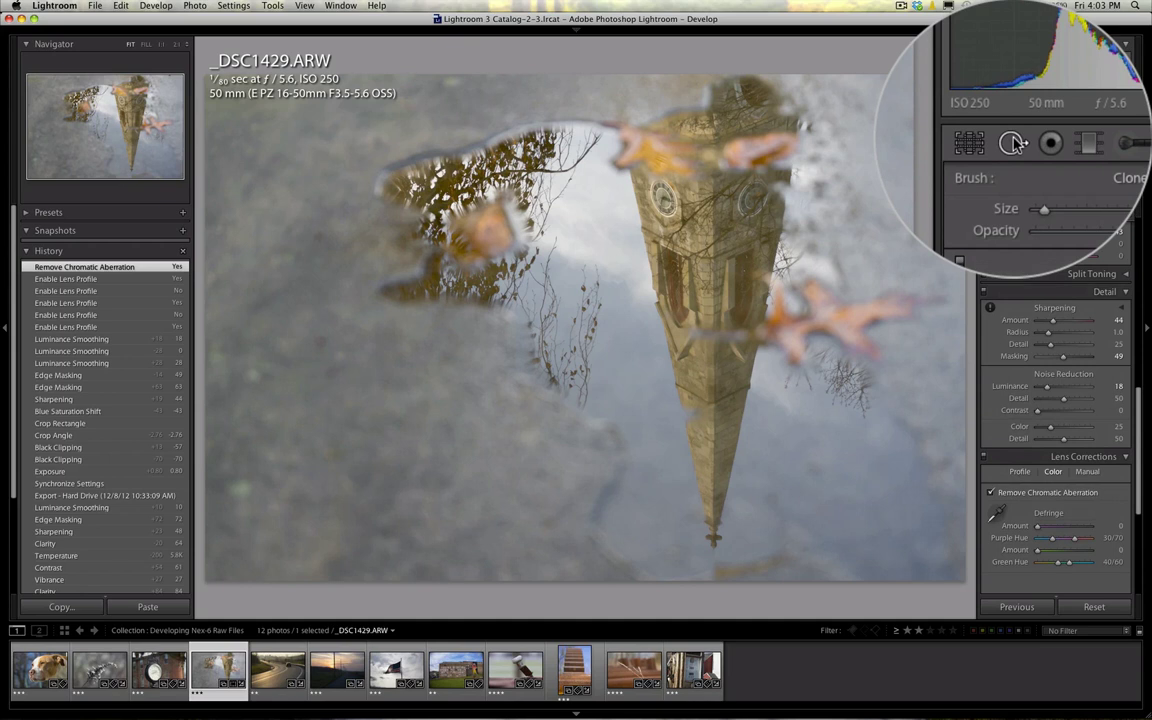
{"action": "left_click", "coordinate": [1116, 160]}
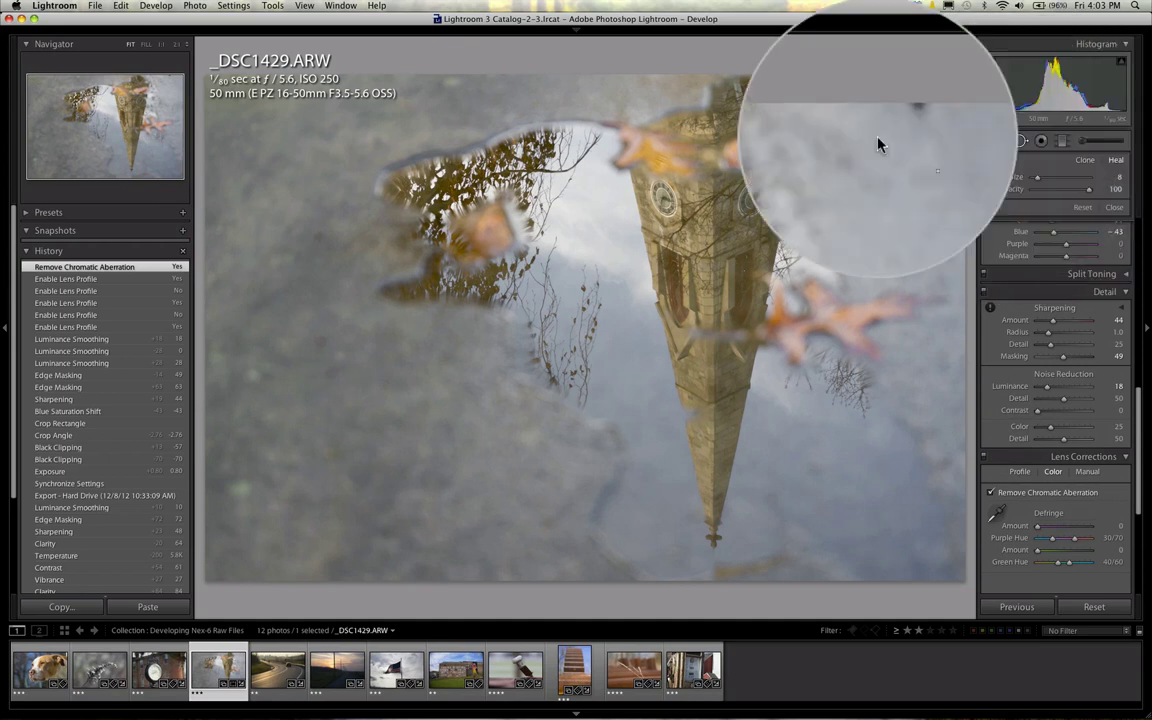
{"action": "scroll", "coordinate": [901, 138], "scroll_direction": "up", "scroll_amount": 5}
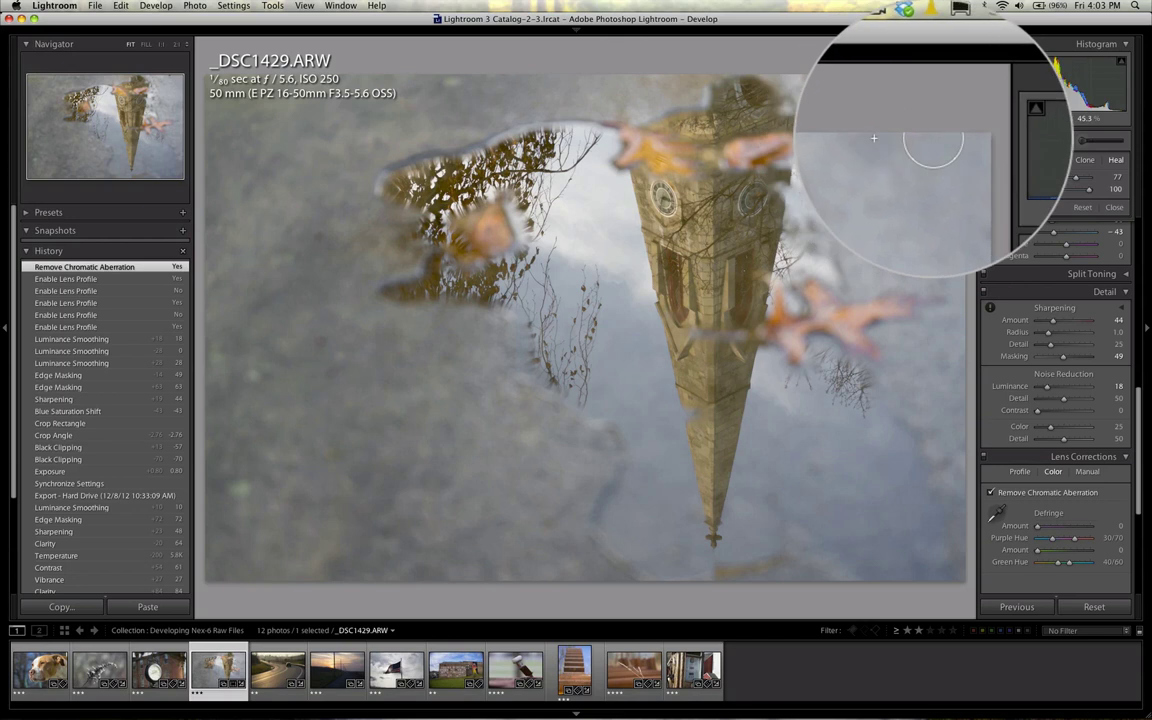
{"action": "left_click", "coordinate": [936, 138]}
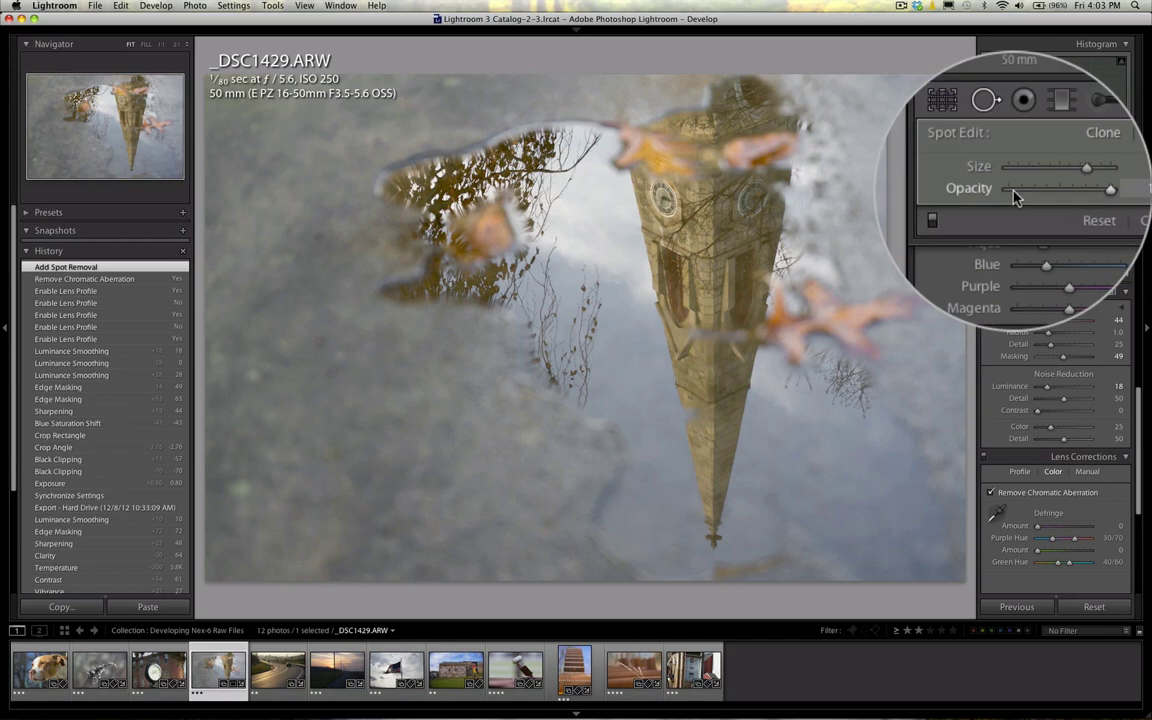
{"action": "left_click", "coordinate": [1031, 163]}
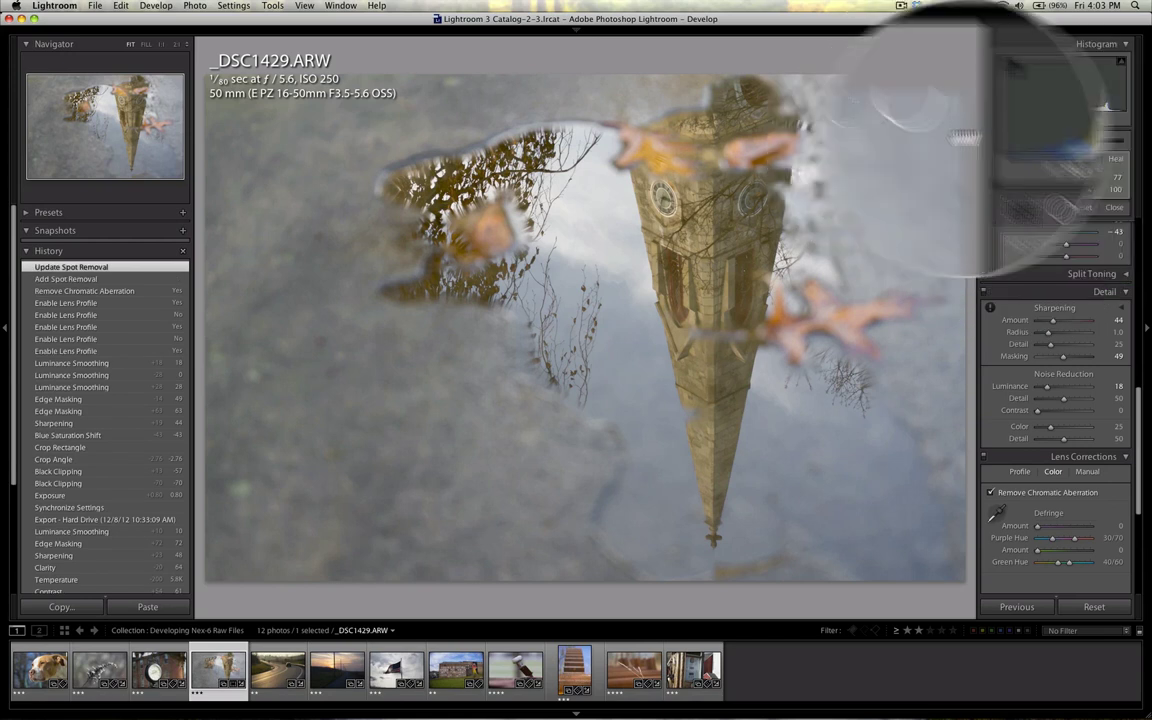
{"action": "left_click", "coordinate": [1092, 162]}
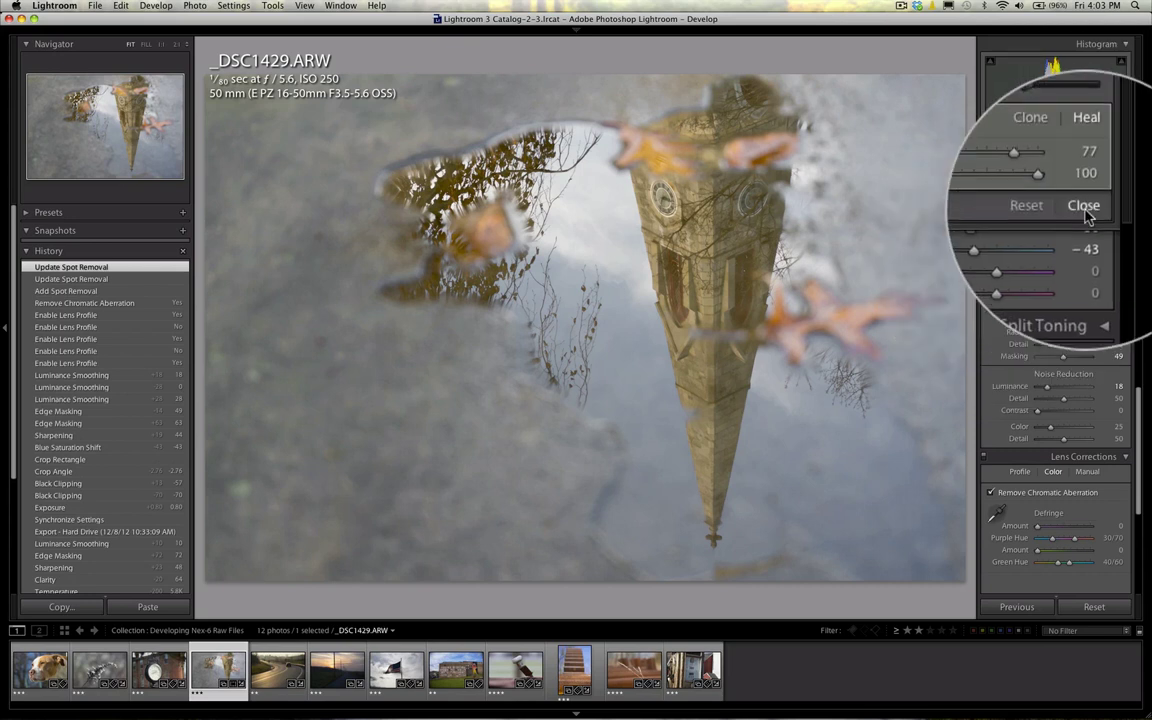
{"action": "left_click", "coordinate": [1086, 210]}
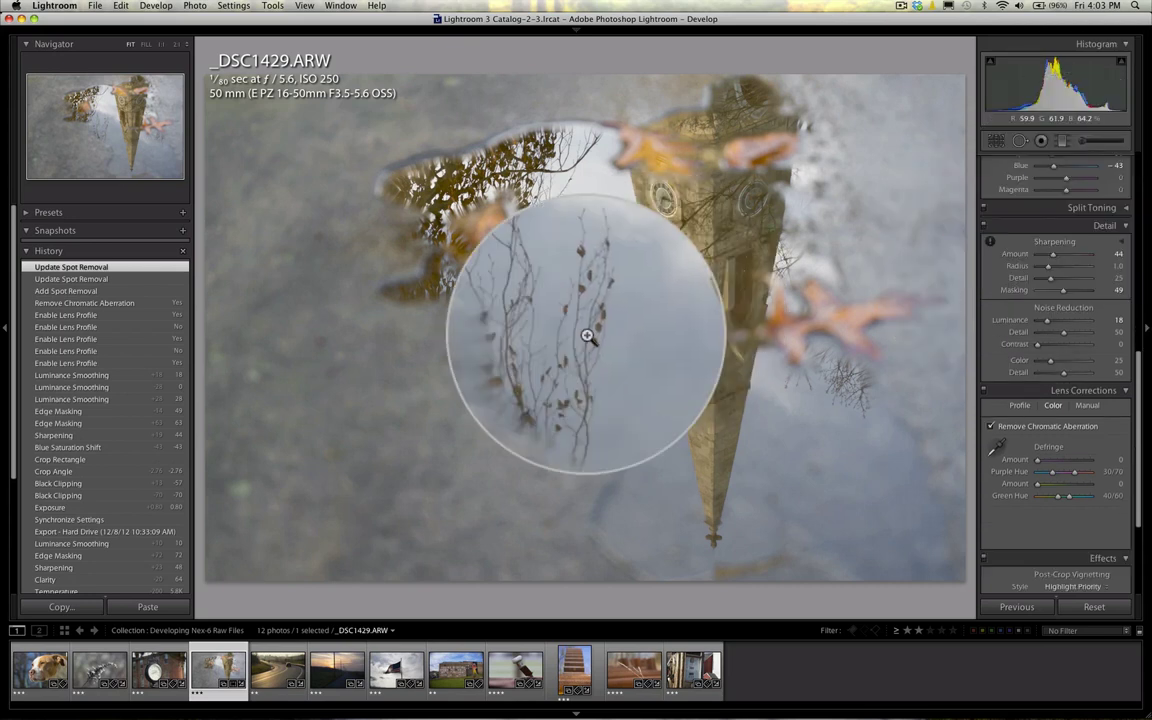
Recrop the photo with the aspect ratio unlocked, trimming its left side, and straighten it to an angle of -2.90.
{"action": "scroll", "coordinate": [1000, 145], "scroll_direction": "up", "scroll_amount": 10}
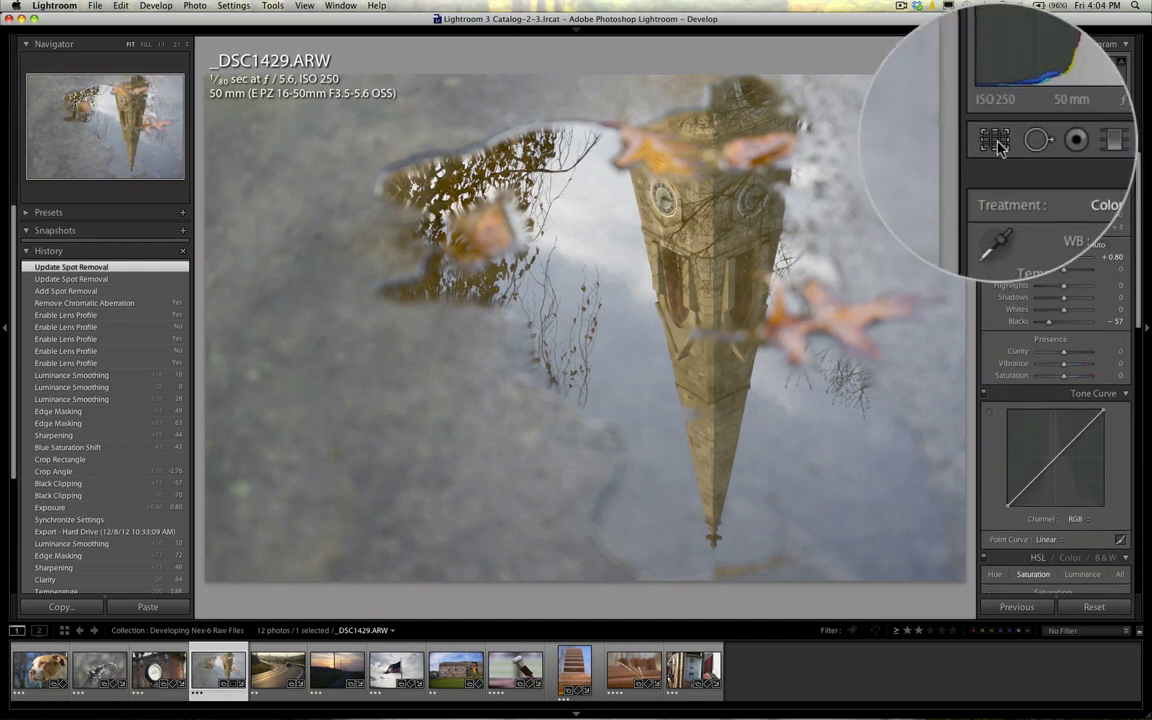
{"action": "left_click", "coordinate": [997, 142]}
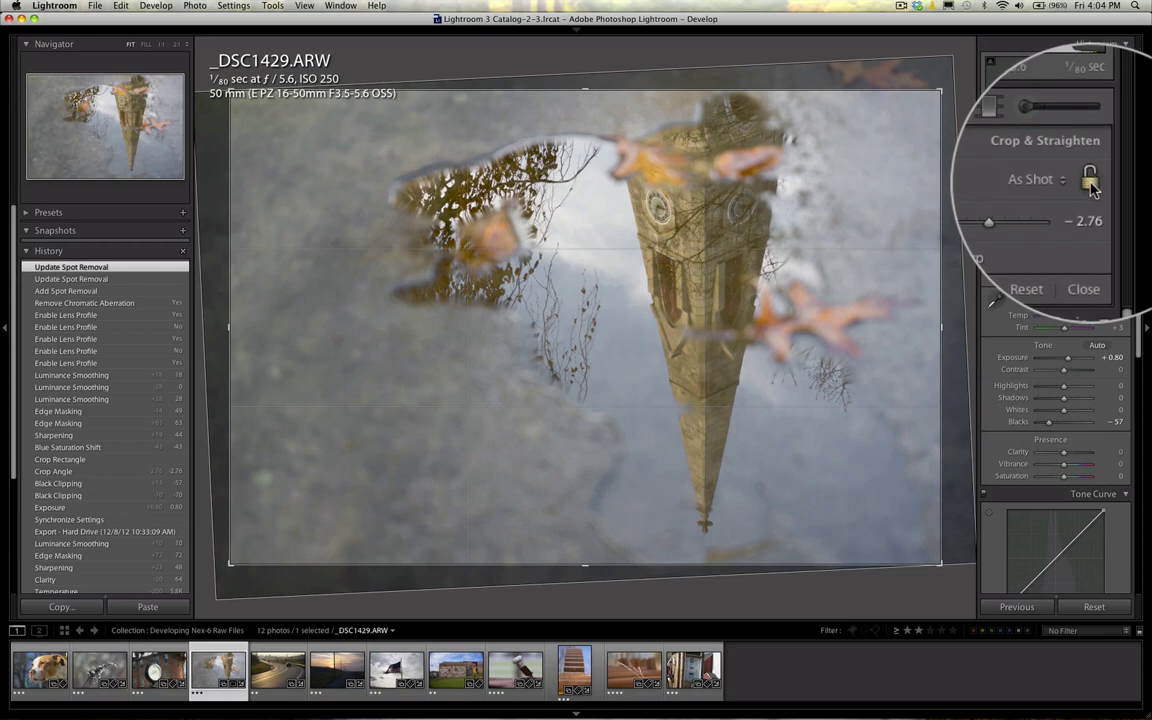
{"action": "left_click", "coordinate": [1090, 182]}
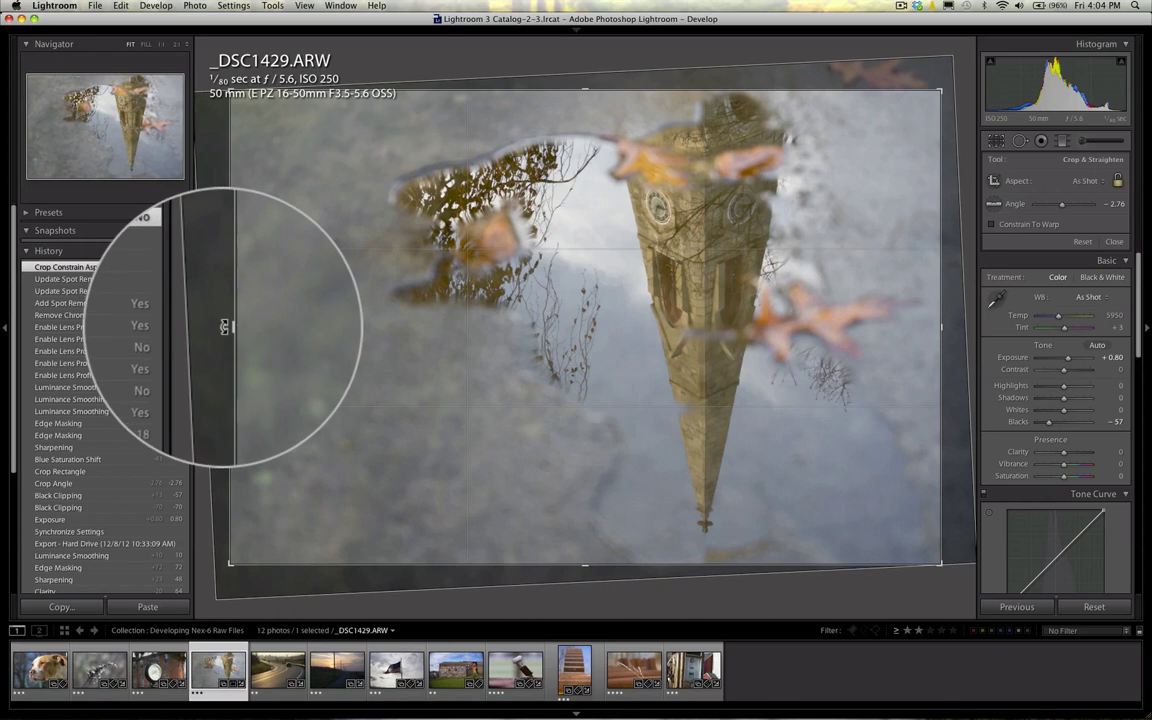
{"action": "left_click_drag", "start_coordinate": [225, 326], "coordinate": [296, 324]}
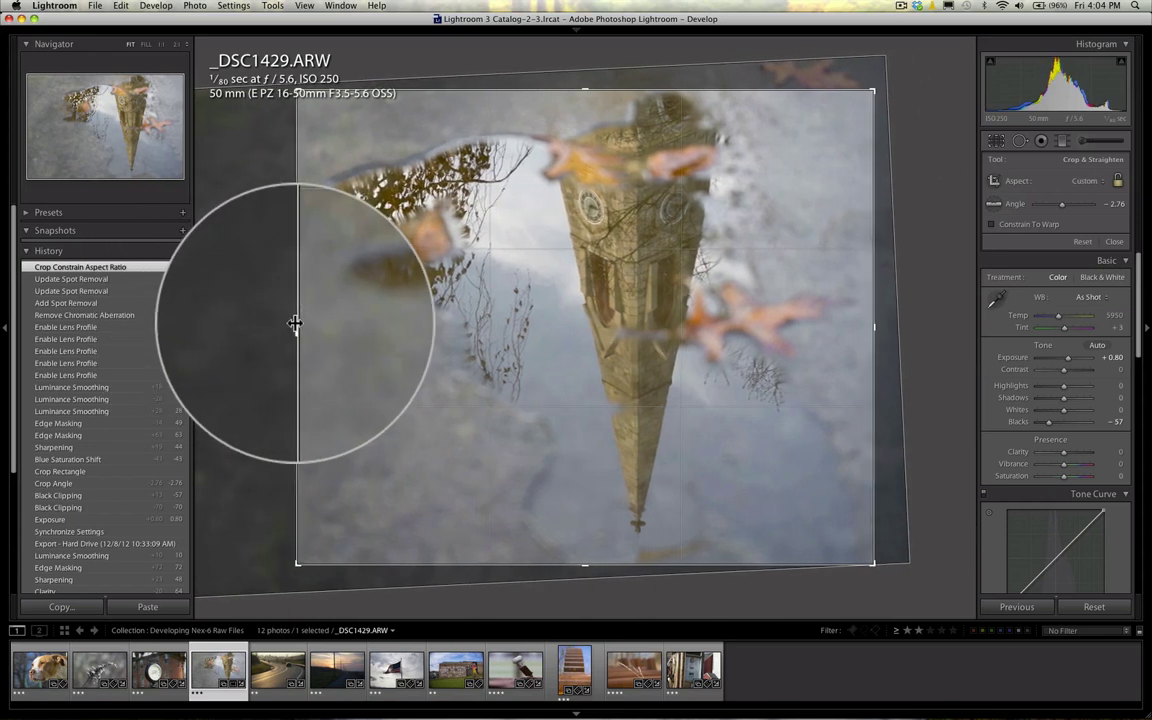
{"action": "left_click_drag", "start_coordinate": [650, 138], "coordinate": [684, 138]}
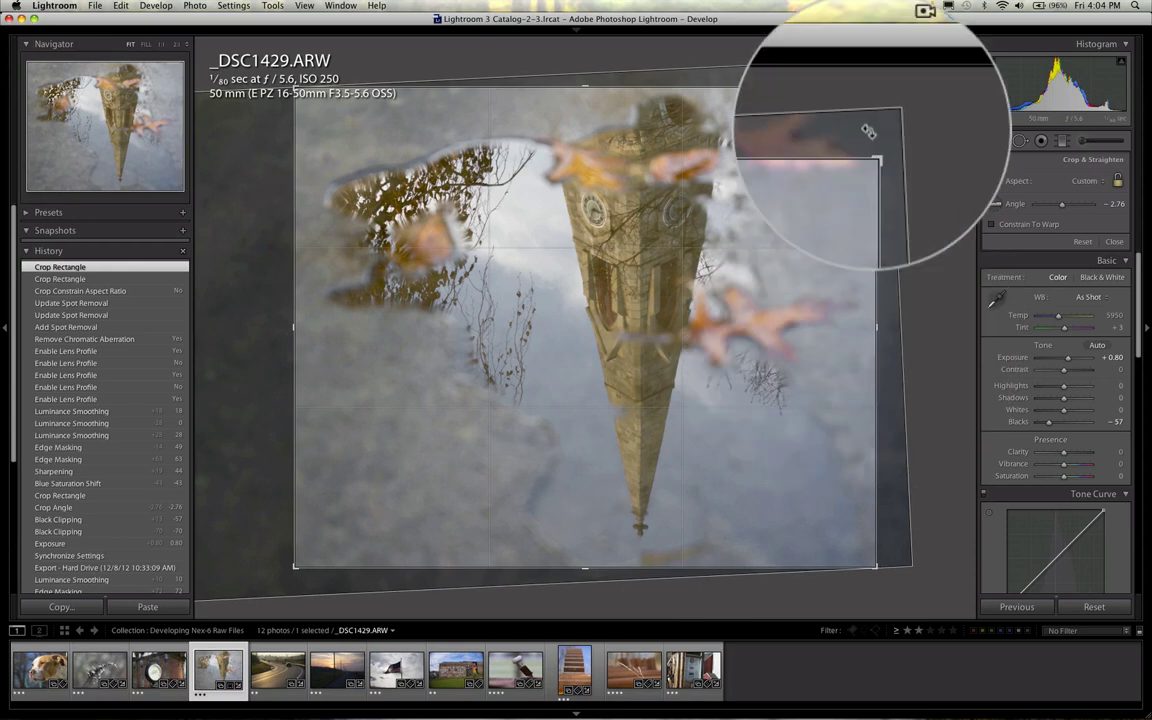
{"action": "left_click_drag", "start_coordinate": [866, 129], "coordinate": [869, 131]}
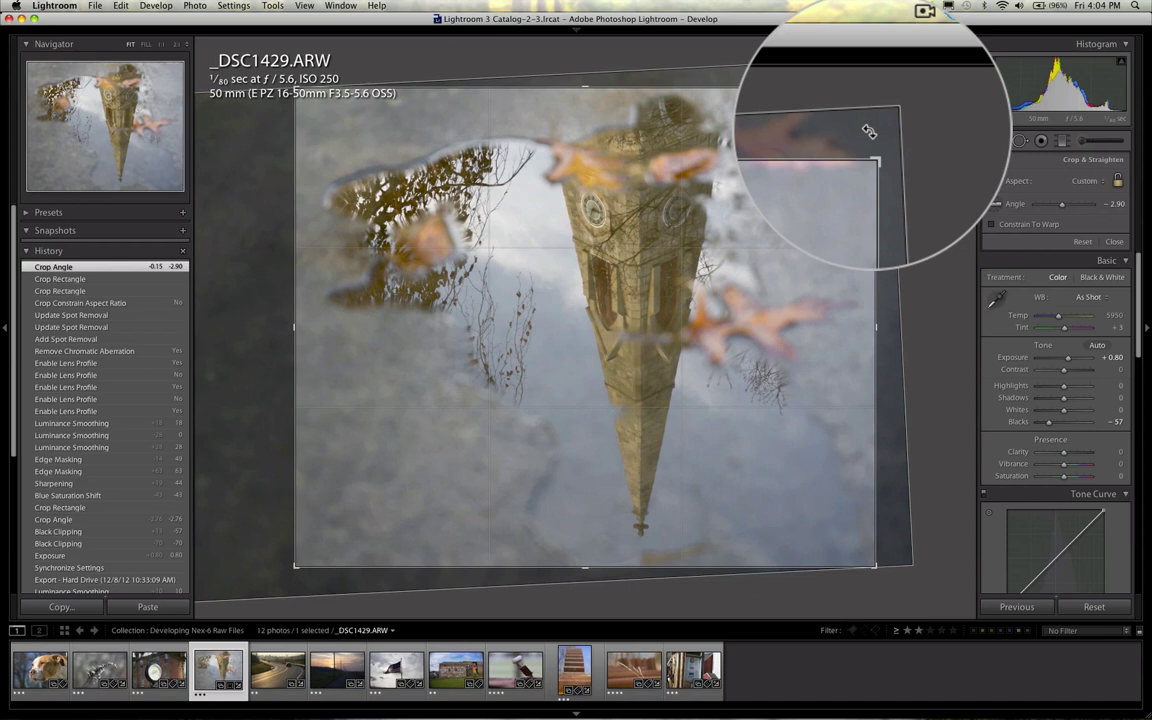
{"action": "key", "text": "Return"}
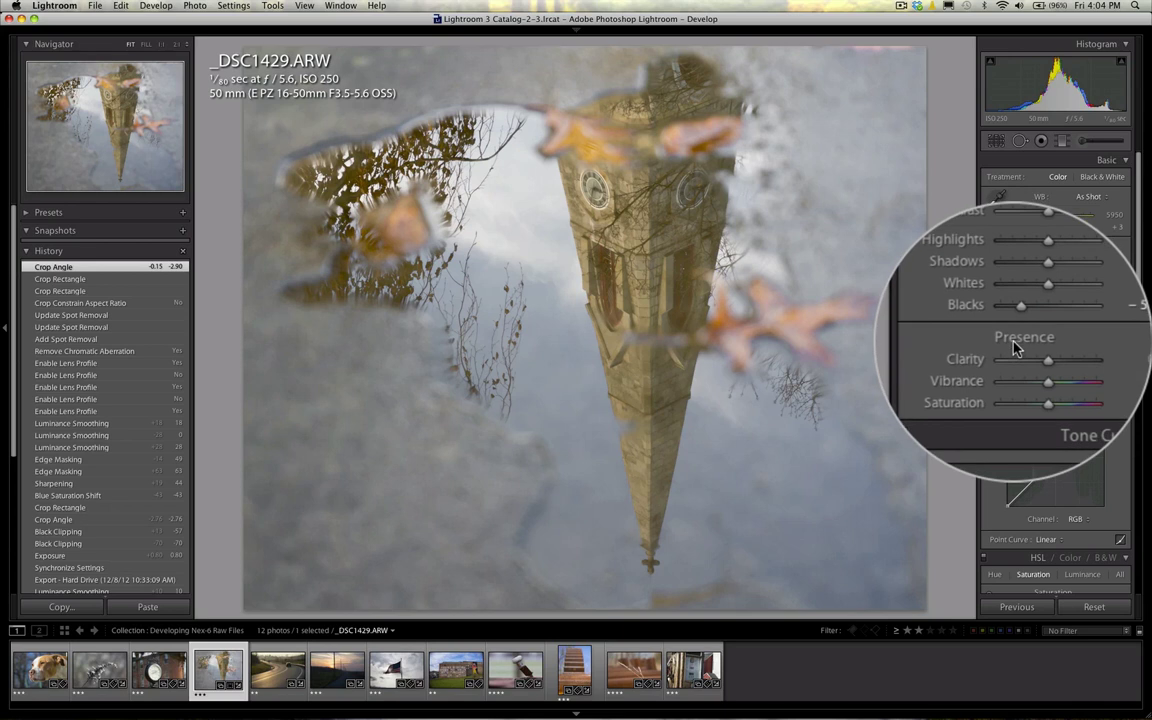
Set the photo's Clarity to +36 and Vibrance to +18.
{"action": "mouse_move", "coordinate": [1013, 356]}
{"action": "left_mouse_down"}
{"action": "mouse_move", "coordinate": [1033, 356]}
{"action": "mouse_move", "coordinate": [1020, 357]}
{"action": "left_mouse_up"}
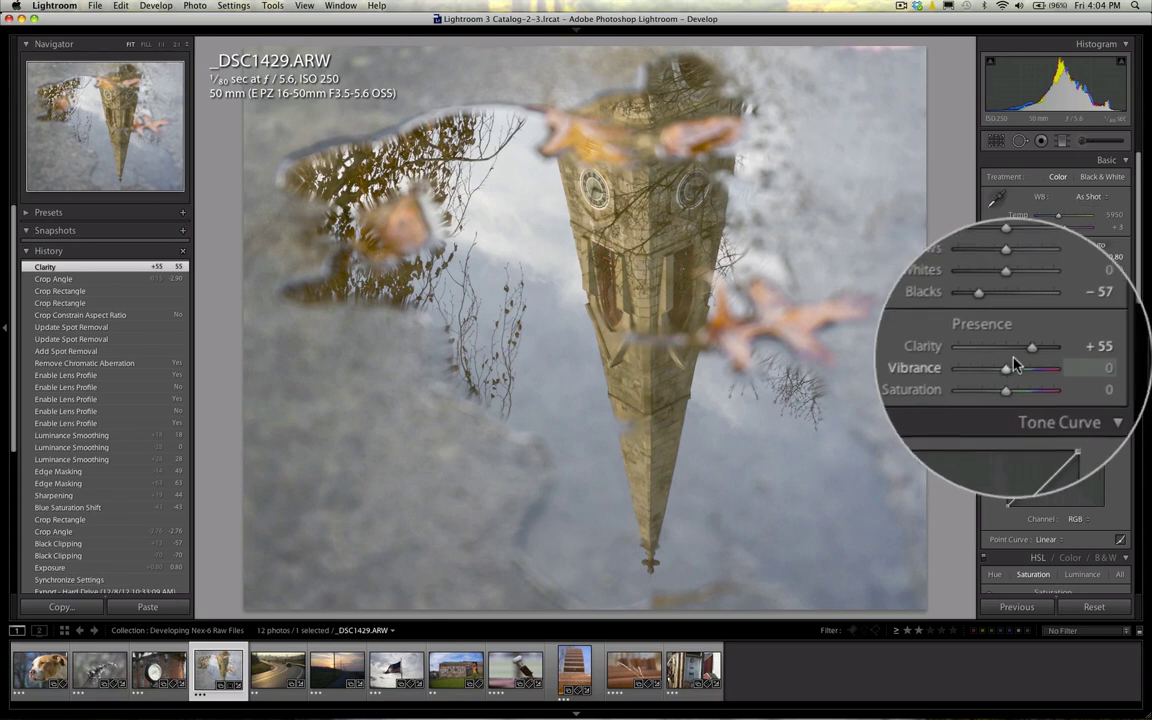
{"action": "mouse_move", "coordinate": [1017, 357]}
{"action": "left_mouse_down"}
{"action": "mouse_move", "coordinate": [1007, 357]}
{"action": "mouse_move", "coordinate": [1013, 369]}
{"action": "left_mouse_up"}
Change the tone curve's point curve preset to Medium Contrast.
{"action": "scroll", "coordinate": [1015, 470], "scroll_direction": "down", "scroll_amount": 3}
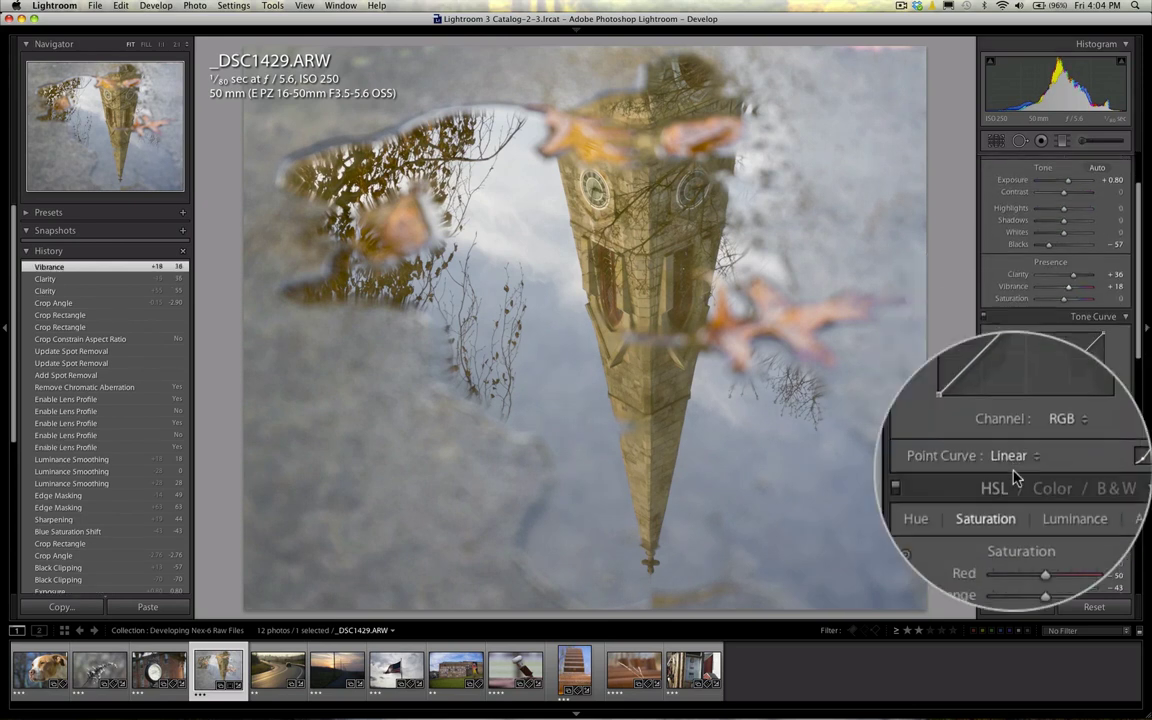
{"action": "scroll", "coordinate": [1070, 335], "scroll_direction": "down", "scroll_amount": 1}
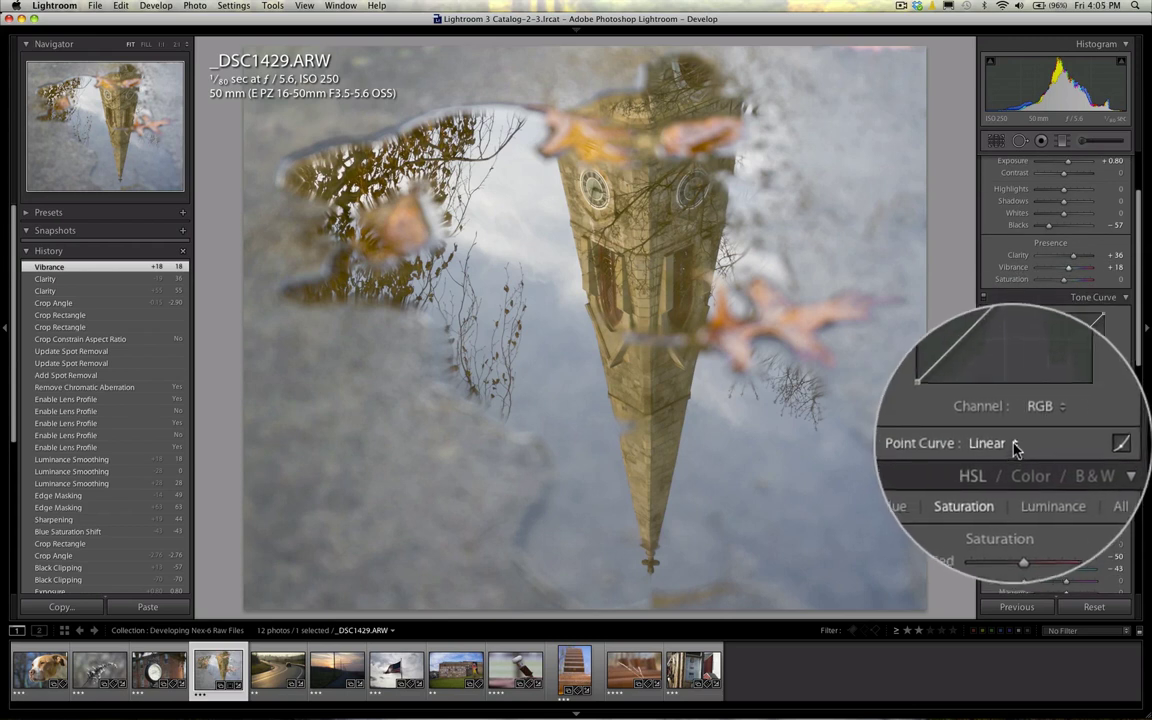
{"action": "left_click", "coordinate": [1015, 448]}
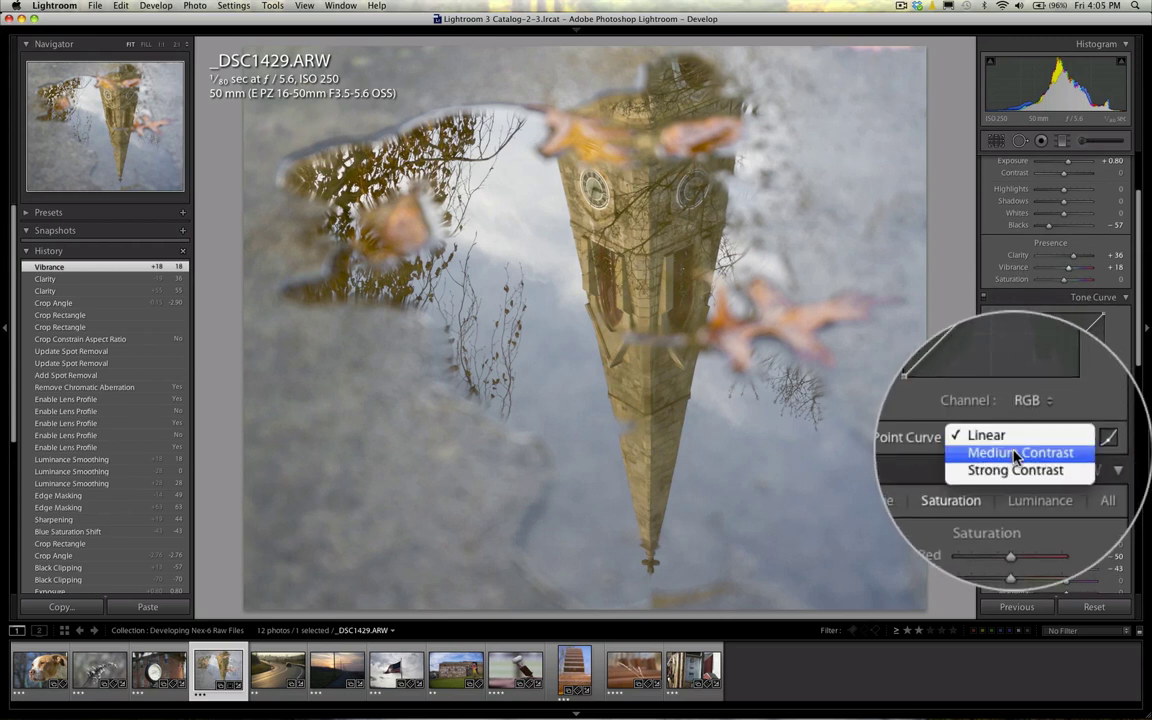
{"action": "left_click", "coordinate": [1016, 455]}
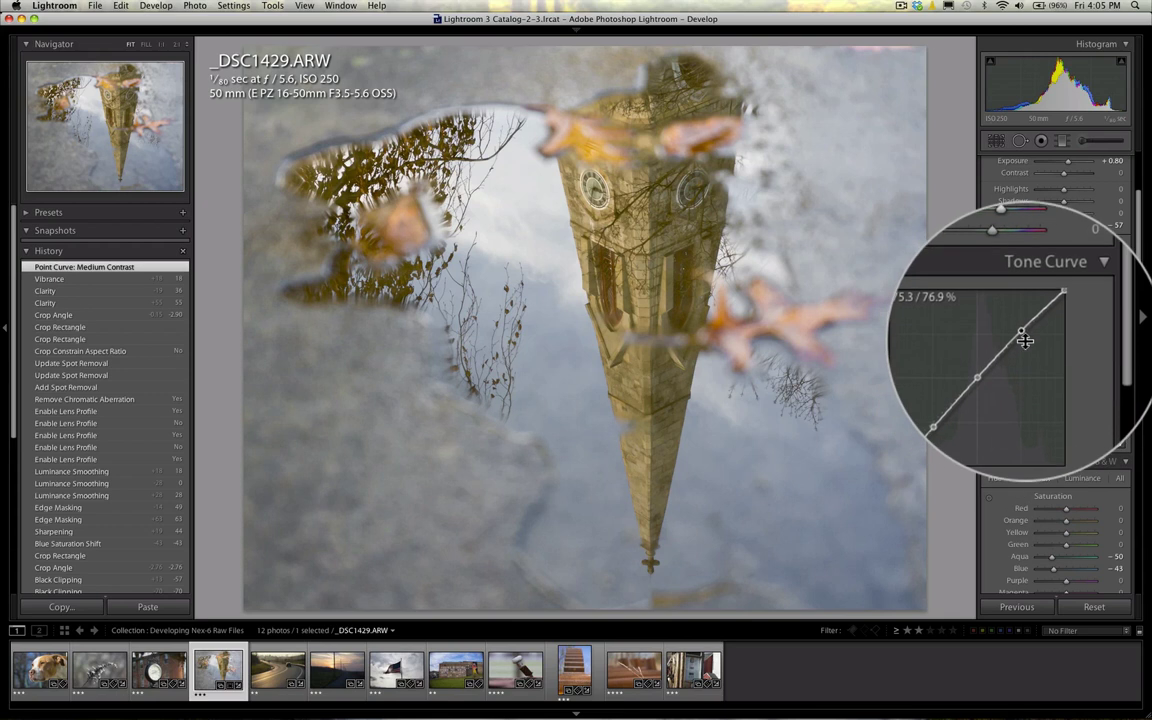
Raise the photo's Exposure to +0.90 in the Basic tone settings.
{"action": "scroll", "coordinate": [1016, 260], "scroll_direction": "up", "scroll_amount": 1}
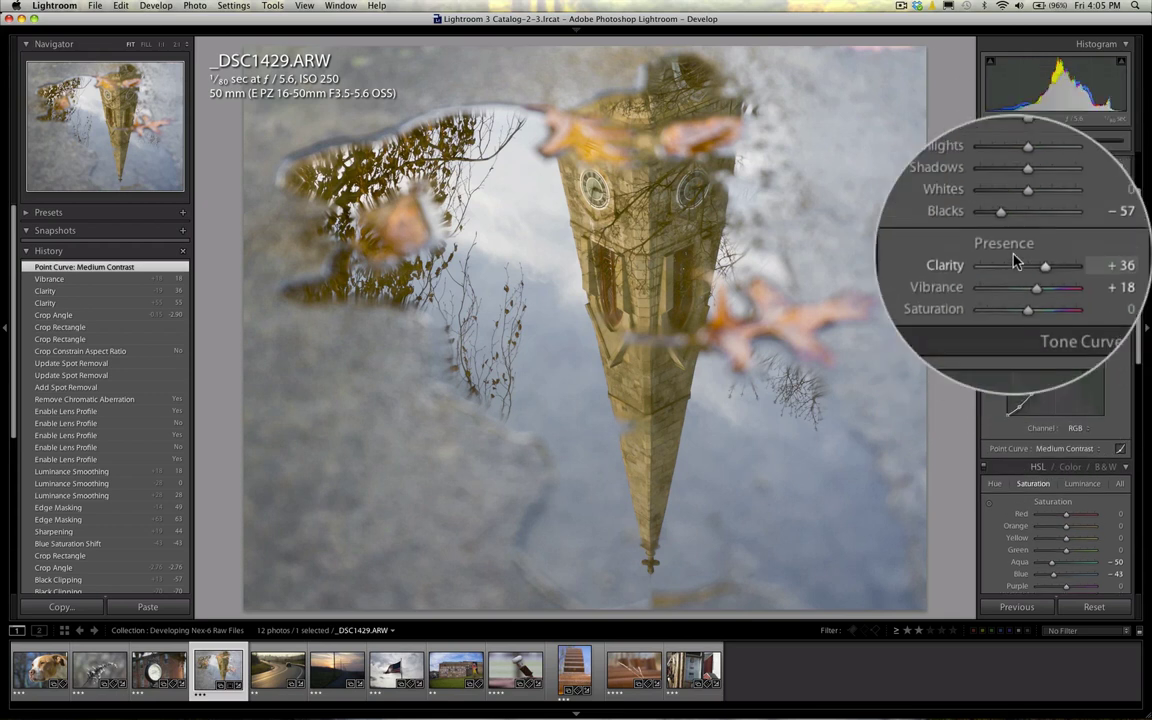
{"action": "scroll", "coordinate": [1016, 260], "scroll_direction": "up", "scroll_amount": 5}
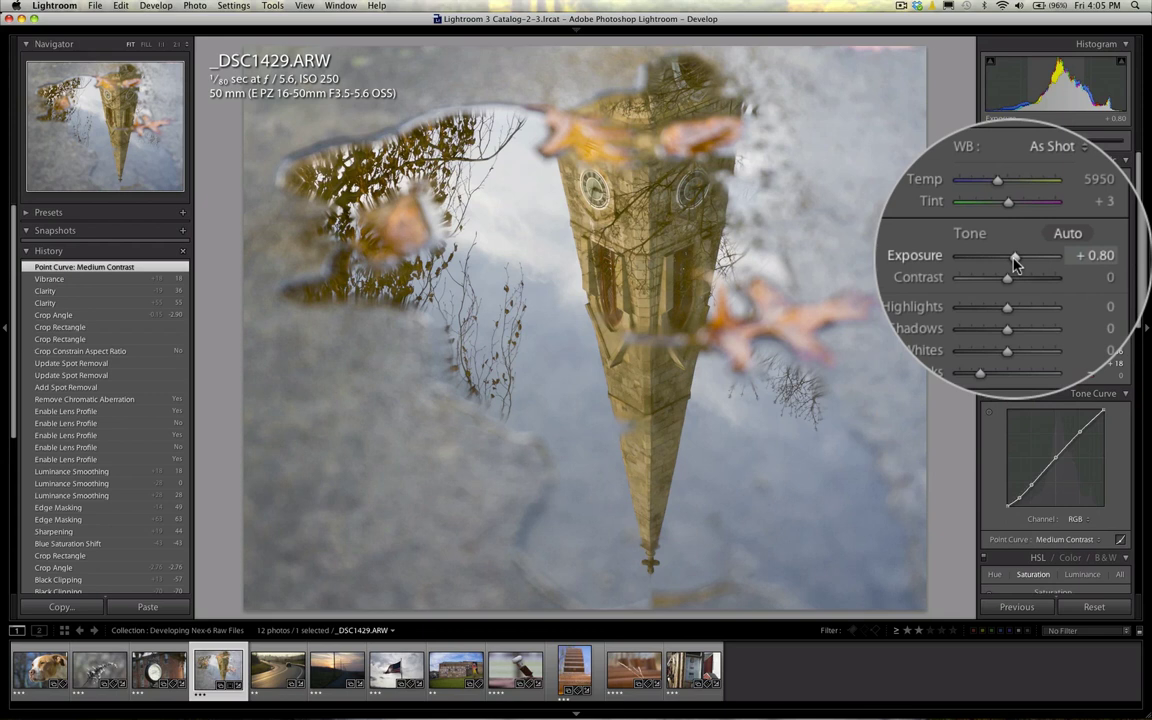
{"action": "left_click_drag", "start_coordinate": [1016, 260], "coordinate": [1017, 261]}
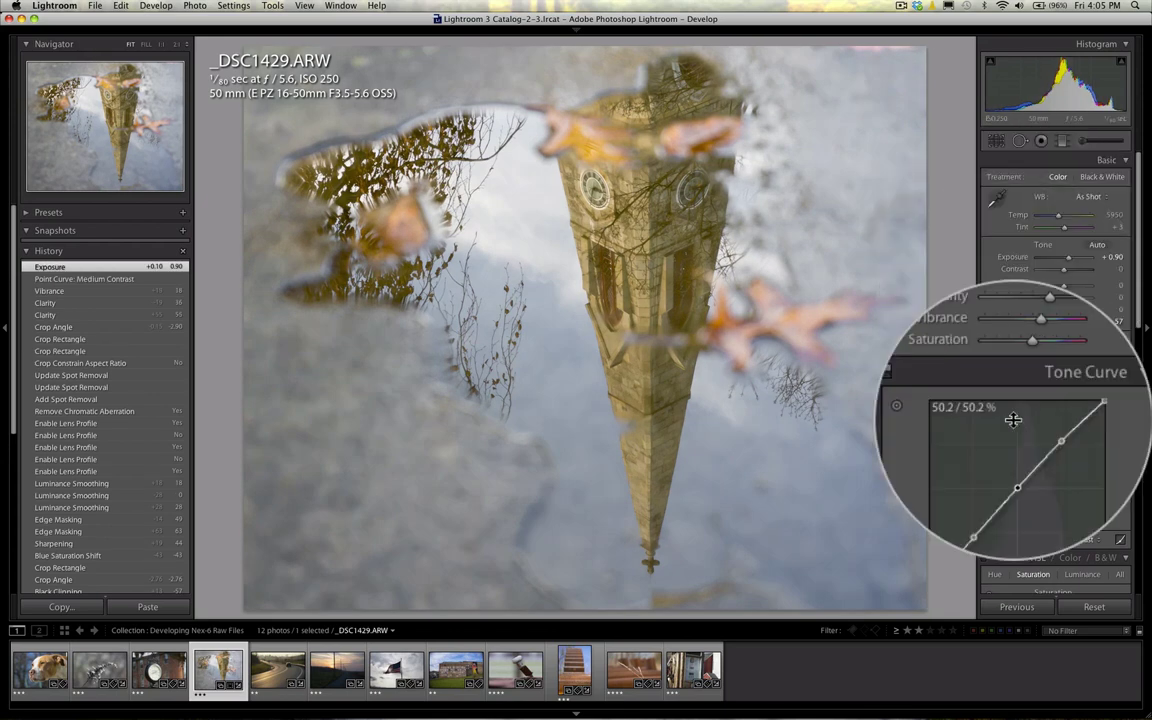
Add a Highlight Priority post-crop vignette with Amount -16, Midpoint 72 and Feather 76.
{"action": "scroll", "coordinate": [1016, 396], "scroll_direction": "down", "scroll_amount": 10}
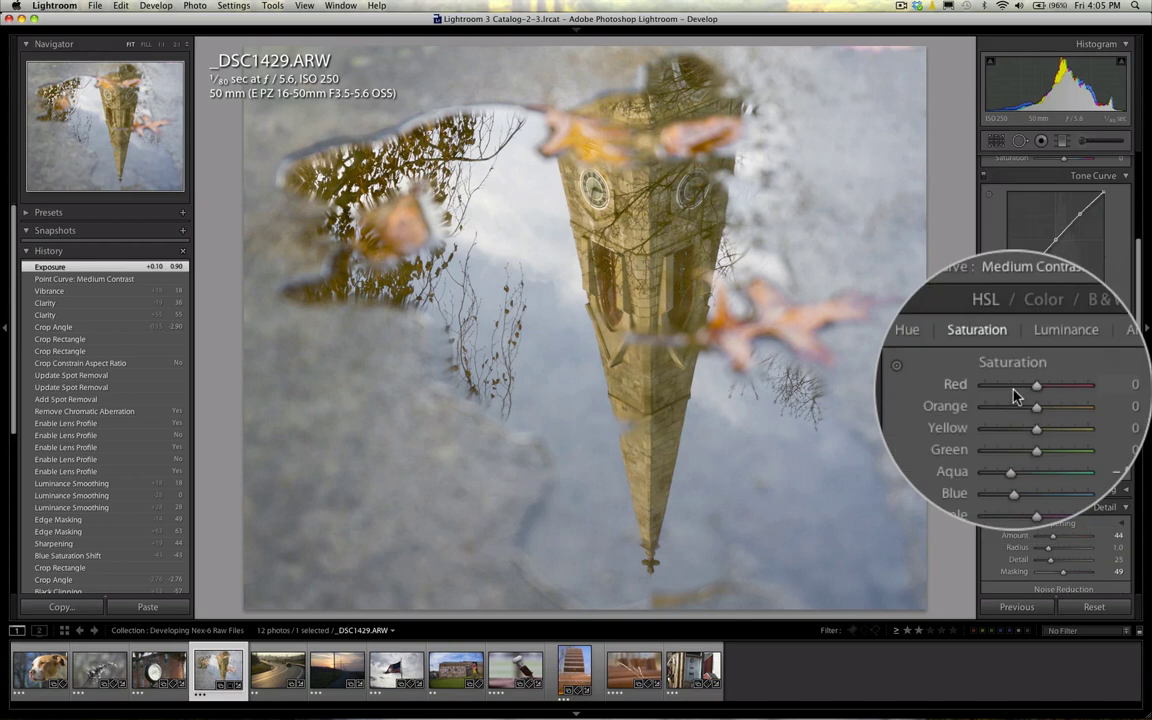
{"action": "scroll", "coordinate": [1016, 396], "scroll_direction": "down", "scroll_amount": 3}
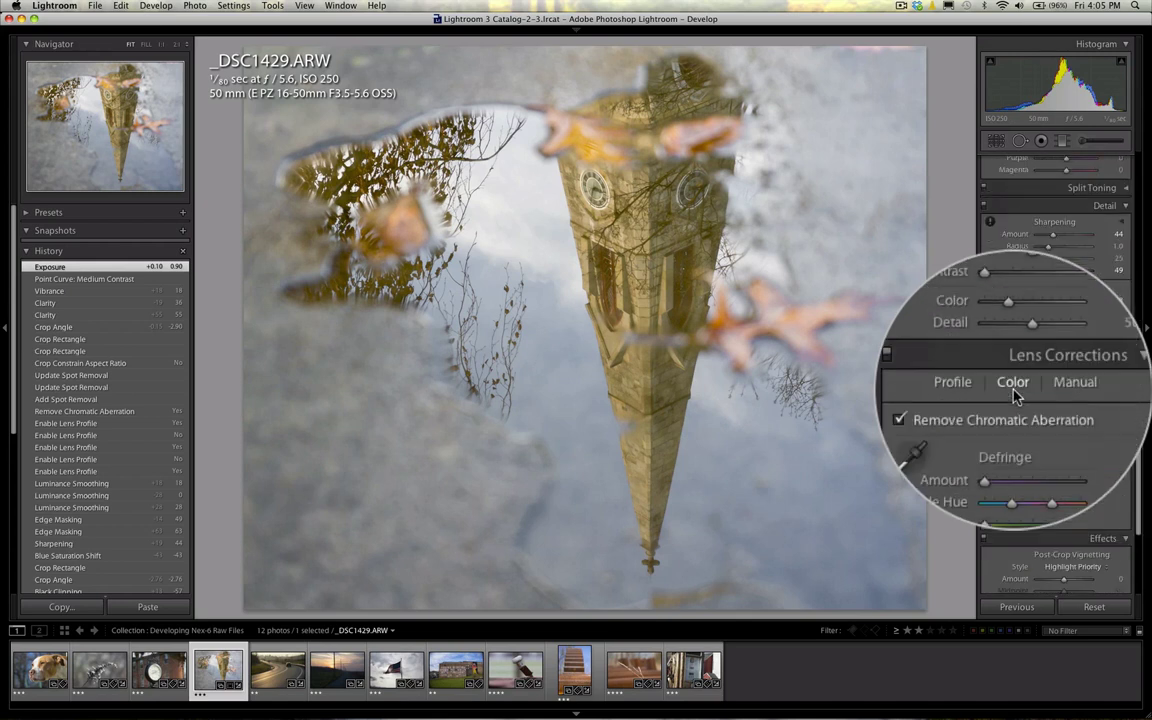
{"action": "scroll", "coordinate": [1016, 396], "scroll_direction": "down", "scroll_amount": 4}
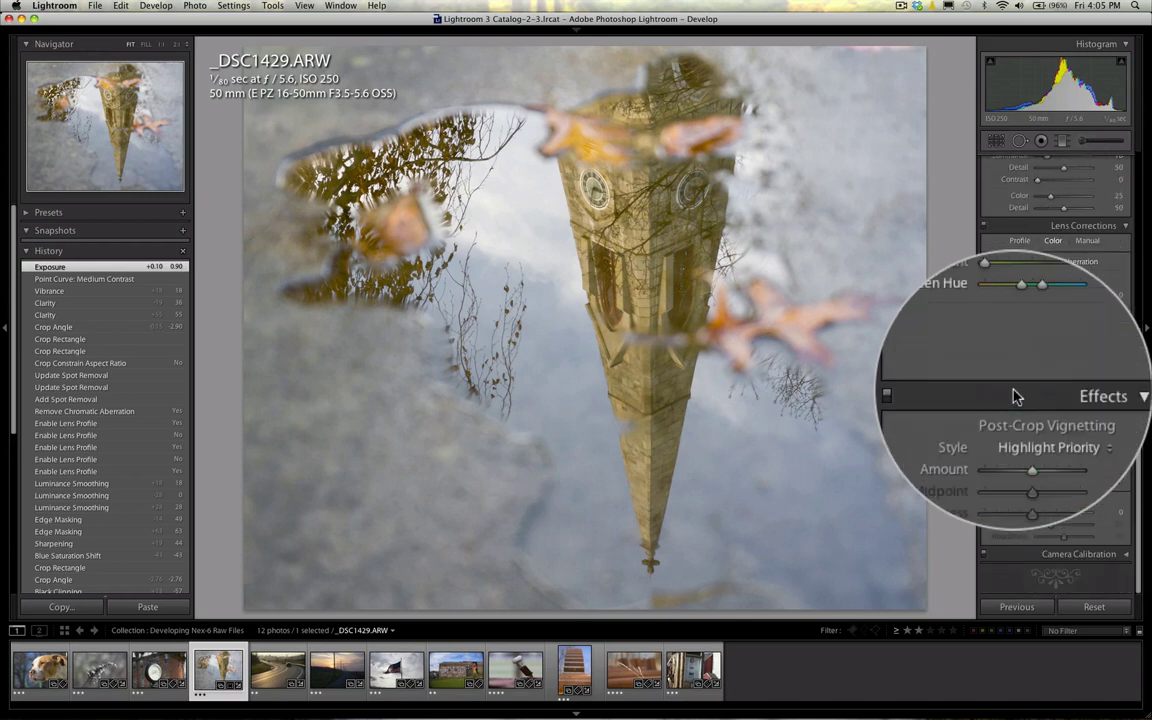
{"action": "left_click_drag", "start_coordinate": [1011, 437], "coordinate": [998, 437]}
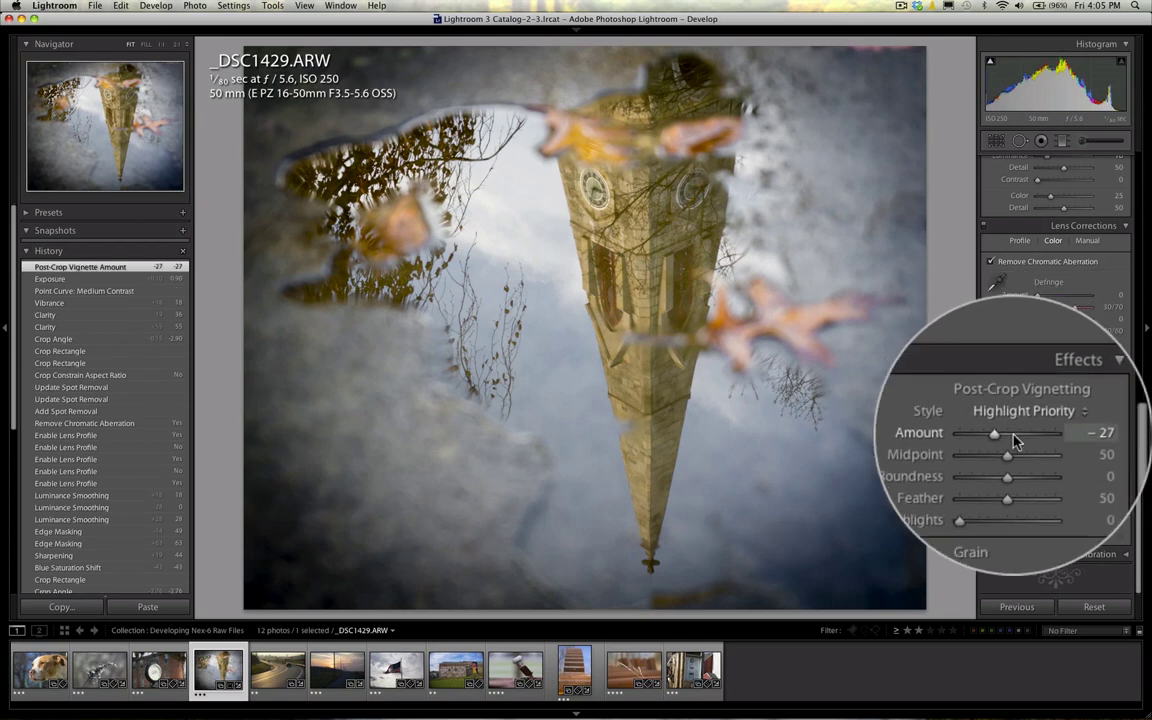
{"action": "mouse_move", "coordinate": [1016, 453]}
{"action": "left_mouse_down"}
{"action": "mouse_move", "coordinate": [1016, 442]}
{"action": "mouse_move", "coordinate": [1018, 476]}
{"action": "left_mouse_up"}
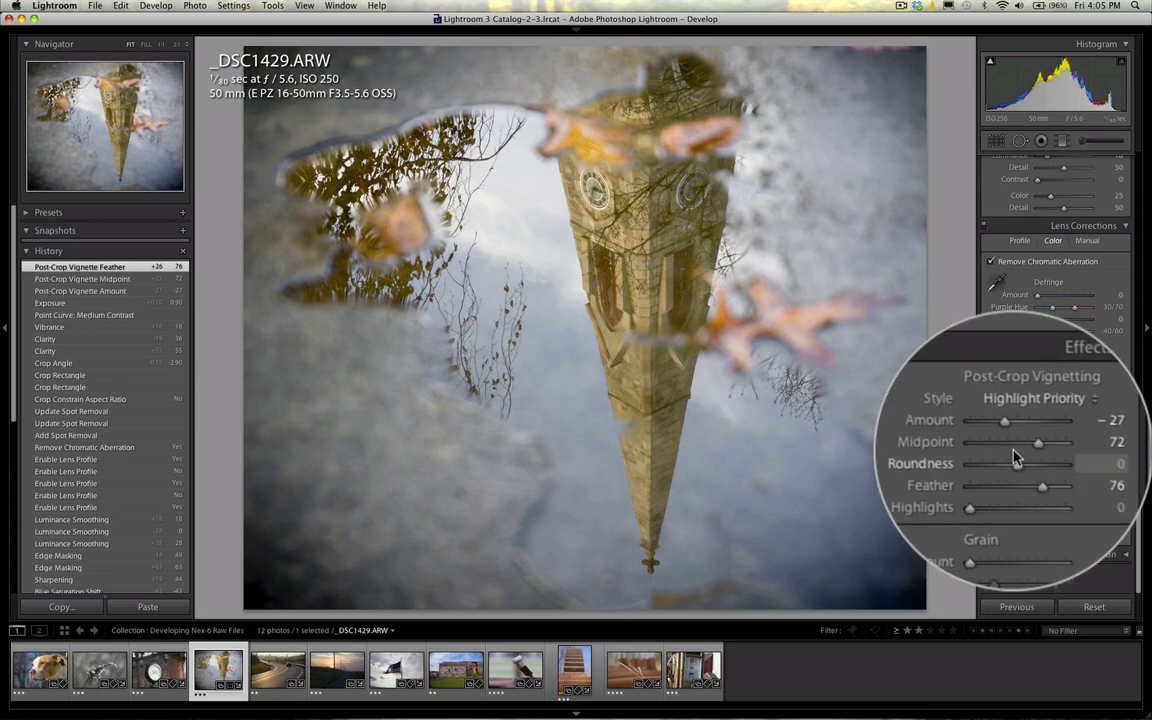
{"action": "left_click_drag", "start_coordinate": [1012, 437], "coordinate": [1015, 440]}
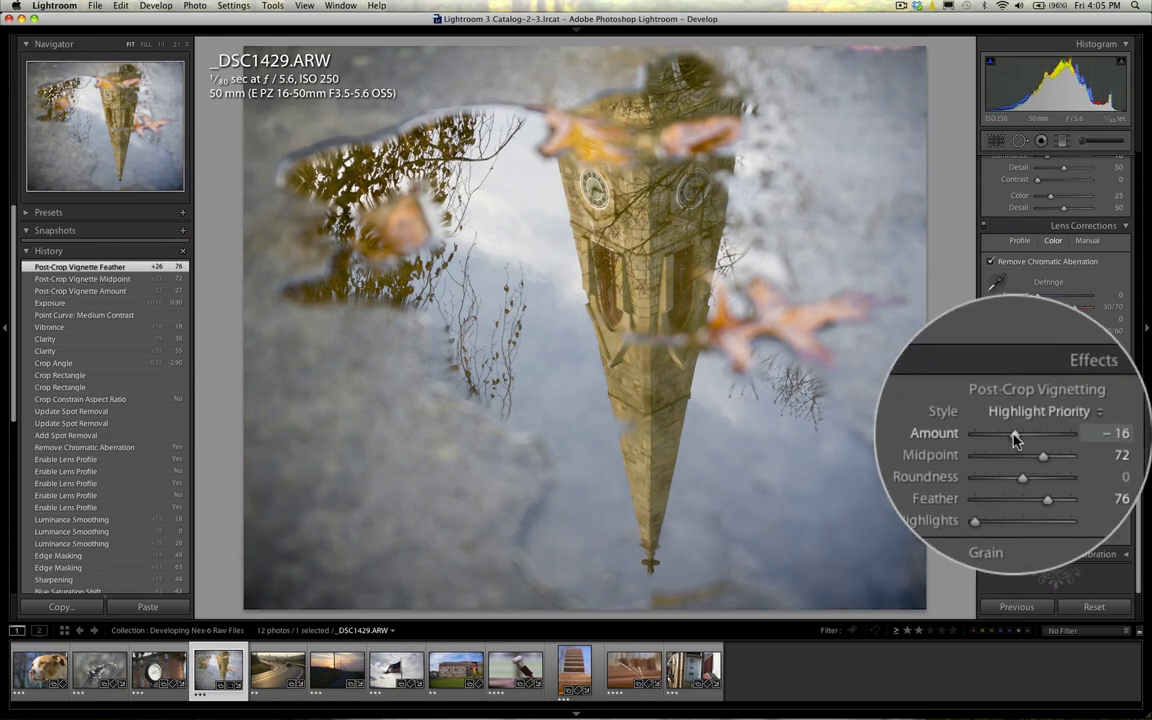
Desaturate the bluish water with the targeted Saturation adjustment, bringing Aqua to -64 and Blue to -99.
{"action": "scroll", "coordinate": [1017, 368], "scroll_direction": "up", "scroll_amount": 15}
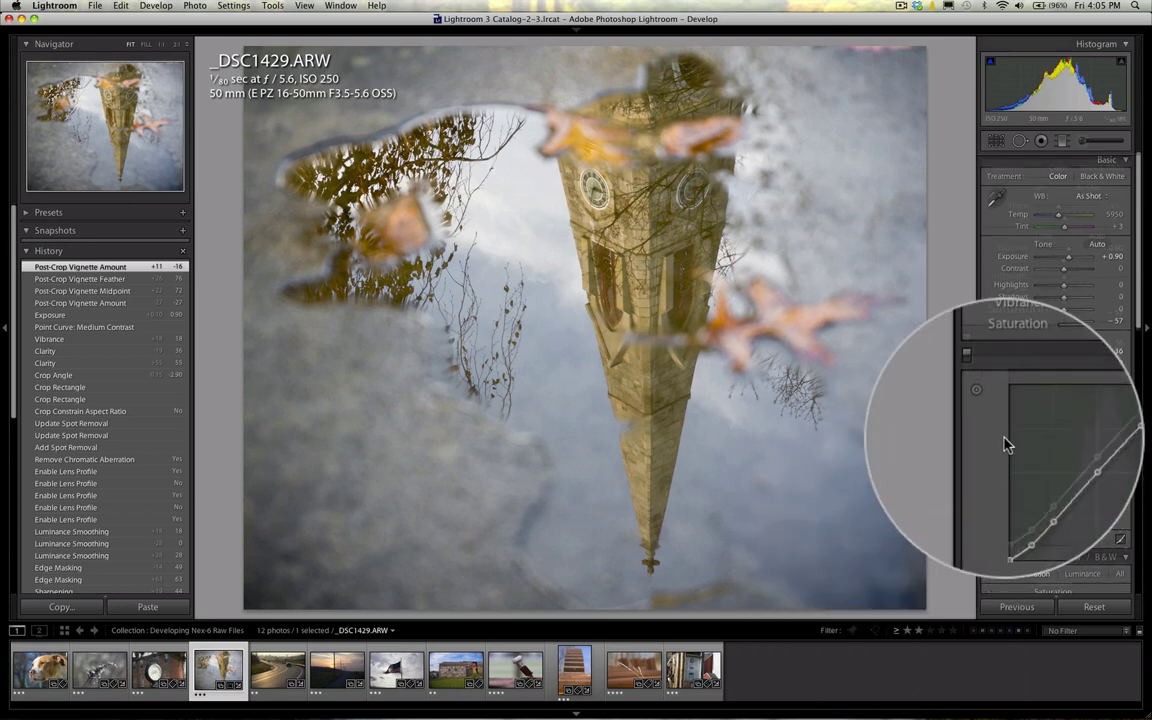
{"action": "scroll", "coordinate": [1007, 445], "scroll_direction": "down", "scroll_amount": 5}
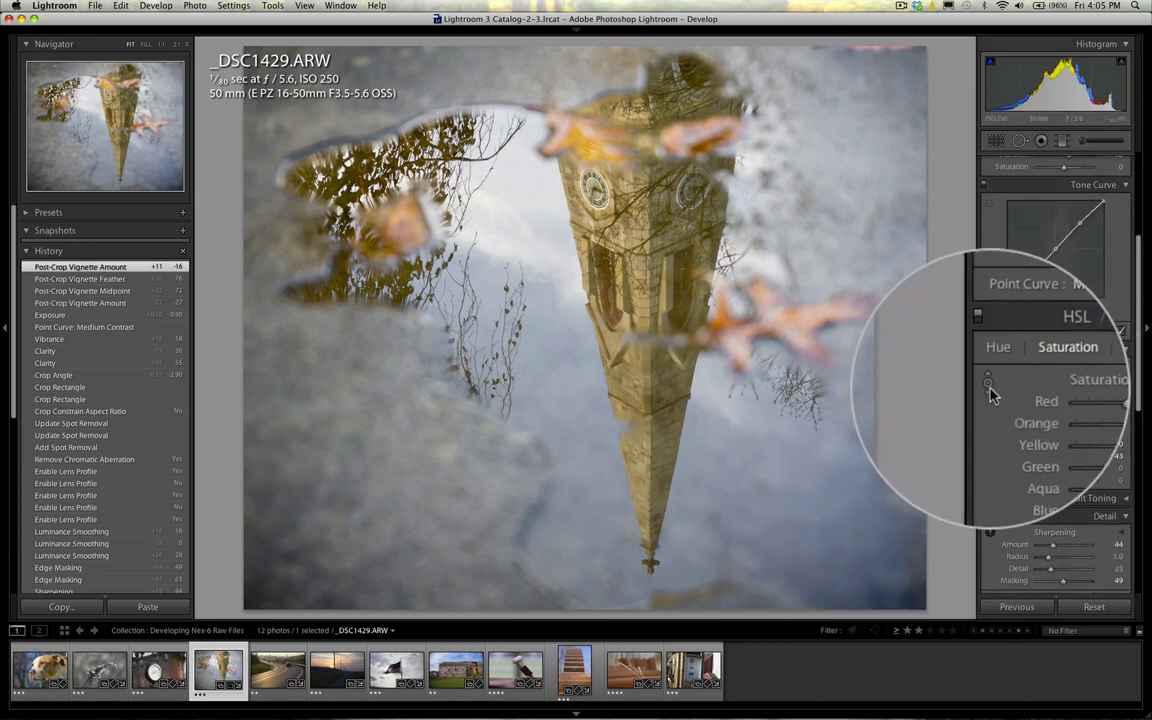
{"action": "left_click", "coordinate": [990, 388]}
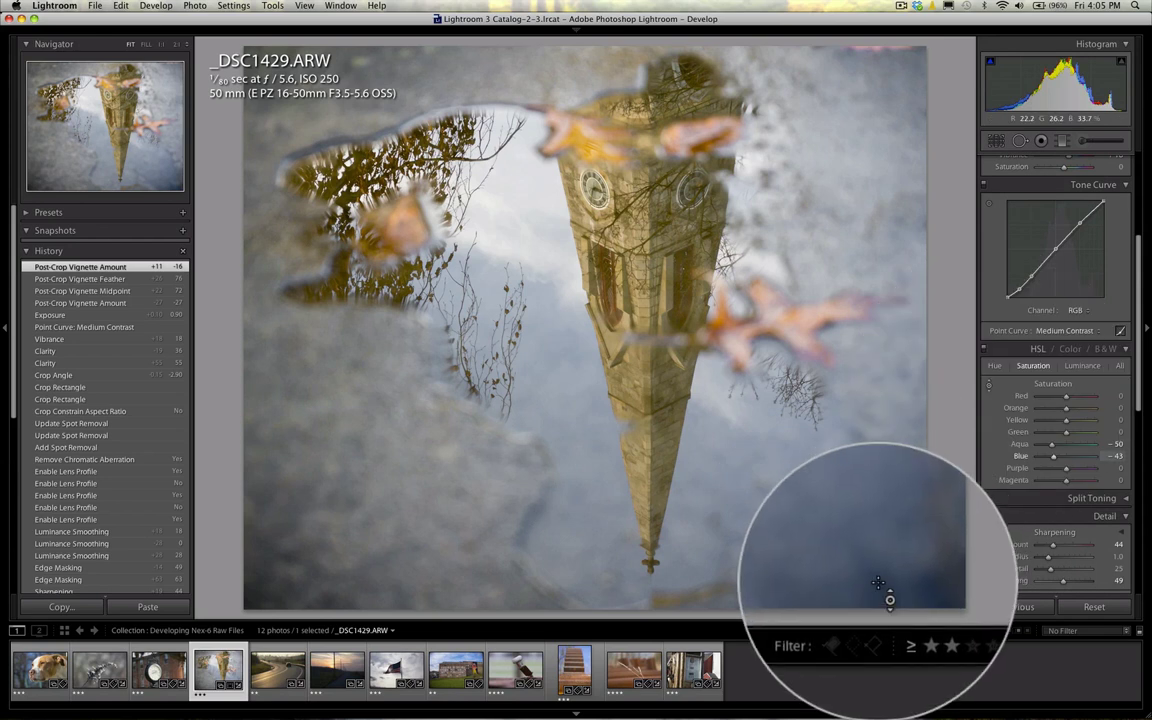
{"action": "left_click_drag", "start_coordinate": [877, 582], "coordinate": [881, 645]}
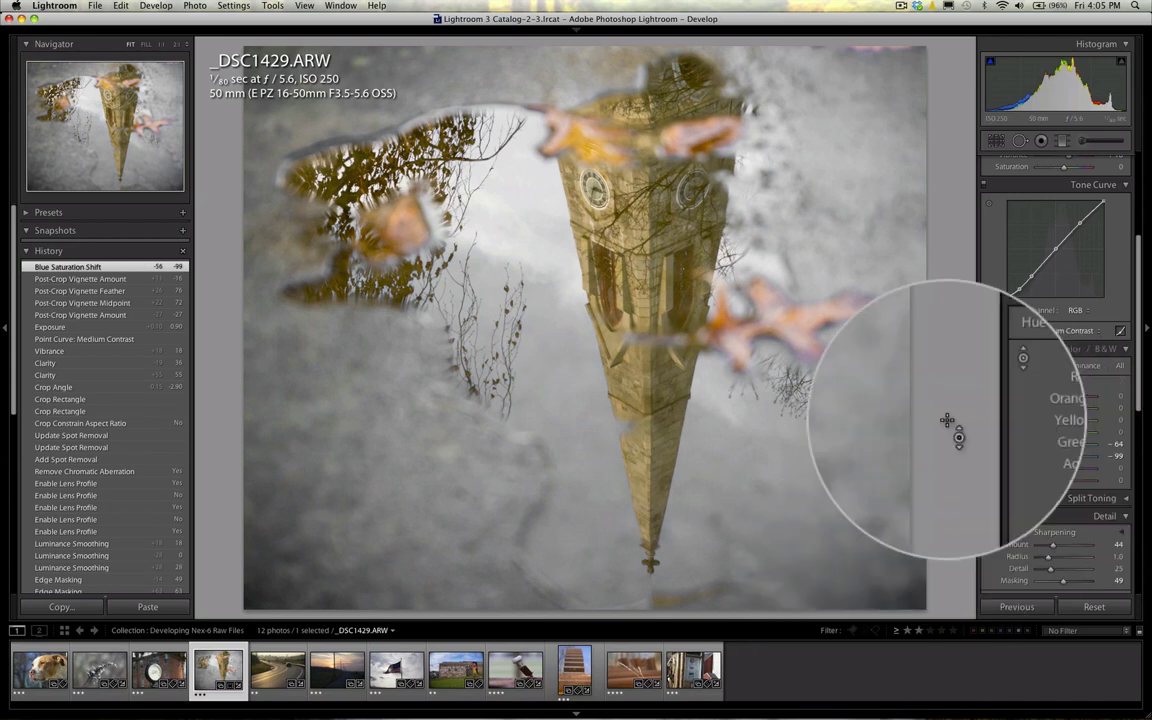
Recrop the church-reflection photo slightly tighter along its upper edge to cut off the leaf fragment in the corner.
{"action": "scroll", "coordinate": [1015, 420], "scroll_direction": "up", "scroll_amount": 6}
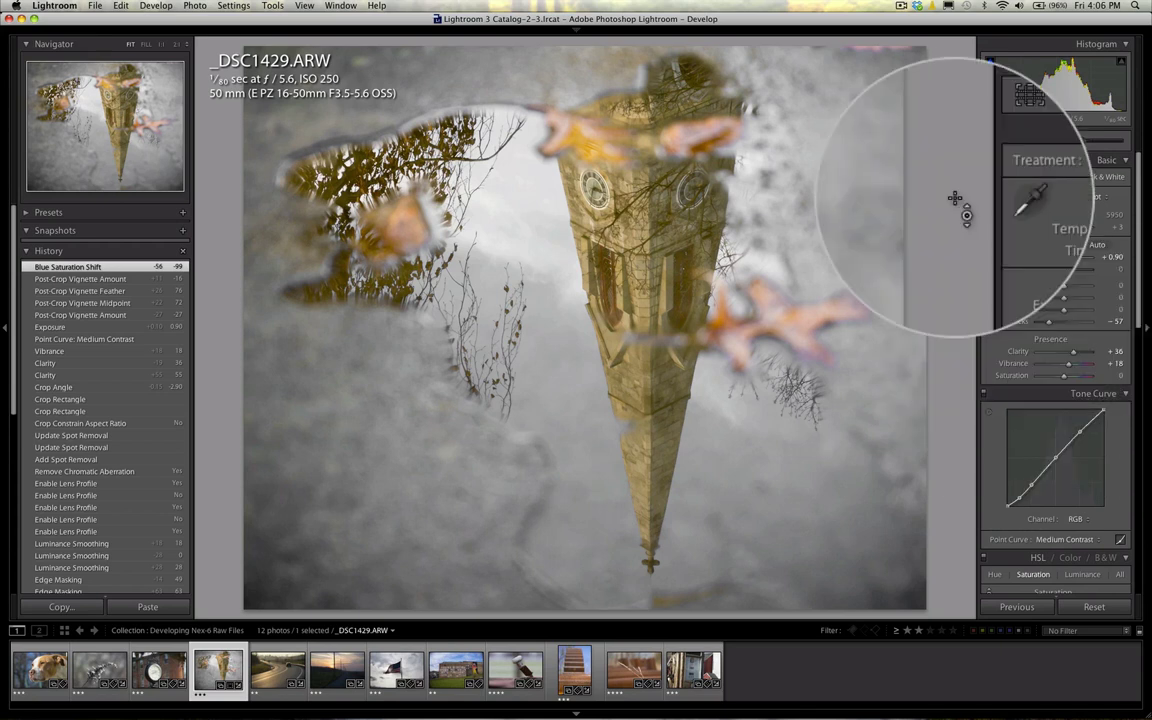
{"action": "key", "text": "r"}
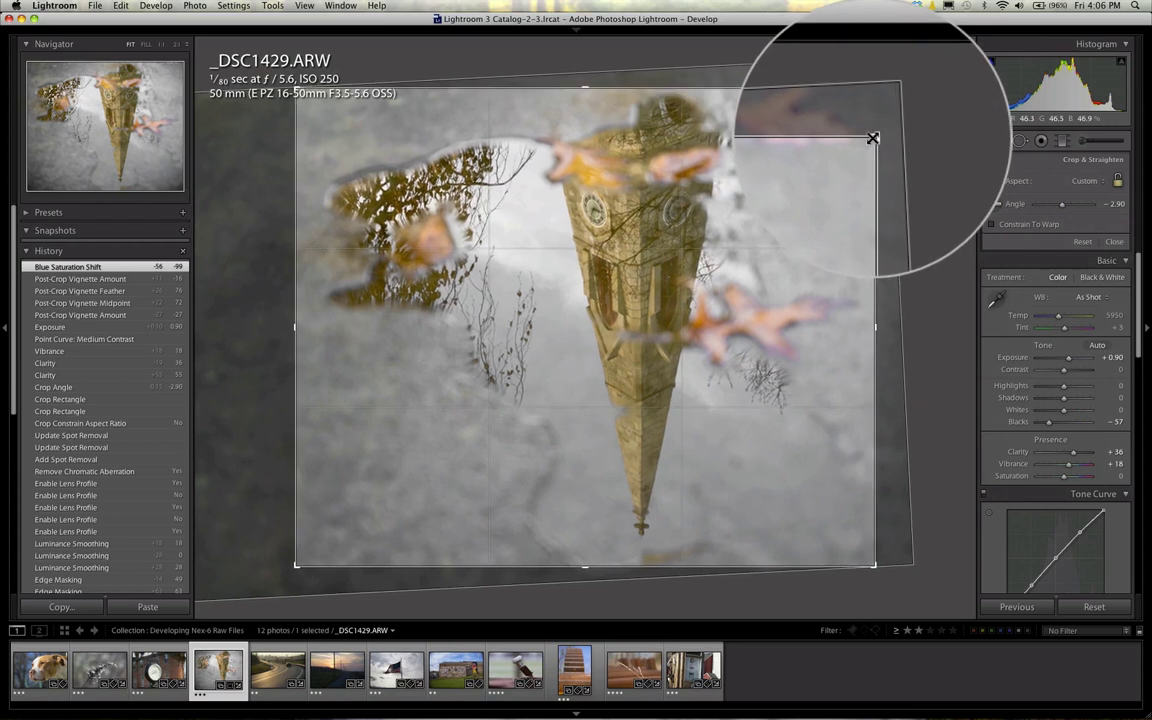
{"action": "left_click_drag", "start_coordinate": [873, 138], "coordinate": [874, 138]}
{"action": "key", "text": "Return"}
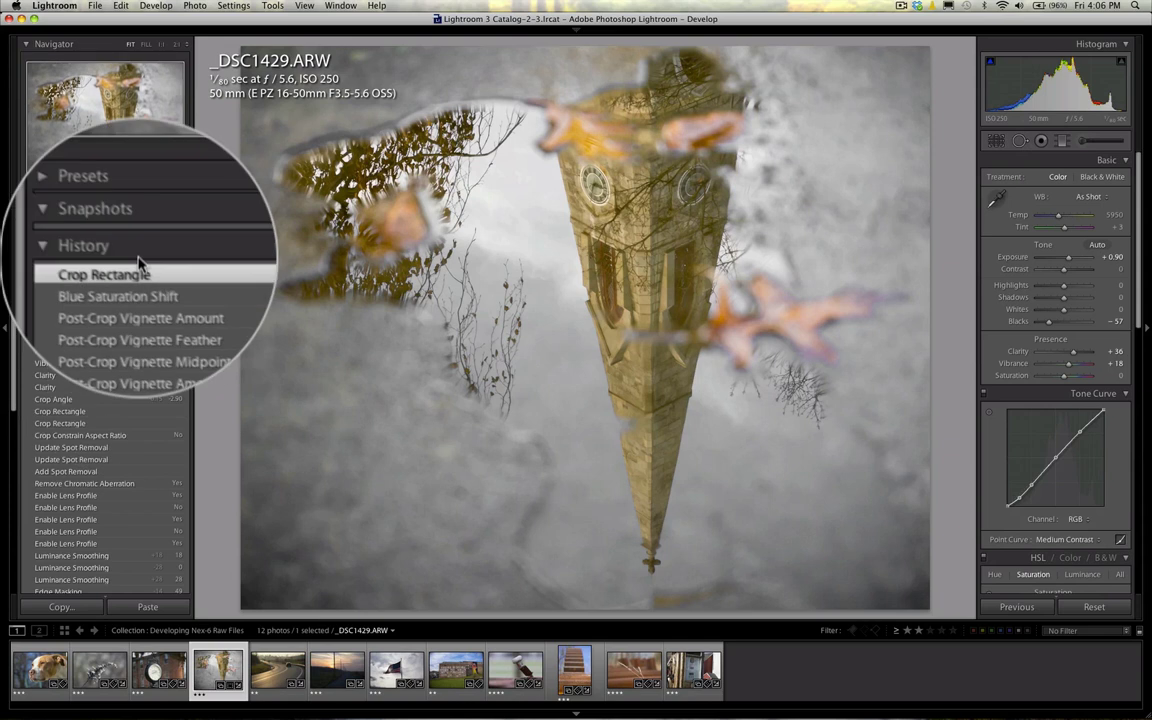
Compare the edited photo with its original Import state in the history, and return to the latest Crop Rectangle state.
{"action": "scroll", "coordinate": [140, 330], "scroll_direction": "down", "scroll_amount": 10}
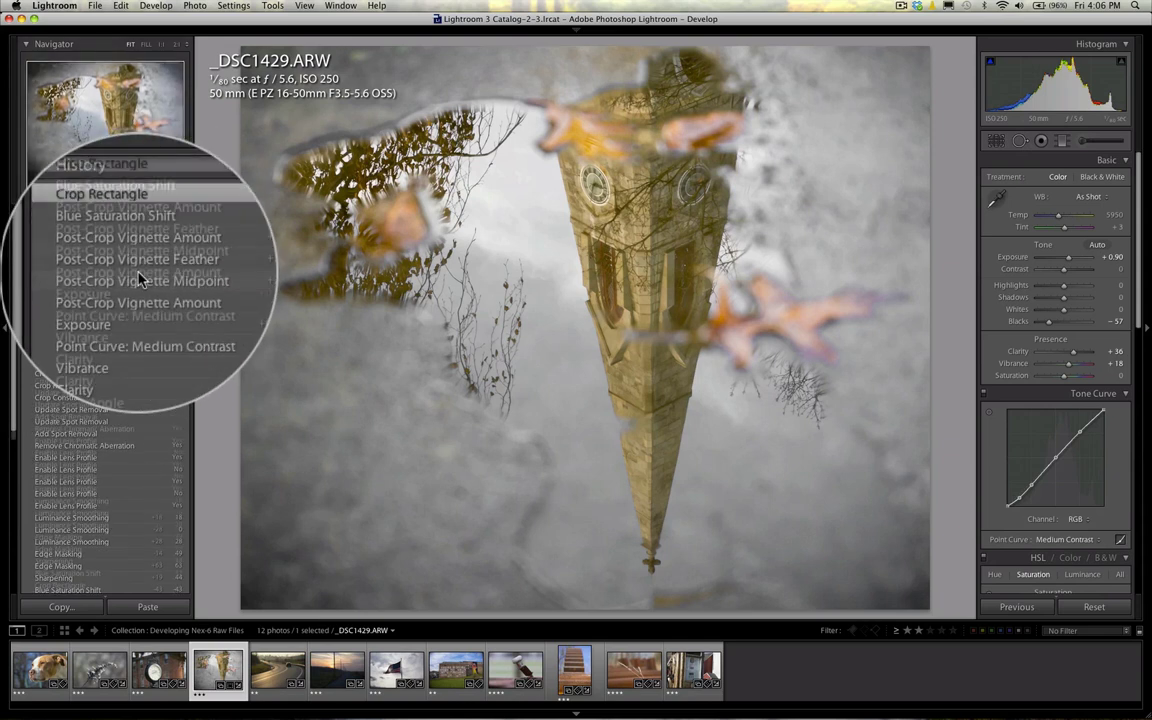
{"action": "left_click", "coordinate": [140, 540]}
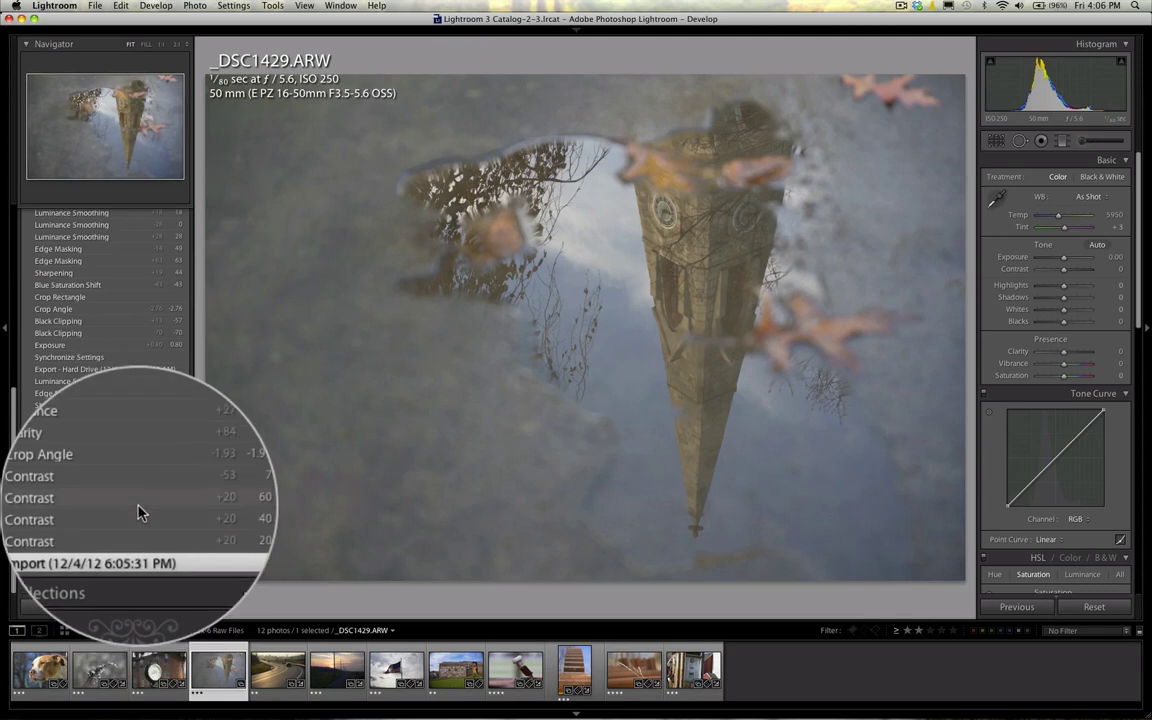
{"action": "scroll", "coordinate": [140, 510], "scroll_direction": "up", "scroll_amount": 10}
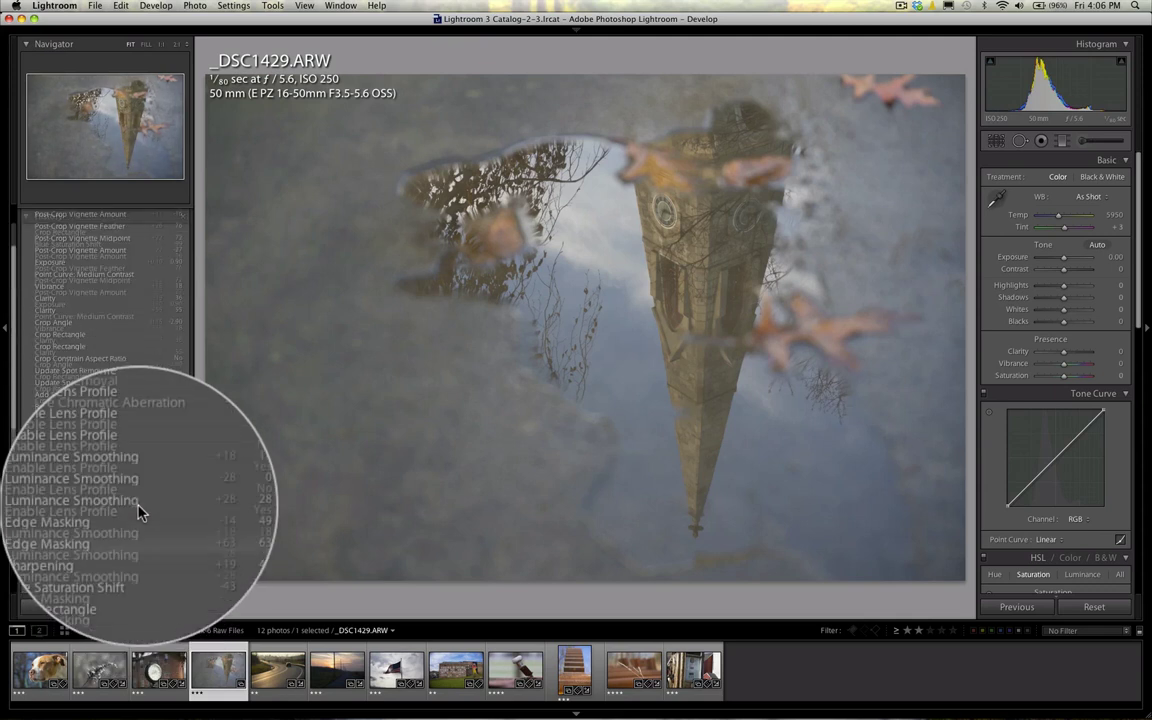
{"action": "left_click", "coordinate": [140, 272]}
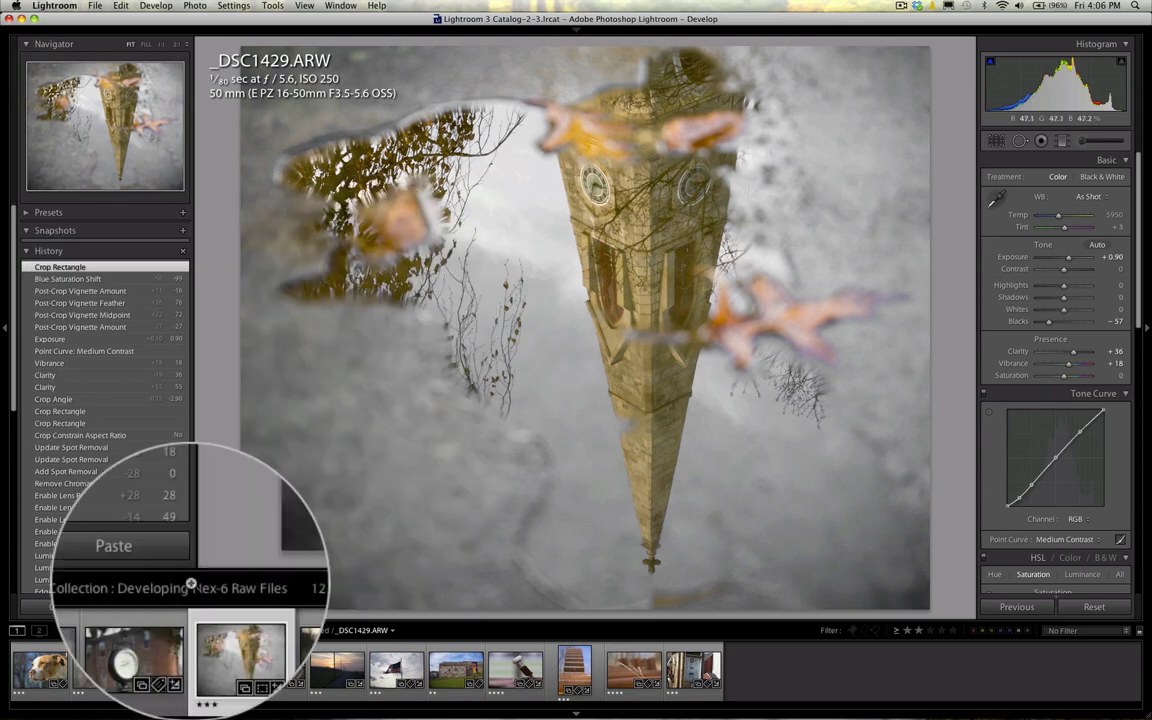
Open the dried-plant photo _DSC1260 and warm its white balance to a Temp of 4500.
{"action": "left_click", "coordinate": [98, 667]}
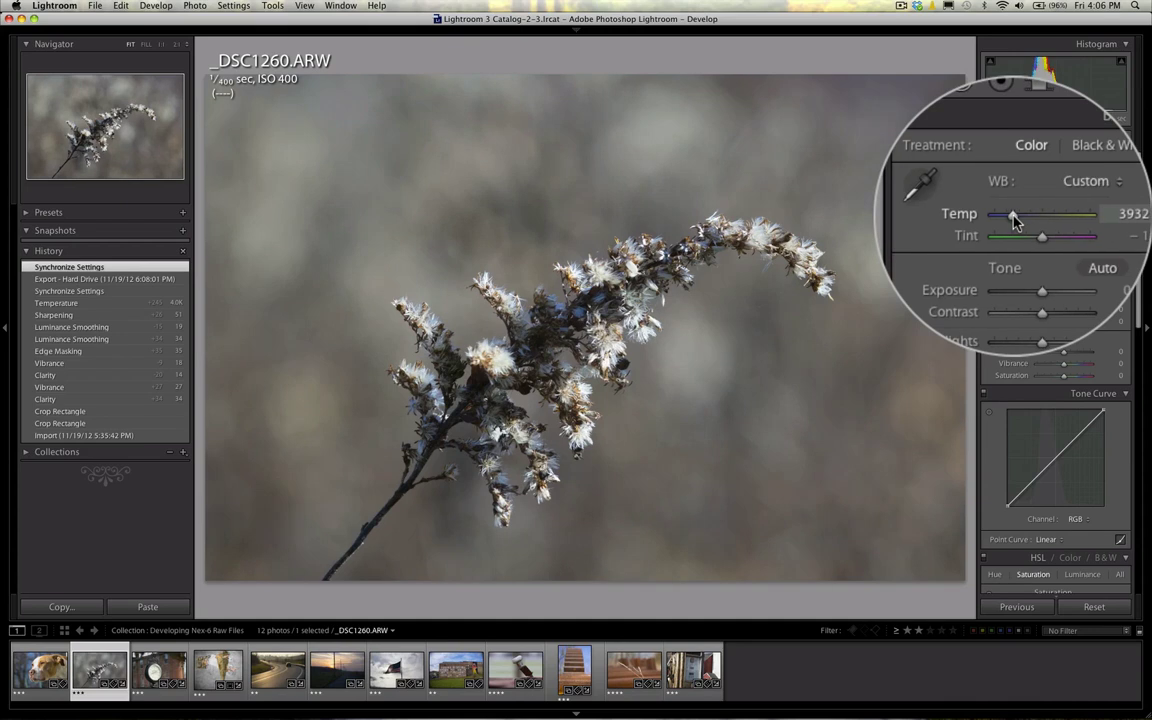
{"action": "left_click_drag", "start_coordinate": [1013, 221], "coordinate": [1014, 222]}
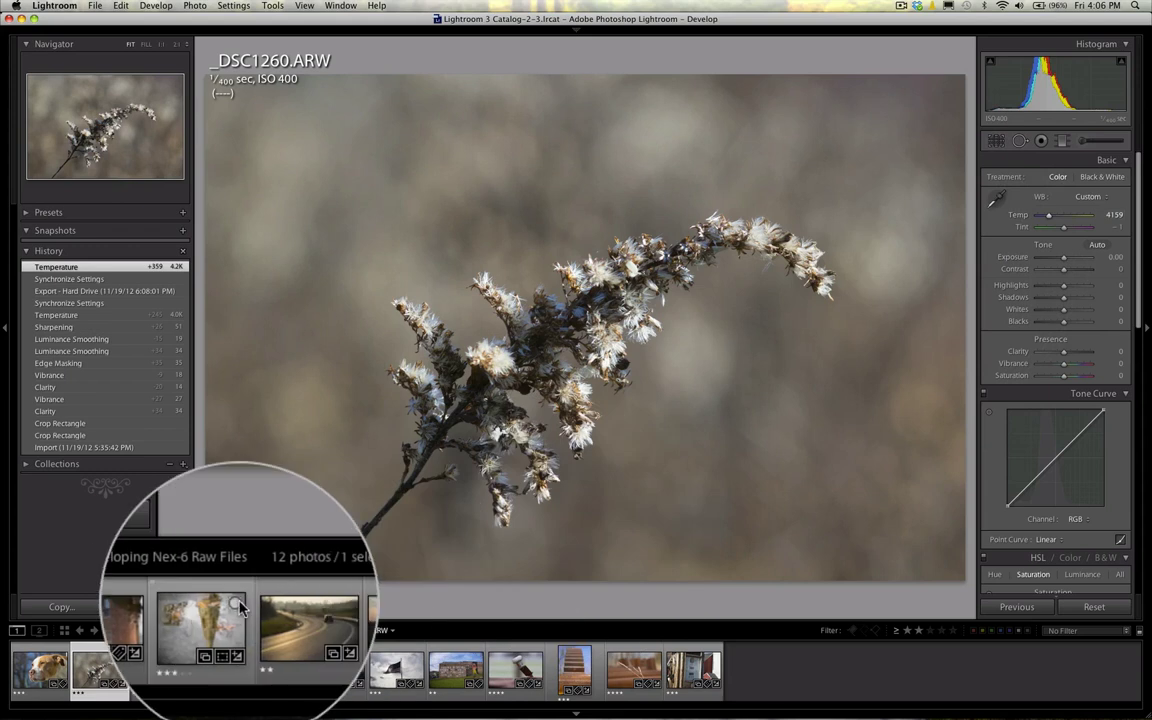
{"action": "left_click", "coordinate": [220, 664]}
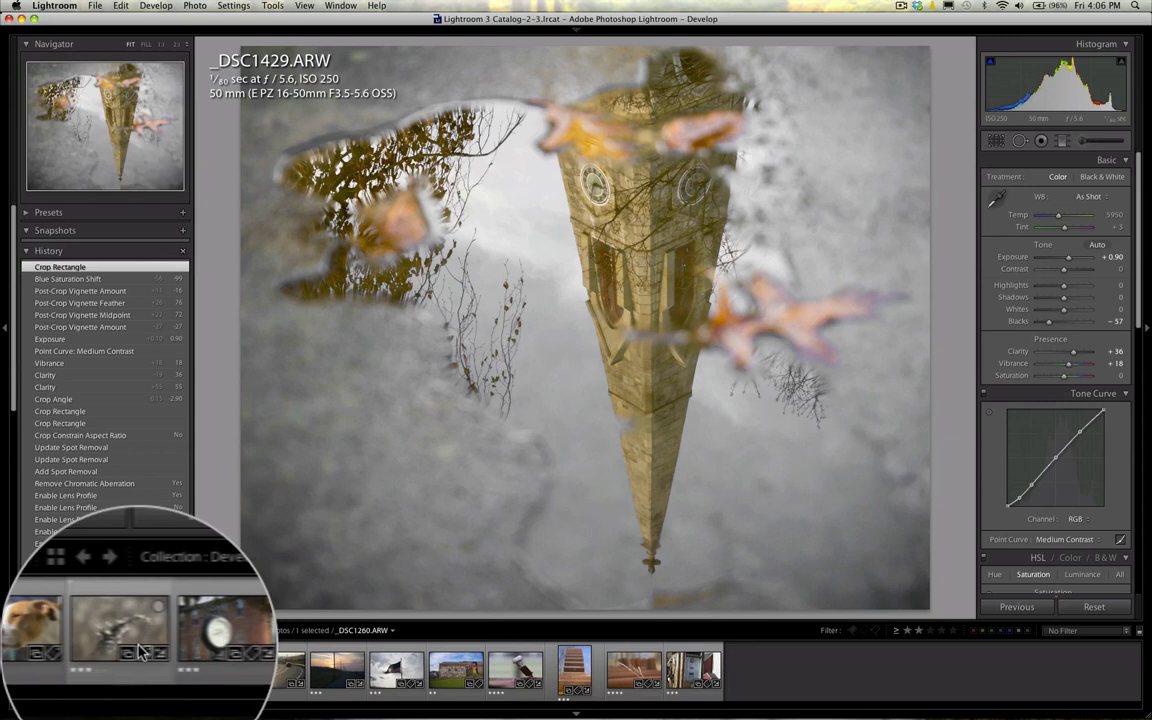
{"action": "left_click", "coordinate": [100, 668]}
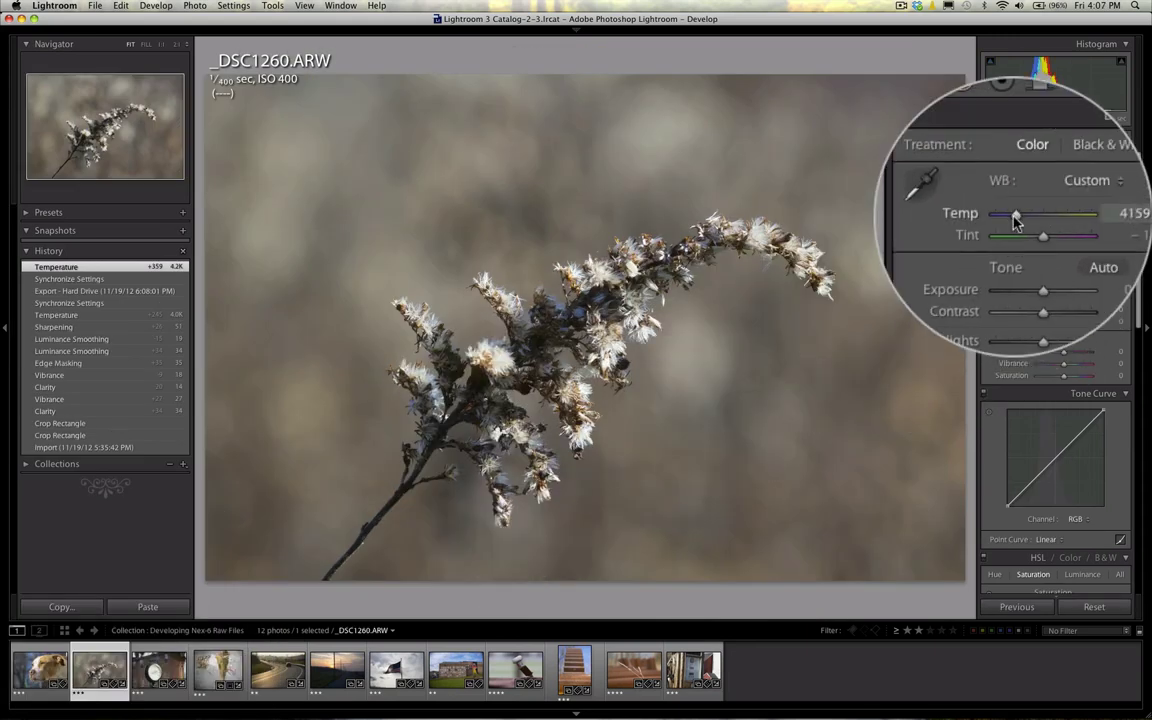
{"action": "left_click_drag", "start_coordinate": [1015, 221], "coordinate": [1014, 221]}
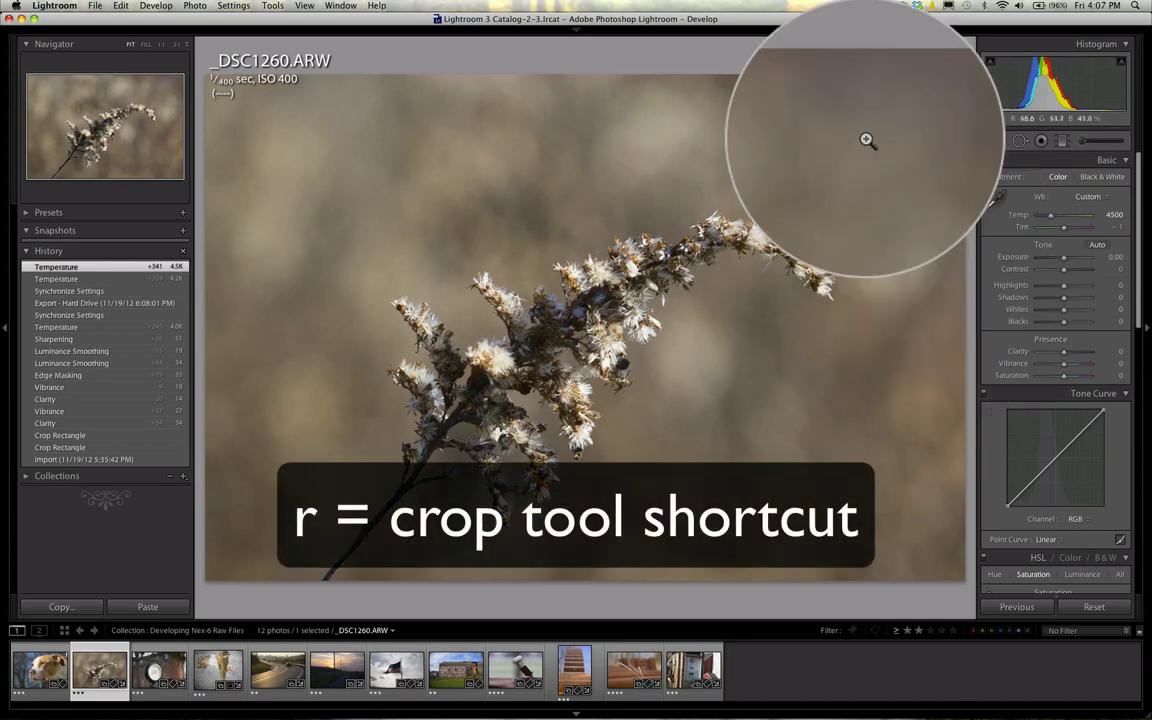
Crop _DSC1260 tighter around the plant from its upper edge, keeping the As Shot aspect ratio.
{"action": "key", "text": "r"}
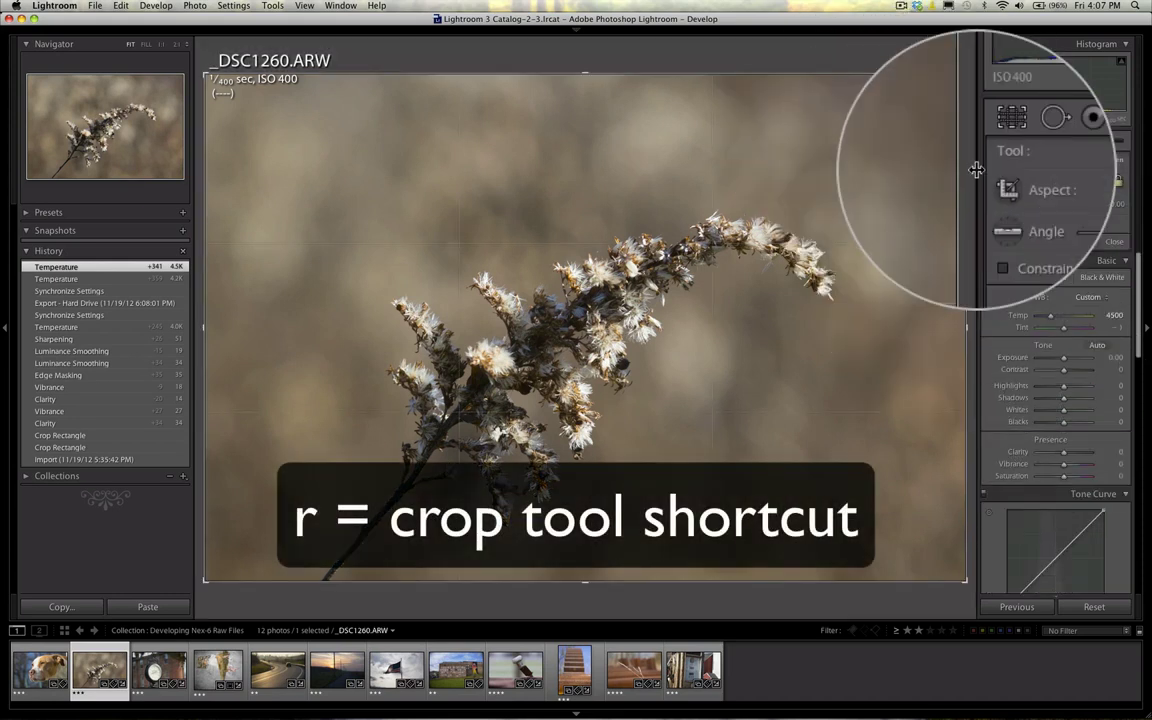
{"action": "left_click_drag", "start_coordinate": [587, 73], "coordinate": [592, 108]}
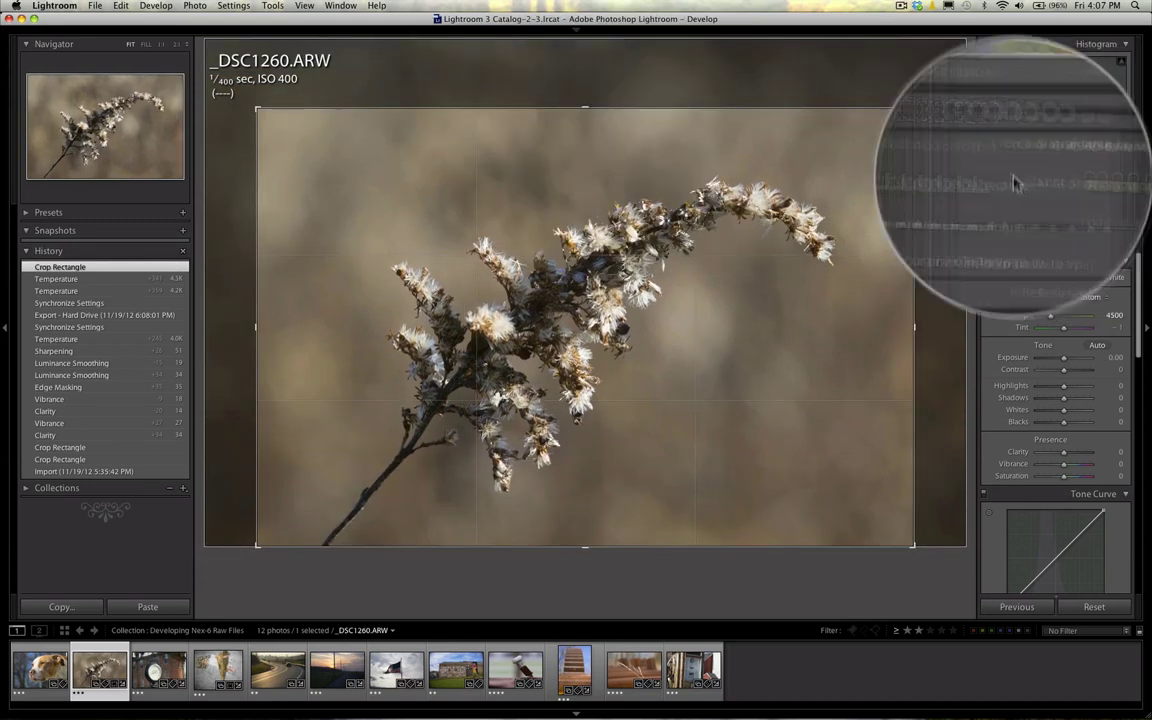
{"action": "left_click_drag", "start_coordinate": [587, 108], "coordinate": [587, 100]}
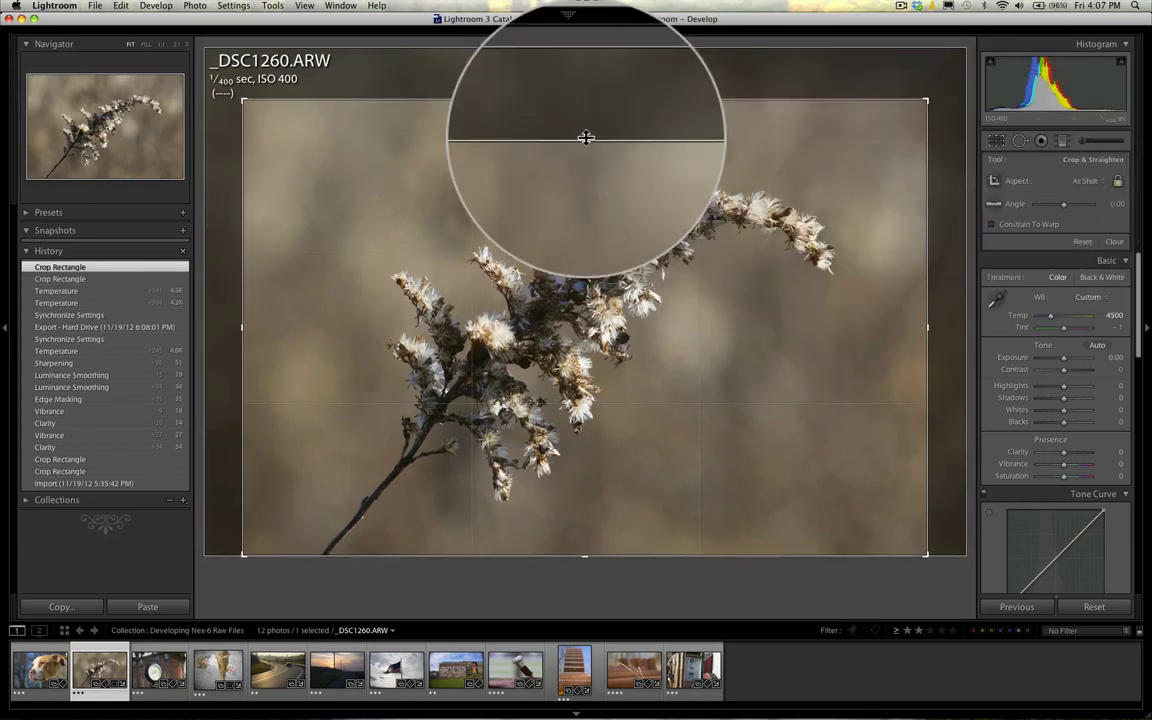
{"action": "left_click_drag", "start_coordinate": [587, 100], "coordinate": [588, 117]}
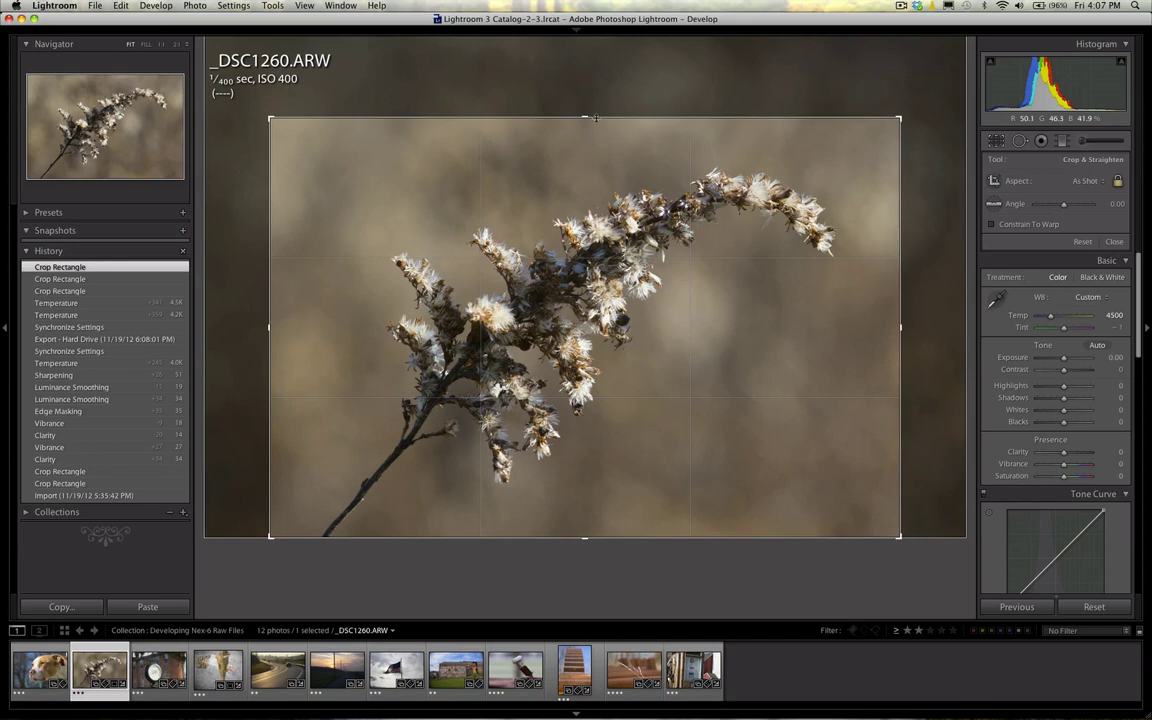
{"action": "left_click_drag", "start_coordinate": [588, 118], "coordinate": [593, 106]}
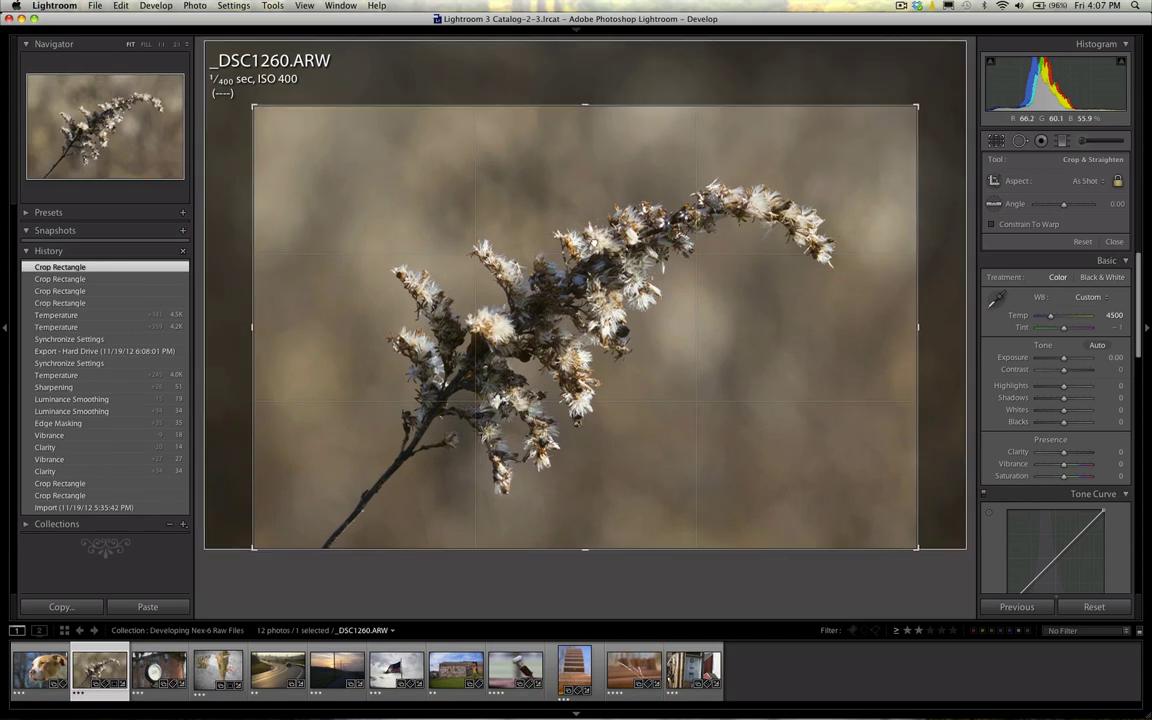
{"action": "left_click_drag", "start_coordinate": [593, 240], "coordinate": [608, 240]}
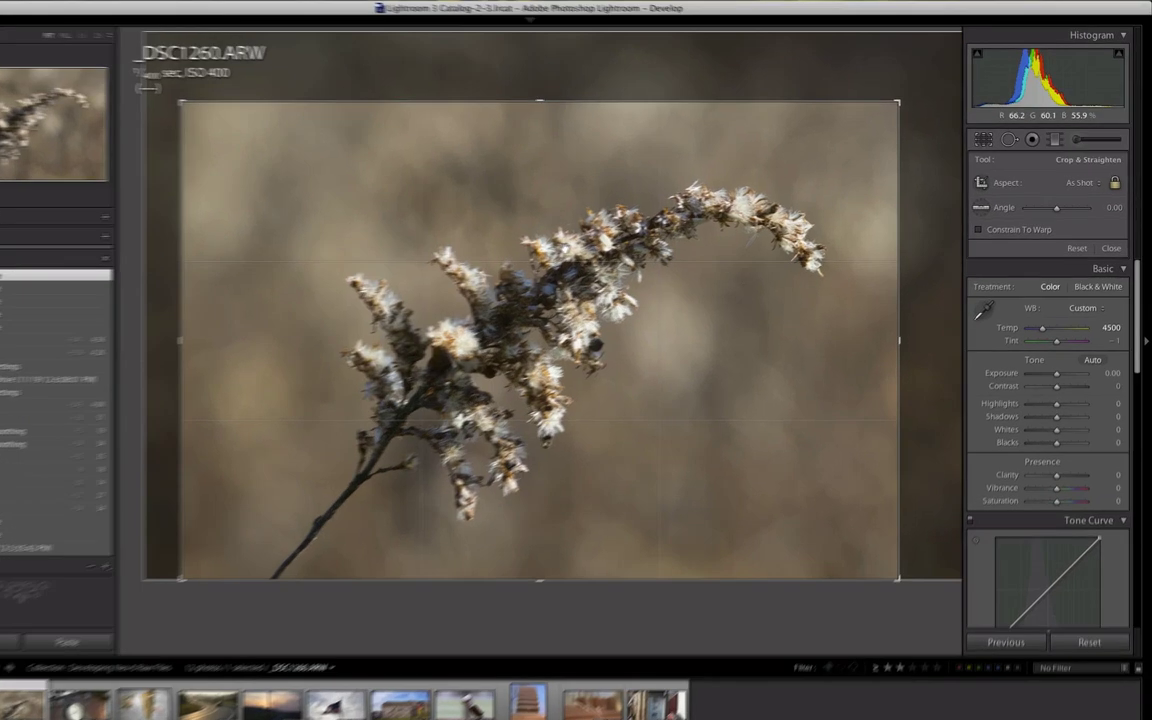
{"action": "key", "text": "Return"}
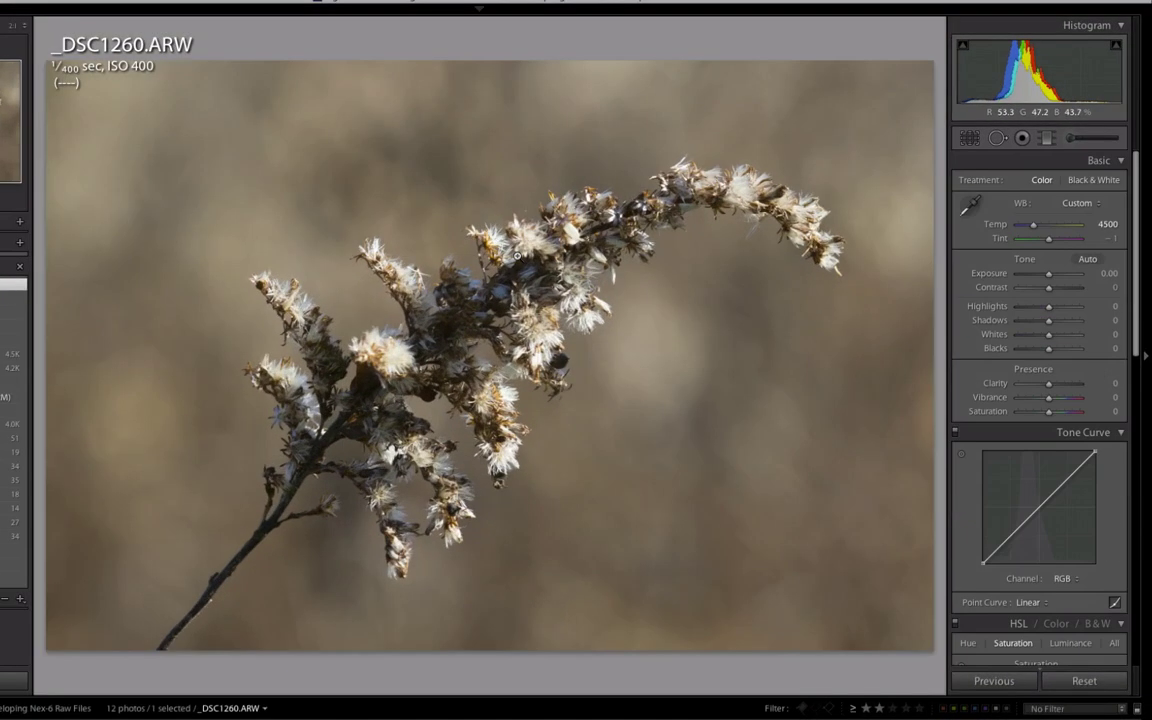
Reposition the photo within the crop frame so the plant sits slightly further left.
{"action": "key", "text": "r"}
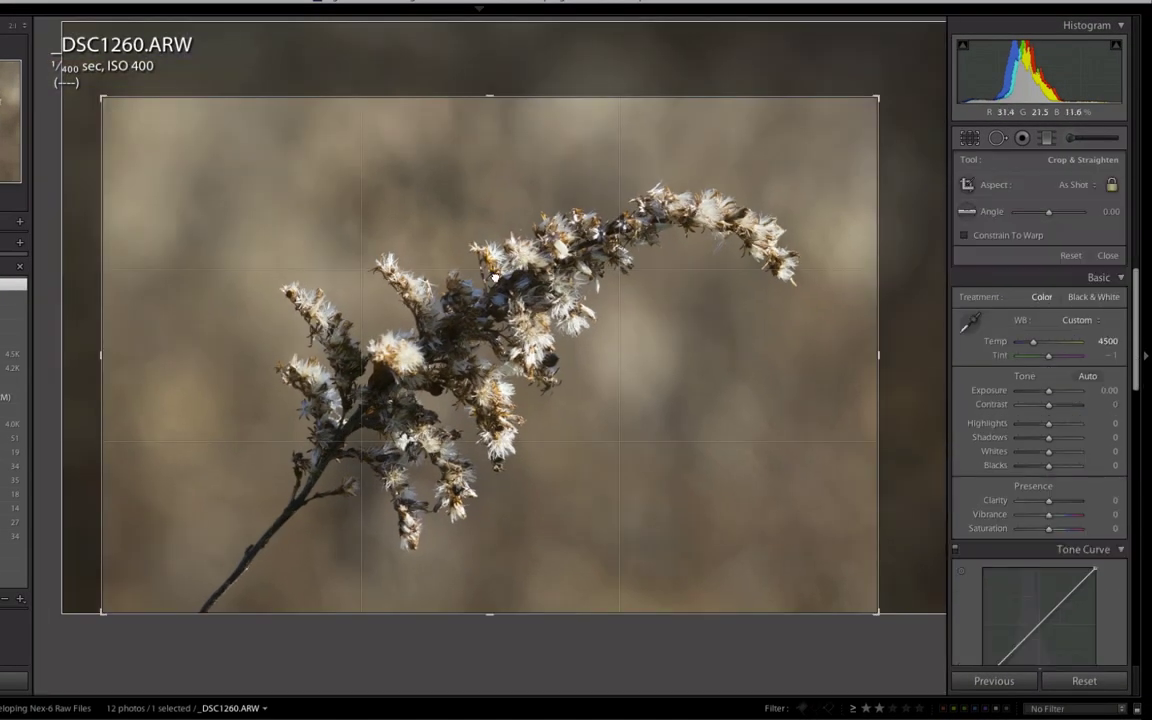
{"action": "left_click_drag", "start_coordinate": [492, 277], "coordinate": [464, 273]}
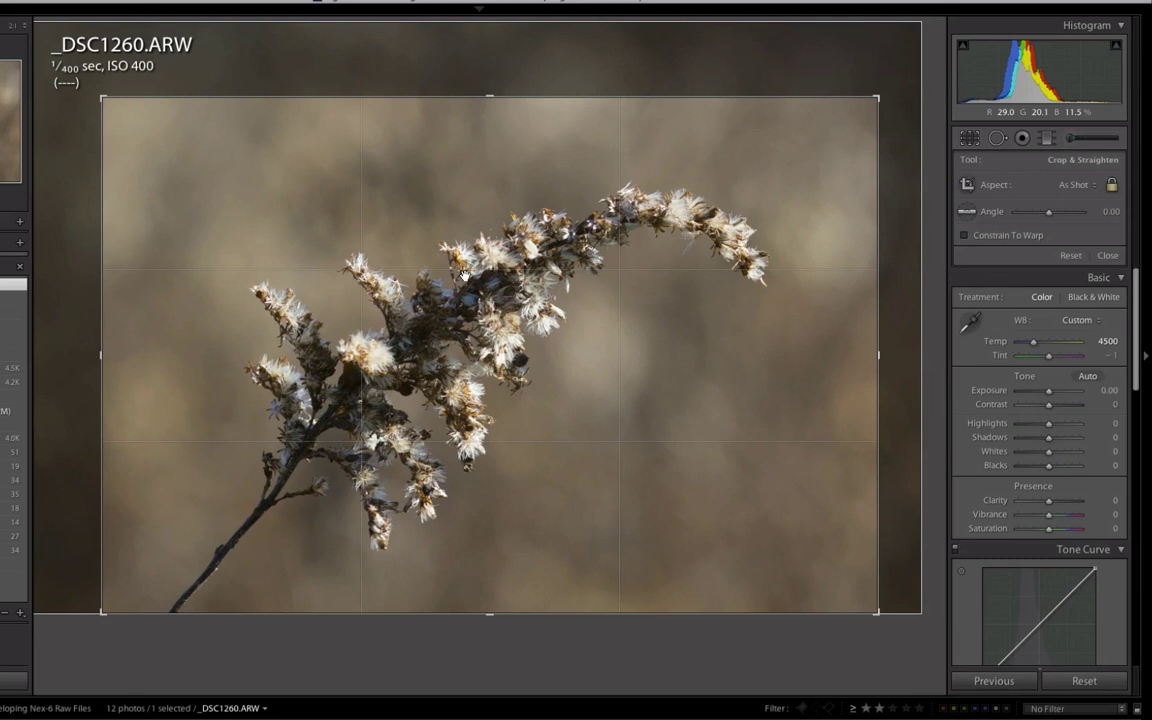
{"action": "key", "text": "Return"}
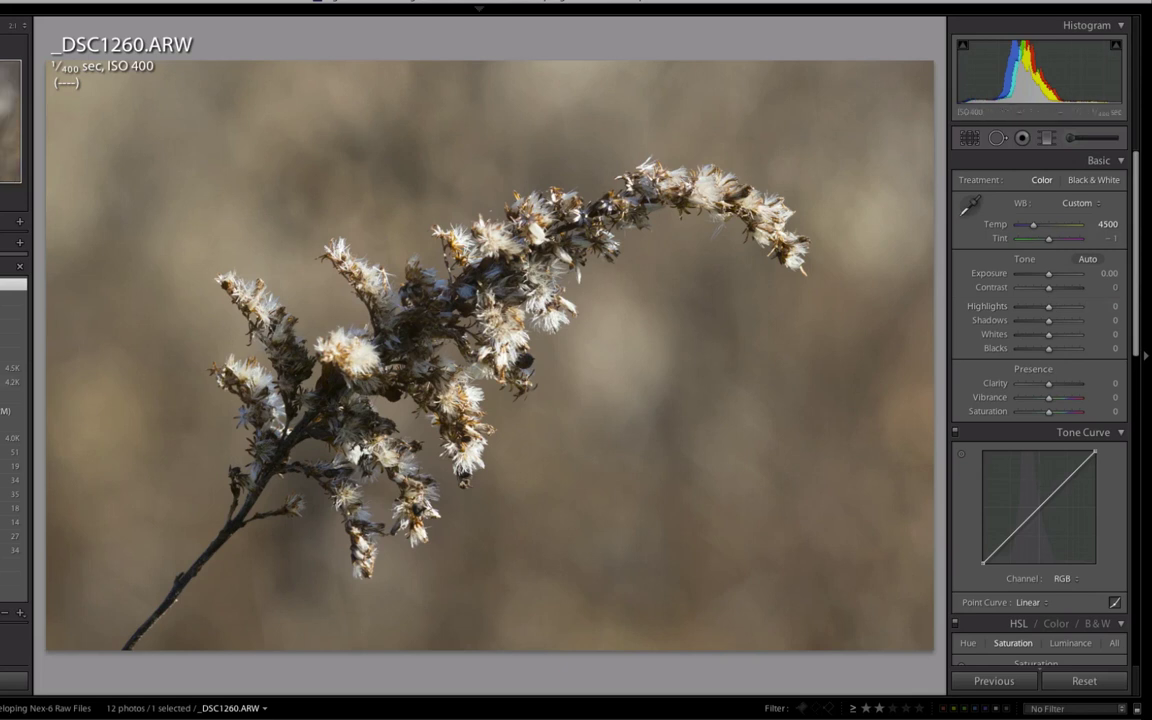
Hide the History side panels, check highlight clipping, and set Exposure to -0.25 and Highlights to -45.
{"action": "key", "text": "F7"}
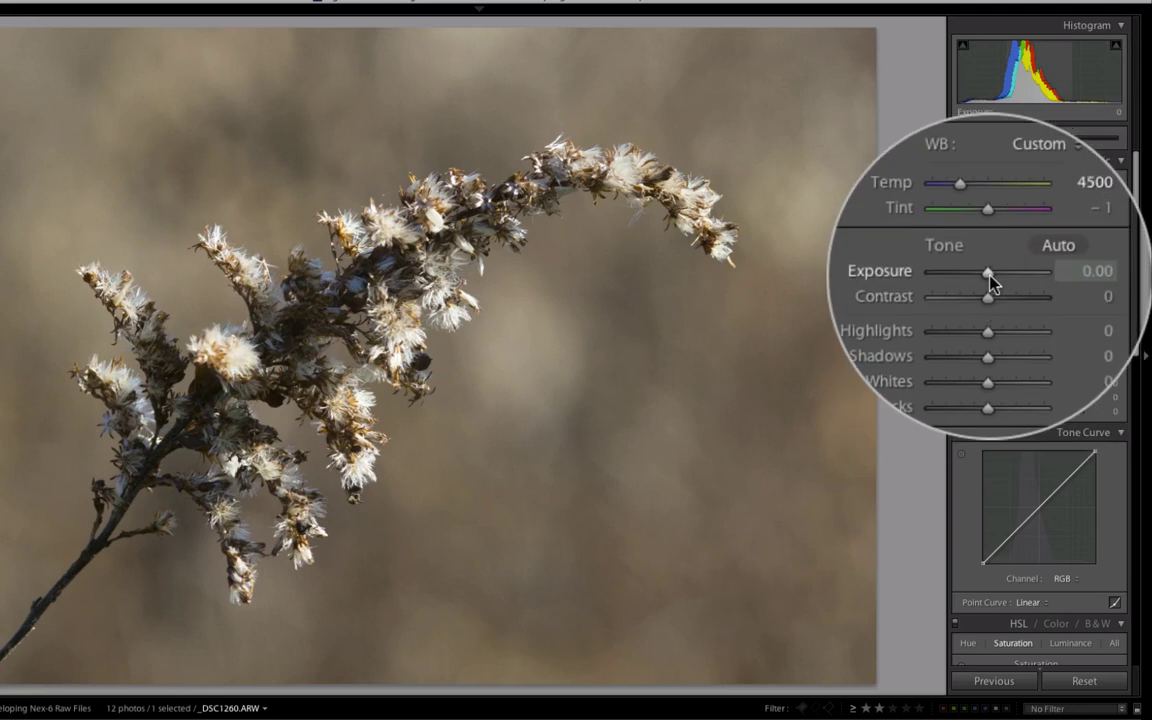
{"action": "key", "text": "alt"}
{"action": "left_click", "coordinate": [988, 275], "text": "alt"}
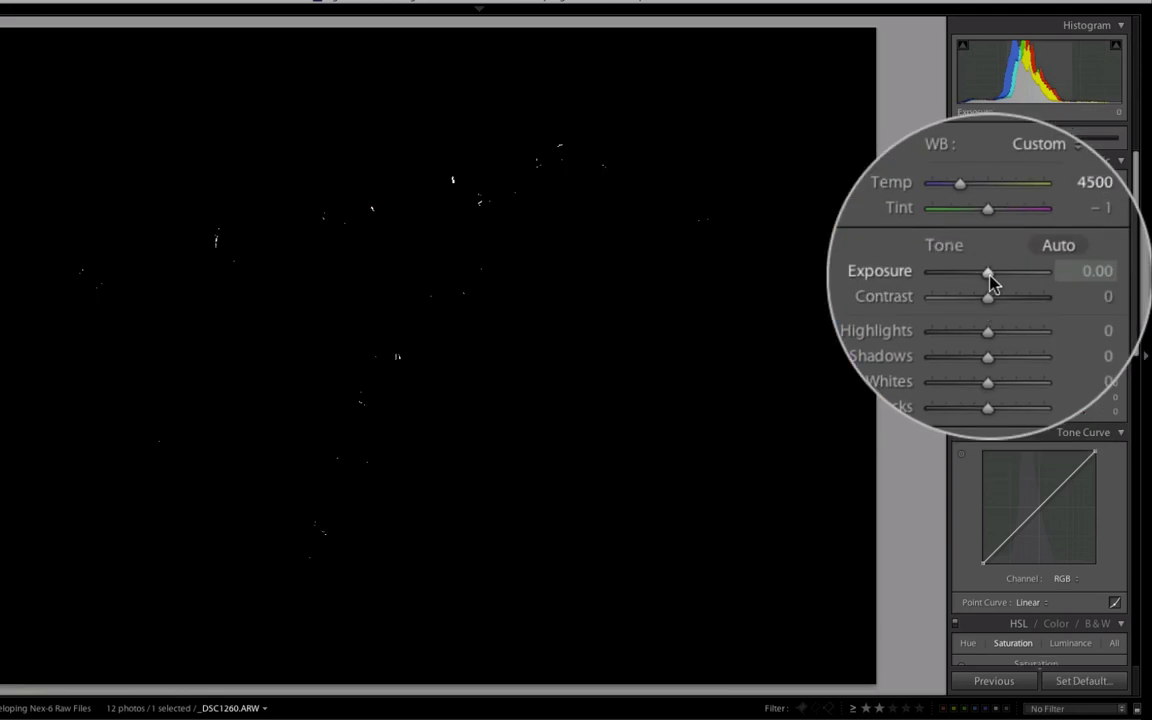
{"action": "left_click_drag", "start_coordinate": [990, 282], "coordinate": [990, 313]}
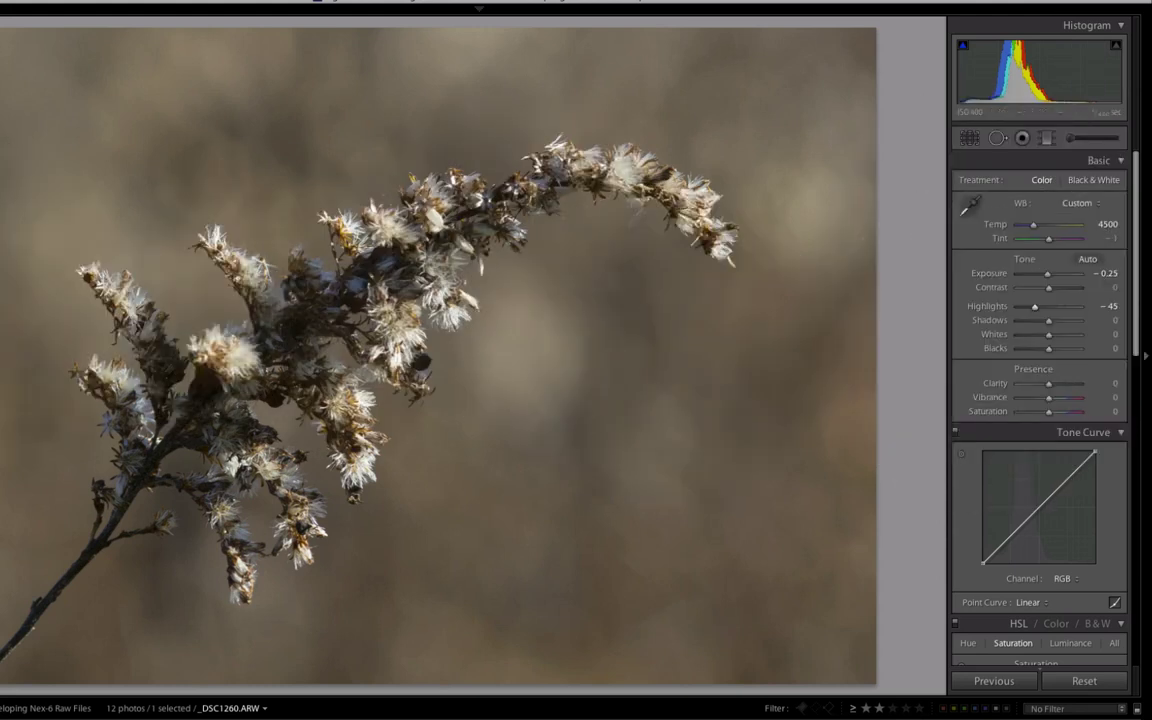
Compare _DSC1260 with and without the Highlights reduction by switching between its Exposure and Highlights history states.
{"action": "left_click", "coordinate": [0, 356]}
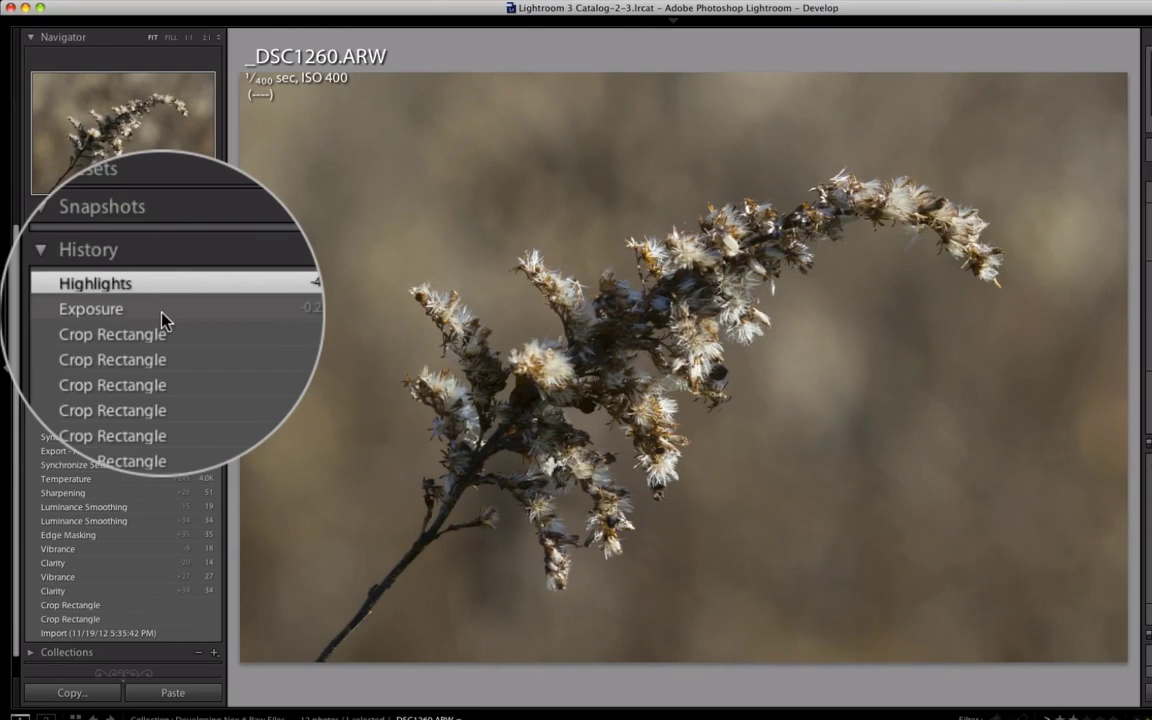
{"action": "left_click", "coordinate": [46, 310]}
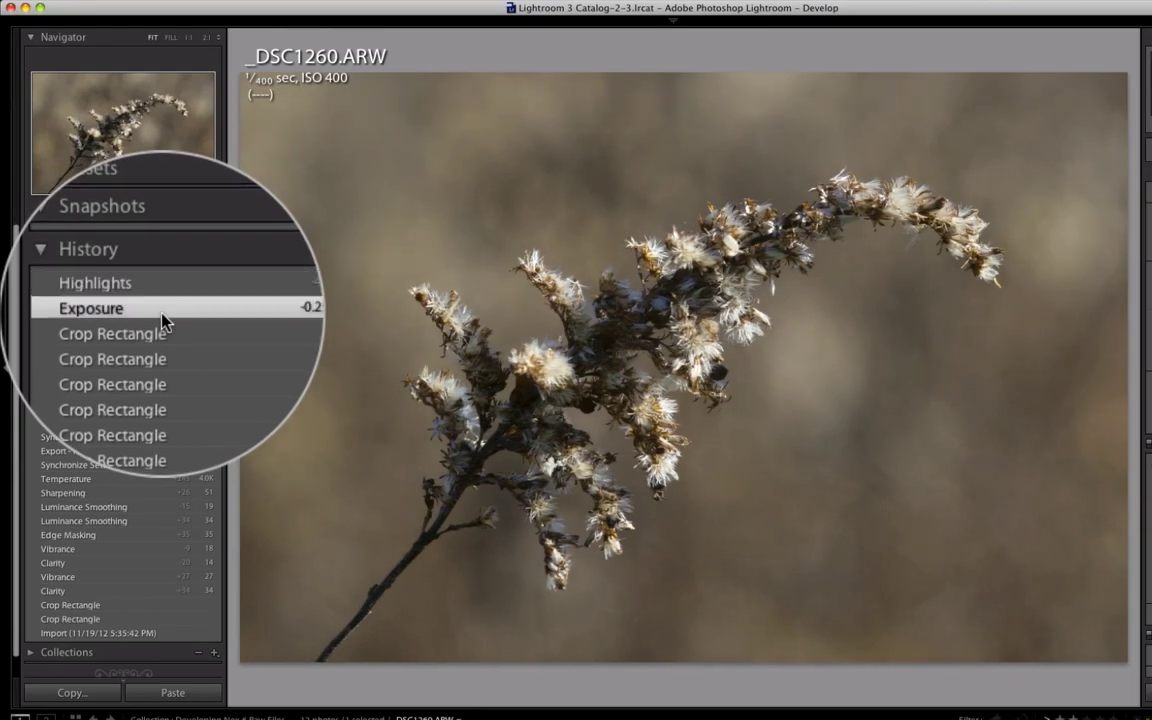
{"action": "left_click", "coordinate": [163, 298]}
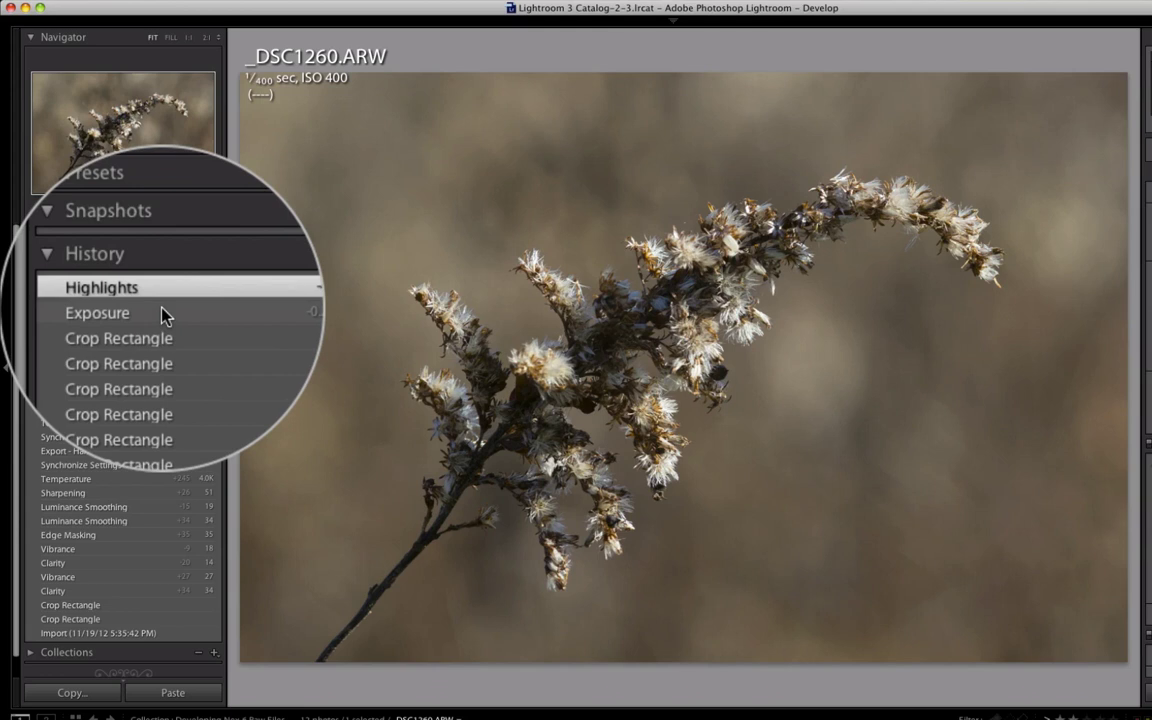
{"action": "left_click", "coordinate": [163, 316]}
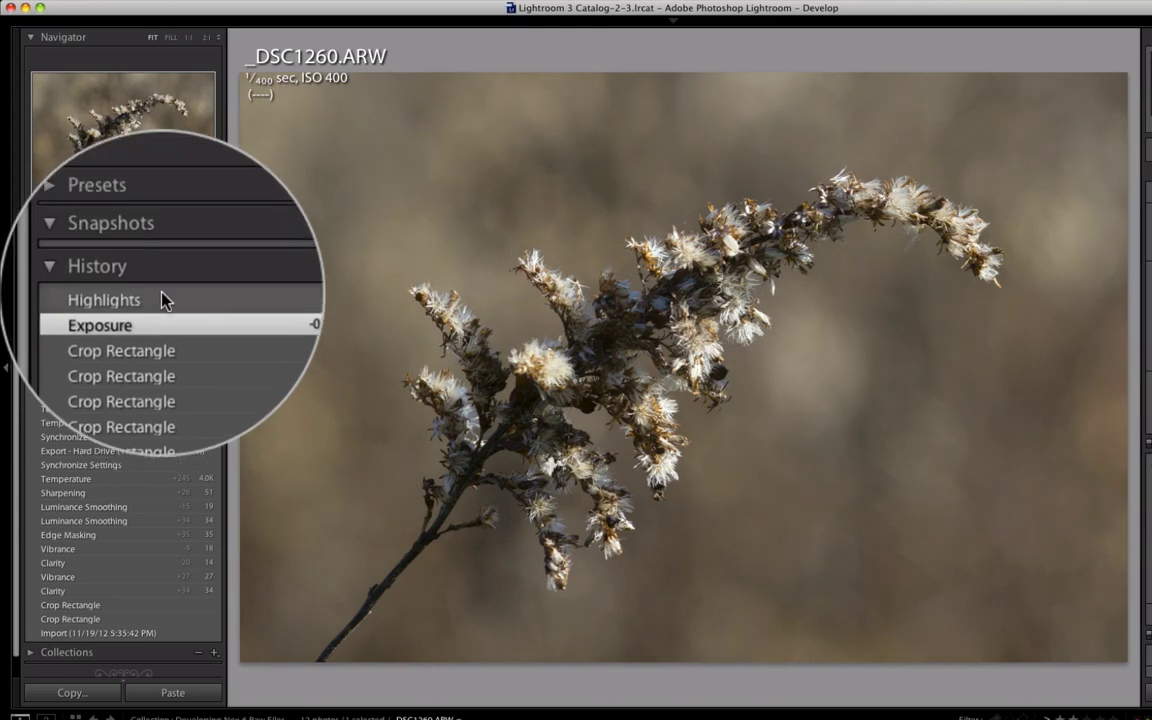
{"action": "left_click", "coordinate": [163, 300]}
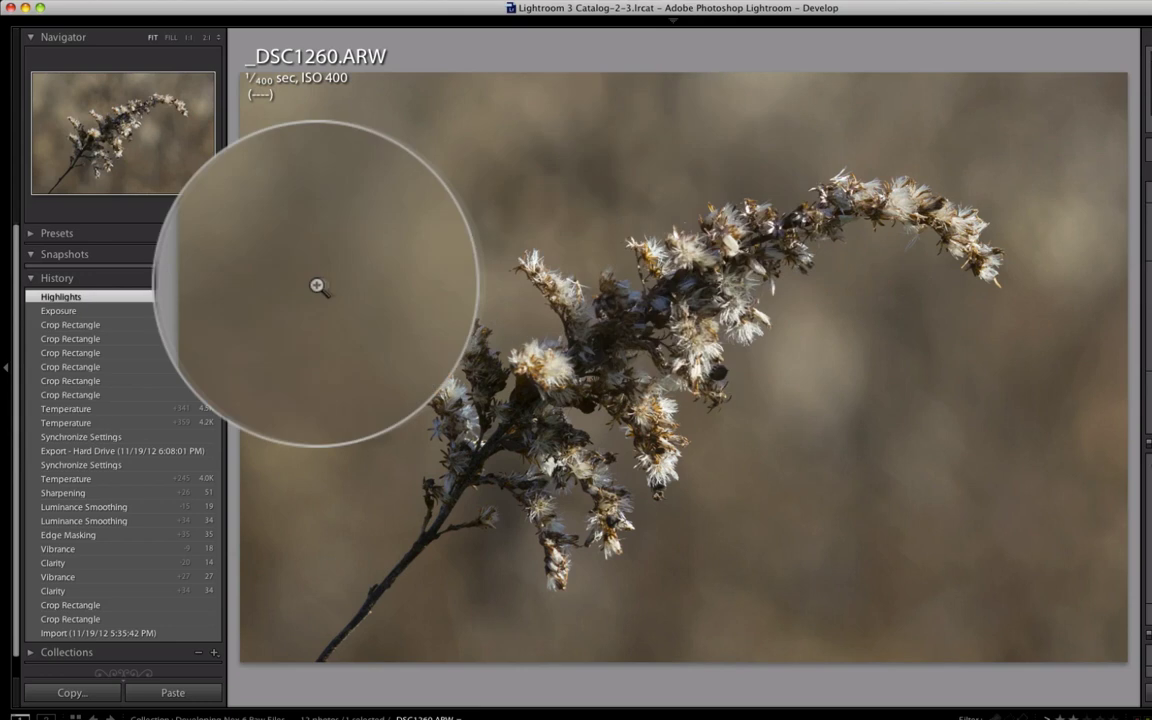
Inspect the plant's bright seed heads at 1:1 and compare the Exposure and Highlights history states there.
{"action": "left_click", "coordinate": [15, 333]}
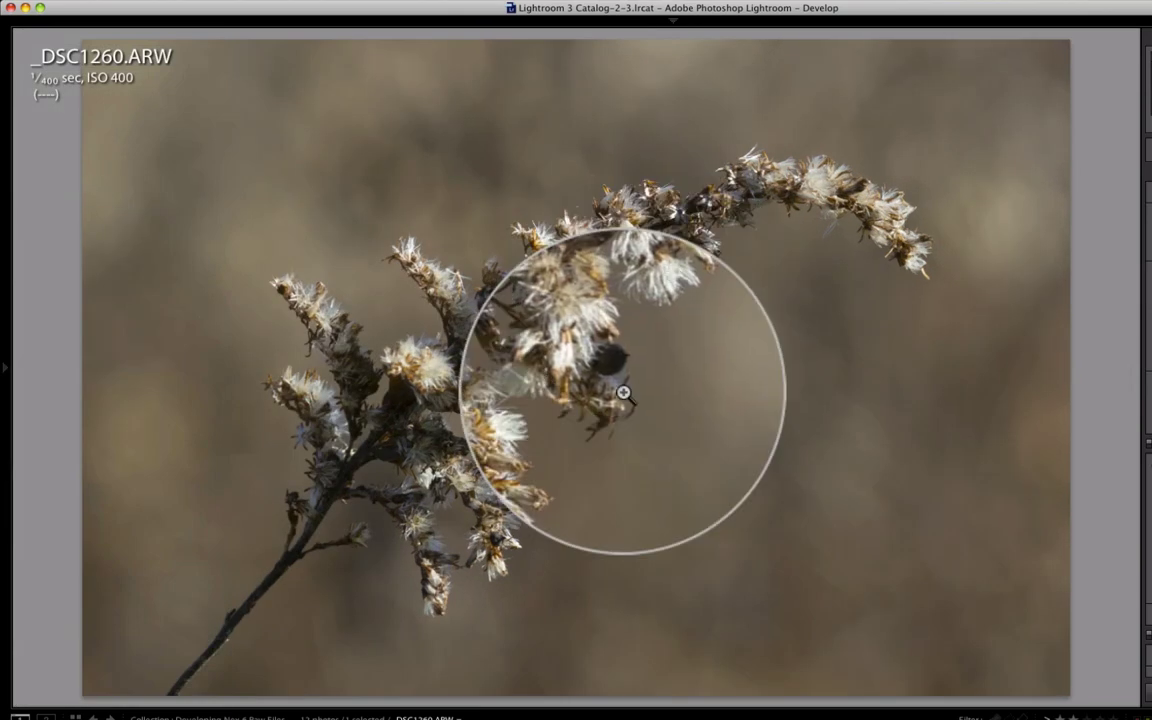
{"action": "left_click", "coordinate": [590, 263]}
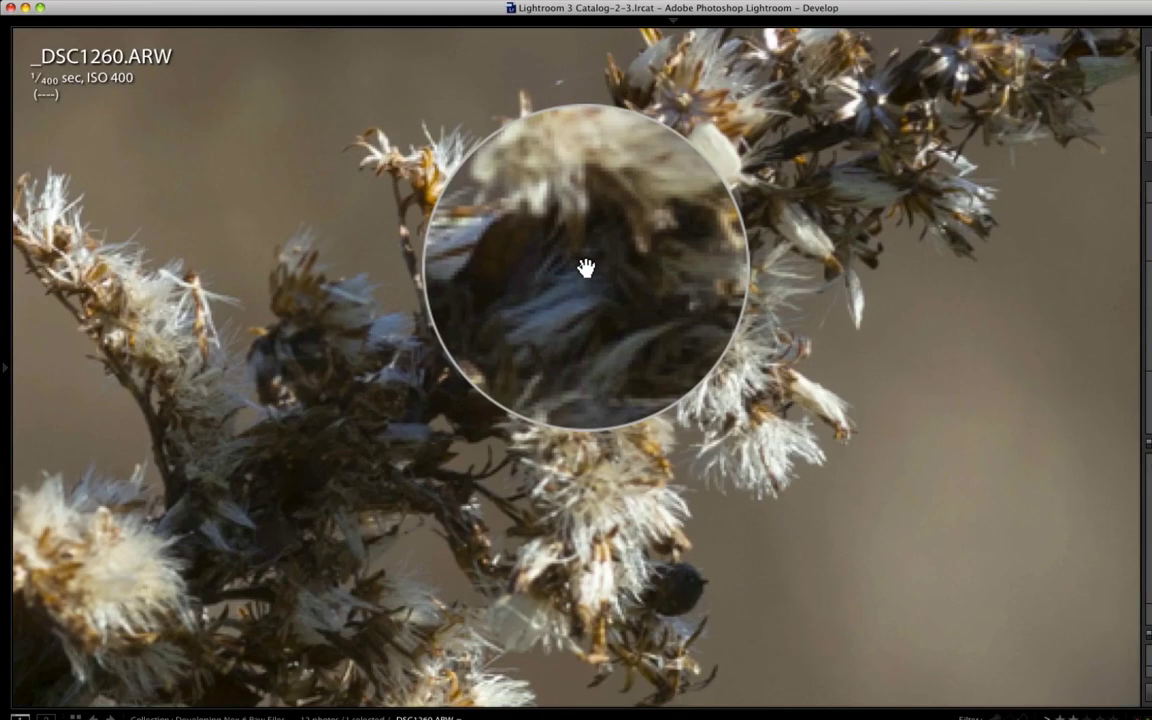
{"action": "left_click_drag", "start_coordinate": [505, 212], "coordinate": [648, 244]}
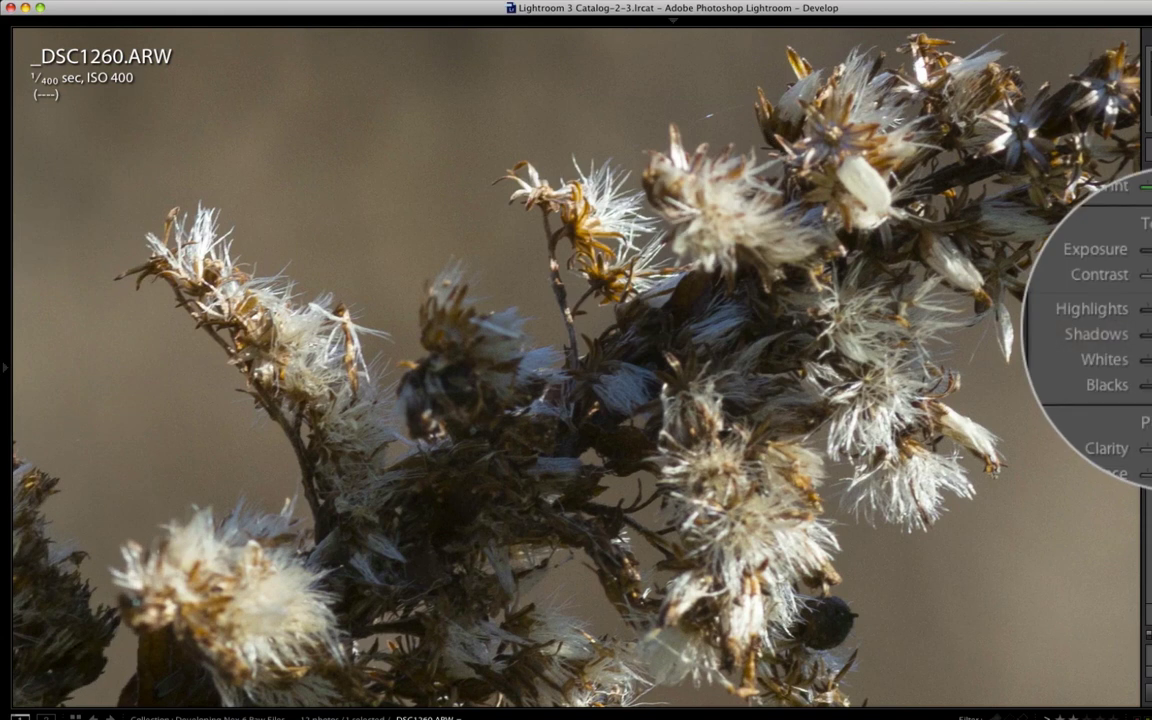
{"action": "mouse_move", "coordinate": [6, 321]}
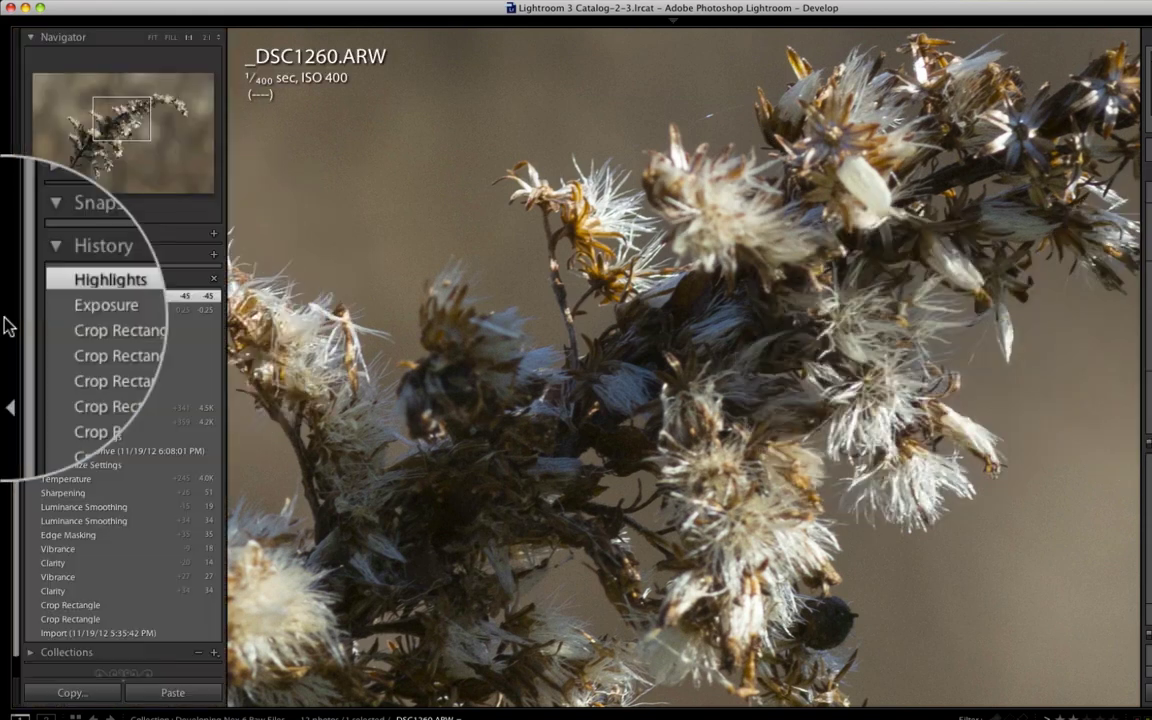
{"action": "left_click", "coordinate": [66, 311]}
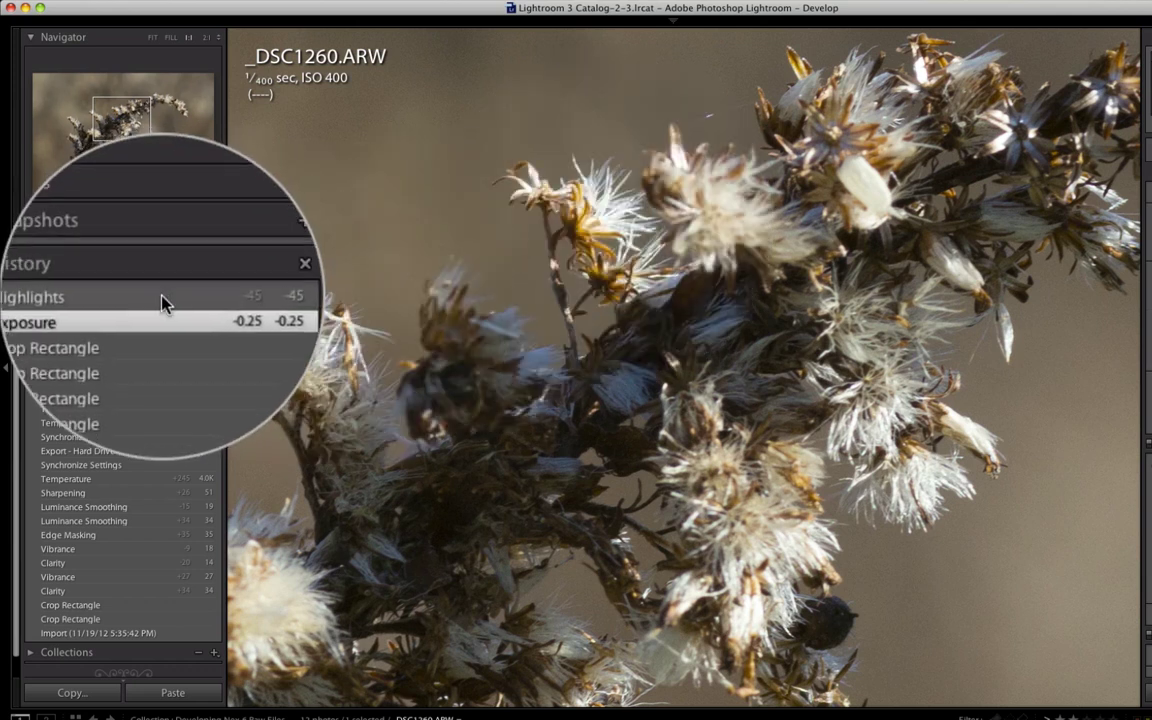
{"action": "left_click", "coordinate": [150, 297]}
{"action": "left_click", "coordinate": [765, 336]}
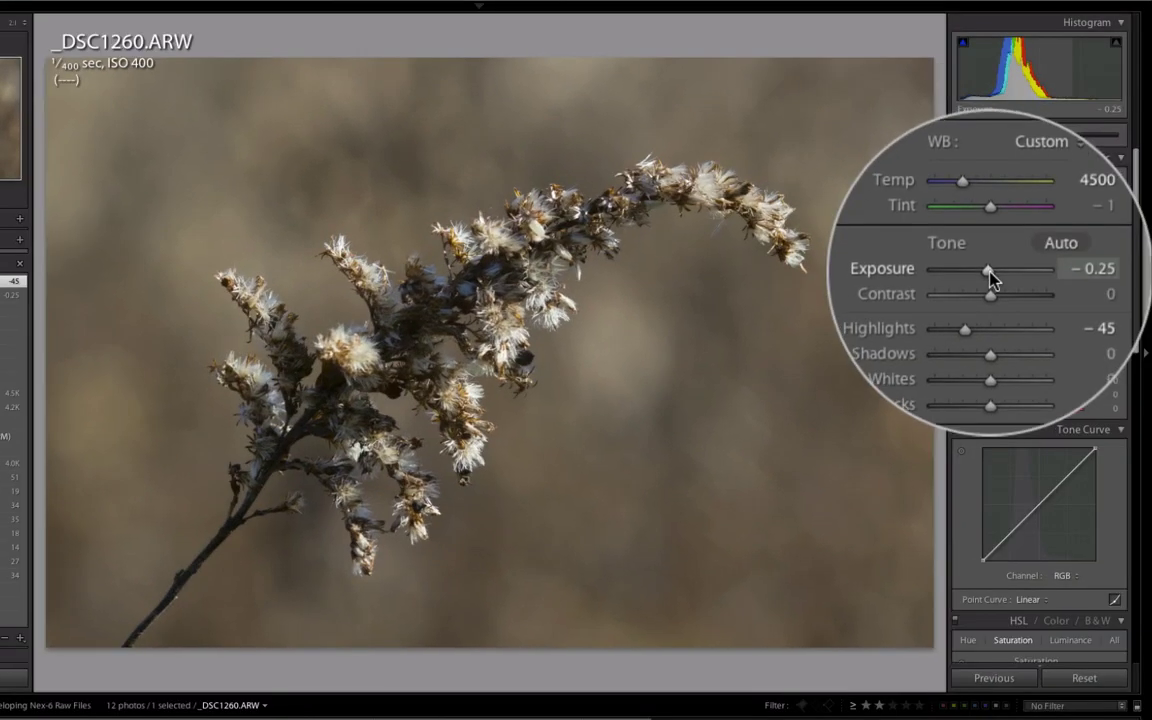
Set Exposure to 0.00, Highlights to -43 using the clipping preview, and Blacks to -23.
{"action": "left_click_drag", "start_coordinate": [989, 272], "coordinate": [989, 272]}
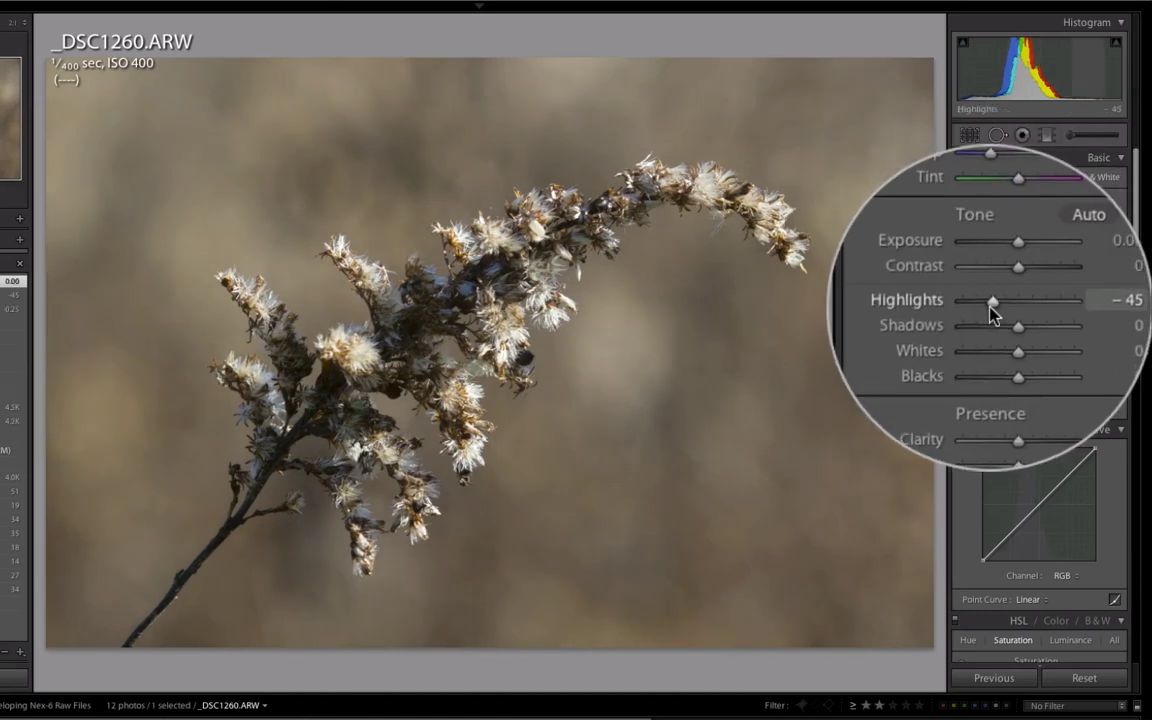
{"action": "left_click", "coordinate": [992, 310], "text": "alt"}
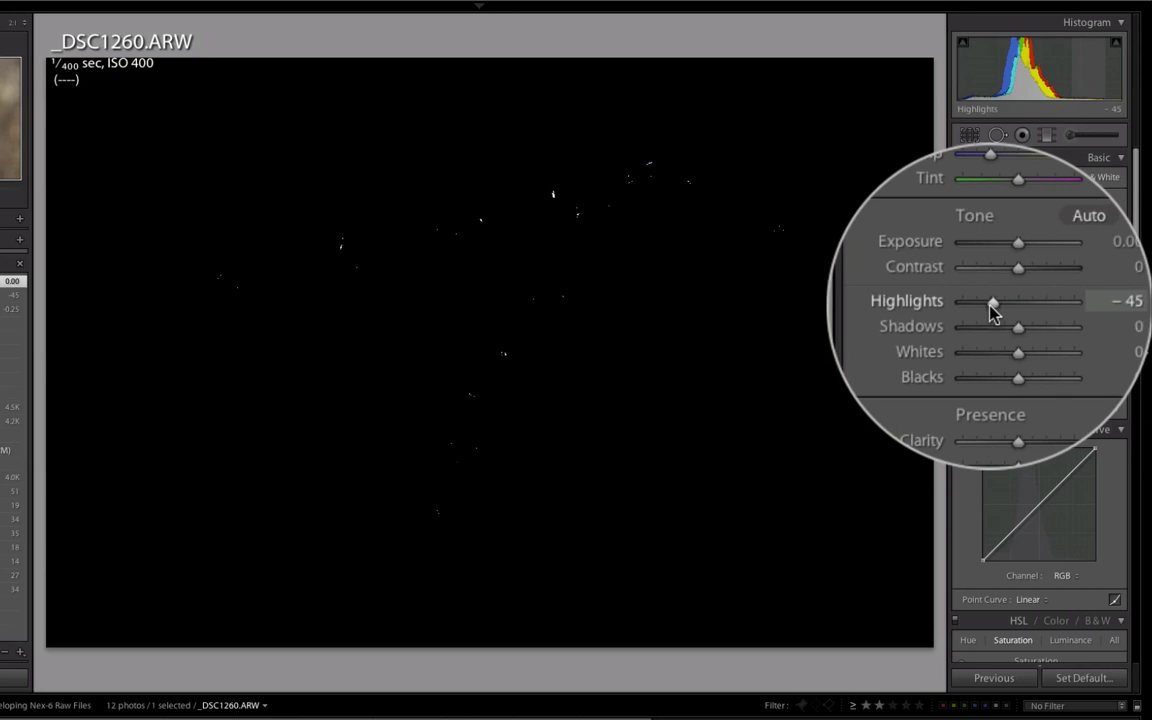
{"action": "left_click_drag", "start_coordinate": [992, 311], "coordinate": [990, 305]}
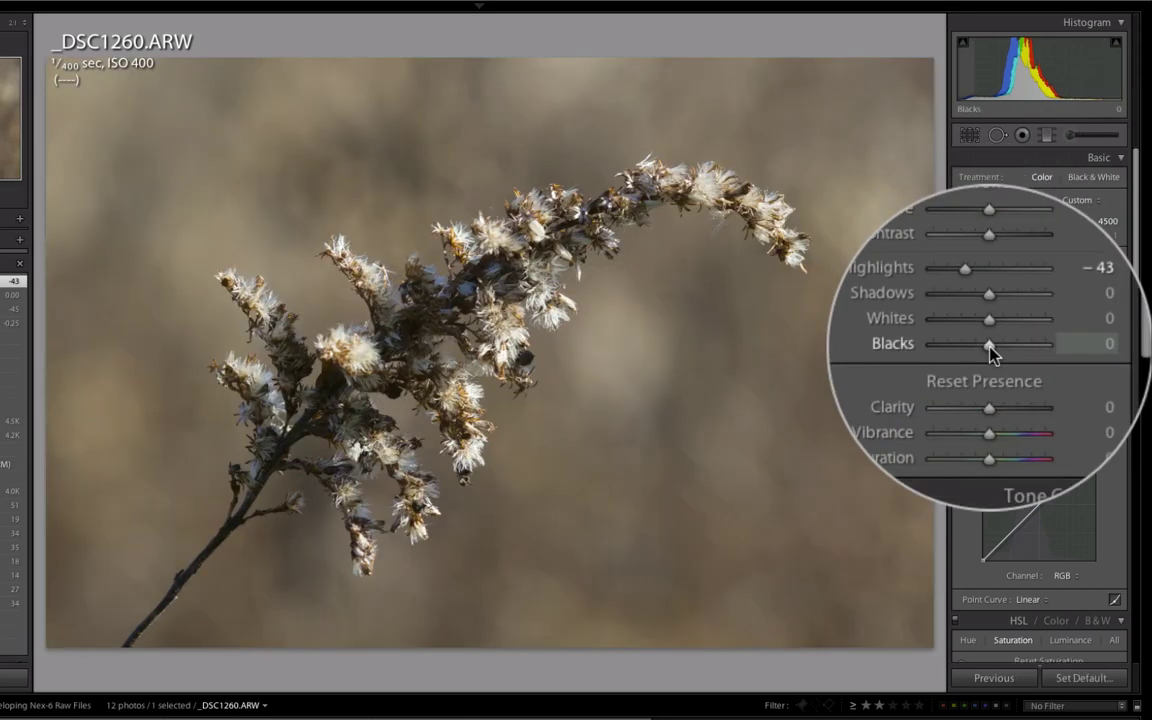
{"action": "left_click_drag", "start_coordinate": [990, 350], "coordinate": [989, 346]}
Enable lens profile corrections for _DSC1260.
{"action": "scroll", "coordinate": [990, 350], "scroll_direction": "down", "scroll_amount": 10}
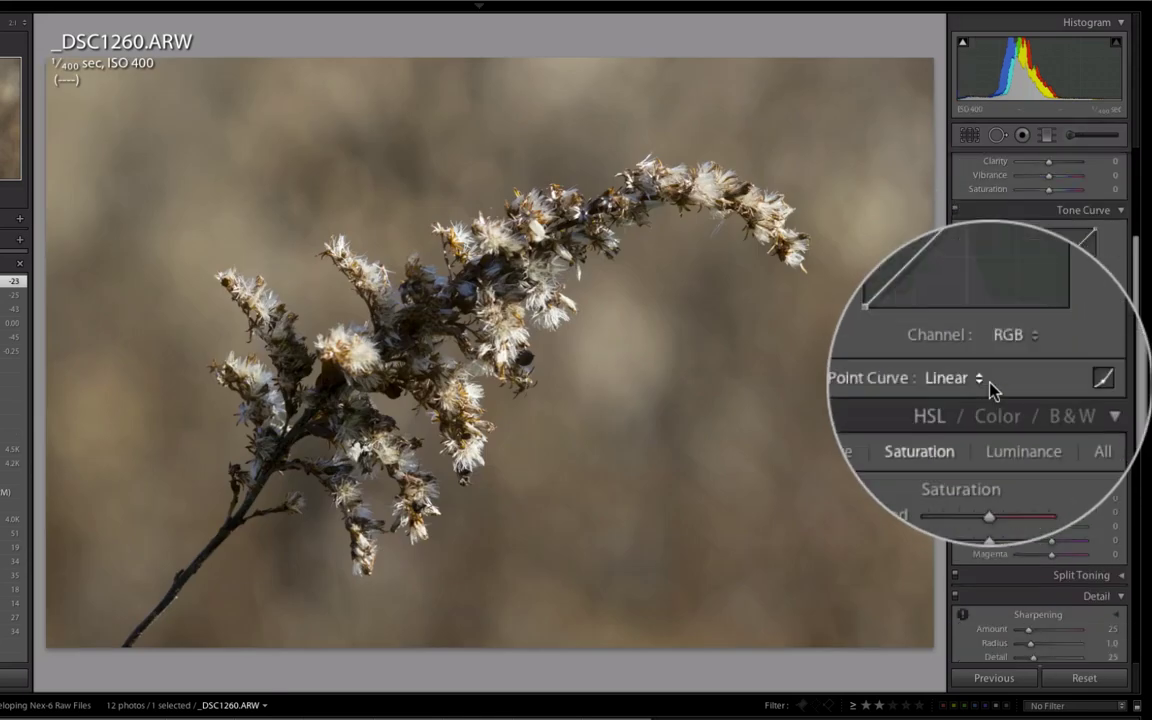
{"action": "scroll", "coordinate": [993, 390], "scroll_direction": "down", "scroll_amount": 5}
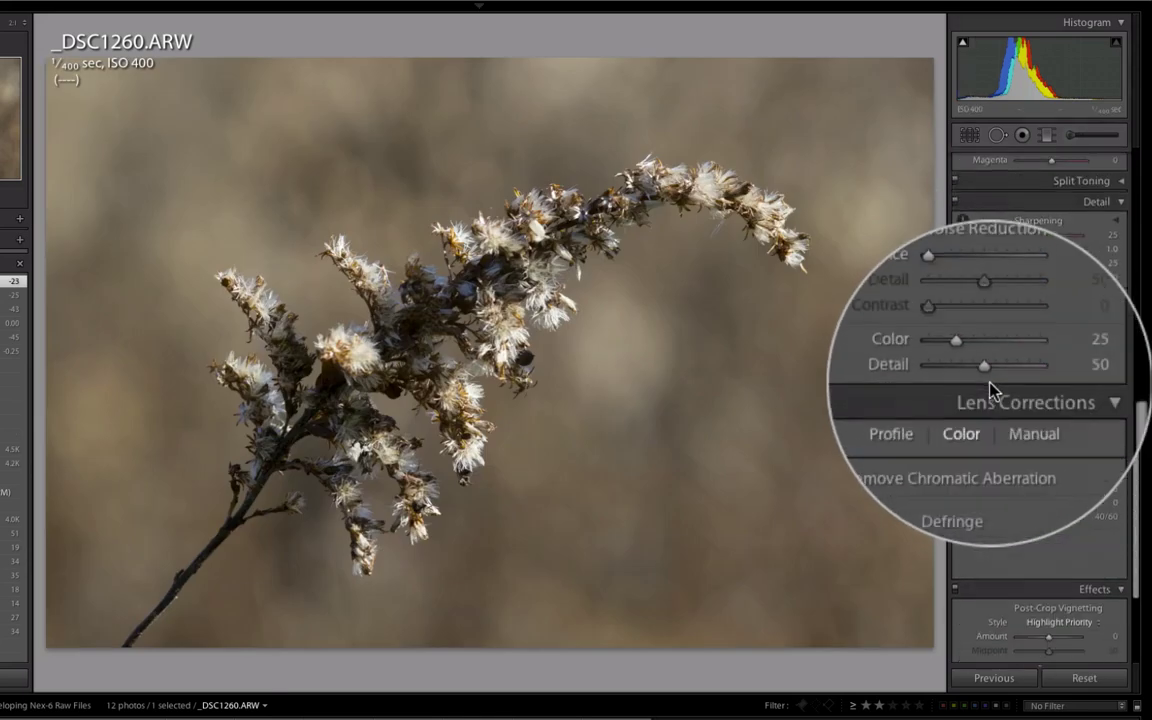
{"action": "scroll", "coordinate": [990, 390], "scroll_direction": "down", "scroll_amount": 3}
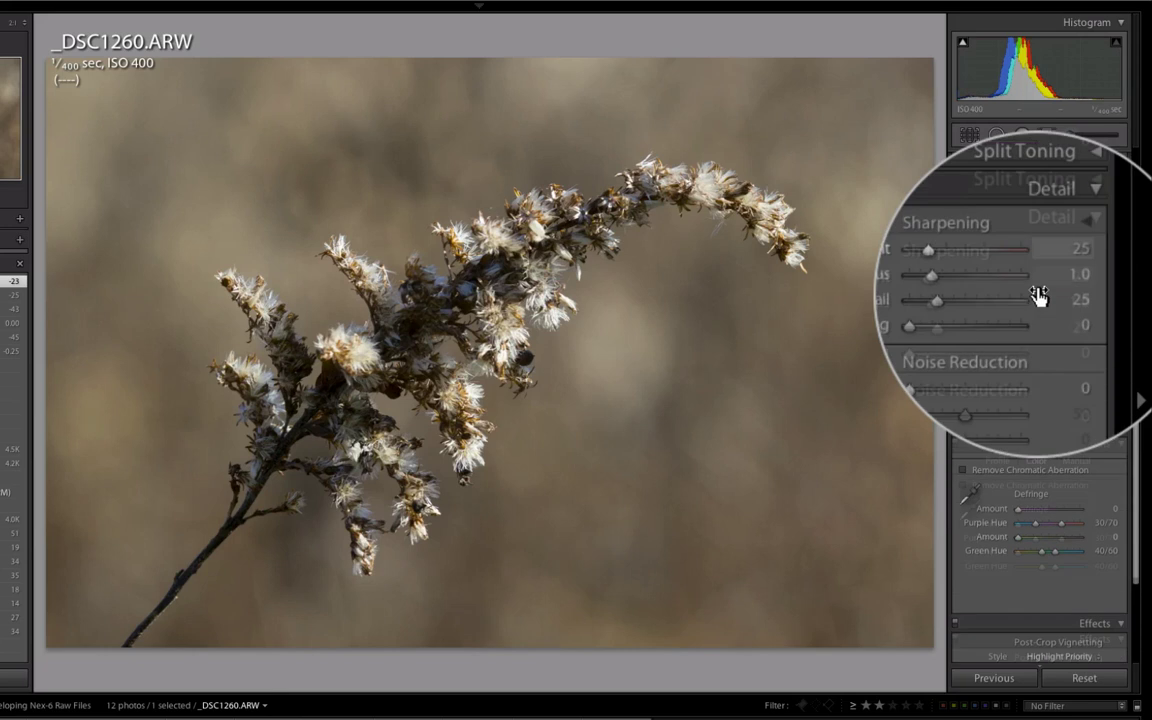
{"action": "scroll", "coordinate": [1040, 295], "scroll_direction": "down", "scroll_amount": 1}
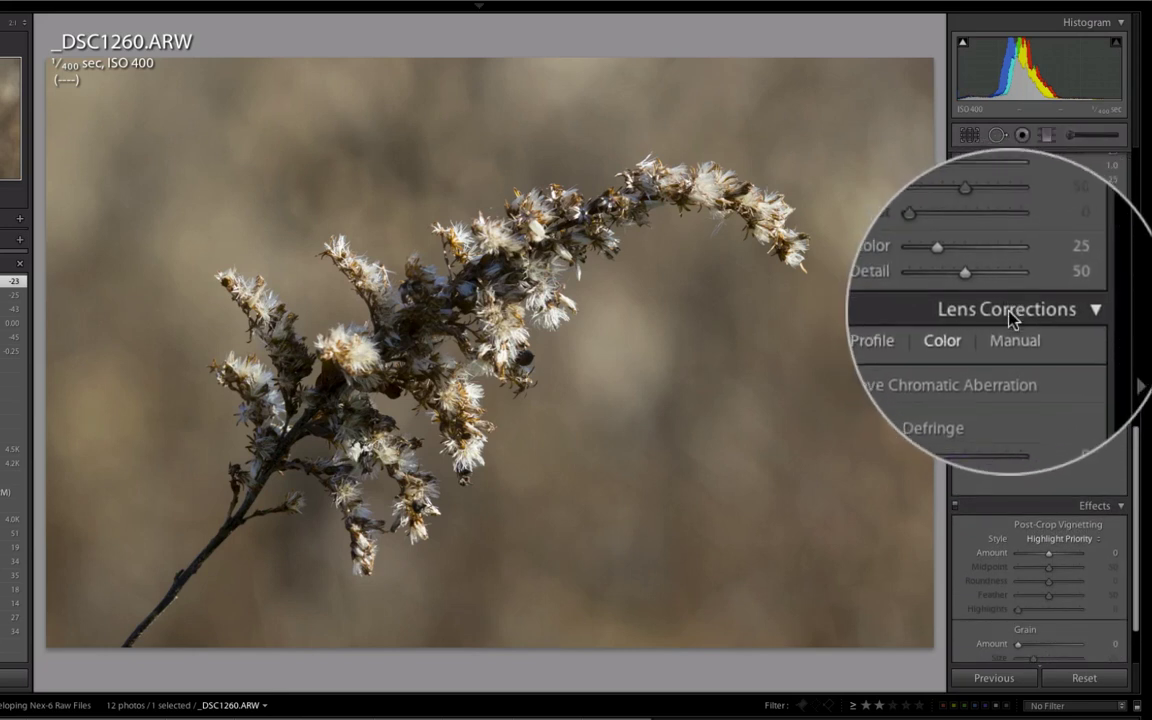
{"action": "left_click", "coordinate": [988, 332]}
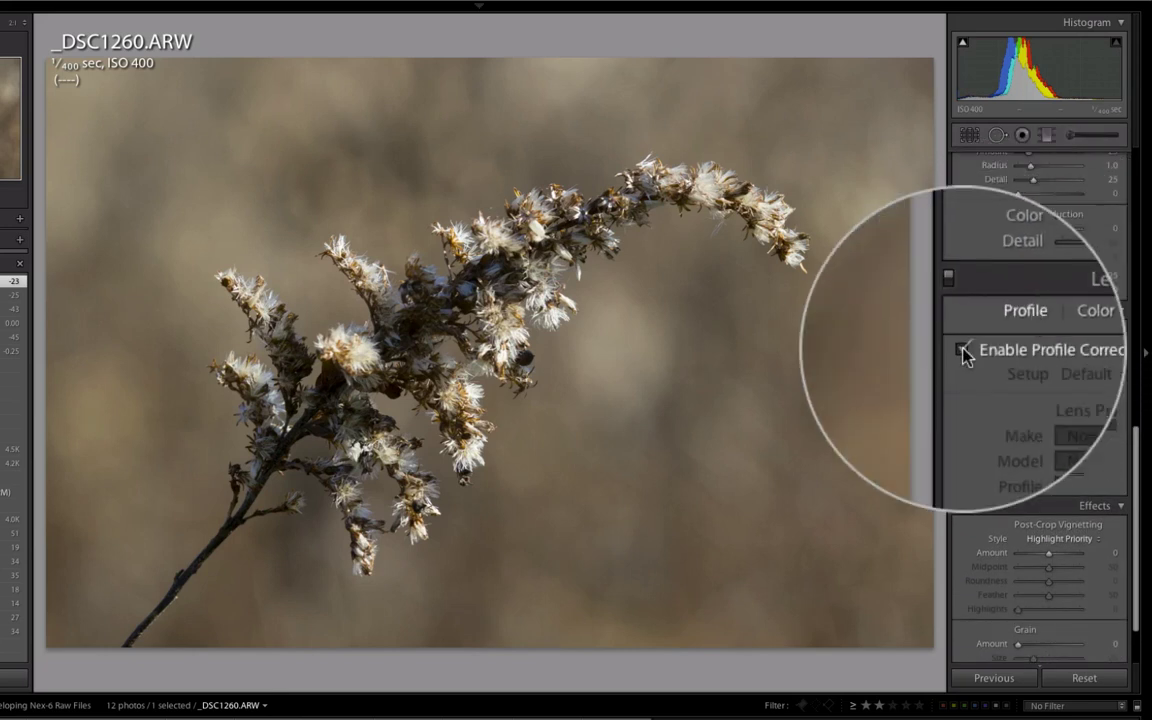
{"action": "left_click", "coordinate": [963, 350]}
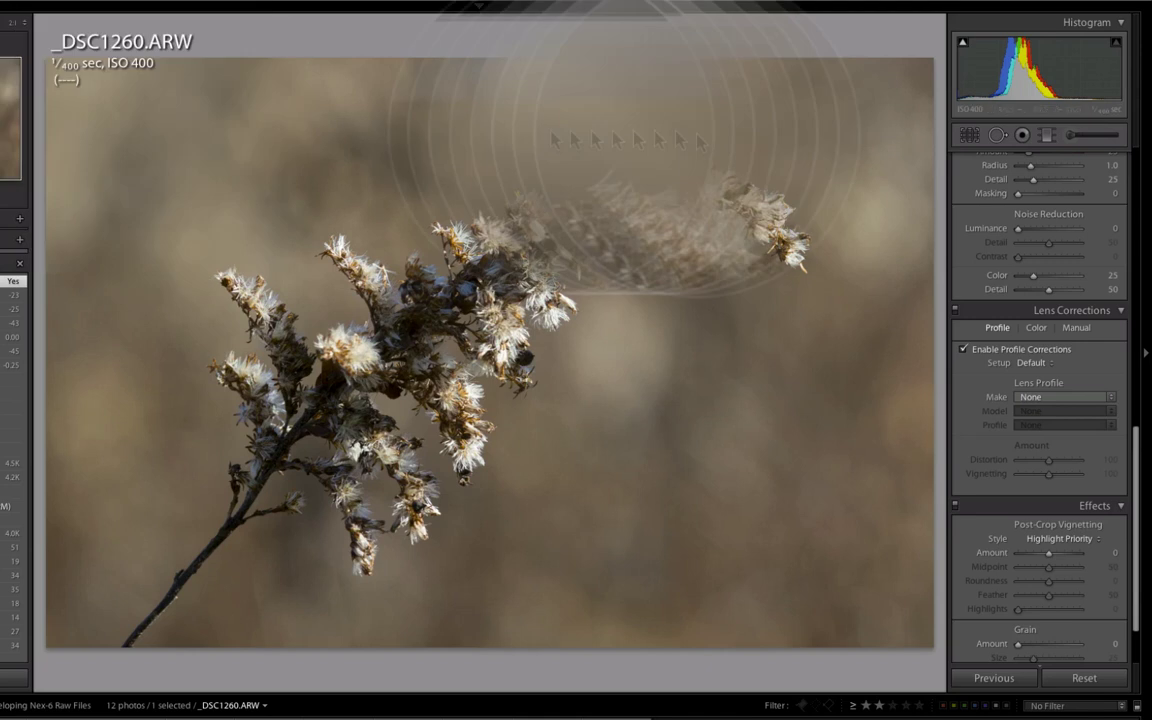
Choose the Canon EF 135mm f/2 L USM lens profile and enable removal of chromatic aberration.
{"action": "scroll", "coordinate": [990, 455], "scroll_direction": "up", "scroll_amount": 10}
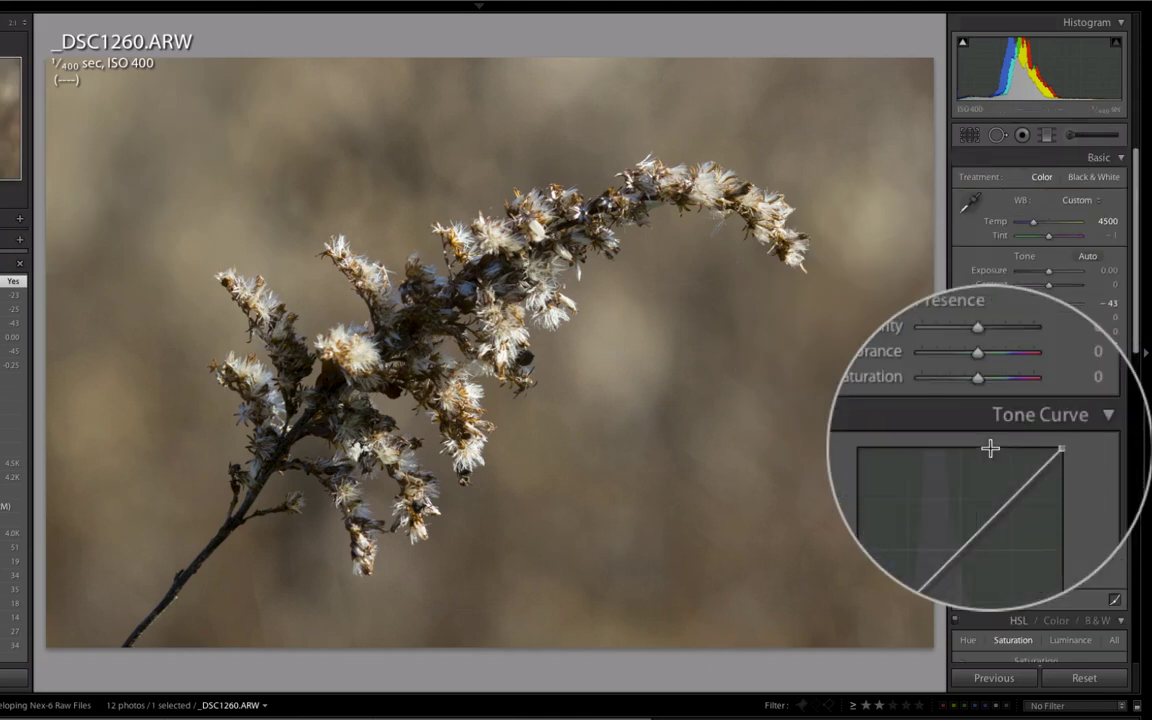
{"action": "scroll", "coordinate": [990, 448], "scroll_direction": "down", "scroll_amount": 3}
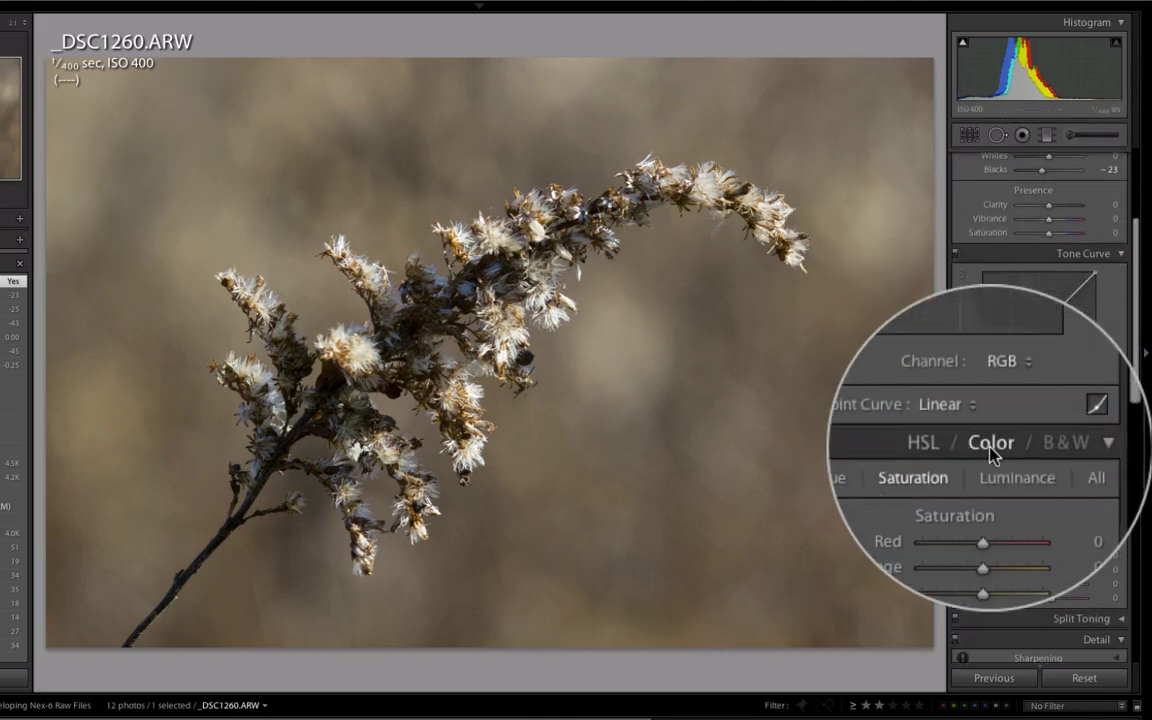
{"action": "scroll", "coordinate": [990, 452], "scroll_direction": "down", "scroll_amount": 8}
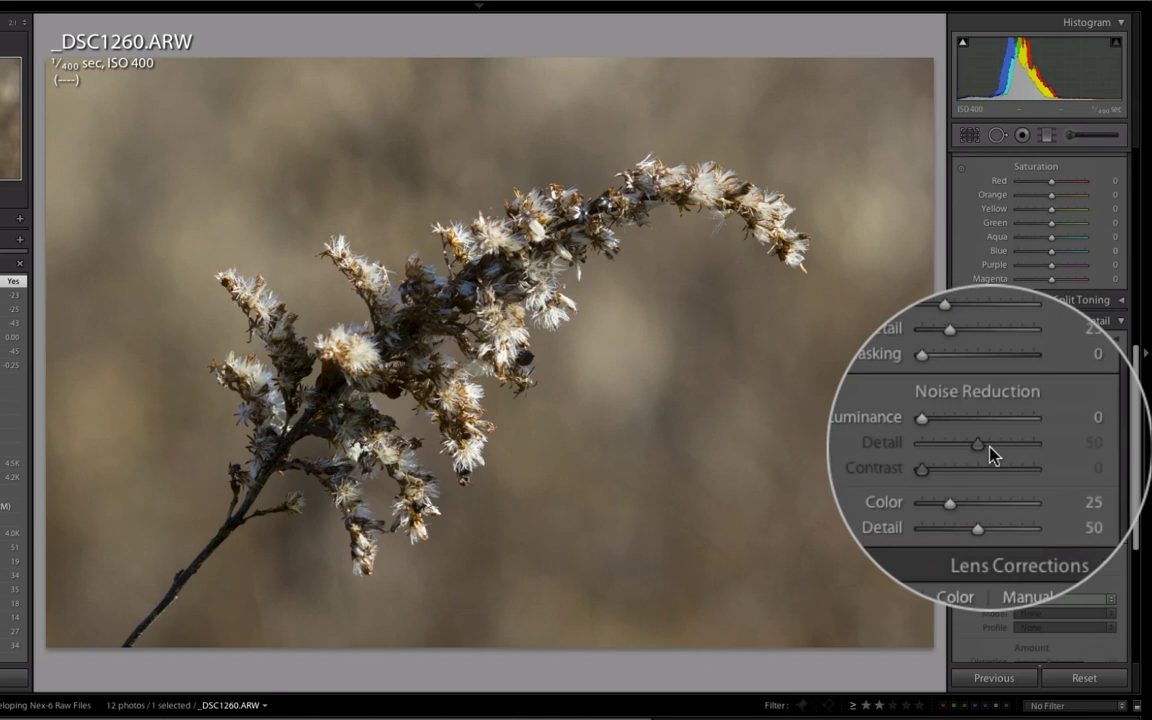
{"action": "scroll", "coordinate": [990, 455], "scroll_direction": "down", "scroll_amount": 6}
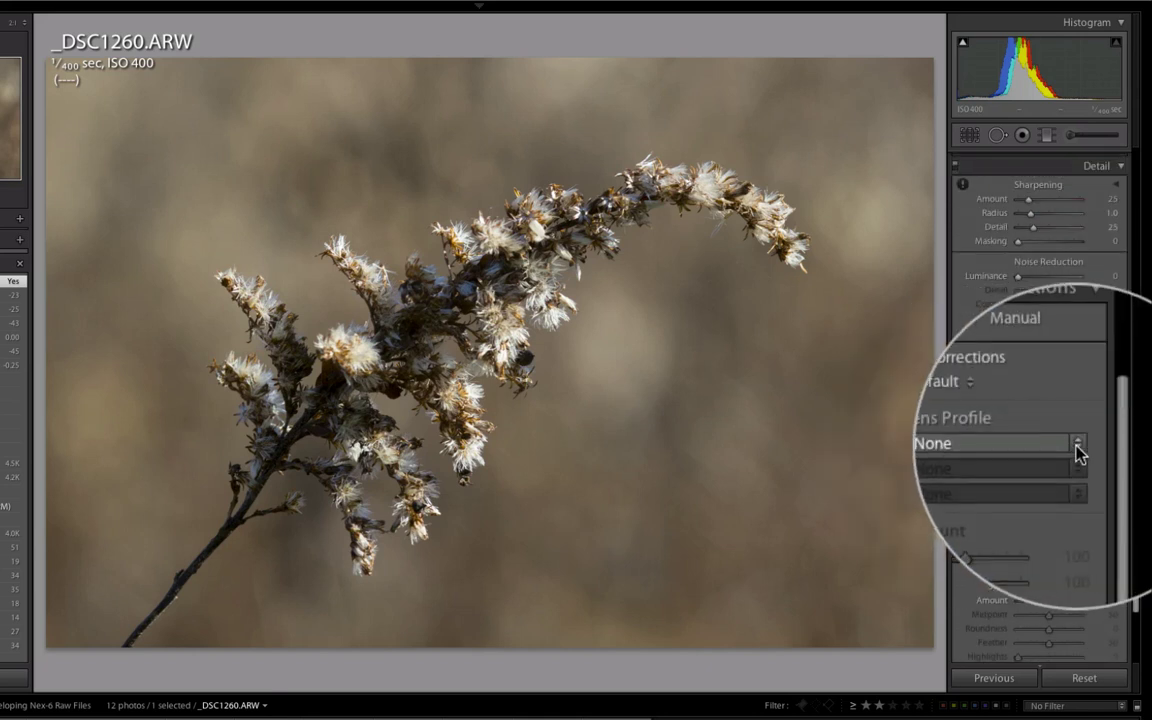
{"action": "left_click", "coordinate": [1078, 452]}
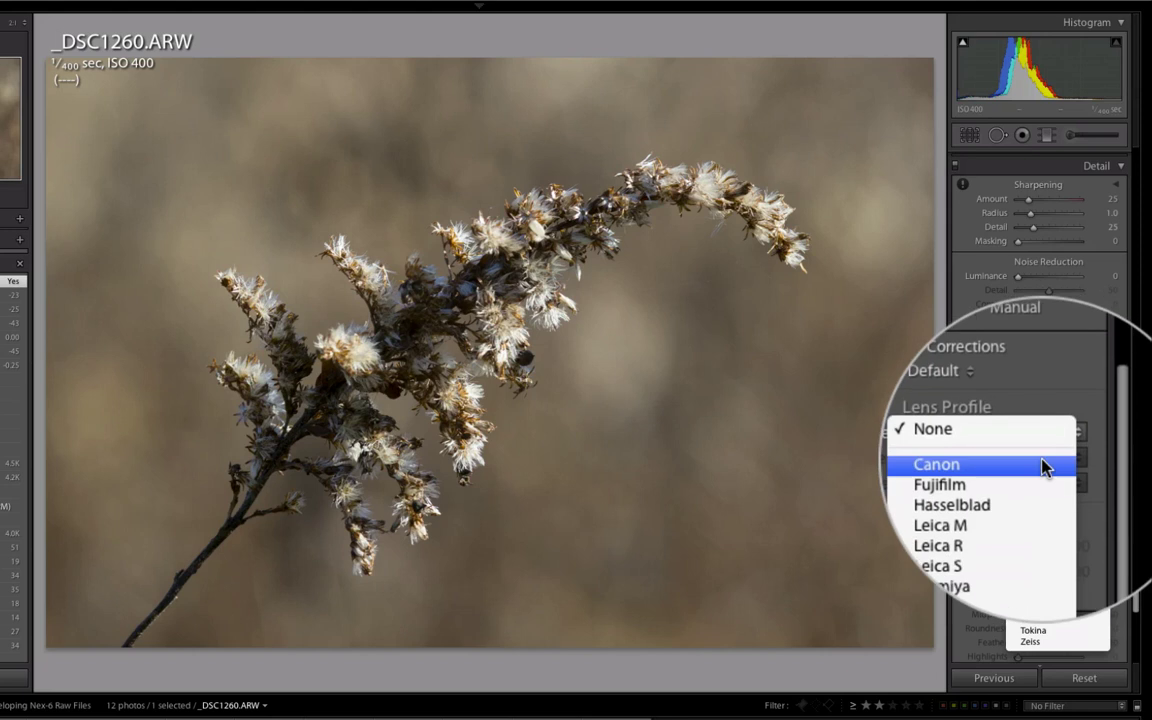
{"action": "left_click", "coordinate": [1042, 466]}
{"action": "left_click", "coordinate": [1080, 462]}
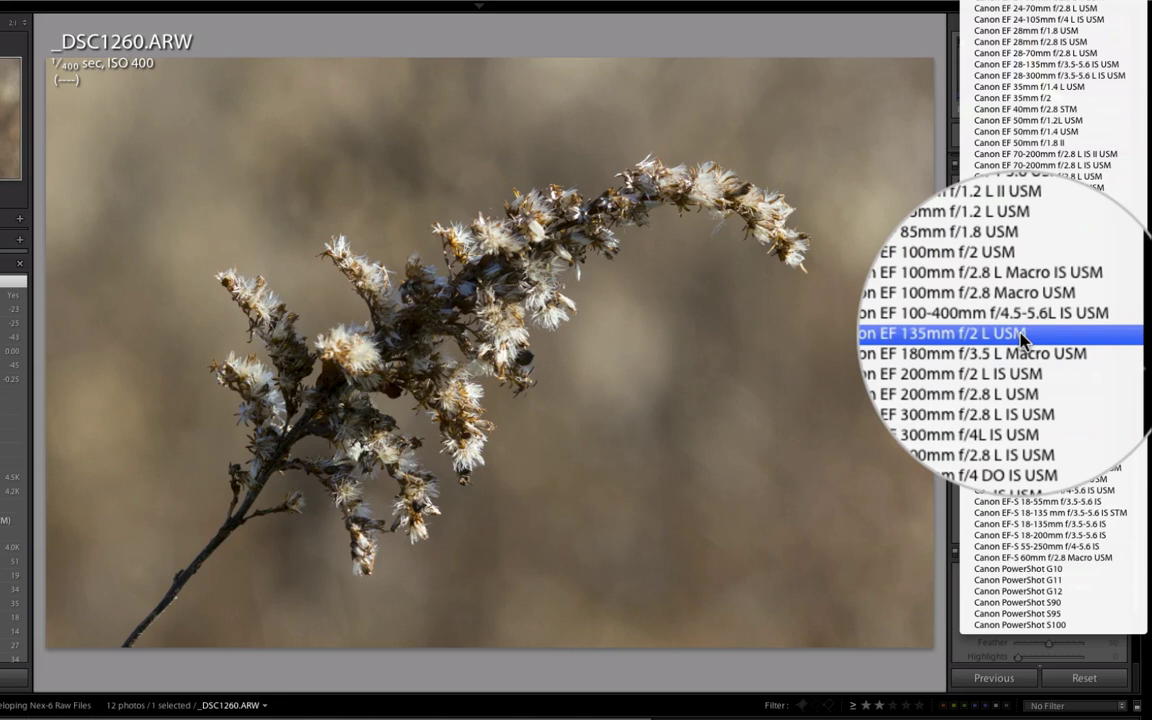
{"action": "left_click", "coordinate": [1022, 337]}
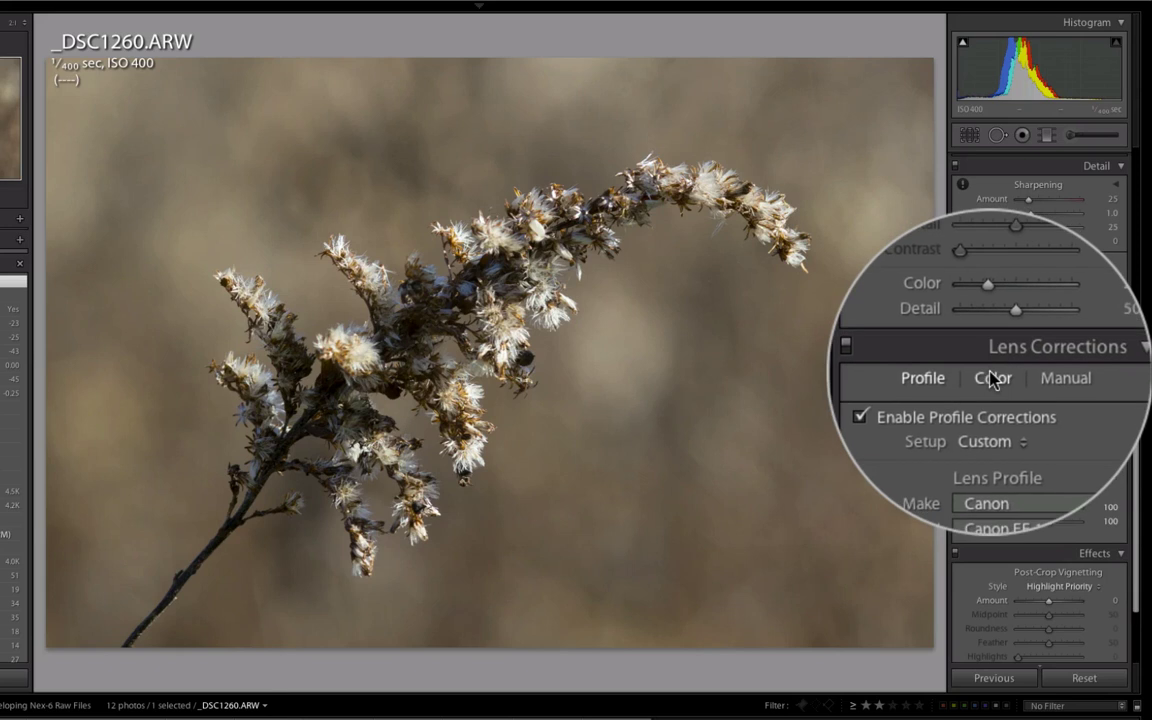
{"action": "left_click", "coordinate": [1030, 377]}
{"action": "left_click", "coordinate": [962, 400]}
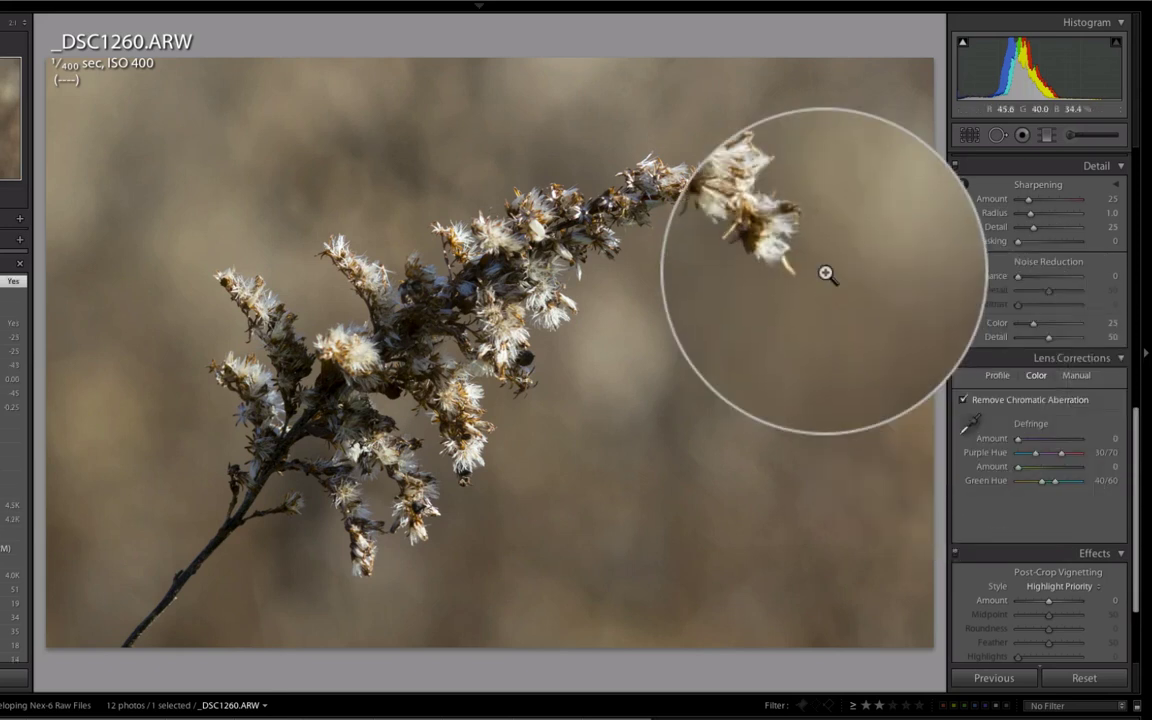
Darken the photo's edges with a Highlight Priority post-crop vignette: Amount -23, Midpoint 64 and Feather 69.
{"action": "scroll", "coordinate": [992, 500], "scroll_direction": "down", "scroll_amount": 3}
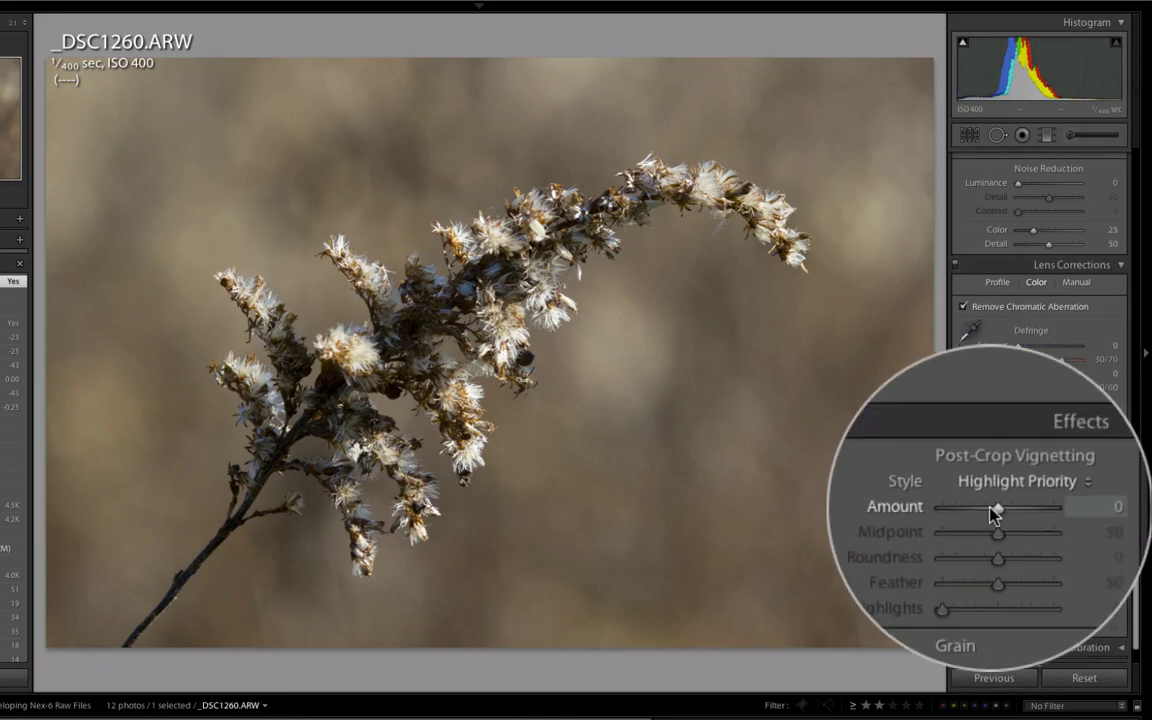
{"action": "left_click_drag", "start_coordinate": [995, 512], "coordinate": [990, 522]}
{"action": "left_click", "coordinate": [990, 553]}
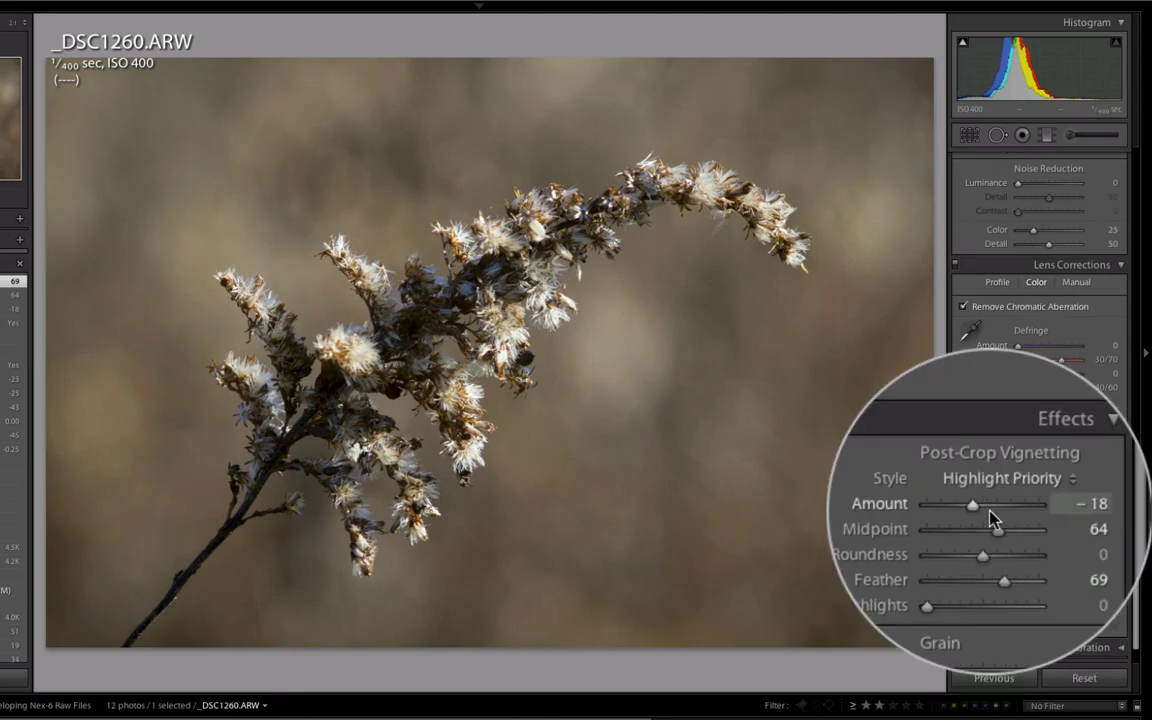
{"action": "left_click_drag", "start_coordinate": [987, 507], "coordinate": [990, 512]}
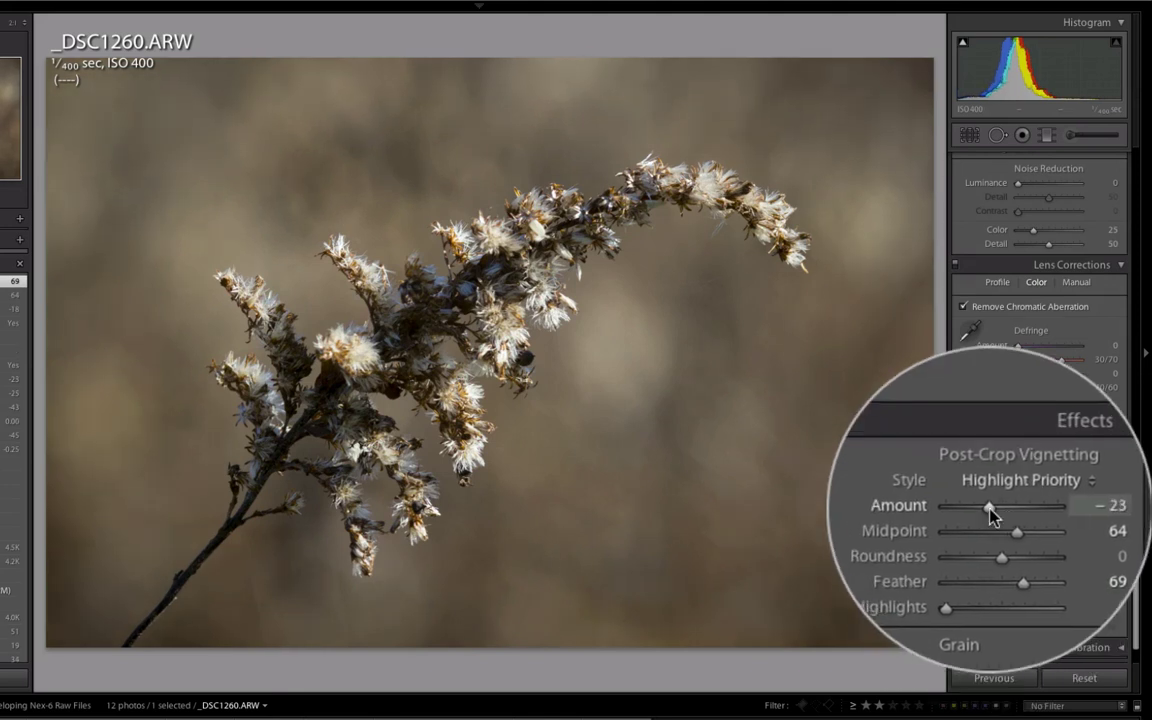
Apply a contrast preset to the RGB point curve.
{"action": "scroll", "coordinate": [990, 548], "scroll_direction": "up", "scroll_amount": 5}
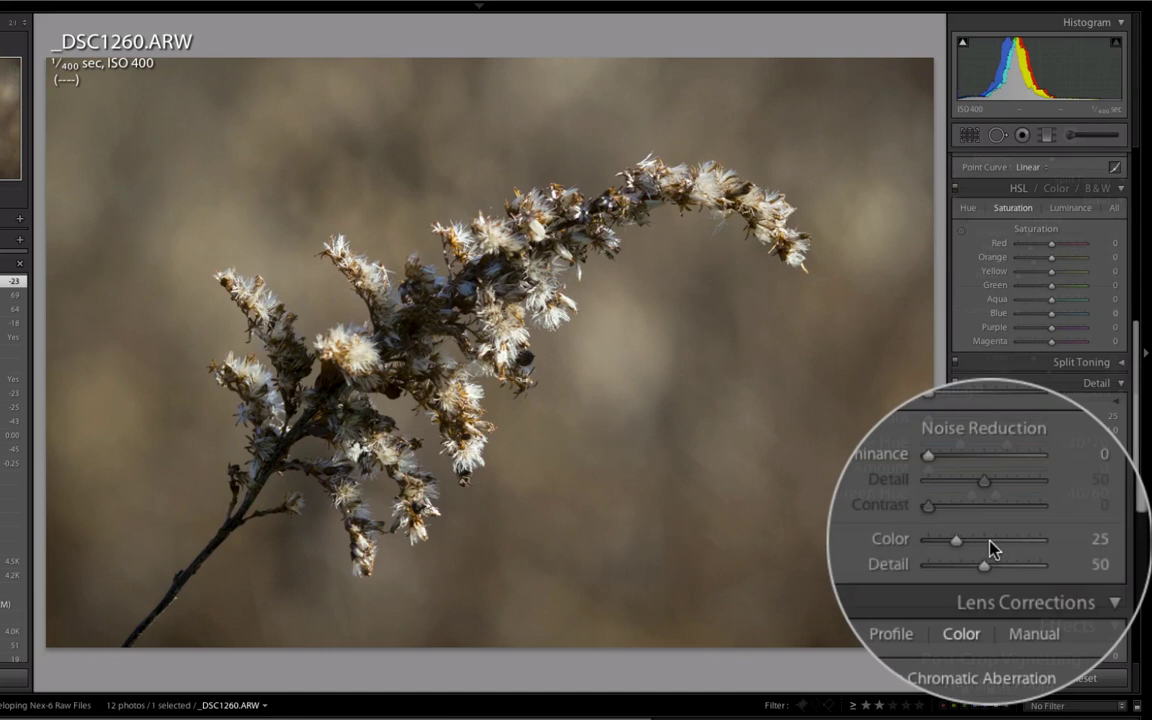
{"action": "scroll", "coordinate": [990, 548], "scroll_direction": "up", "scroll_amount": 5}
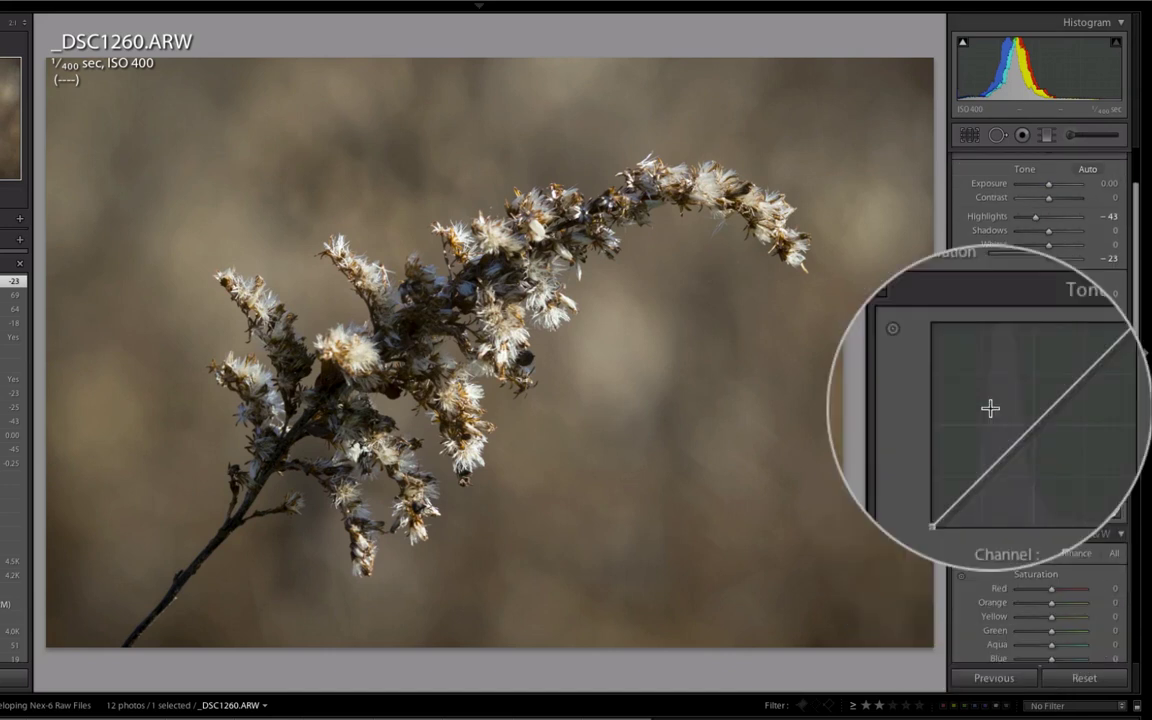
{"action": "scroll", "coordinate": [990, 408], "scroll_direction": "down", "scroll_amount": 3}
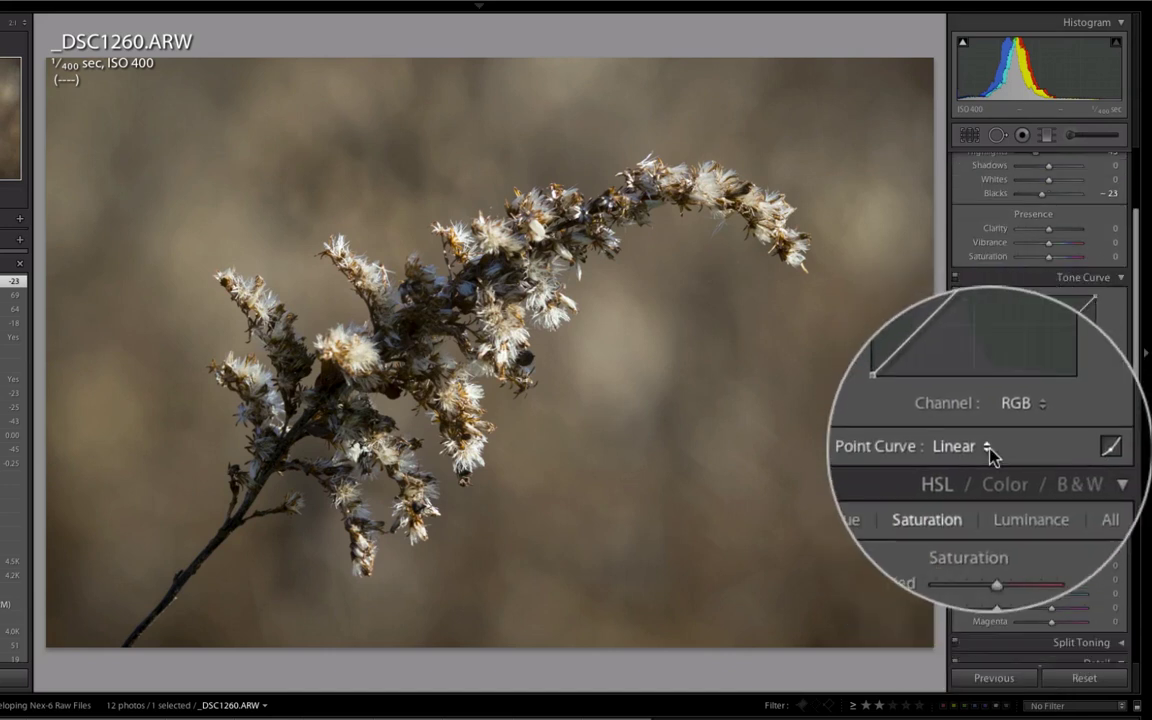
{"action": "left_click", "coordinate": [990, 450]}
{"action": "left_click", "coordinate": [995, 458]}
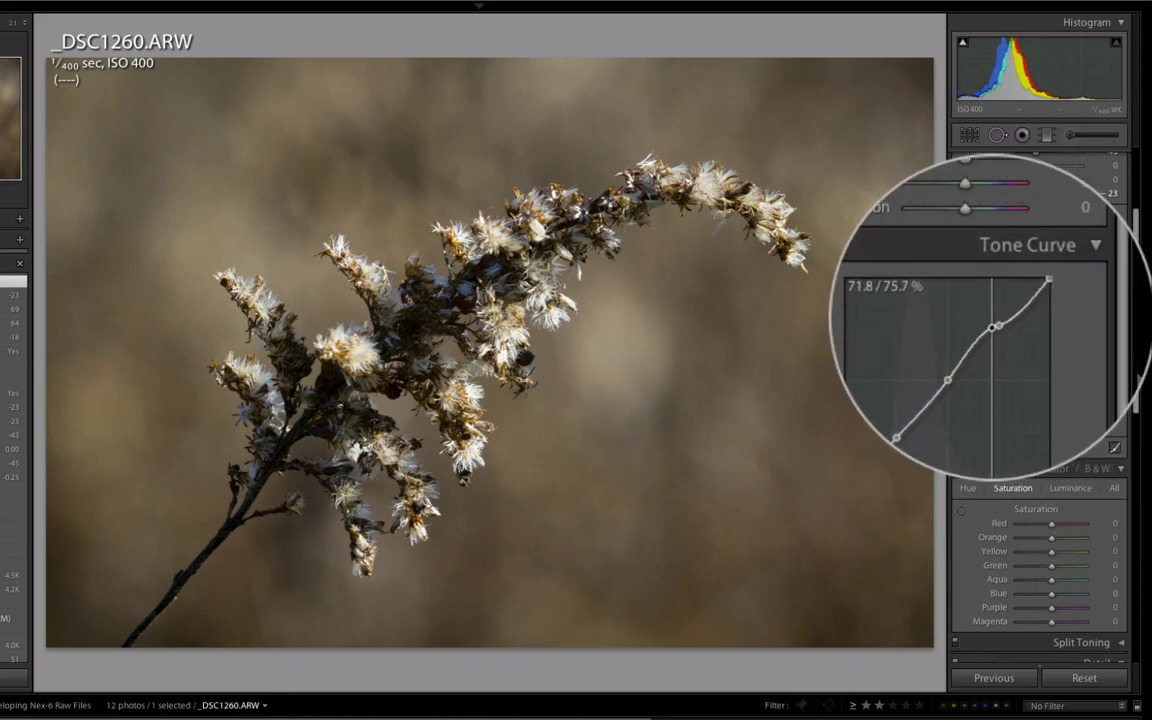
Shape the RGB point curve of _DSC1260 into a gentle custom S-curve, raising the highlights and lowering the shadows.
{"action": "mouse_move", "coordinate": [995, 324]}
{"action": "left_mouse_down"}
{"action": "mouse_move", "coordinate": [993, 314]}
{"action": "mouse_move", "coordinate": [997, 326]}
{"action": "left_mouse_up"}
{"action": "key", "text": "ctrl+z"}
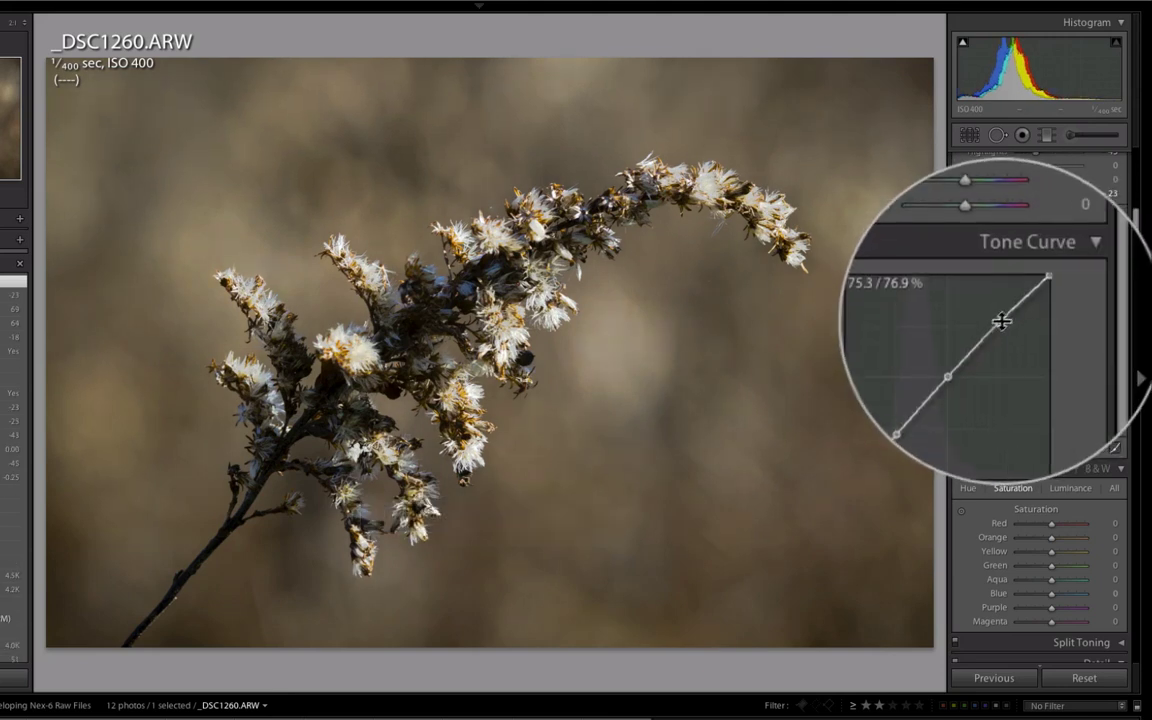
{"action": "left_click_drag", "start_coordinate": [1000, 321], "coordinate": [1123, 340]}
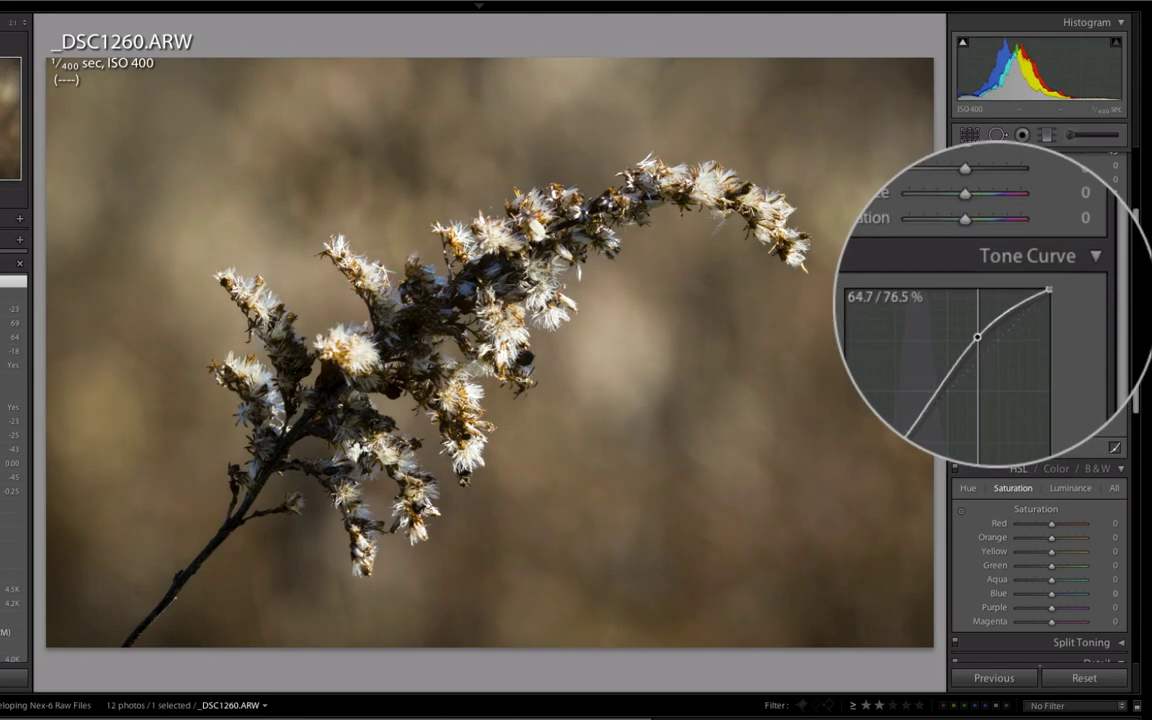
{"action": "left_click_drag", "start_coordinate": [1054, 319], "coordinate": [1056, 322]}
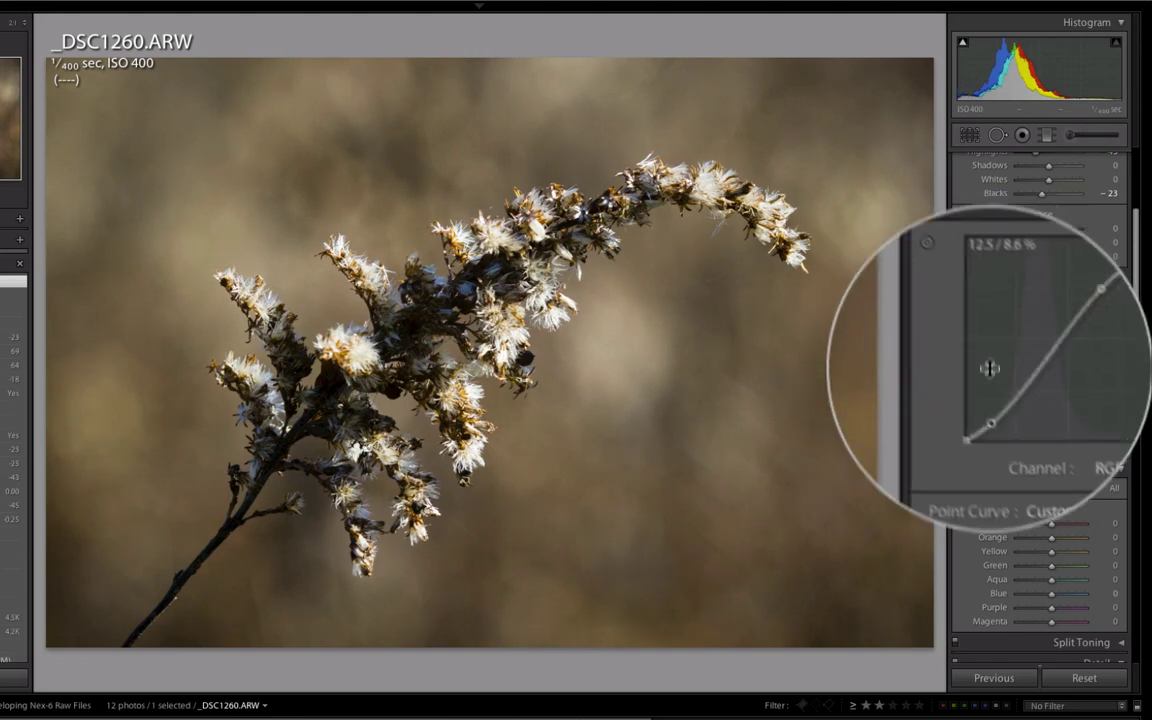
{"action": "left_click_drag", "start_coordinate": [989, 400], "coordinate": [957, 350]}
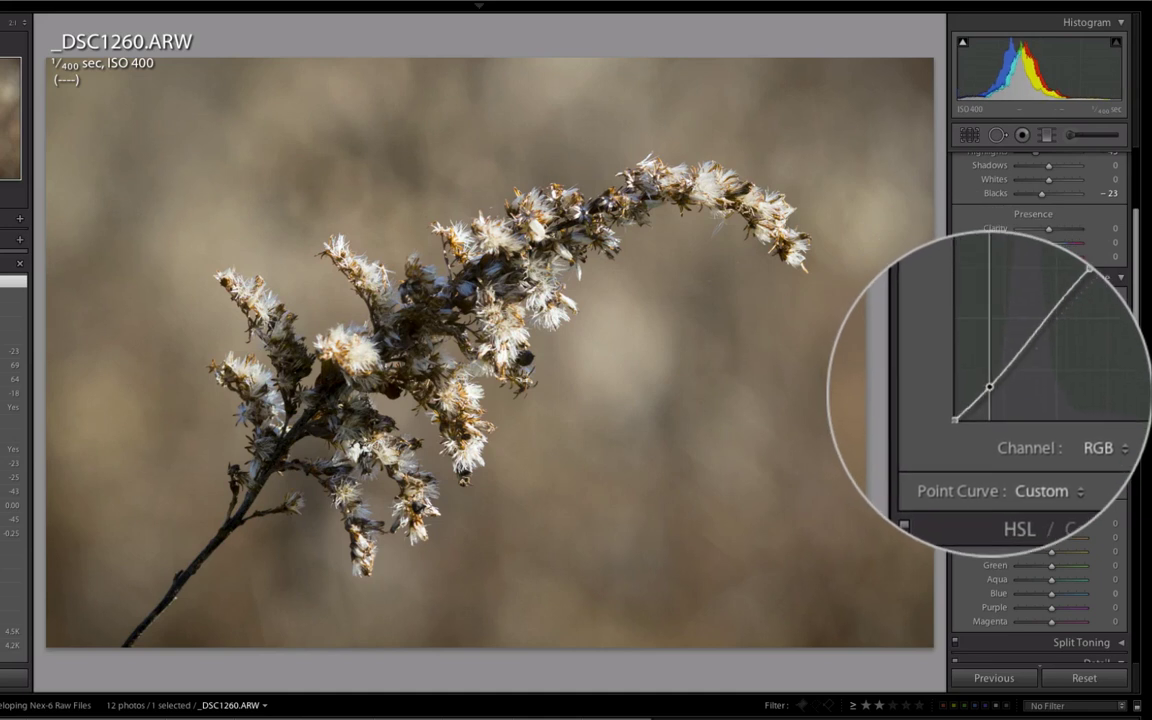
{"action": "left_click_drag", "start_coordinate": [989, 387], "coordinate": [986, 393]}
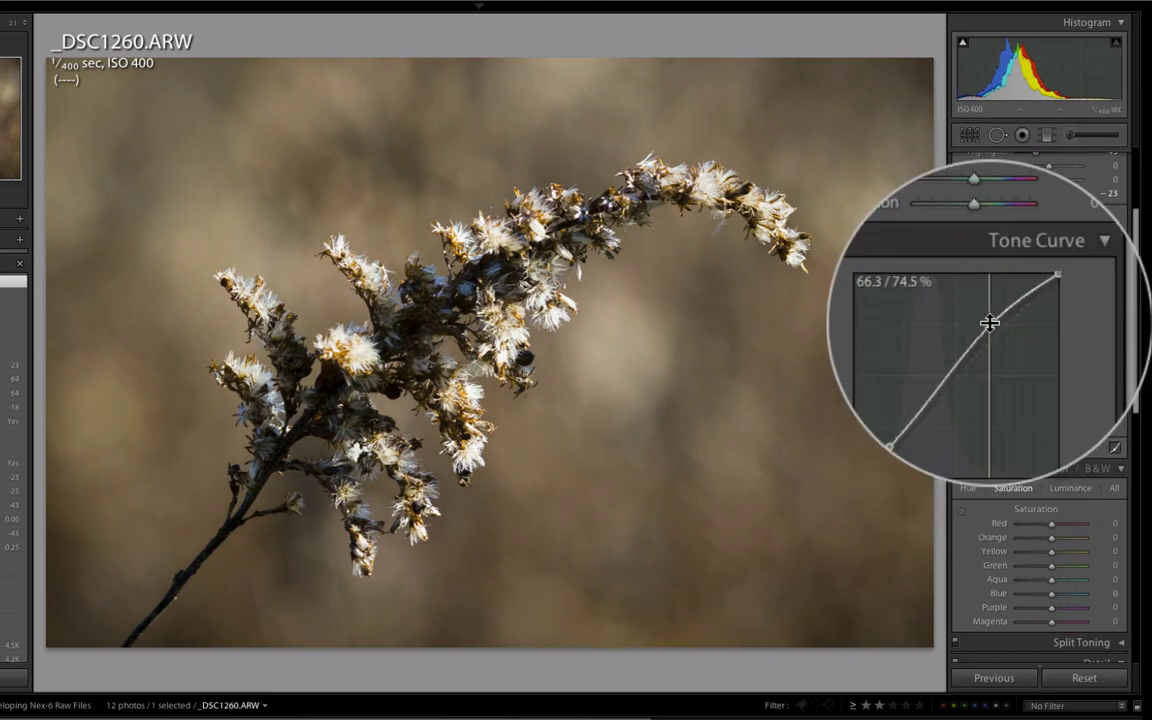
{"action": "mouse_move", "coordinate": [988, 326]}
{"action": "left_mouse_down"}
{"action": "mouse_move", "coordinate": [977, 319]}
{"action": "mouse_move", "coordinate": [989, 327]}
{"action": "left_mouse_up"}
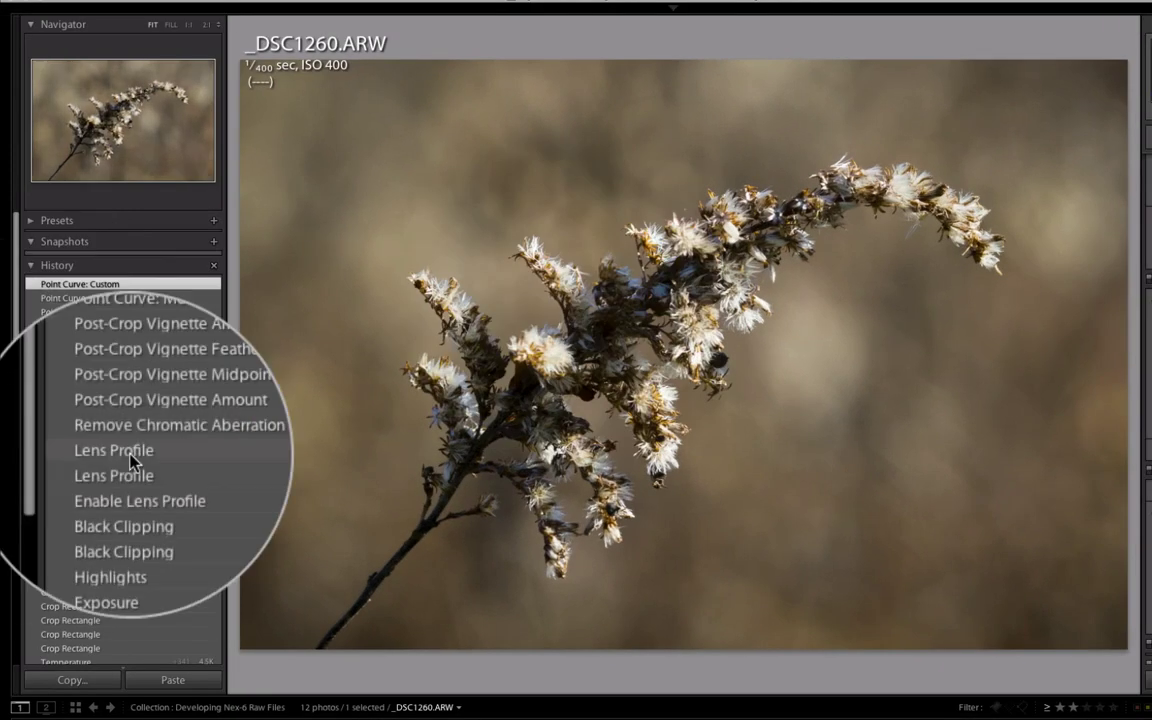
Compare the edited photo with its original Import state in the history, and return to the latest edit.
{"action": "scroll", "coordinate": [165, 458], "scroll_direction": "down", "scroll_amount": 3}
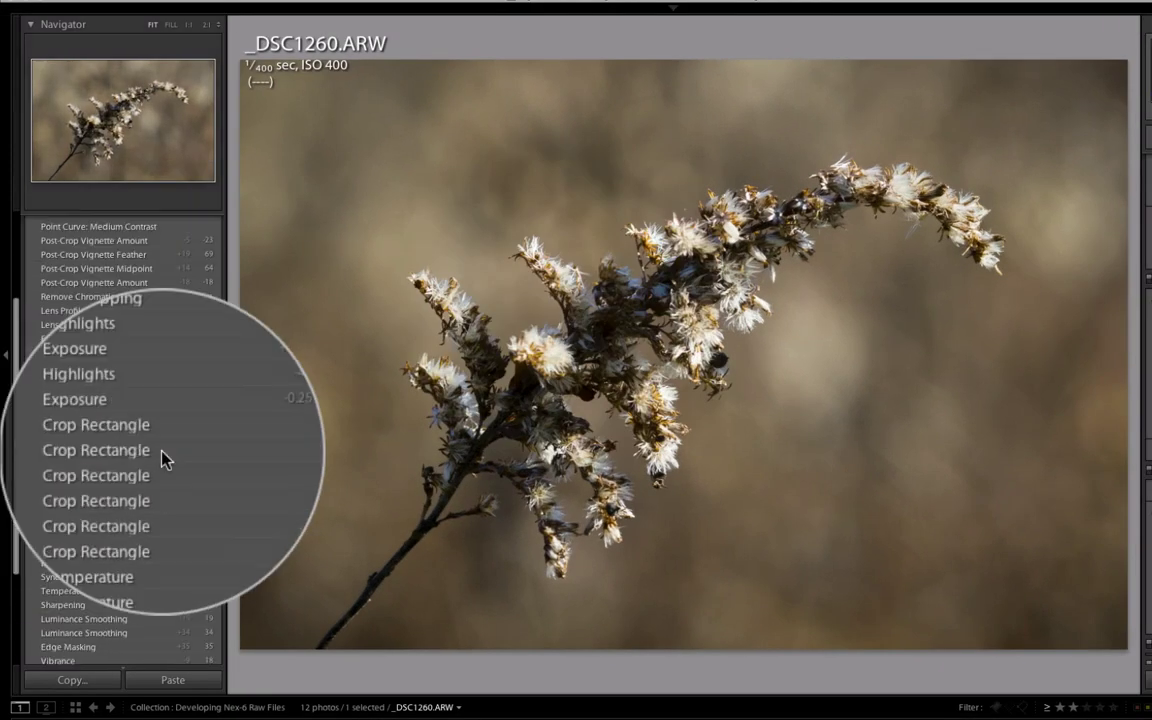
{"action": "scroll", "coordinate": [165, 458], "scroll_direction": "down", "scroll_amount": 5}
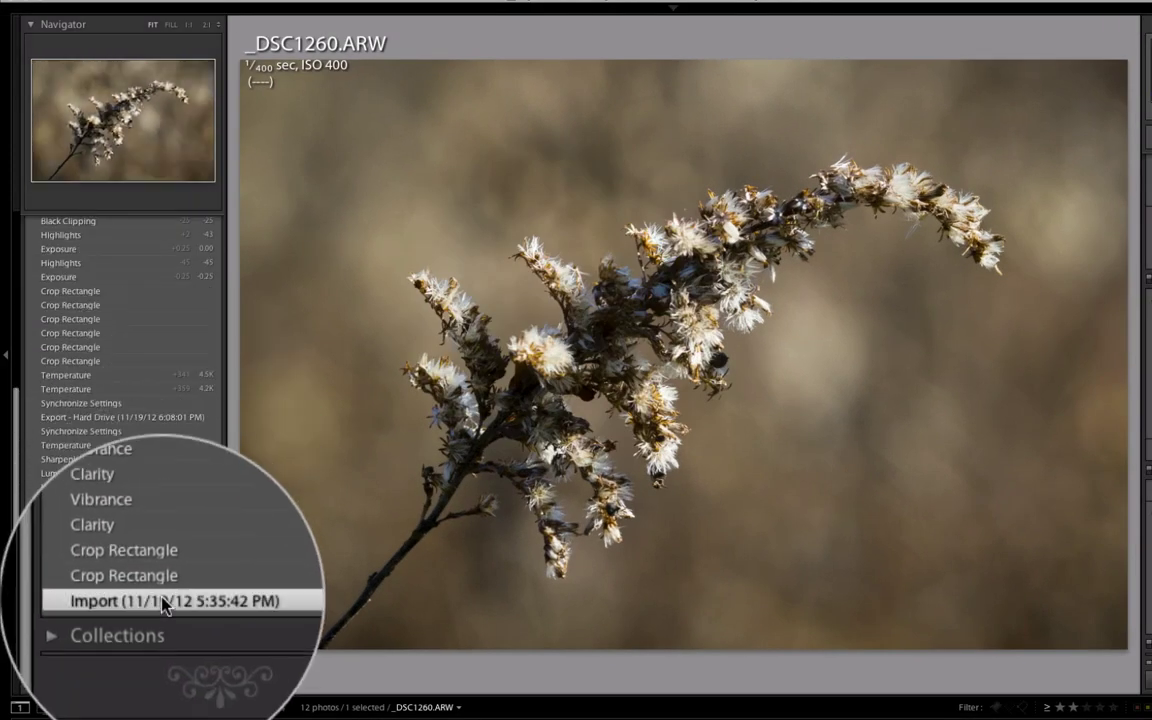
{"action": "left_click", "coordinate": [163, 605]}
{"action": "scroll", "coordinate": [160, 520], "scroll_direction": "up", "scroll_amount": 10}
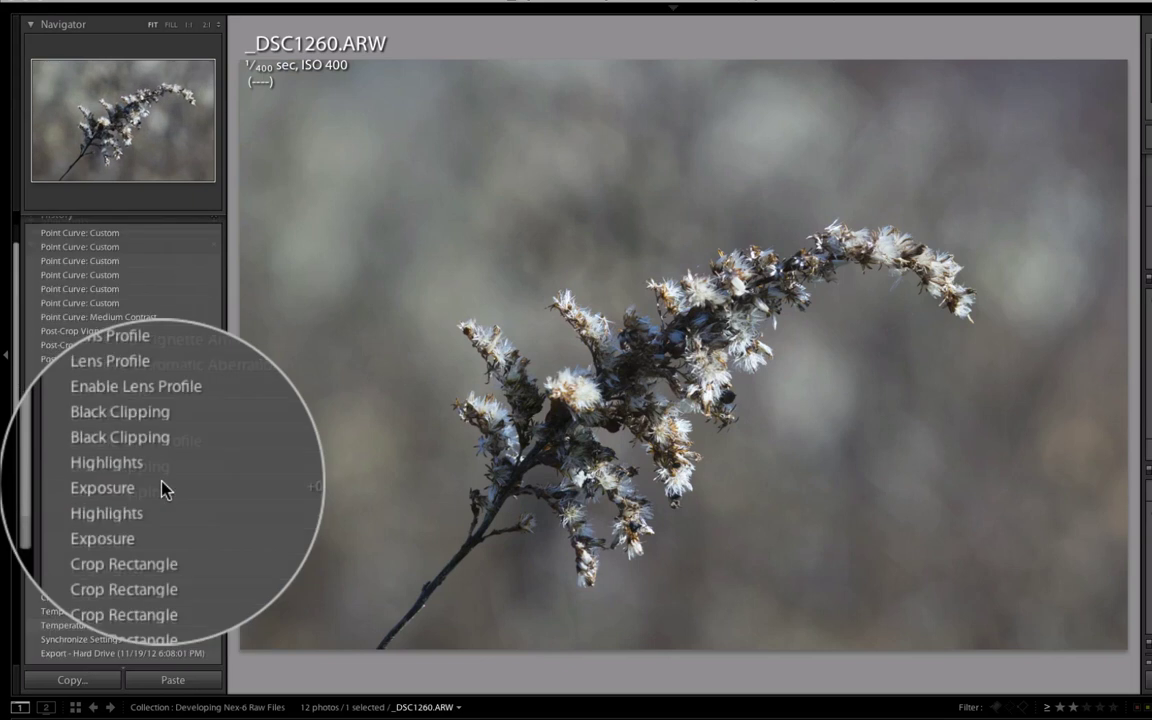
{"action": "scroll", "coordinate": [150, 380], "scroll_direction": "up", "scroll_amount": 3}
{"action": "left_click", "coordinate": [165, 287]}
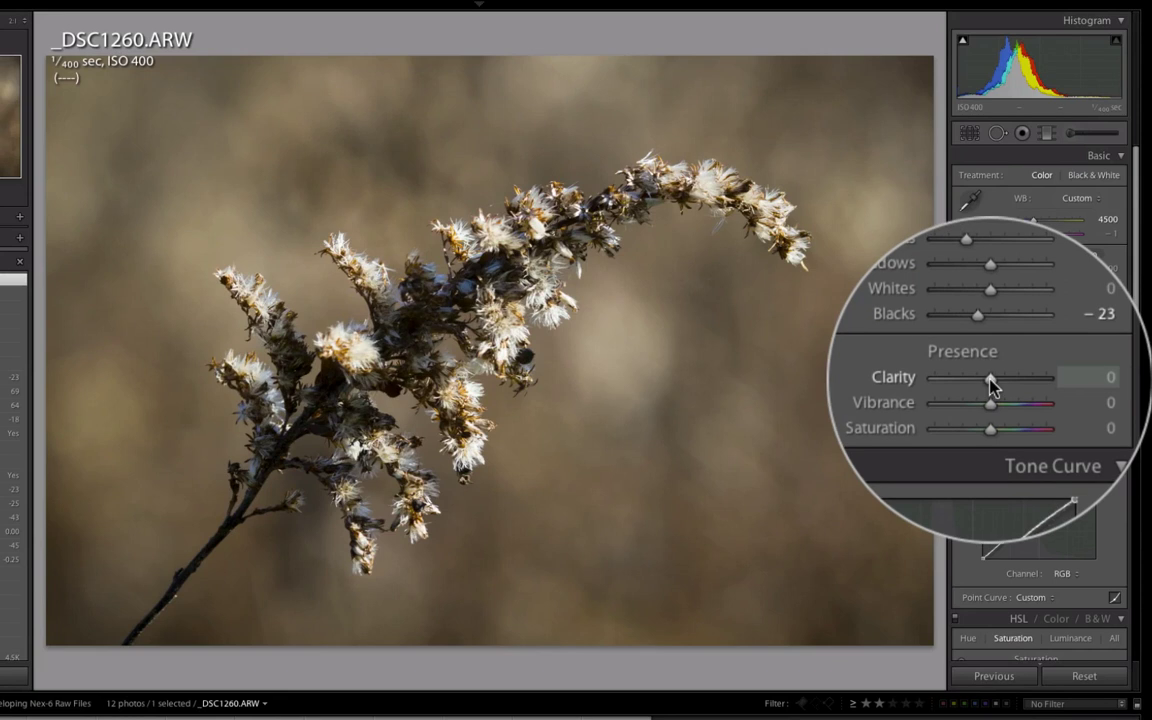
Set the photo's Clarity to +34 and Vibrance to +27.
{"action": "mouse_move", "coordinate": [990, 385]}
{"action": "left_mouse_down"}
{"action": "mouse_move", "coordinate": [1012, 385]}
{"action": "mouse_move", "coordinate": [992, 386]}
{"action": "left_mouse_up"}
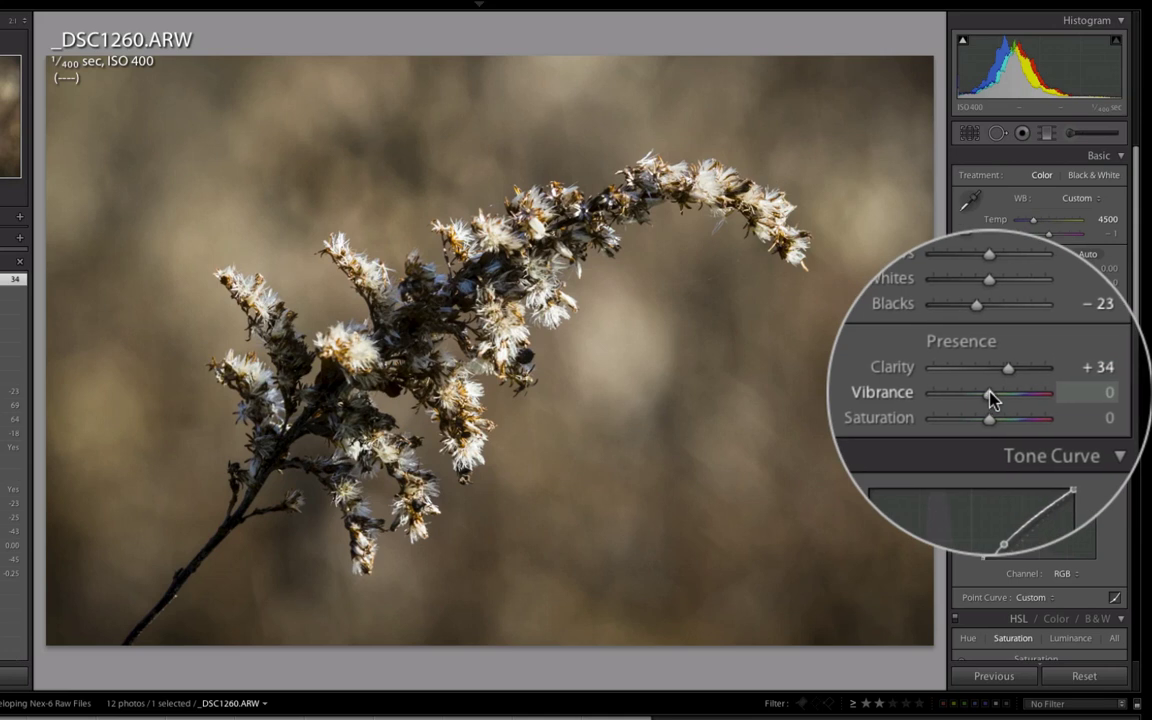
{"action": "mouse_move", "coordinate": [991, 399]}
{"action": "left_mouse_down"}
{"action": "mouse_move", "coordinate": [1012, 399]}
{"action": "mouse_move", "coordinate": [988, 398]}
{"action": "left_mouse_up"}
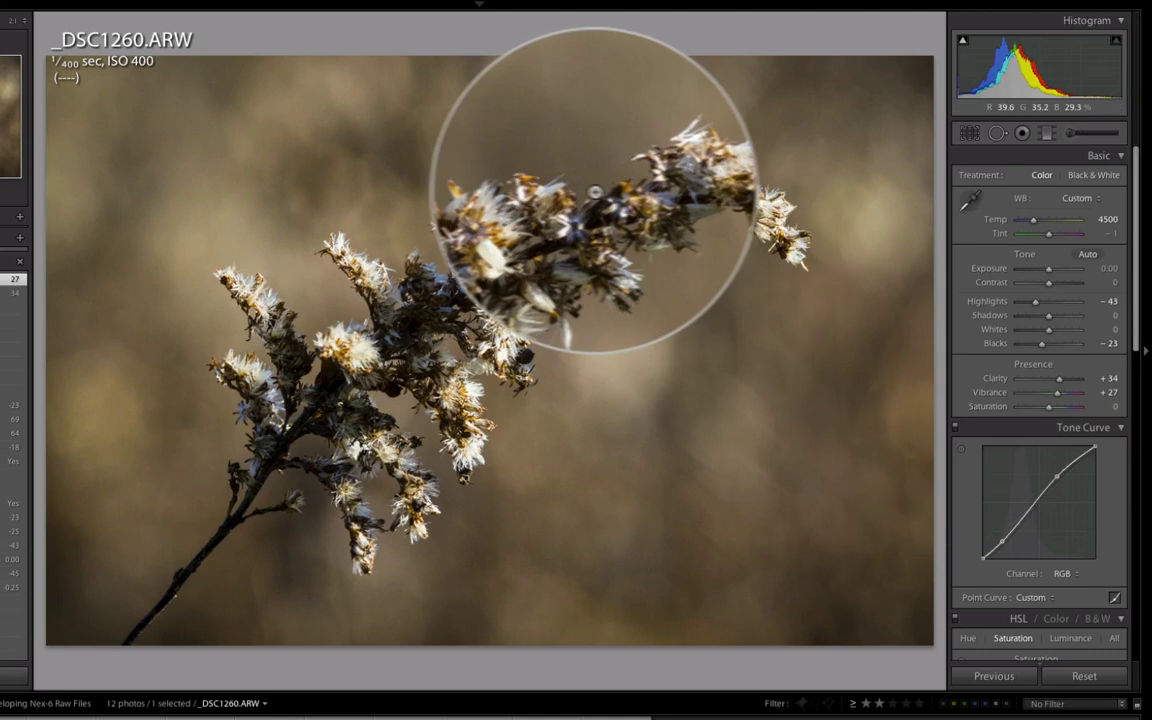
Inspect the plant up close while setting Luminance noise reduction to 19, sharpening Masking to 76 and sharpening Amount to 39.
{"action": "left_click", "coordinate": [534, 214]}
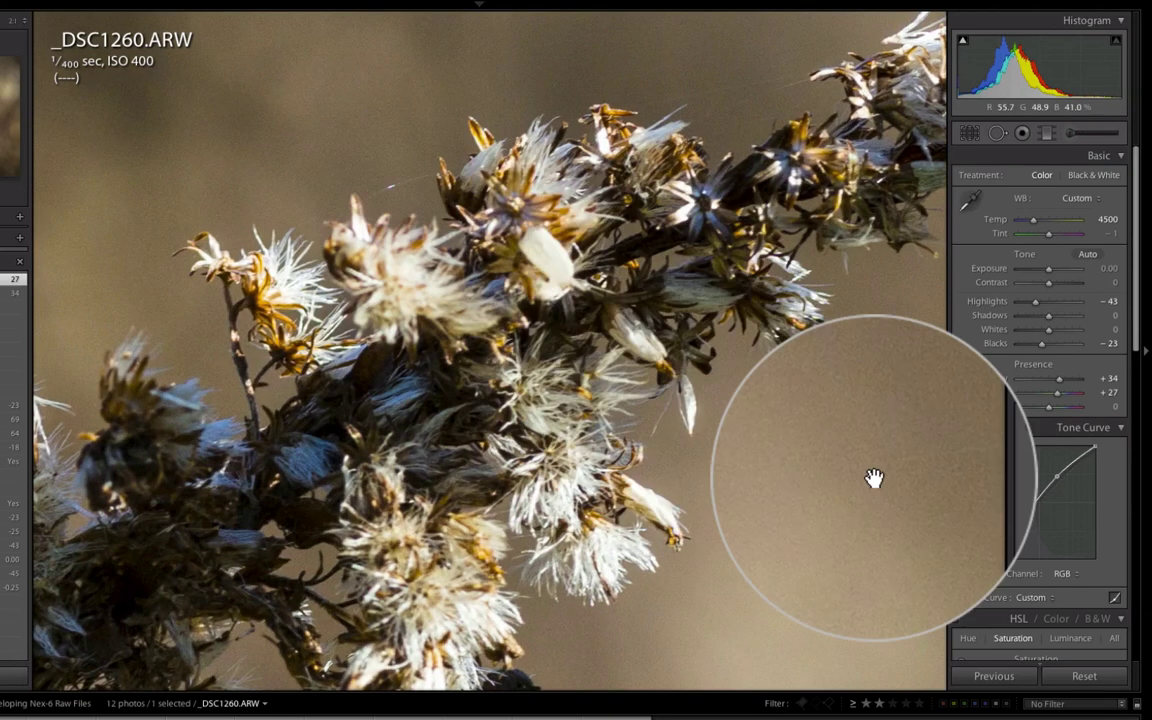
{"action": "scroll", "coordinate": [1012, 535], "scroll_direction": "down", "scroll_amount": 10}
{"action": "scroll", "coordinate": [1012, 537], "scroll_direction": "up", "scroll_amount": 6}
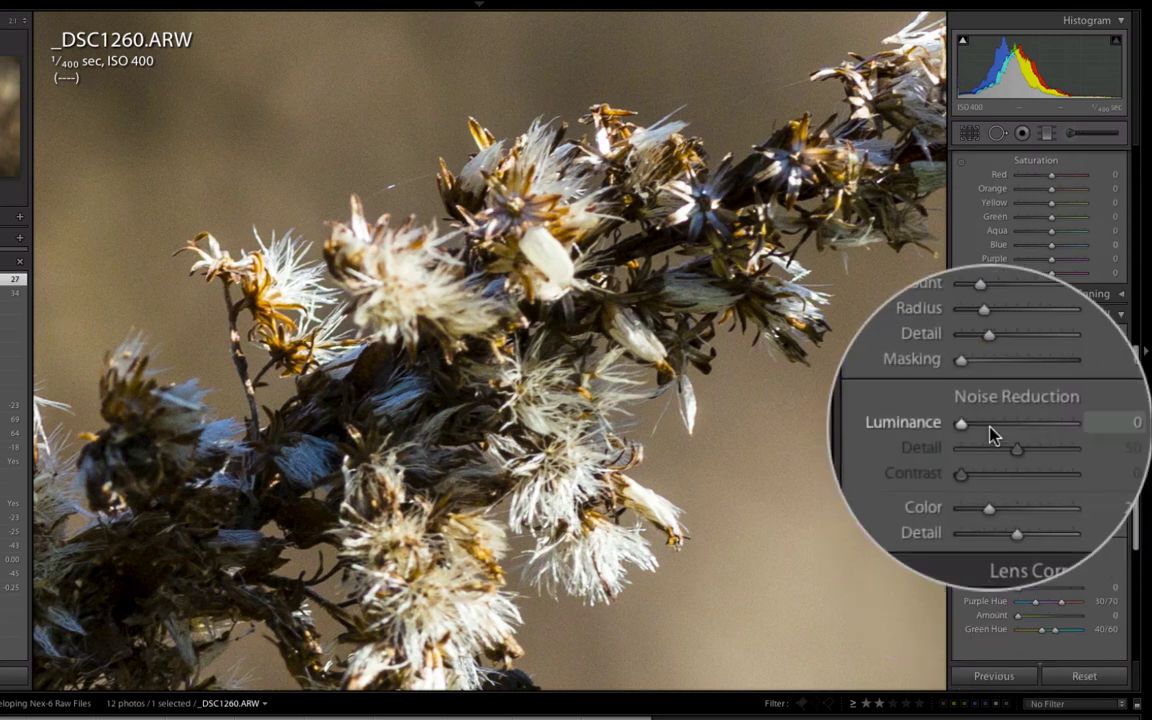
{"action": "left_click", "coordinate": [989, 427]}
{"action": "left_click_drag", "start_coordinate": [989, 428], "coordinate": [986, 428]}
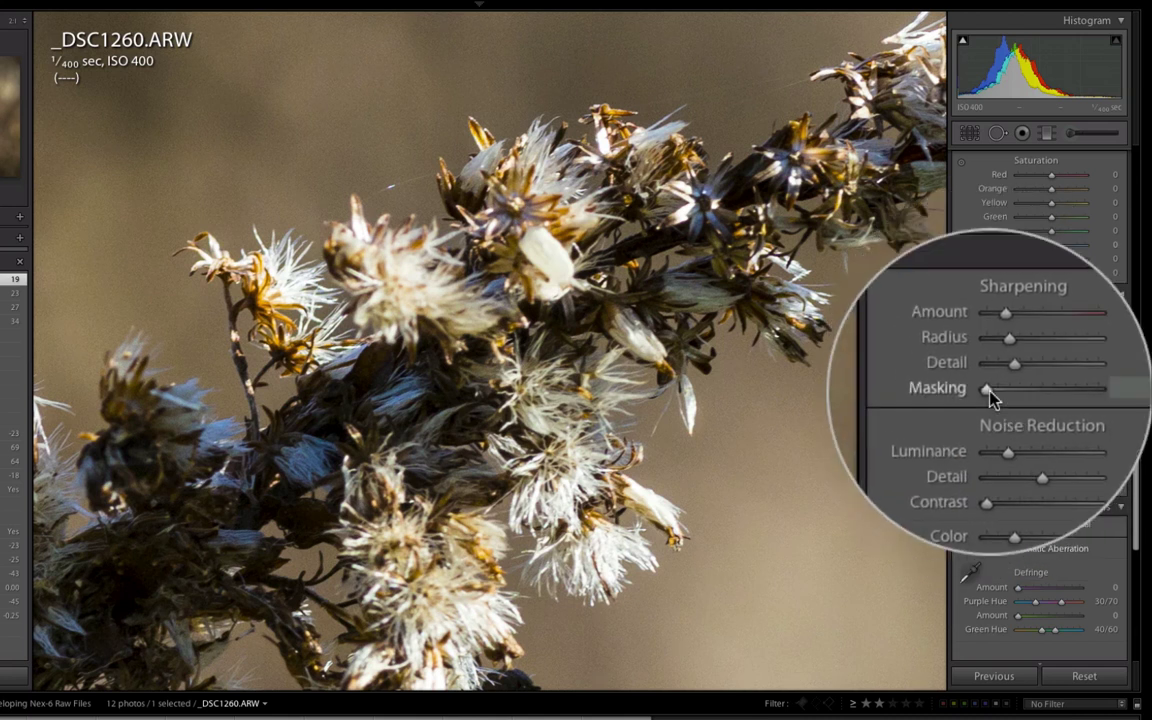
{"action": "mouse_move", "coordinate": [988, 392]}
{"action": "left_mouse_down"}
{"action": "mouse_move", "coordinate": [1010, 392]}
{"action": "mouse_move", "coordinate": [997, 394]}
{"action": "left_mouse_up"}
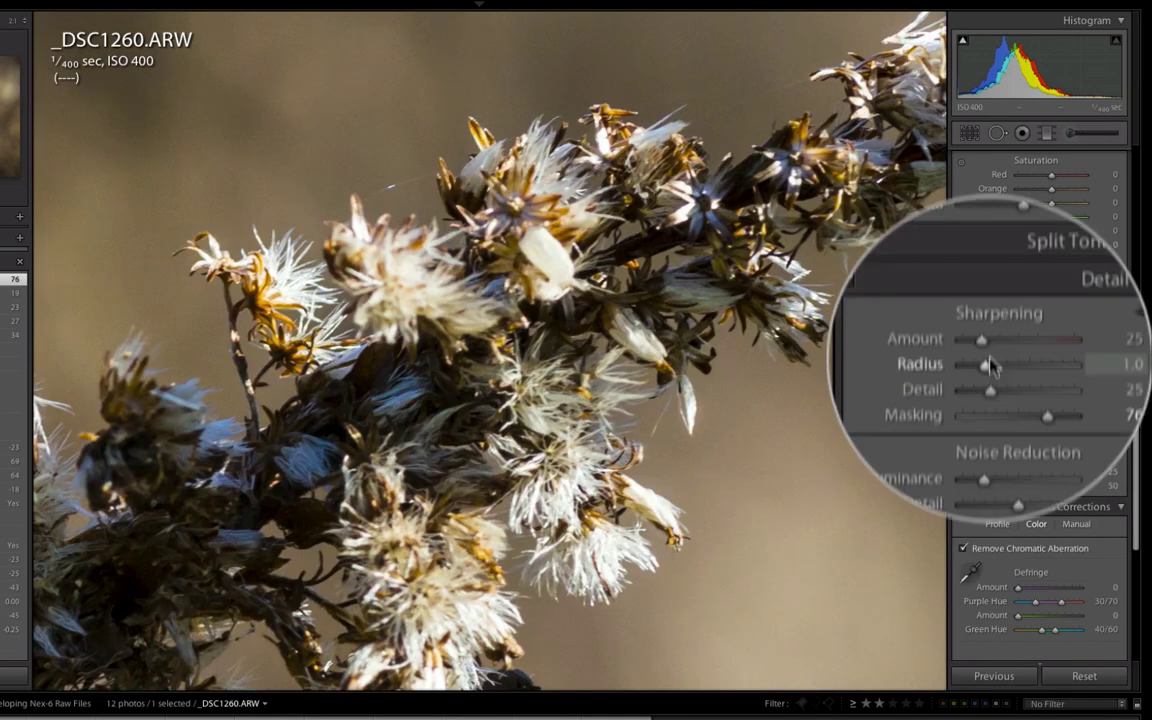
{"action": "left_click_drag", "start_coordinate": [989, 350], "coordinate": [989, 352]}
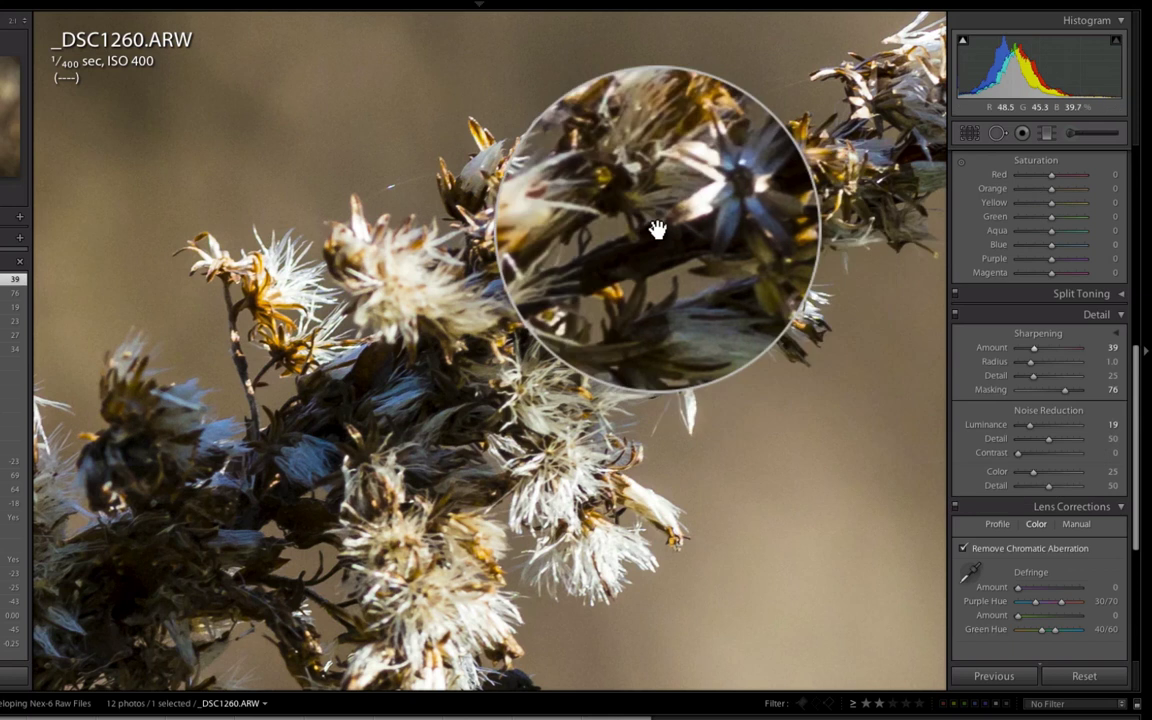
{"action": "left_click", "coordinate": [620, 237]}
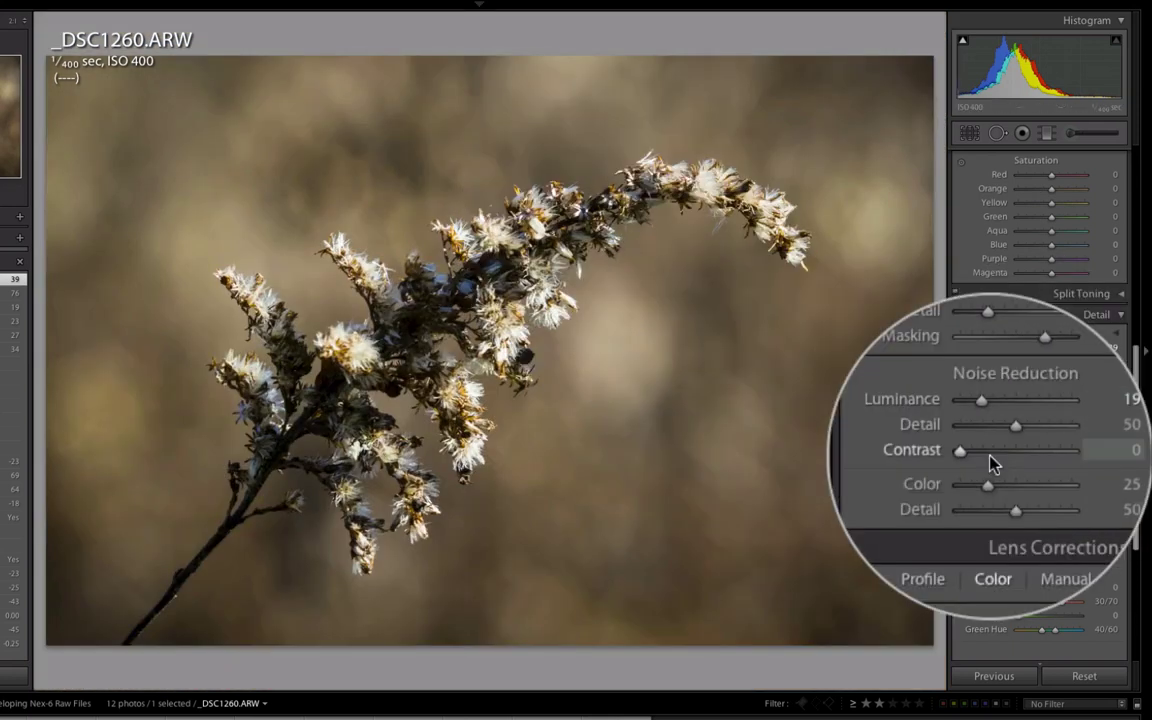
Set Blacks to -9 and raise the photo's overall Exposure to +0.26.
{"action": "scroll", "coordinate": [992, 460], "scroll_direction": "up", "scroll_amount": 10}
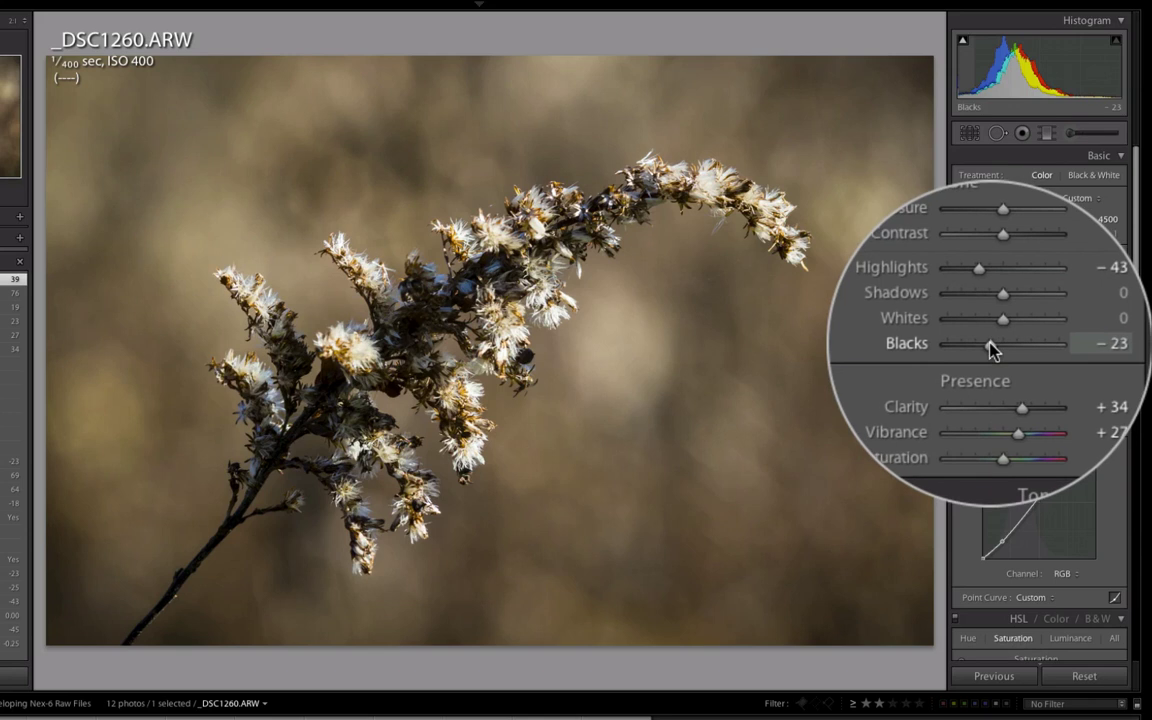
{"action": "left_click_drag", "start_coordinate": [990, 345], "coordinate": [991, 347]}
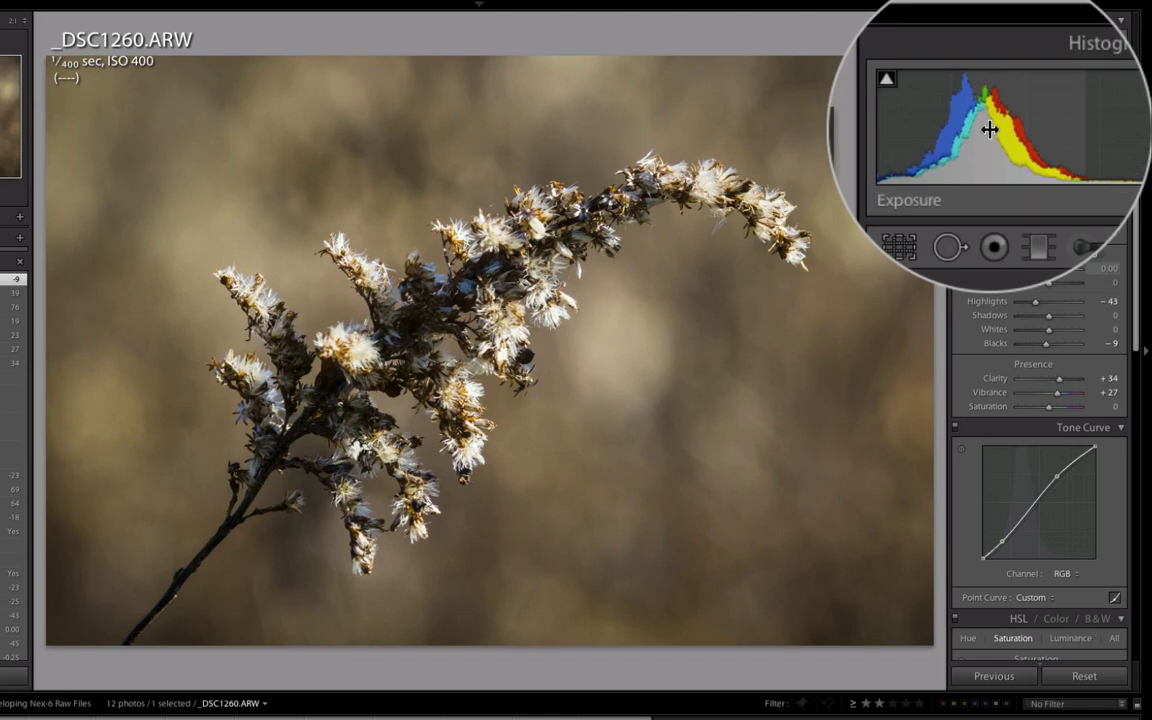
{"action": "left_click_drag", "start_coordinate": [990, 140], "coordinate": [1000, 140]}
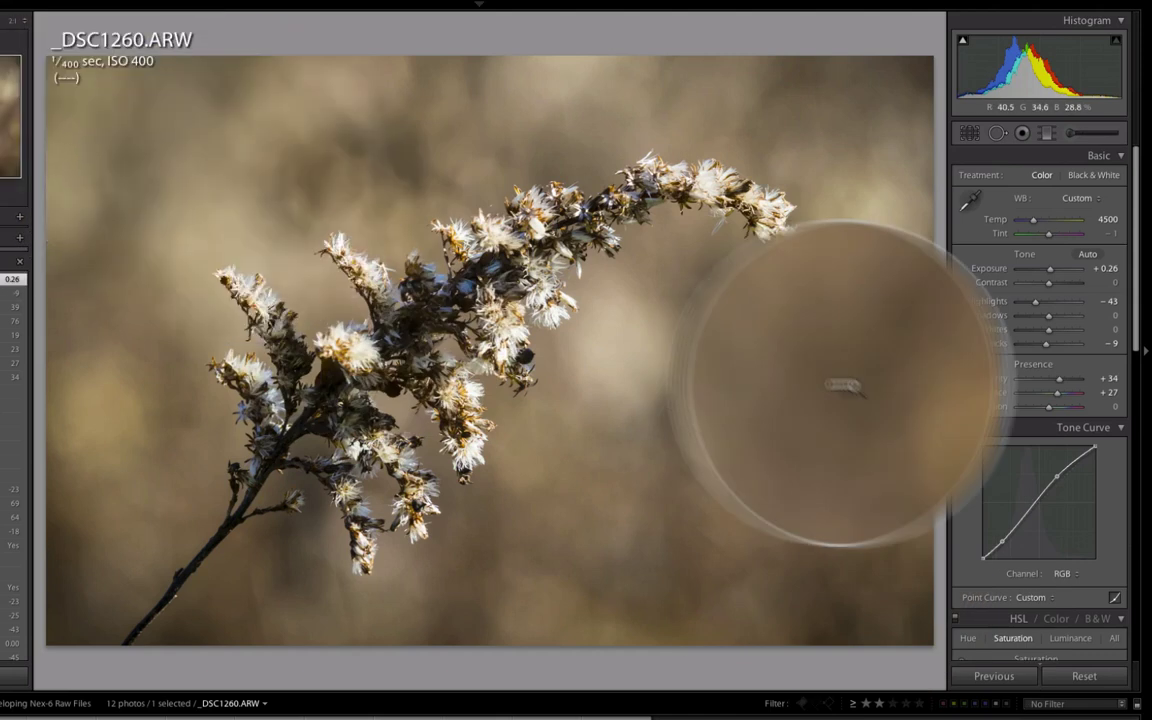
Set the post-crop vignette Amount to -25.
{"action": "scroll", "coordinate": [990, 501], "scroll_direction": "down", "scroll_amount": 10}
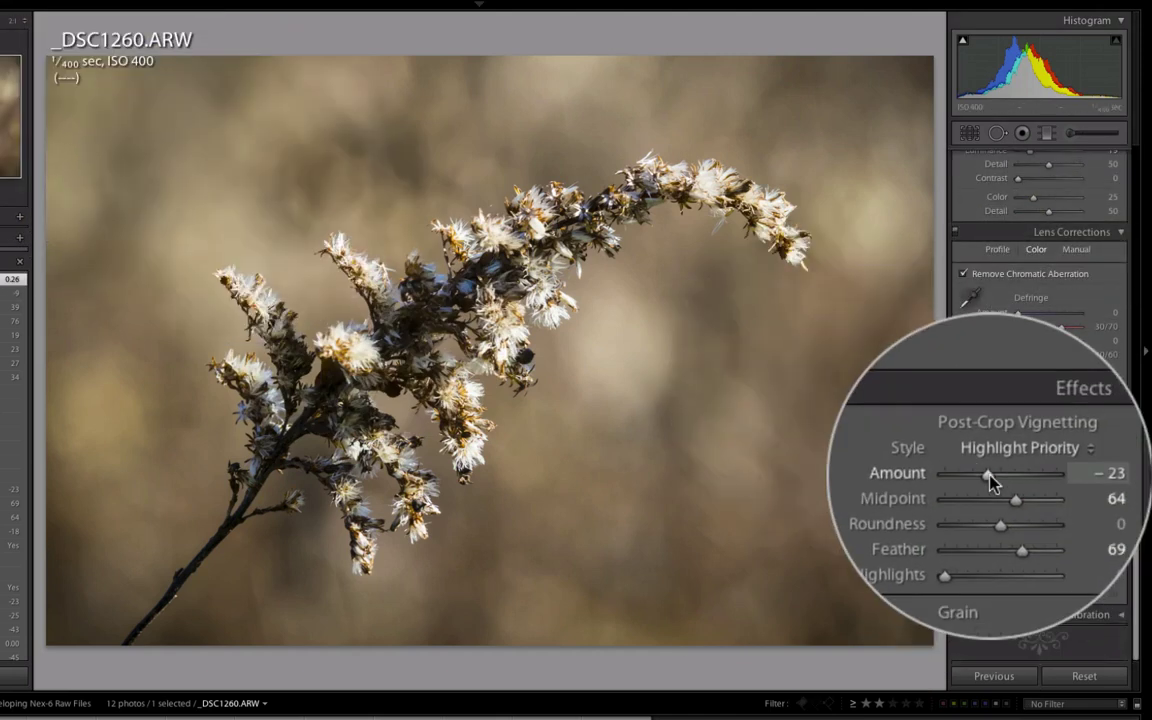
{"action": "left_click_drag", "start_coordinate": [993, 478], "coordinate": [995, 483]}
{"action": "scroll", "coordinate": [993, 165], "scroll_direction": "up", "scroll_amount": 10}
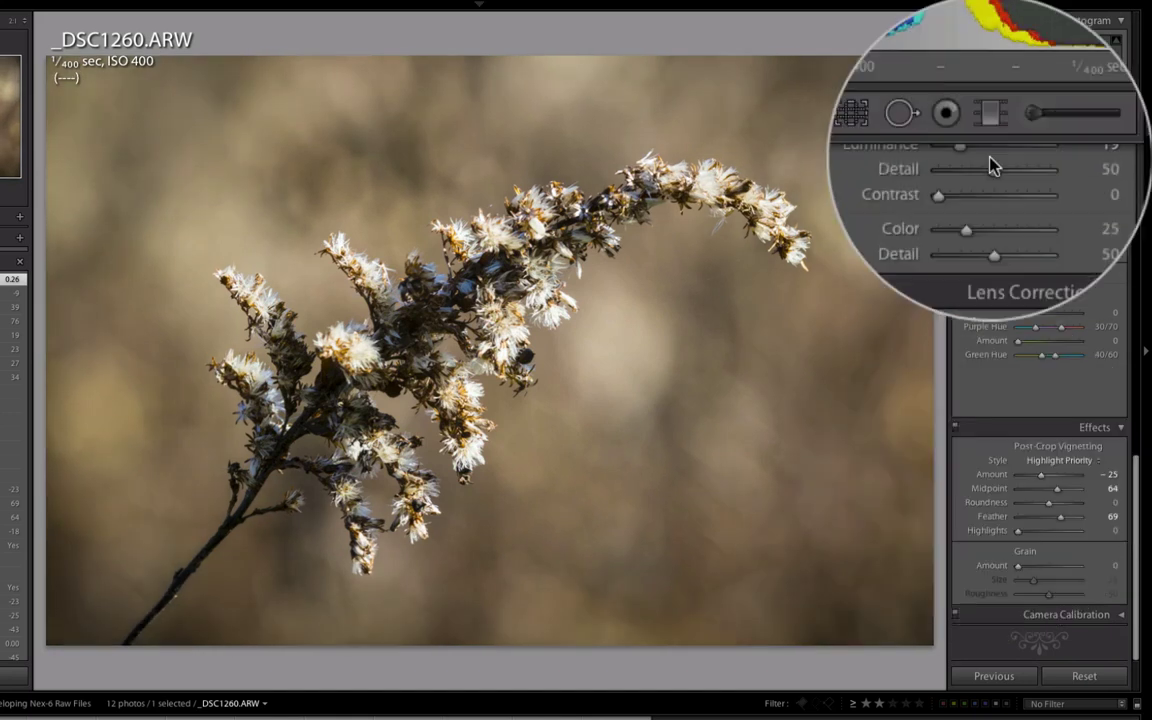
Place a diagonal graduated filter with Exposure -1.13 over the upper-left corner of the photo.
{"action": "left_click", "coordinate": [990, 137]}
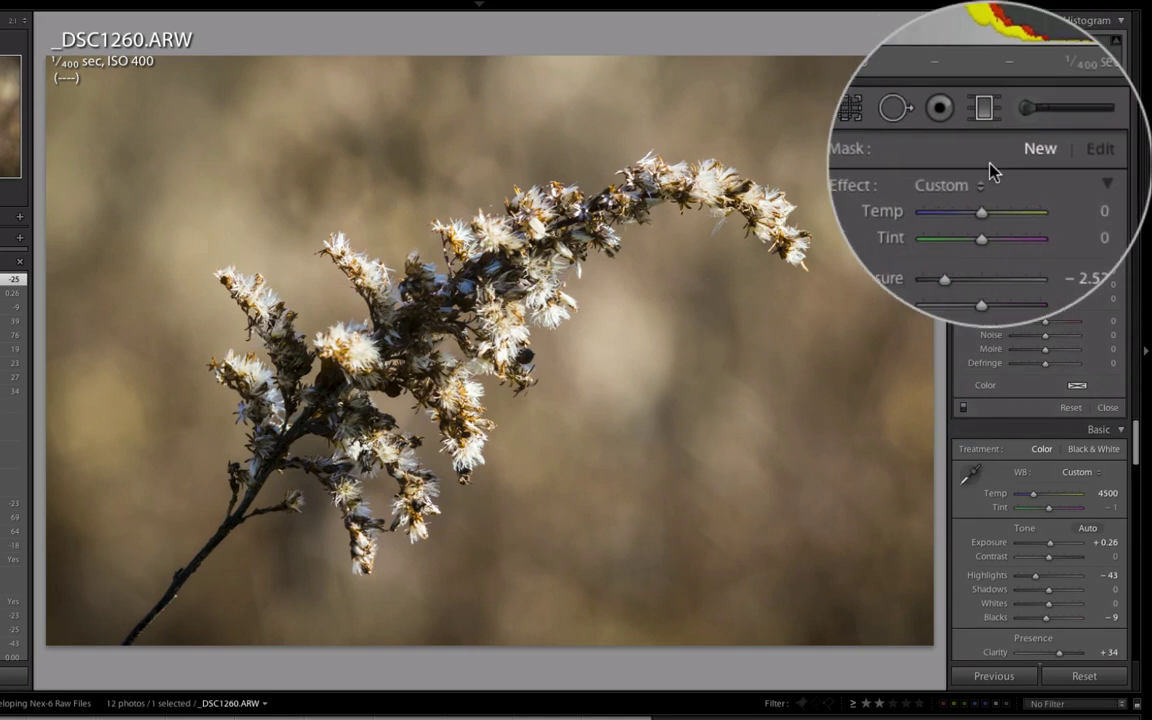
{"action": "left_click_drag", "start_coordinate": [988, 228], "coordinate": [995, 229]}
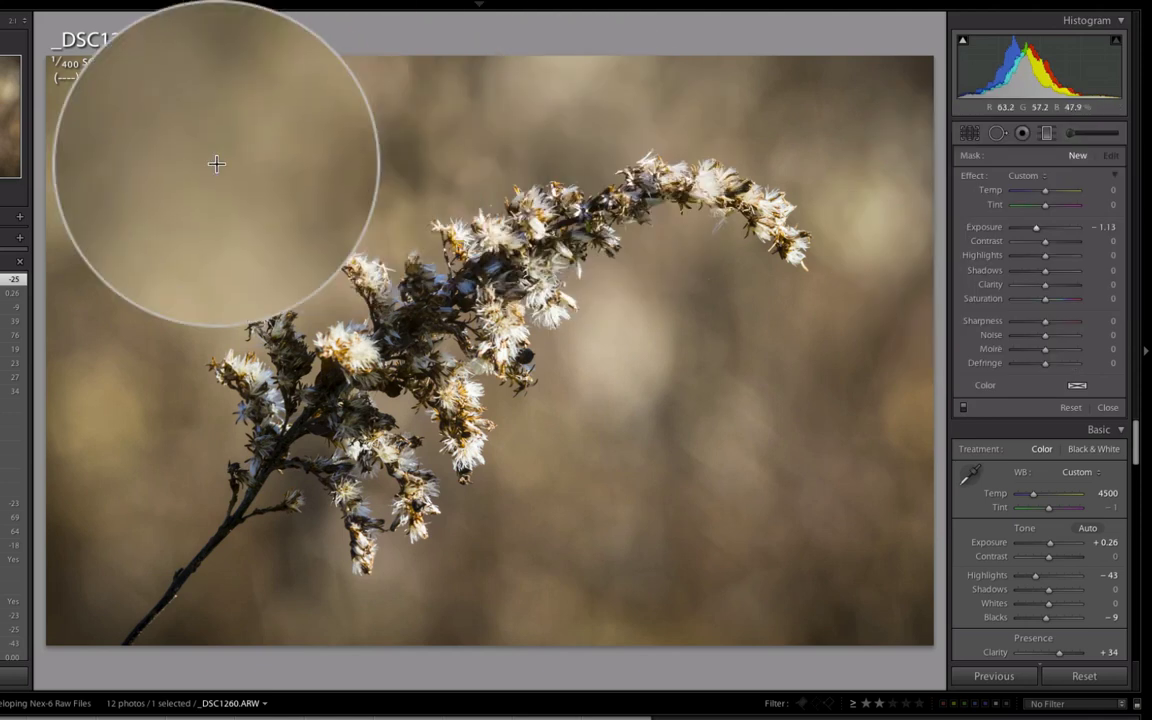
{"action": "left_click_drag", "start_coordinate": [95, 129], "coordinate": [357, 305]}
{"action": "left_click_drag", "start_coordinate": [399, 327], "coordinate": [110, 129]}
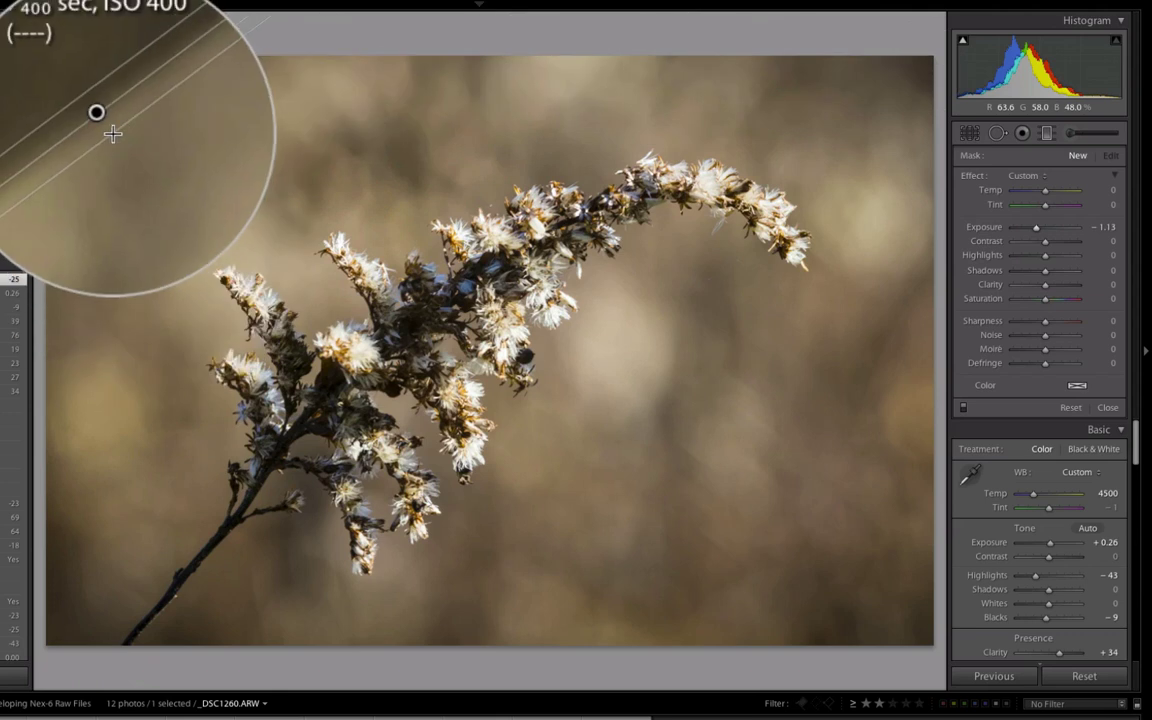
{"action": "left_click_drag", "start_coordinate": [190, 201], "coordinate": [345, 366]}
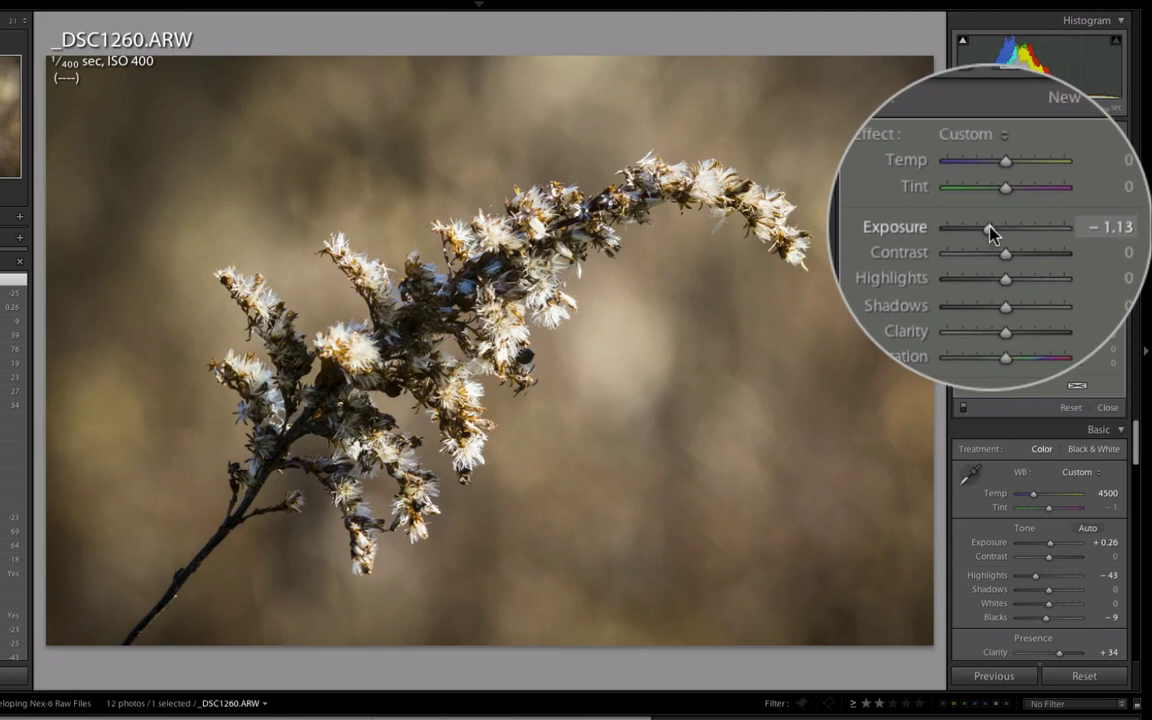
Weaken the graduated filter to Exposure -0.61 and finish editing it.
{"action": "left_click_drag", "start_coordinate": [990, 228], "coordinate": [990, 230]}
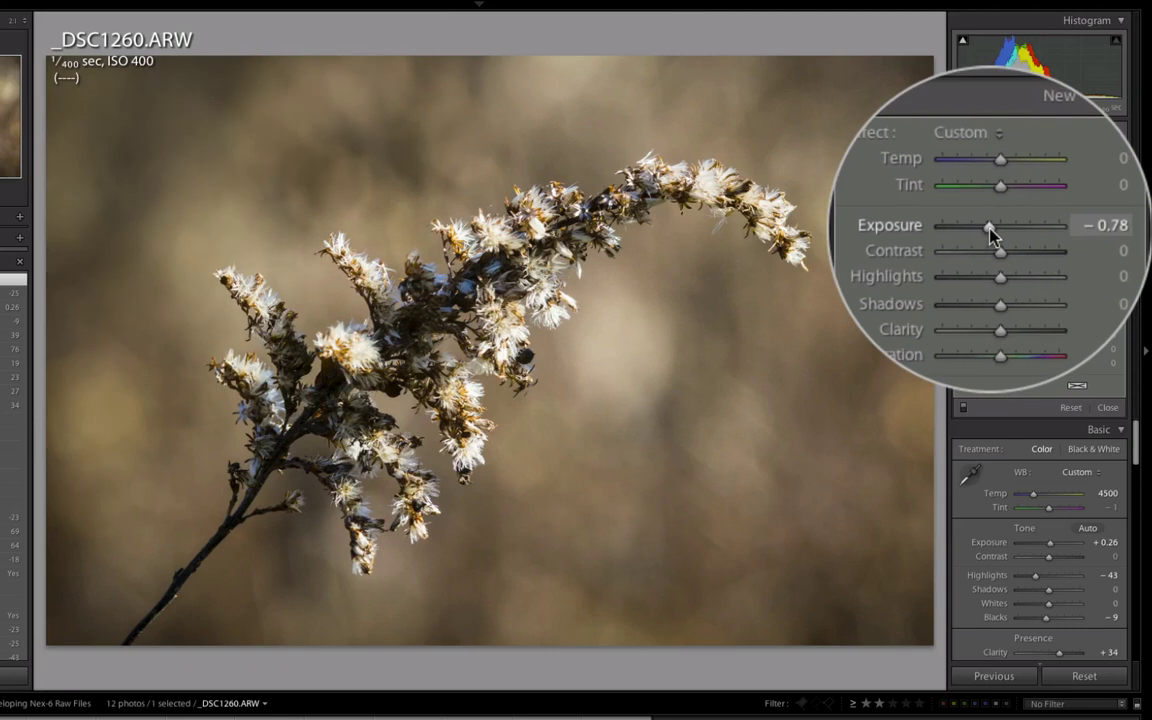
{"action": "left_click_drag", "start_coordinate": [990, 228], "coordinate": [992, 228]}
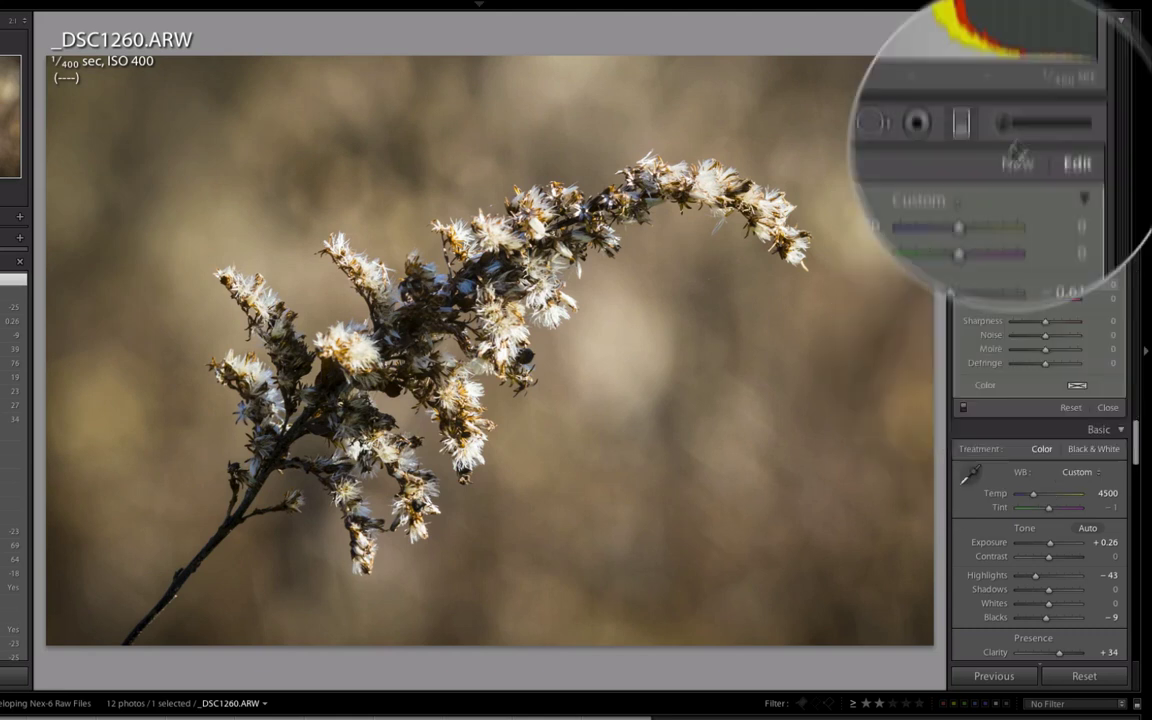
{"action": "left_click", "coordinate": [1106, 408]}
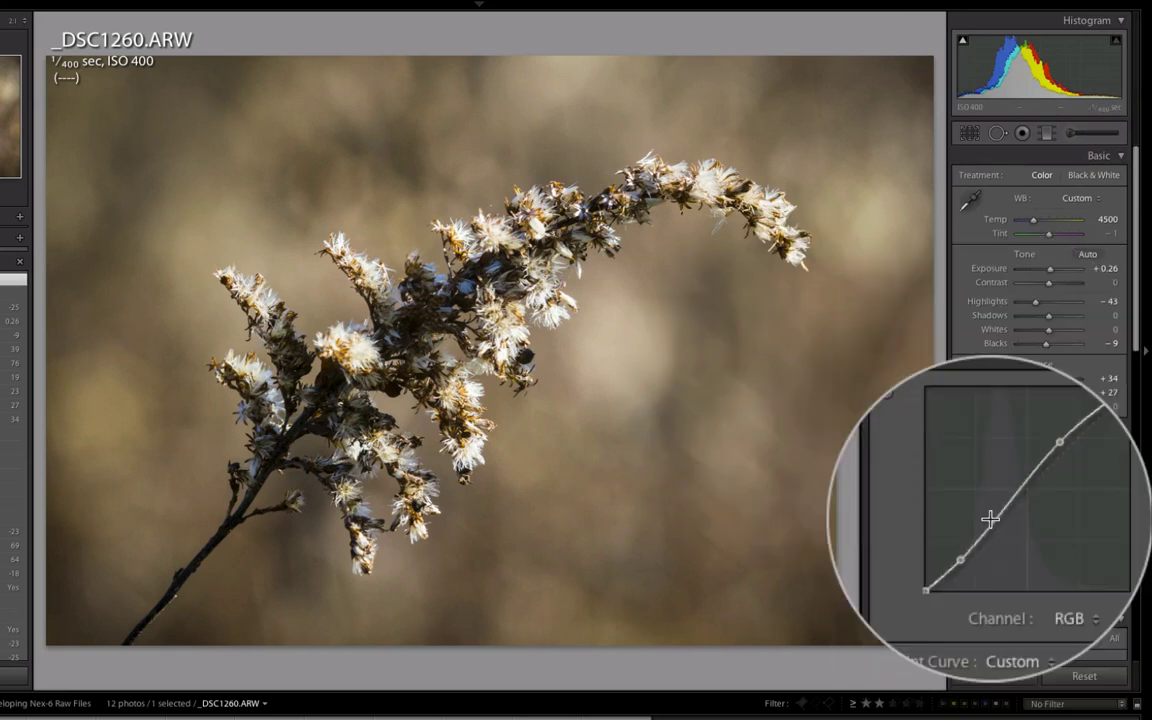
Set the post-crop vignette Amount to -23.
{"action": "scroll", "coordinate": [990, 512], "scroll_direction": "down", "scroll_amount": 10}
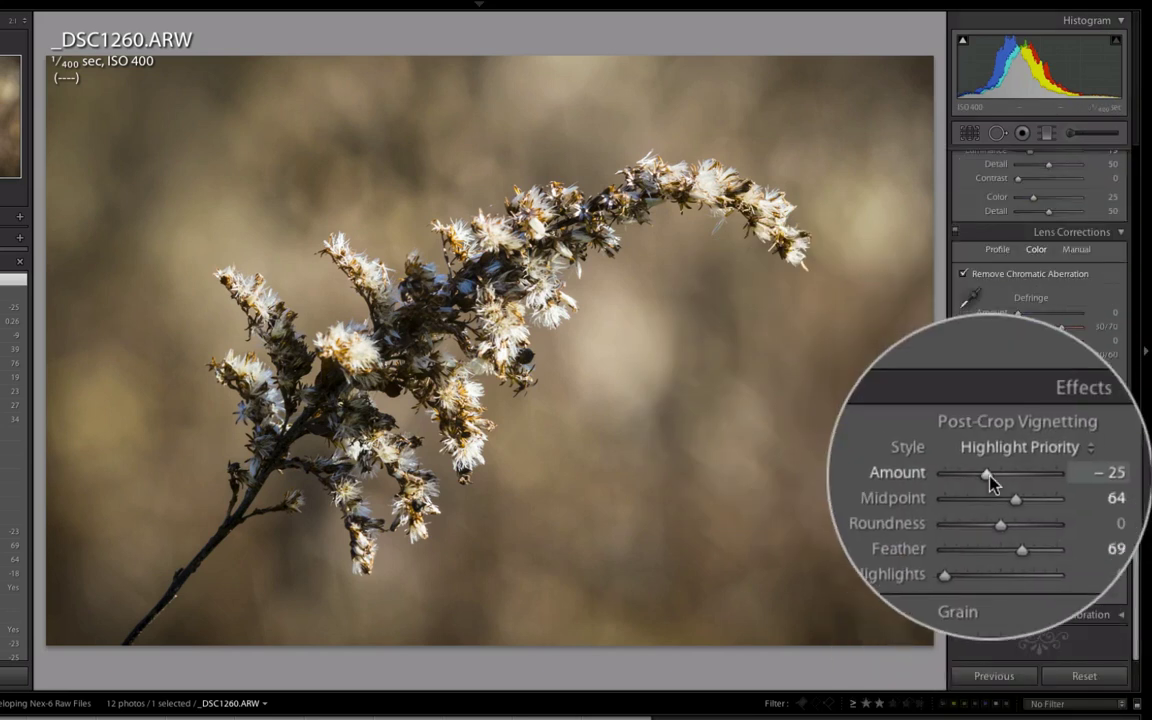
{"action": "left_click_drag", "start_coordinate": [990, 483], "coordinate": [990, 483]}
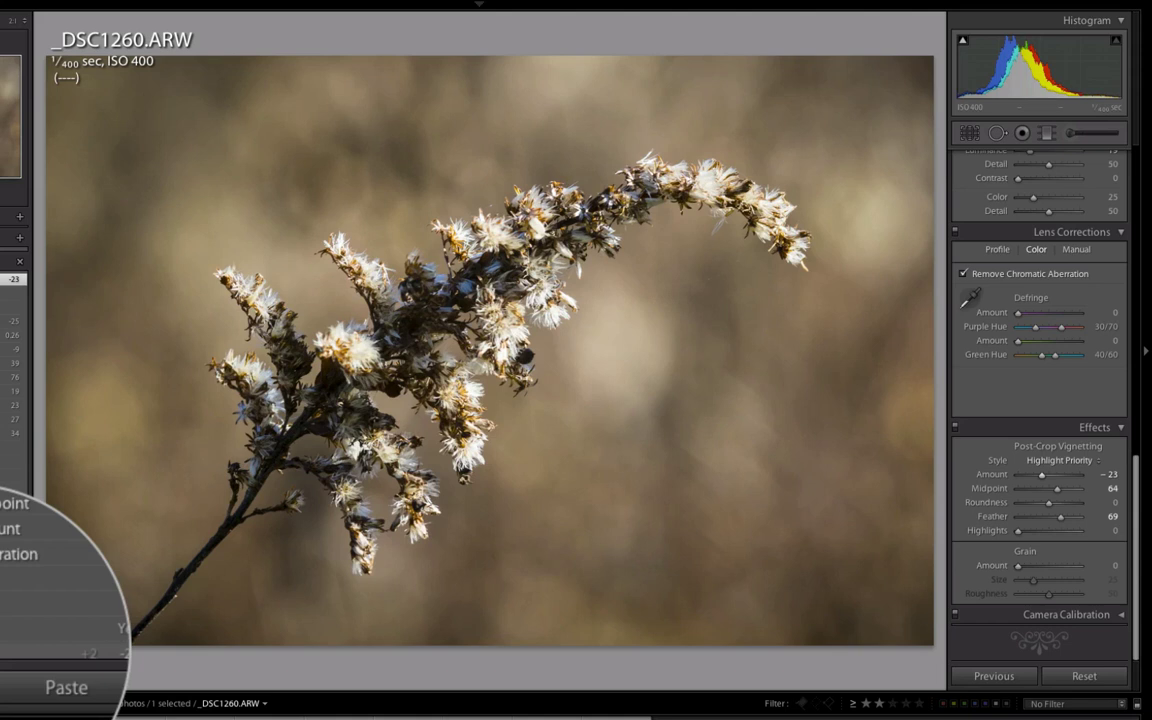
Show the photo's original Import state from the history with all side panels hidden.
{"action": "scroll", "coordinate": [25, 560], "scroll_direction": "down", "scroll_amount": 5}
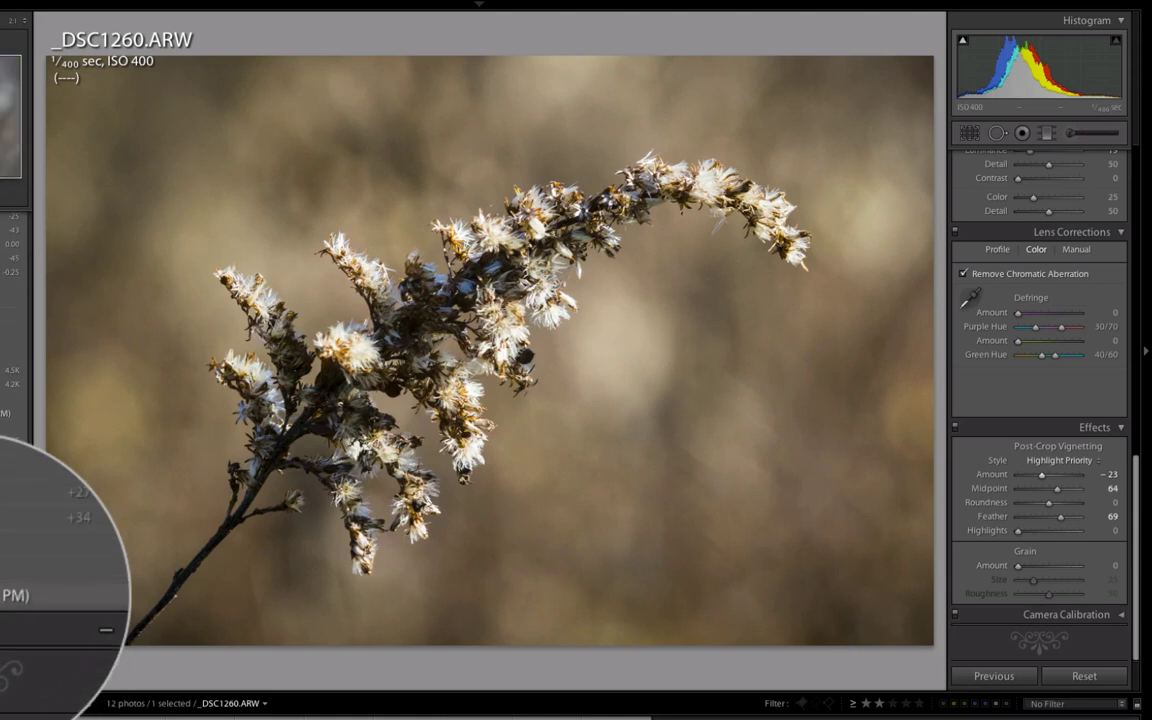
{"action": "left_click", "coordinate": [40, 595]}
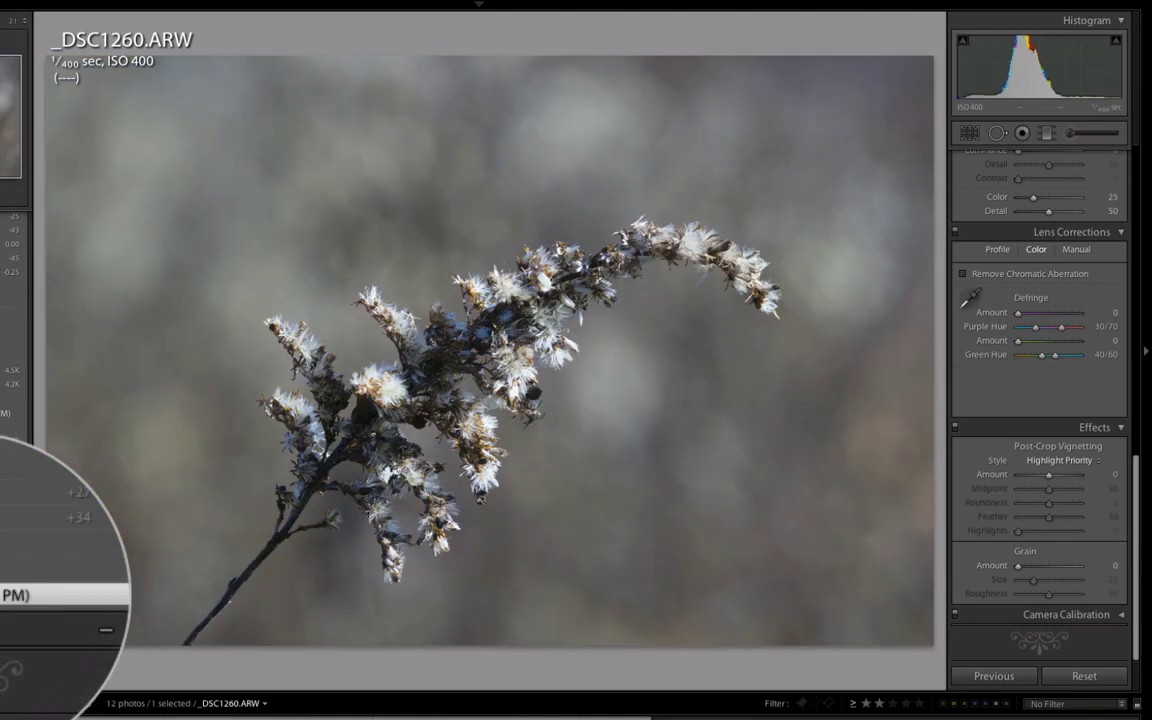
{"action": "key", "text": "shift+Tab"}
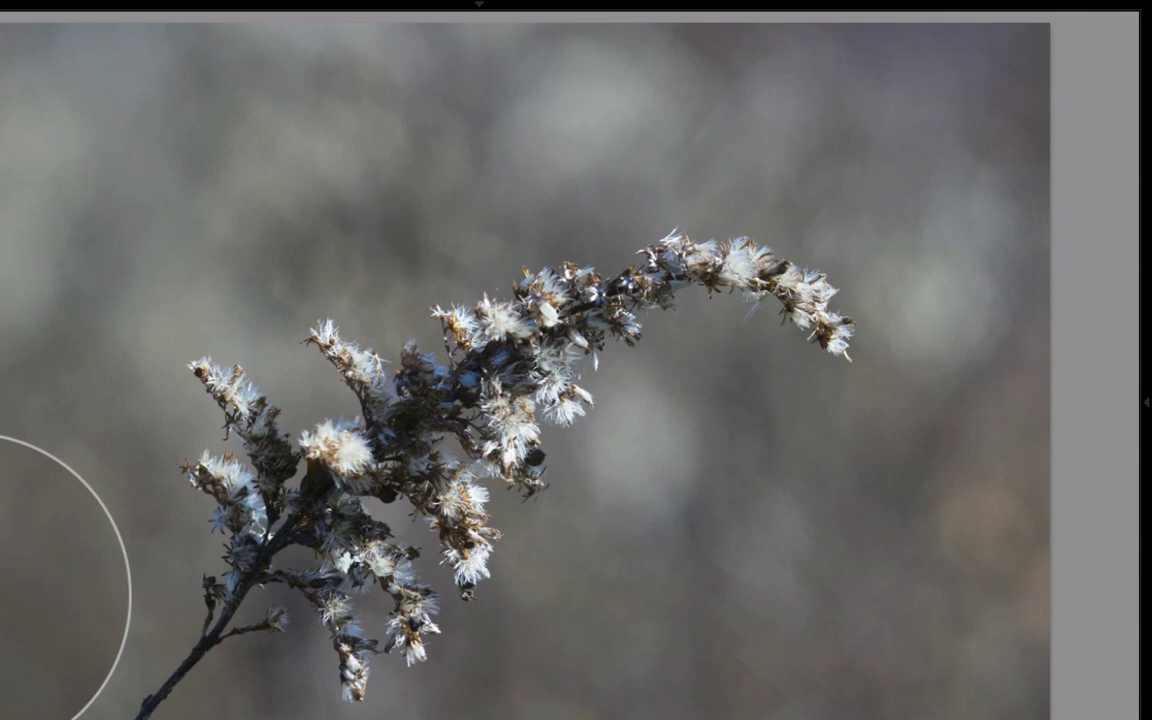
Dim the interface around the photo and alternate several times between its original and edited versions.
{"action": "key", "text": "l"}
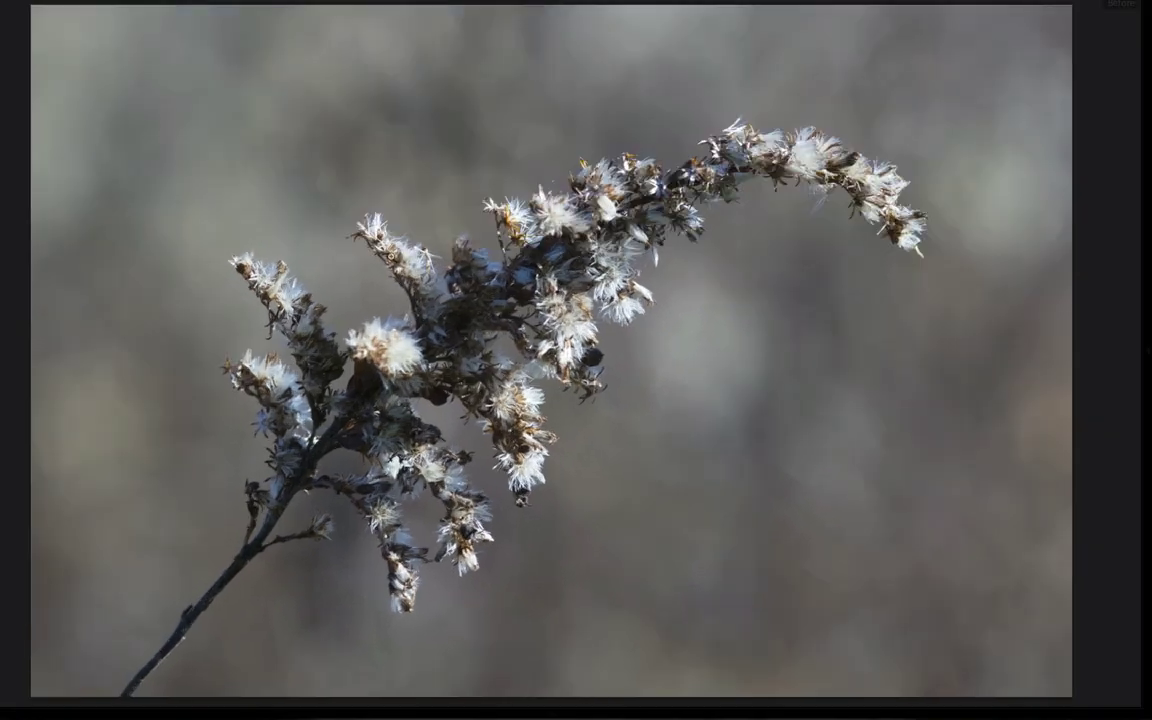
{"action": "key", "text": "backslash"}
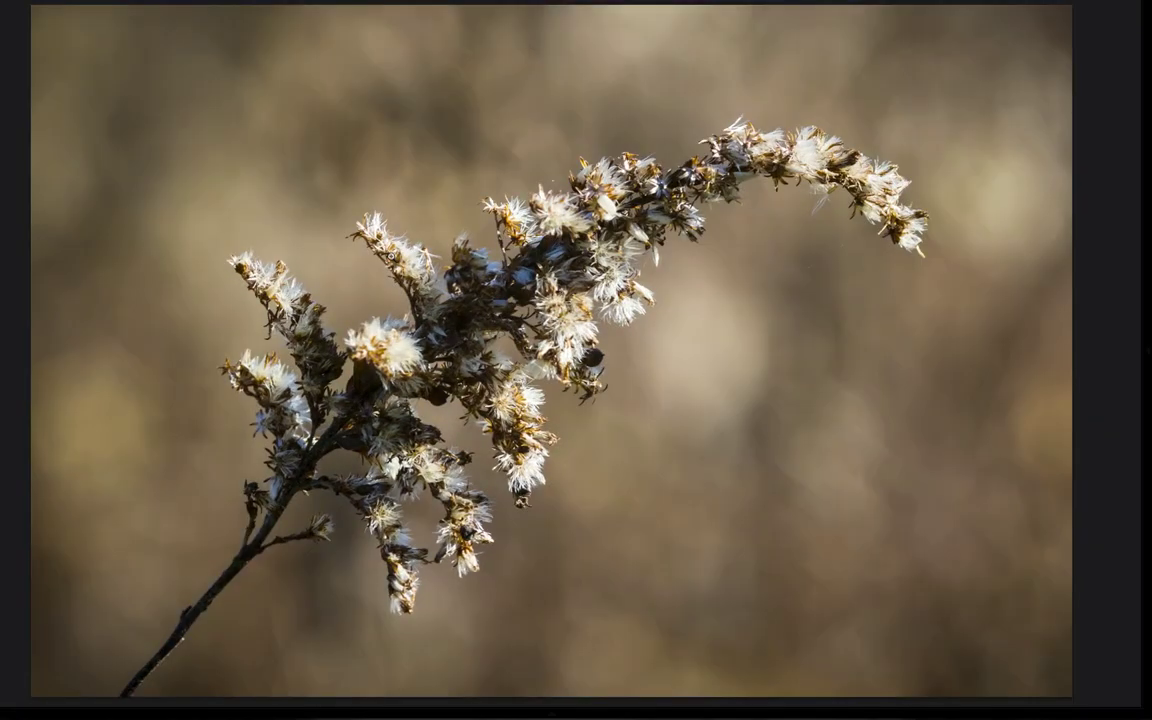
{"action": "key", "text": "backslash"}
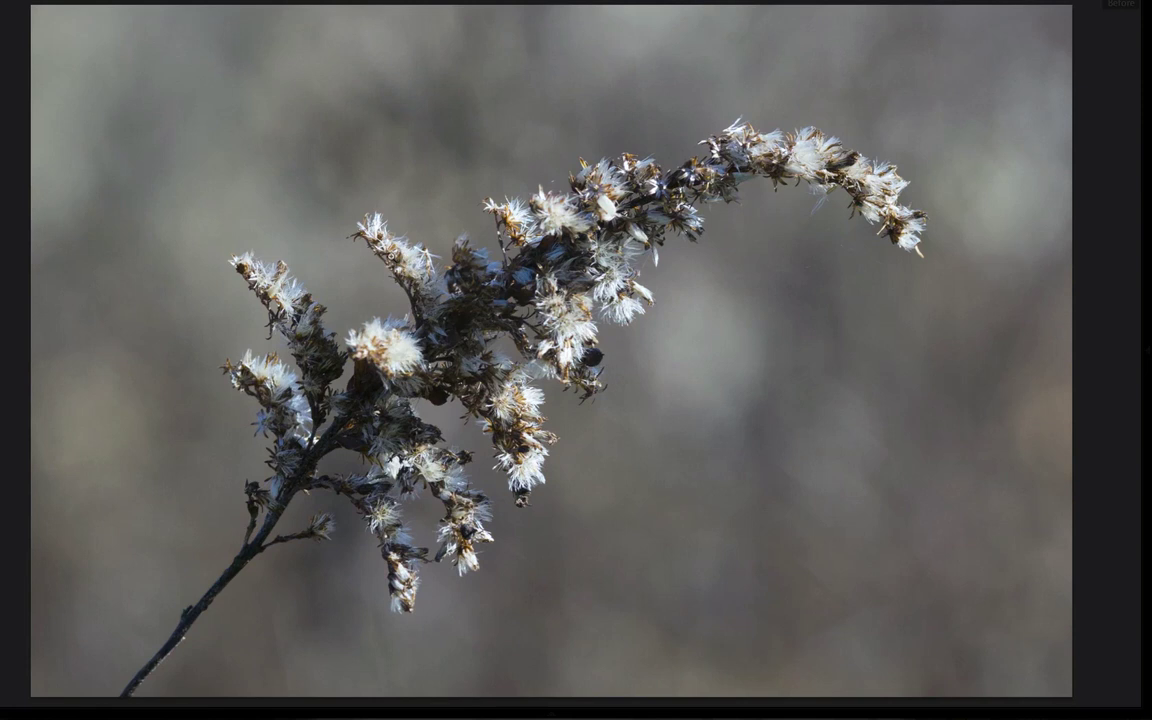
{"action": "key", "text": "backslash"}
{"action": "key", "text": "backslash"}
{"action": "key", "text": "backslash"}
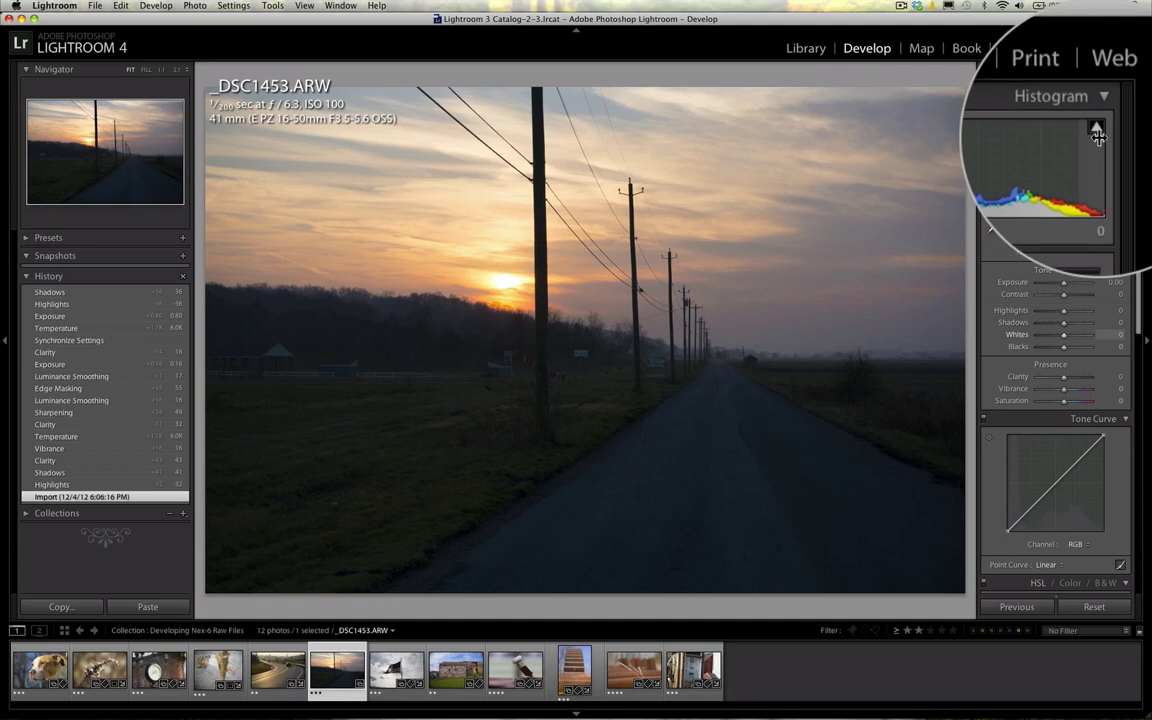
Check the highlight clipping on sunset road photo _DSC1453 and lower its Highlights to -16.
{"action": "left_click", "coordinate": [1100, 146]}
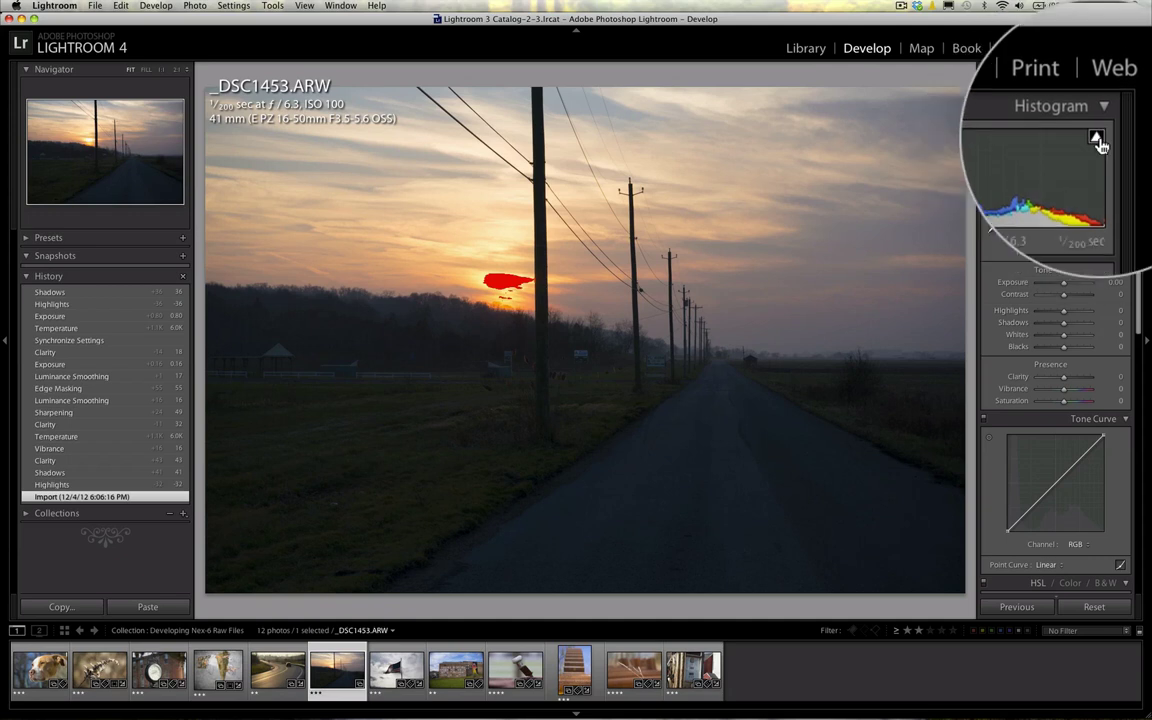
{"action": "left_click", "coordinate": [1098, 142]}
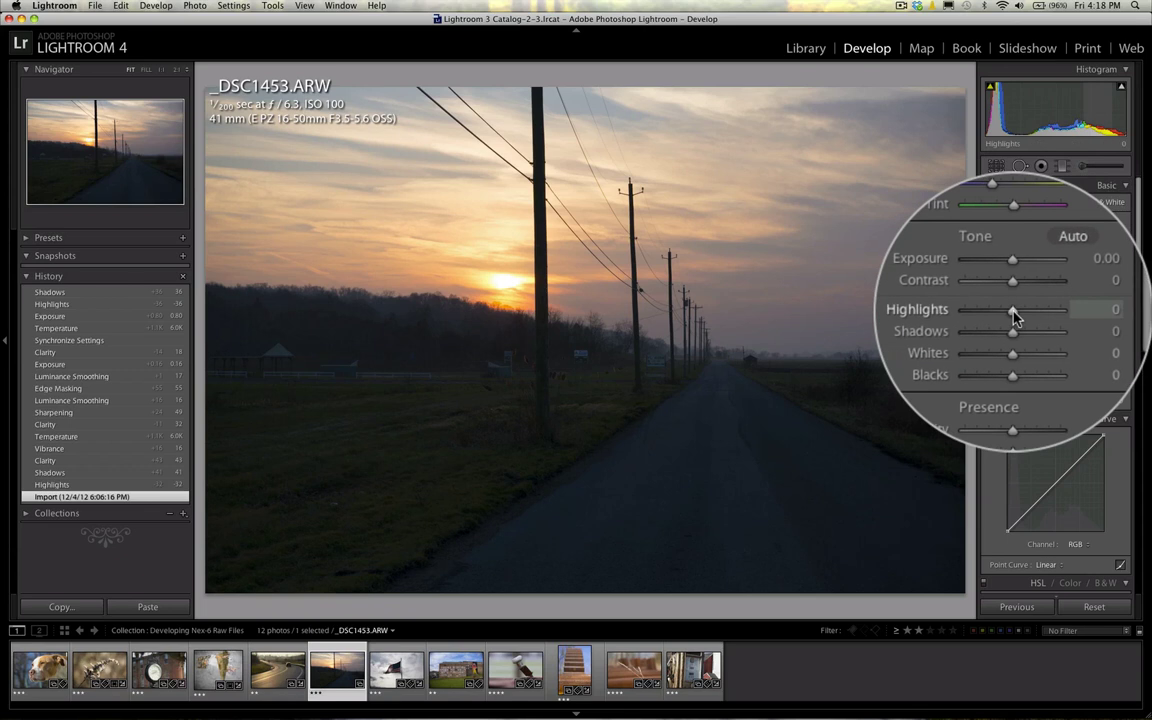
{"action": "left_click_drag", "start_coordinate": [1016, 312], "coordinate": [1018, 314]}
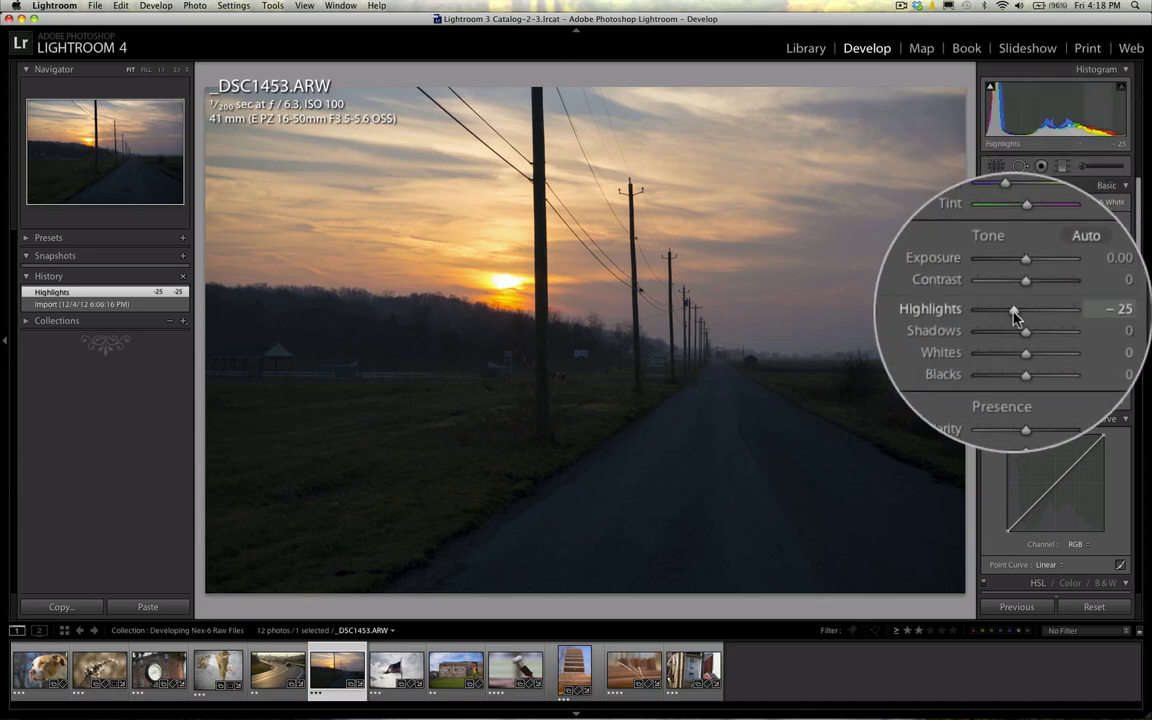
{"action": "left_click_drag", "start_coordinate": [1015, 316], "coordinate": [1015, 317]}
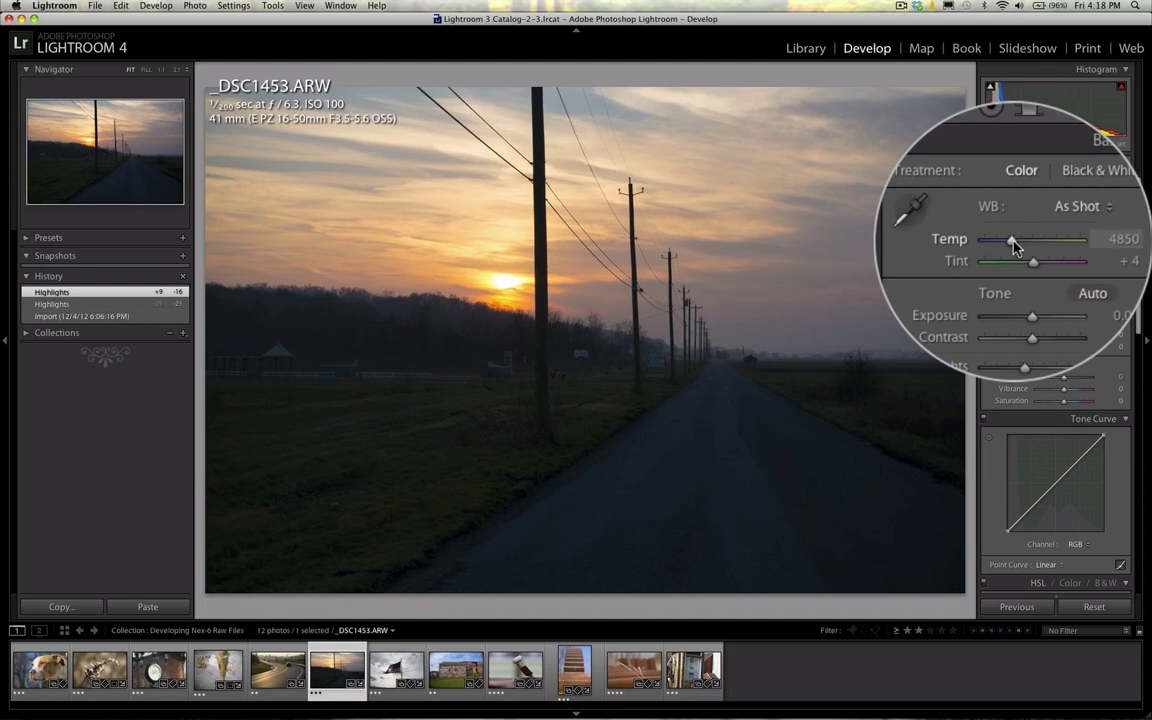
Warm the sunset photo's white balance to a temperature of 6318.
{"action": "left_click_drag", "start_coordinate": [1013, 246], "coordinate": [1016, 247]}
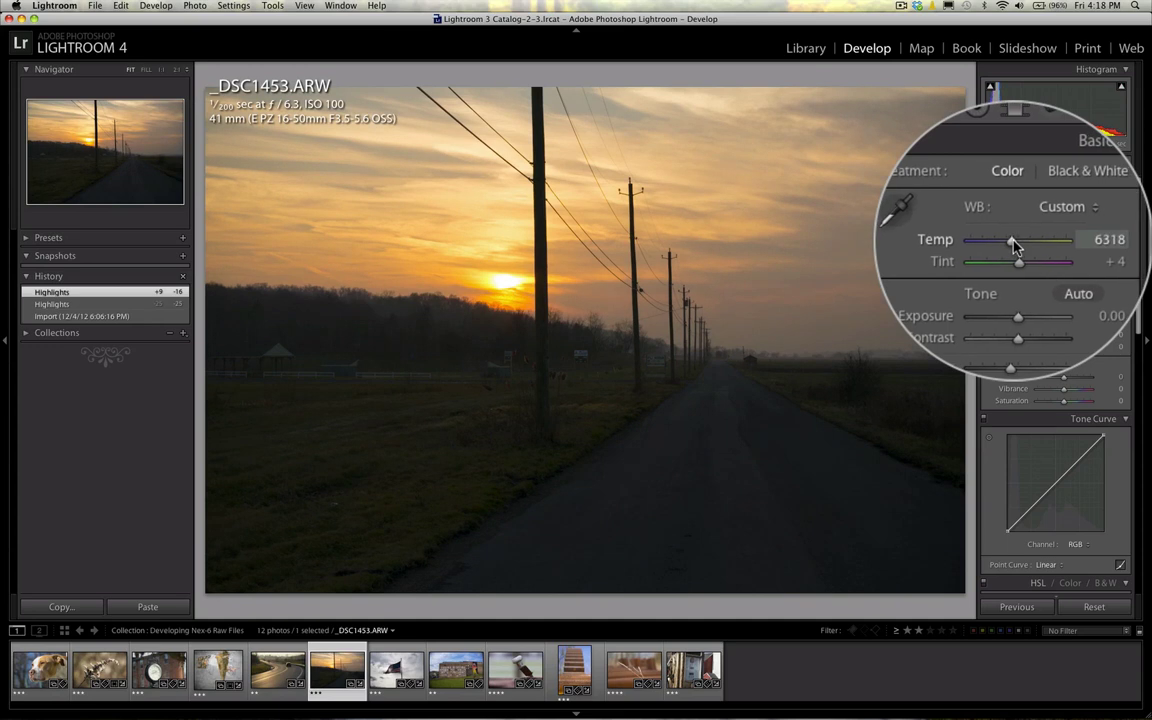
{"action": "left_click_drag", "start_coordinate": [1016, 247], "coordinate": [1016, 247]}
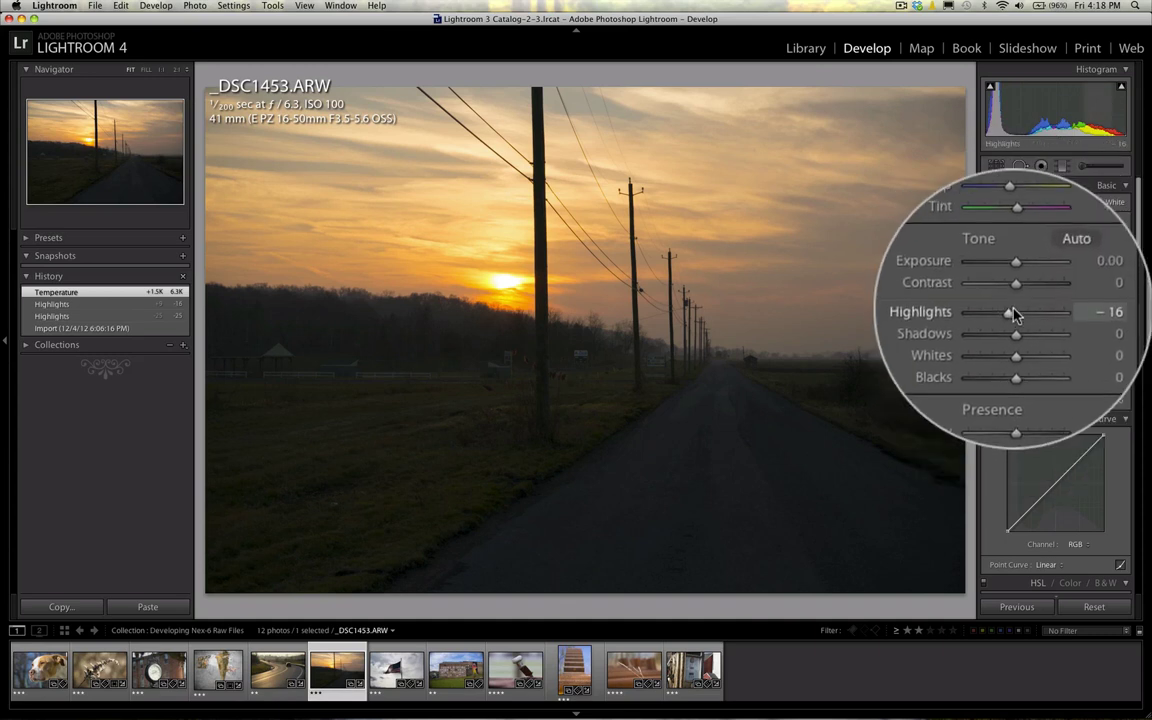
{"action": "left_click", "coordinate": [895, 10]}
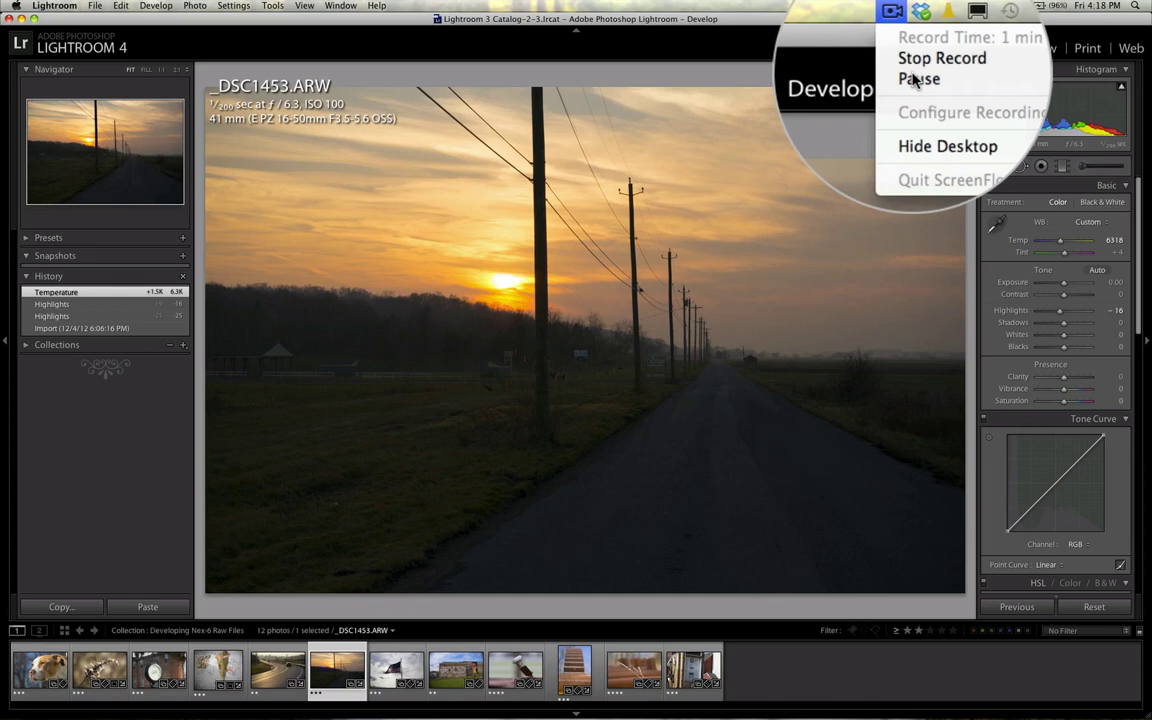
{"action": "left_click", "coordinate": [916, 79]}
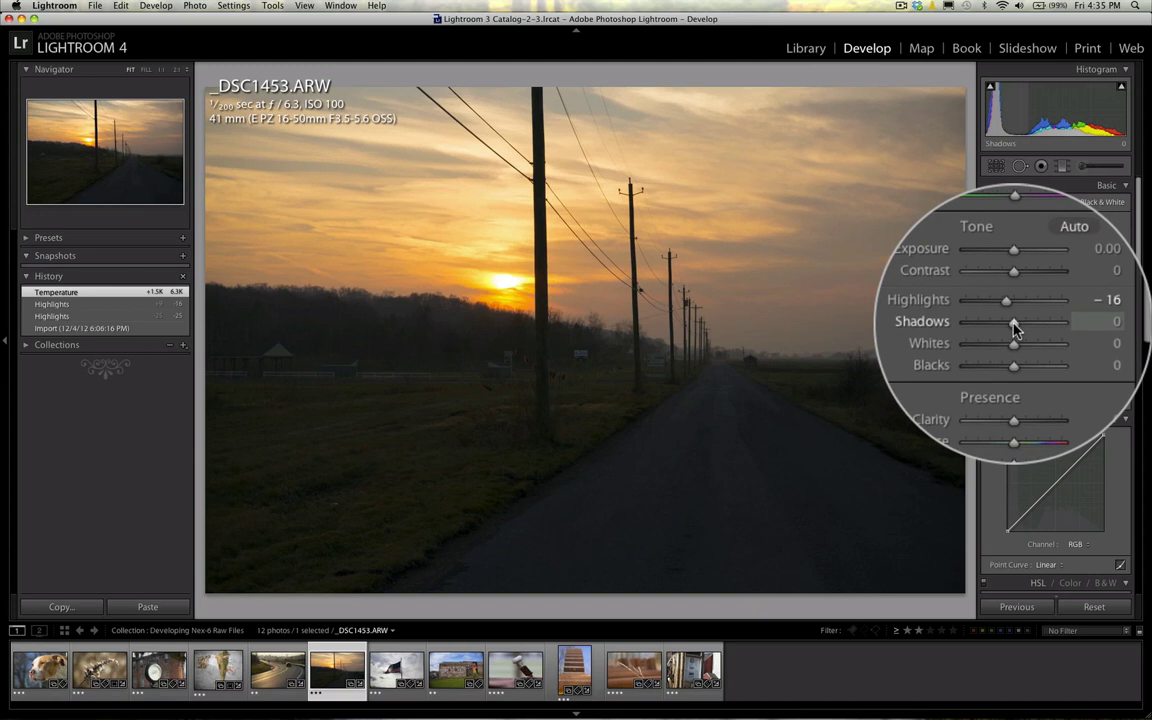
Brighten and enrich the sunset photo with Shadows +59, Clarity +43 and Vibrance +23.
{"action": "left_click_drag", "start_coordinate": [1013, 330], "coordinate": [1021, 330]}
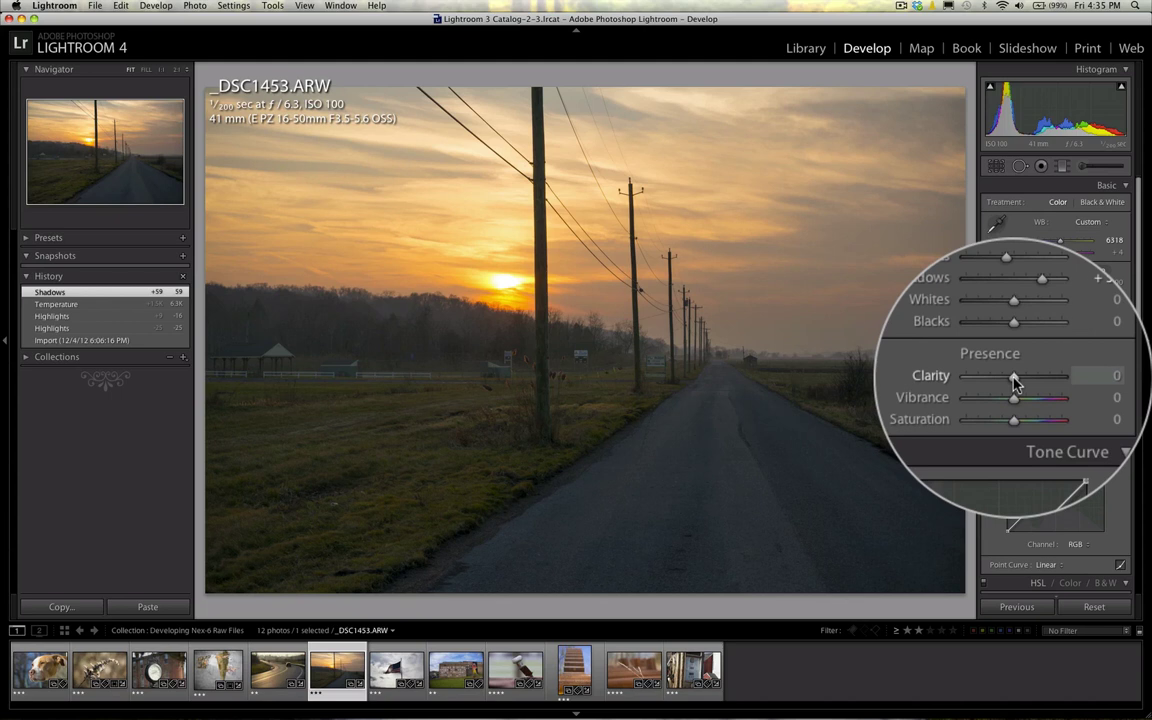
{"action": "left_click_drag", "start_coordinate": [1013, 378], "coordinate": [1014, 394]}
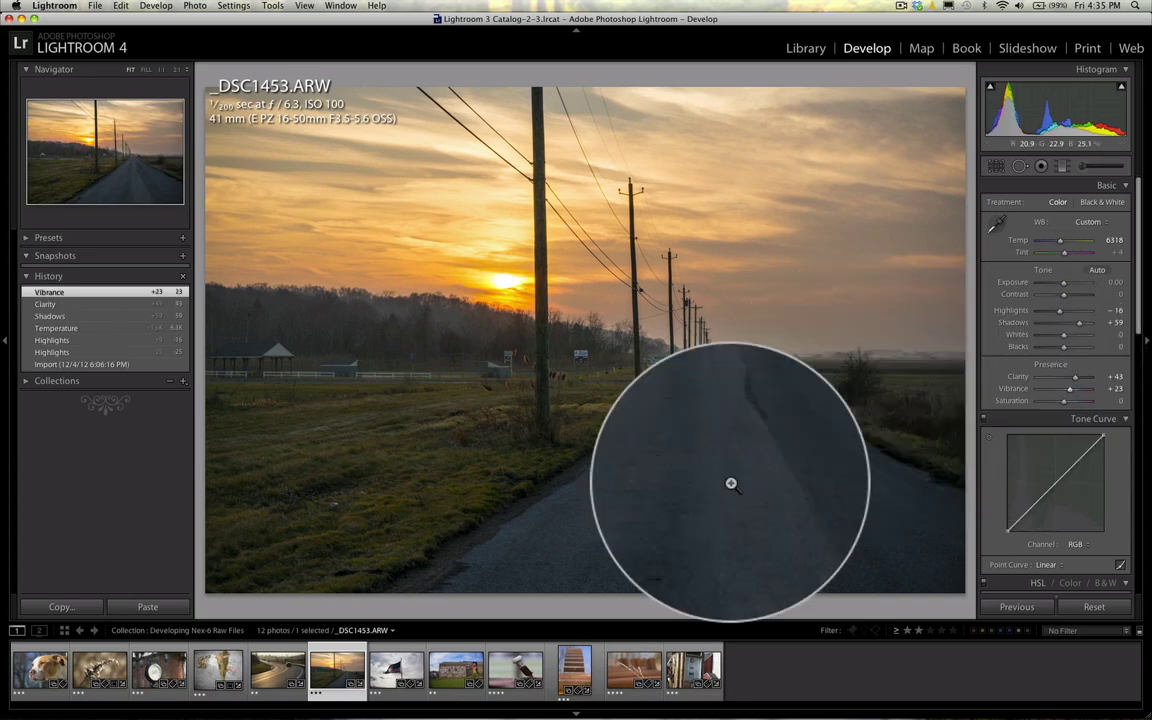
Sharpen the sunset photo with Amount 51 and Masking 69, judging the effect at 1:1 near the fence and pole.
{"action": "scroll", "coordinate": [1000, 470], "scroll_direction": "down", "scroll_amount": 5}
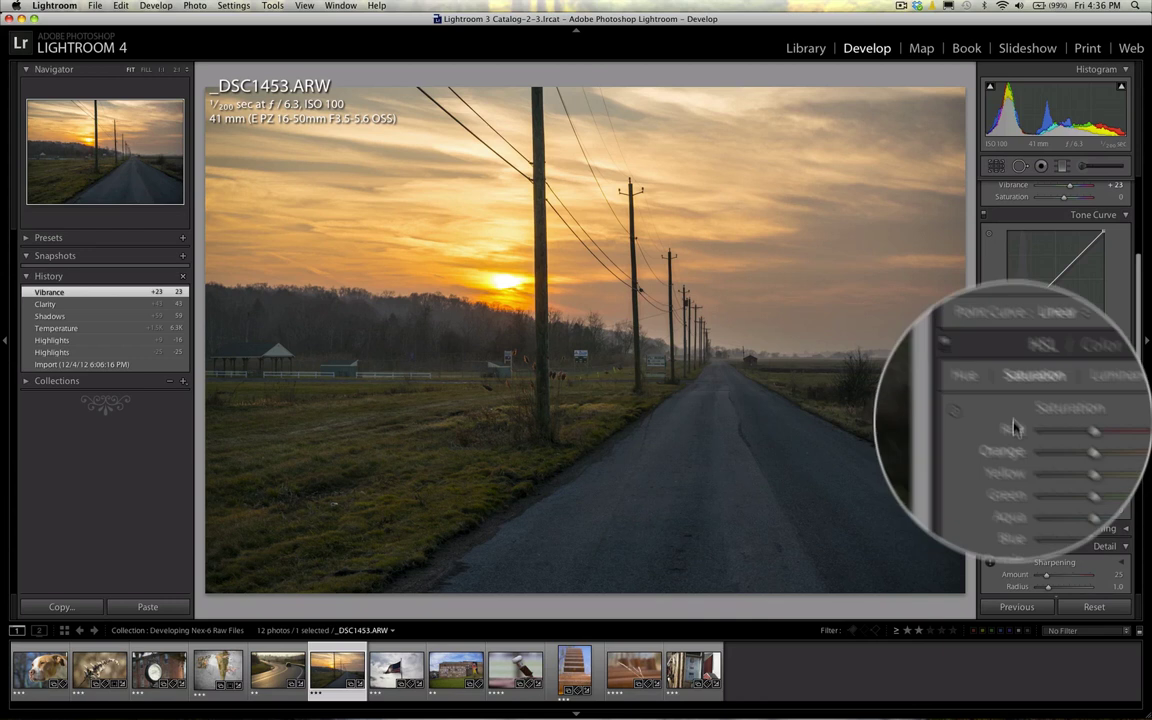
{"action": "scroll", "coordinate": [1014, 428], "scroll_direction": "down", "scroll_amount": 4}
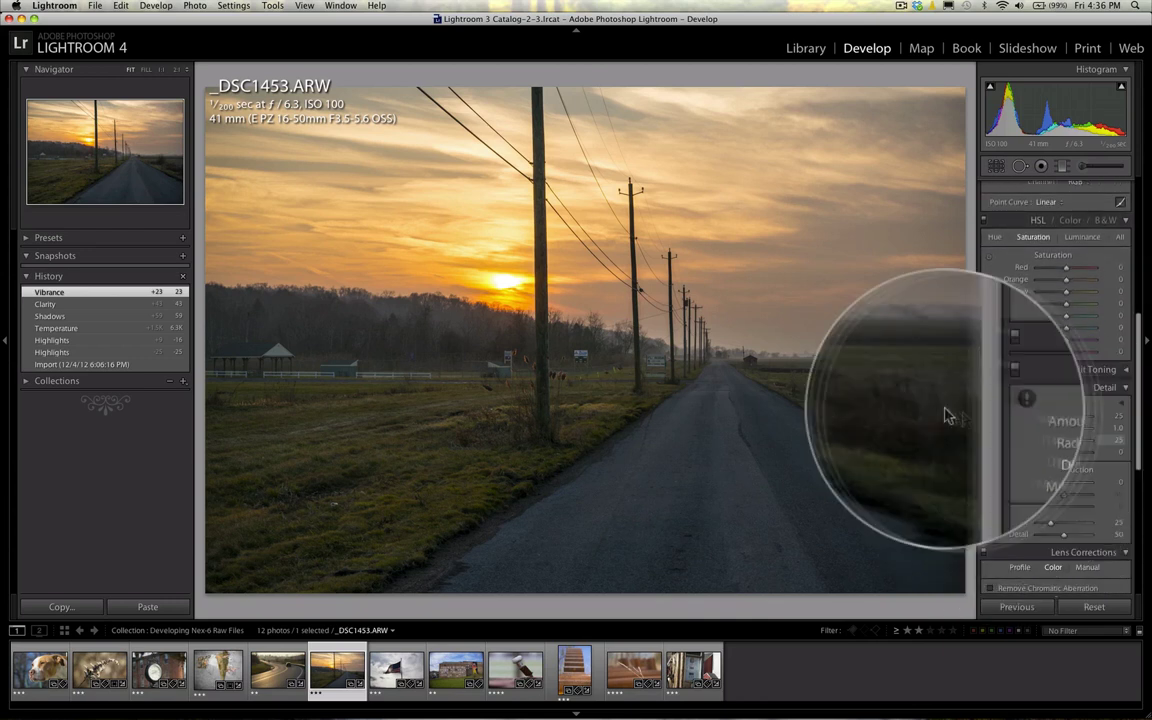
{"action": "left_click", "coordinate": [516, 351]}
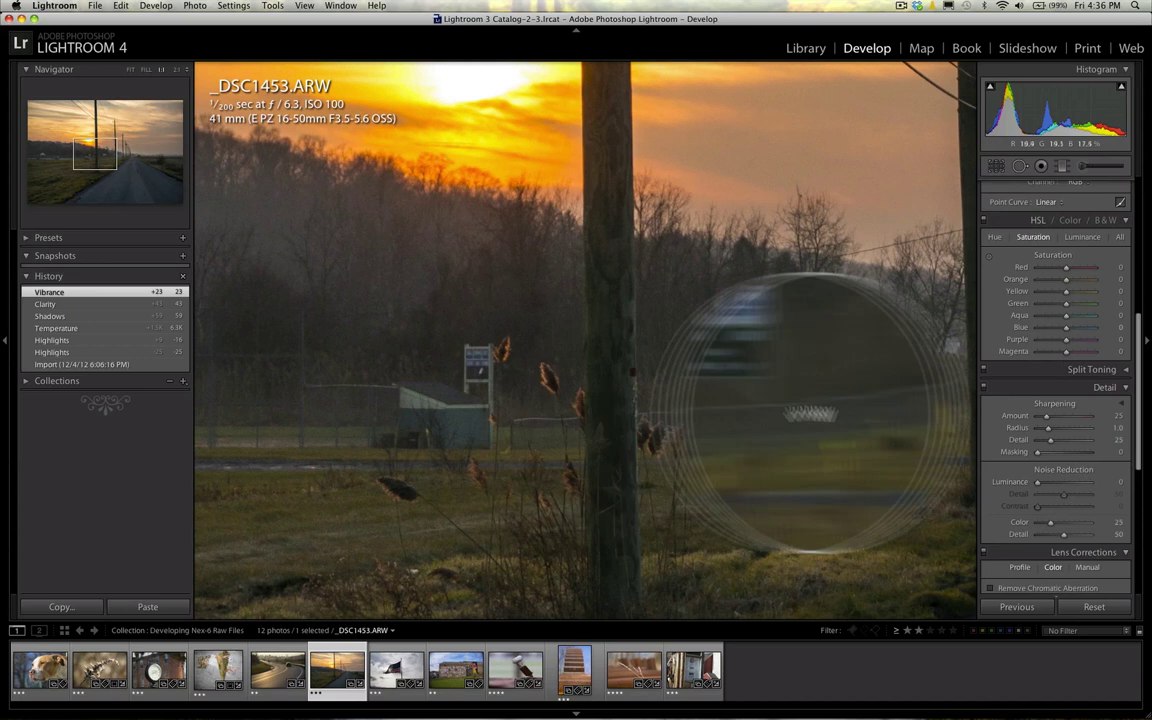
{"action": "left_click", "coordinate": [1014, 421]}
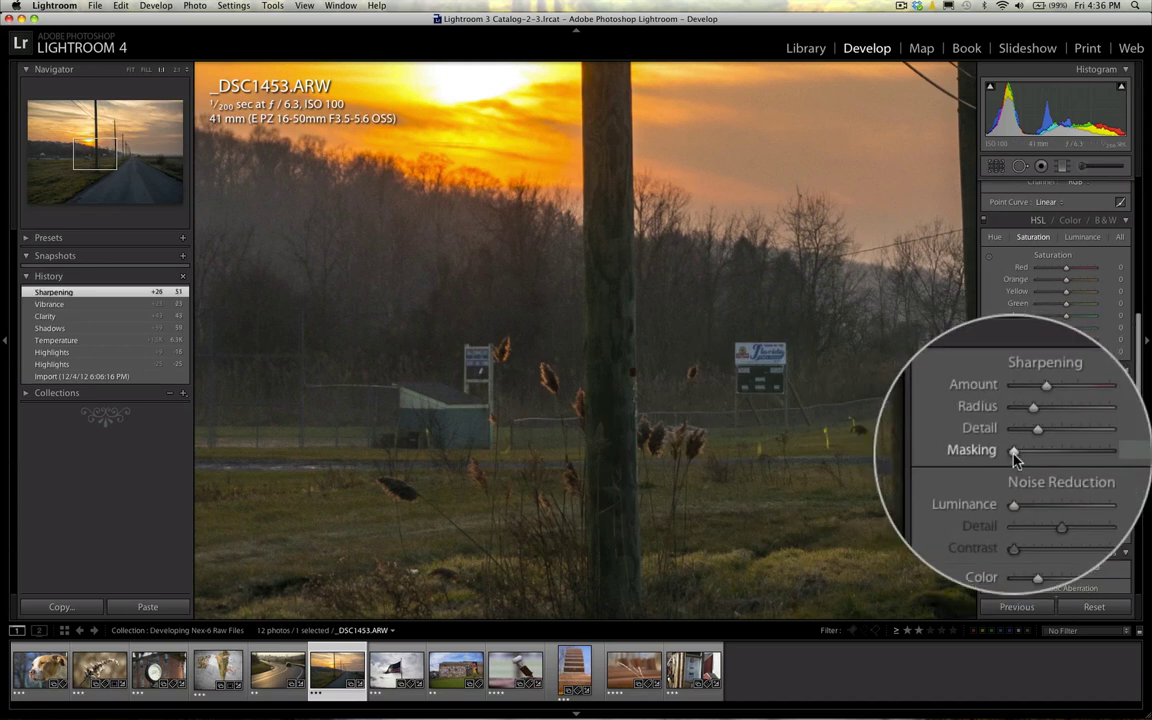
{"action": "key", "text": "alt"}
{"action": "left_click_drag", "start_coordinate": [1014, 452], "coordinate": [1015, 456]}
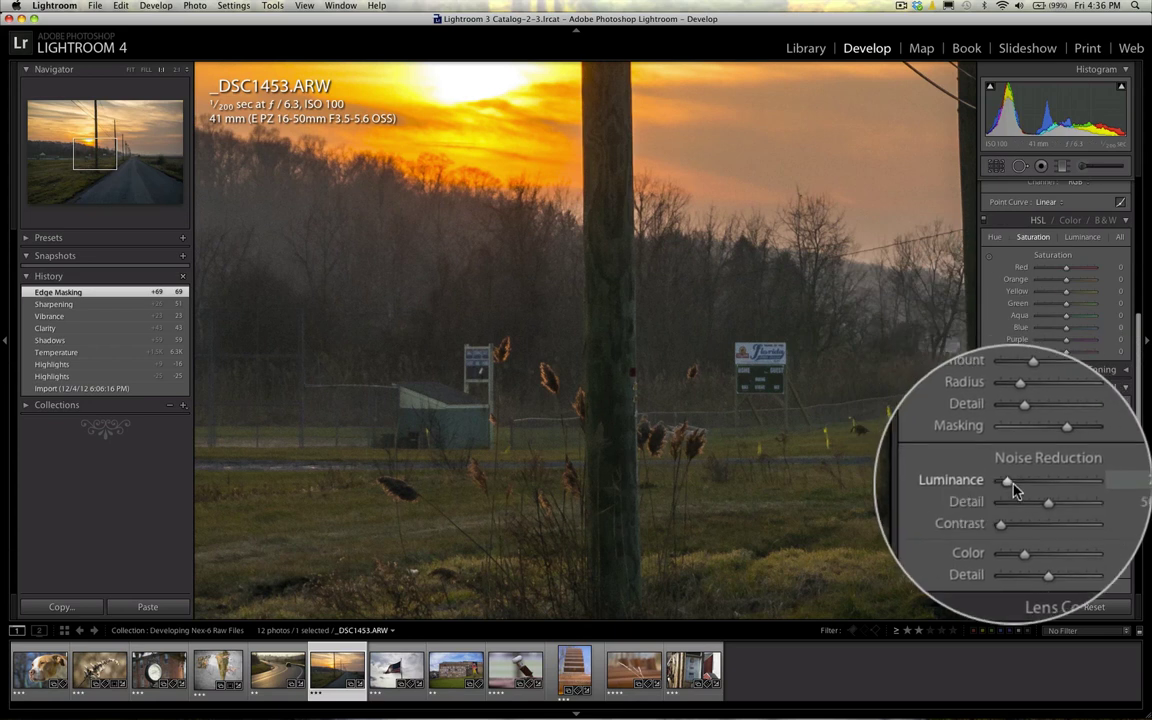
Set Luminance noise reduction to 11 and inspect the poles and road at 1:1 before returning to the full view.
{"action": "left_click_drag", "start_coordinate": [1013, 487], "coordinate": [1014, 487]}
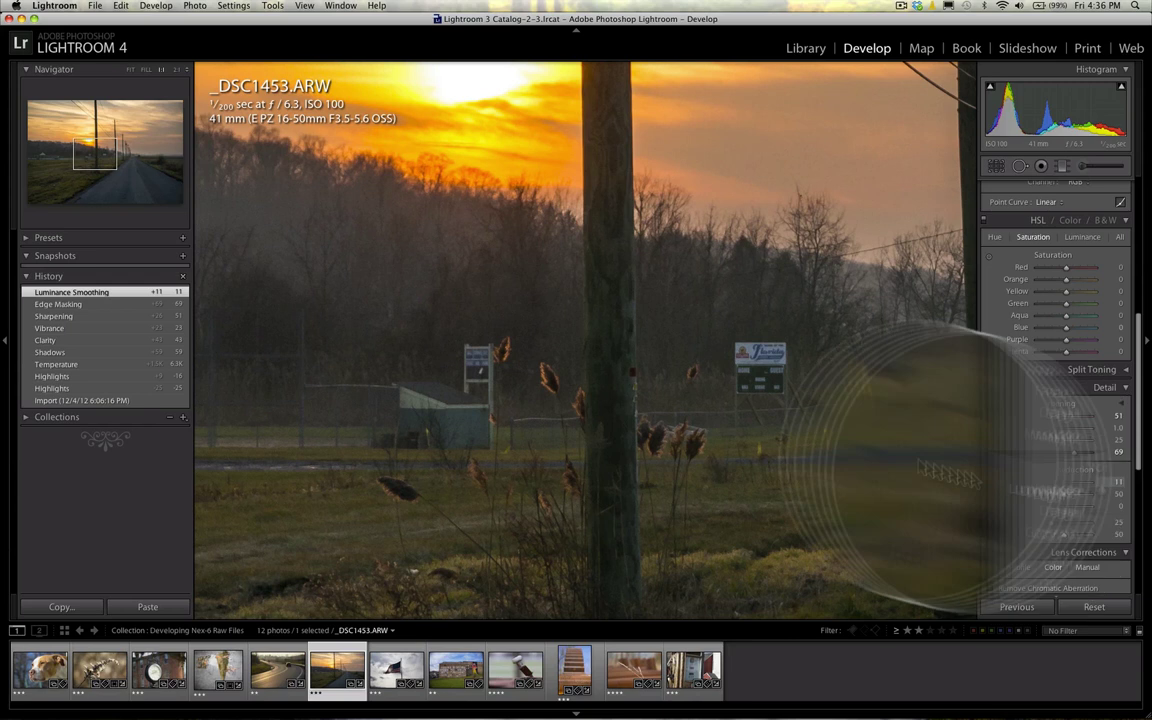
{"action": "scroll", "coordinate": [660, 360], "scroll_direction": "right", "scroll_amount": 5}
{"action": "scroll", "coordinate": [660, 360], "scroll_direction": "up", "scroll_amount": 3}
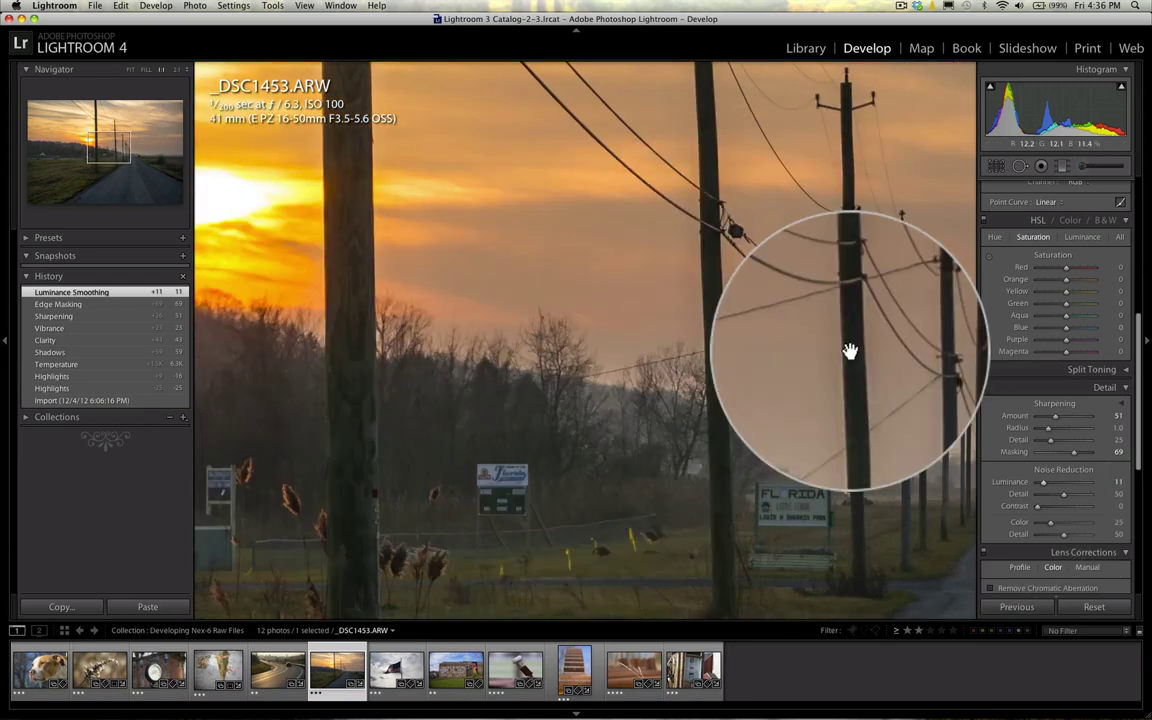
{"action": "scroll", "coordinate": [848, 352], "scroll_direction": "down", "scroll_amount": 4}
{"action": "scroll", "coordinate": [848, 352], "scroll_direction": "right", "scroll_amount": 4}
{"action": "left_click_drag", "start_coordinate": [812, 360], "coordinate": [651, 193]}
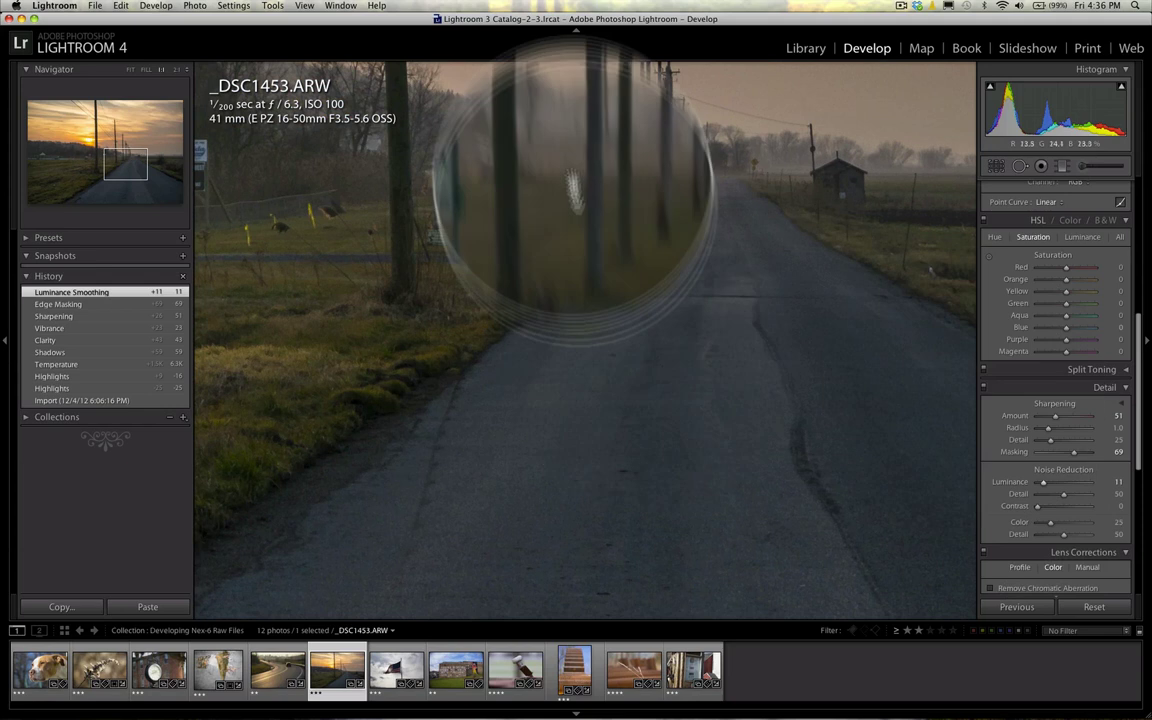
{"action": "scroll", "coordinate": [568, 290], "scroll_direction": "up", "scroll_amount": 5}
{"action": "left_click", "coordinate": [568, 300]}
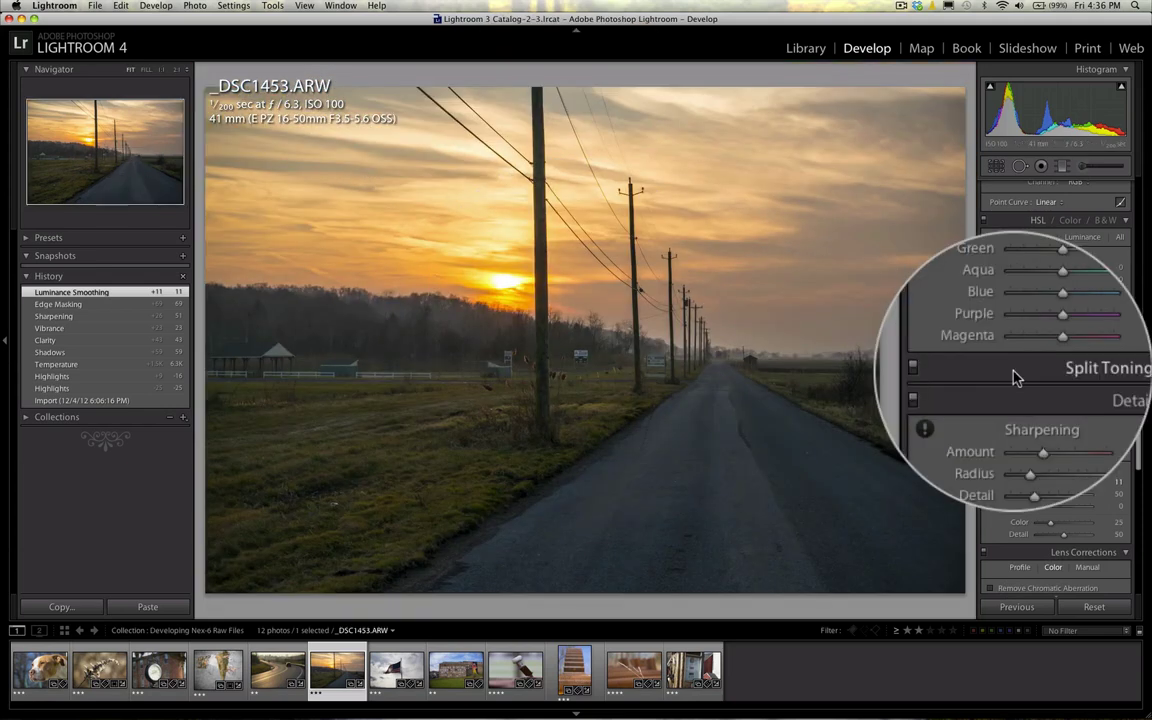
Examine the edges of the tall pole and wires at 1:1 for chromatic aberration.
{"action": "scroll", "coordinate": [1015, 375], "scroll_direction": "down", "scroll_amount": 6}
{"action": "scroll", "coordinate": [1015, 370], "scroll_direction": "up", "scroll_amount": 2}
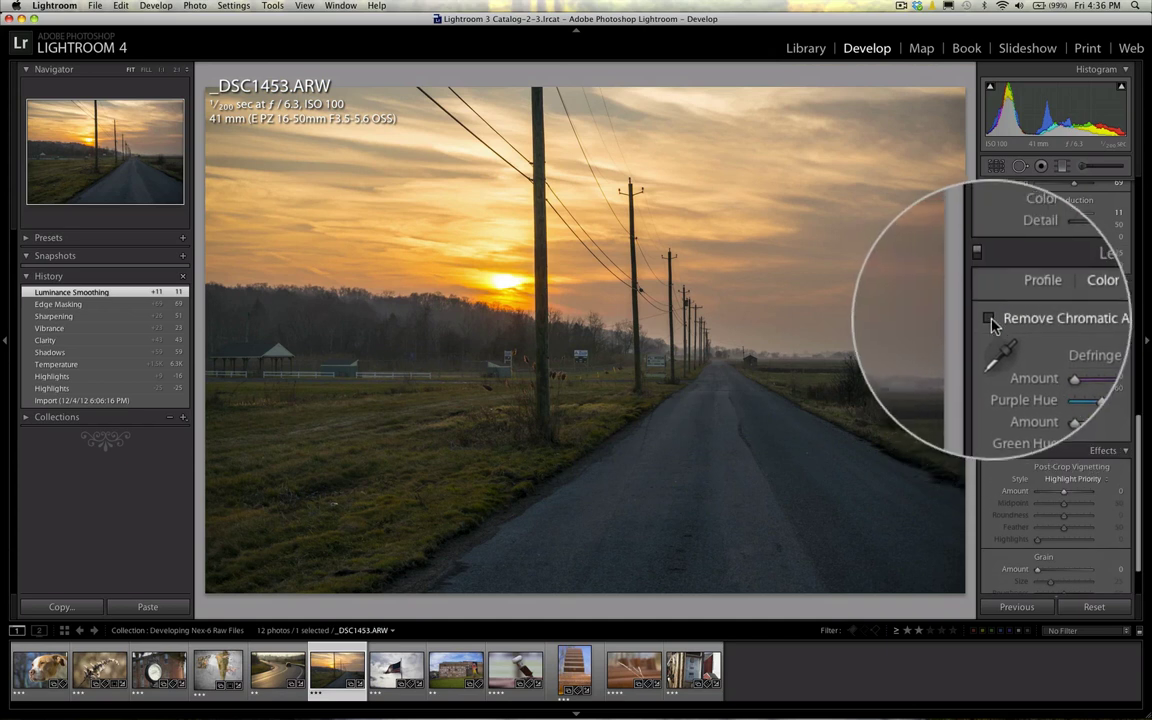
{"action": "left_click", "coordinate": [550, 140]}
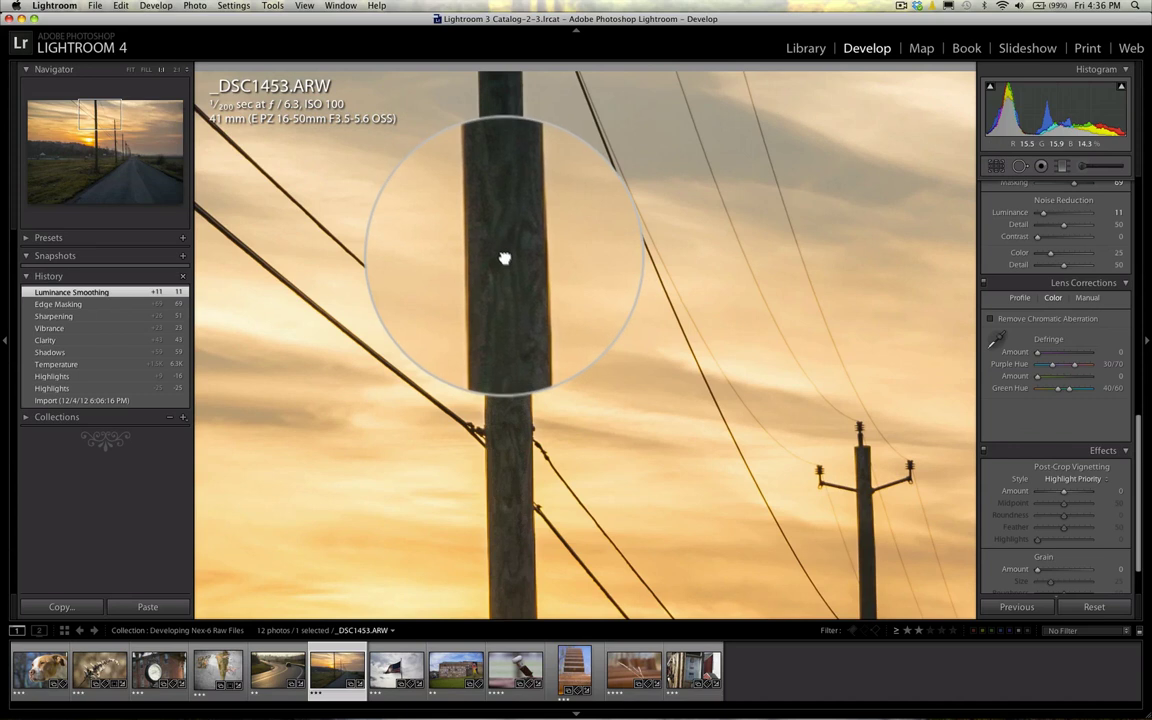
{"action": "left_click_drag", "start_coordinate": [503, 256], "coordinate": [718, 438]}
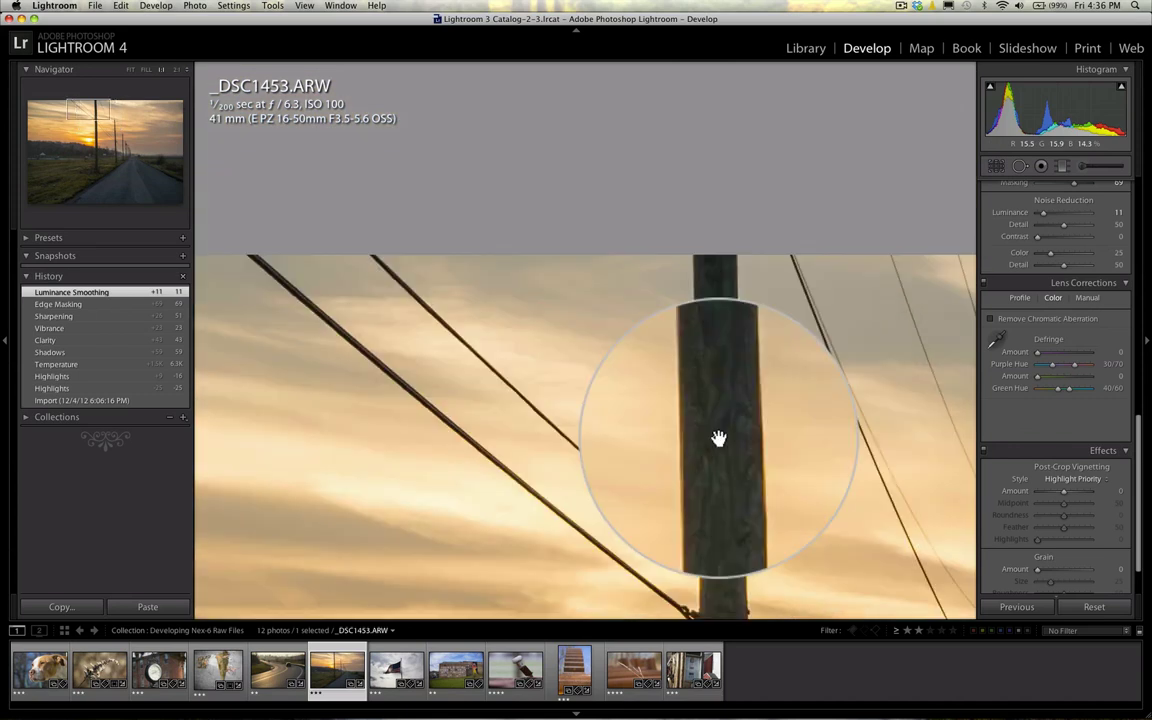
{"action": "left_click", "coordinate": [718, 438]}
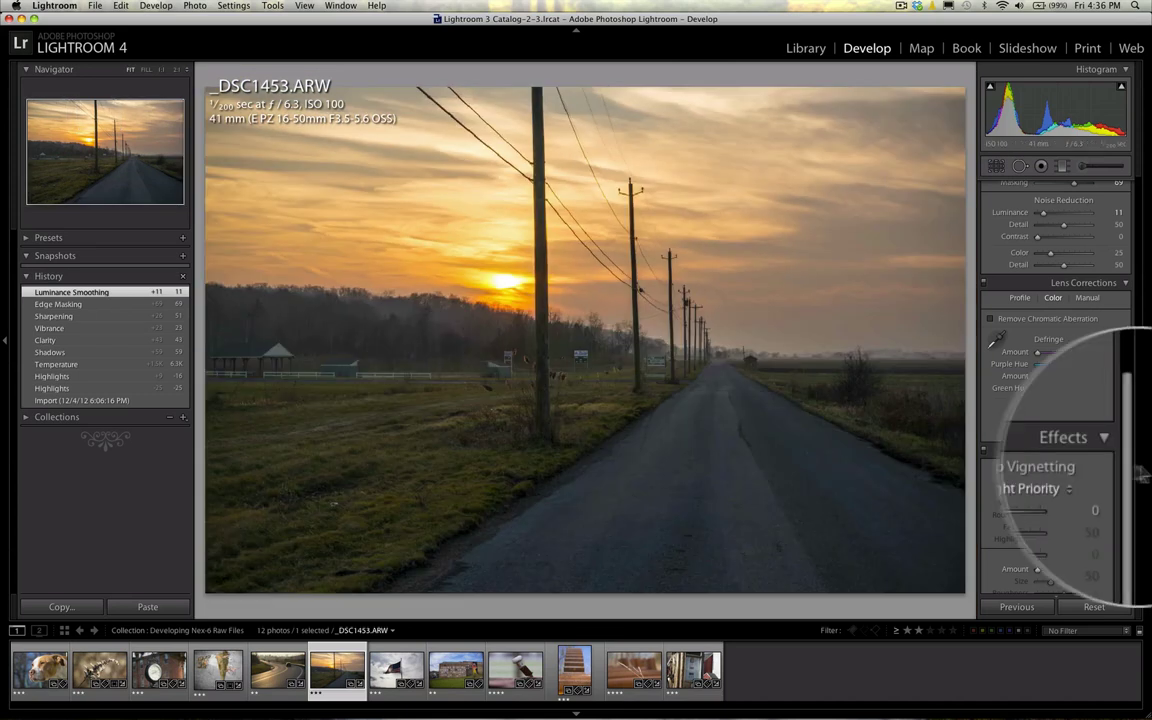
Add a post-crop vignette with Amount -14, Midpoint 66 and Feather 73.
{"action": "mouse_move", "coordinate": [1017, 500]}
{"action": "left_mouse_down"}
{"action": "mouse_move", "coordinate": [1008, 497]}
{"action": "mouse_move", "coordinate": [1020, 506]}
{"action": "mouse_move", "coordinate": [1016, 532]}
{"action": "mouse_move", "coordinate": [1013, 498]}
{"action": "left_mouse_up"}
Try Highlights at -43, settle on -18, and leave Whites at 0.
{"action": "scroll", "coordinate": [1016, 419], "scroll_direction": "up", "scroll_amount": 15}
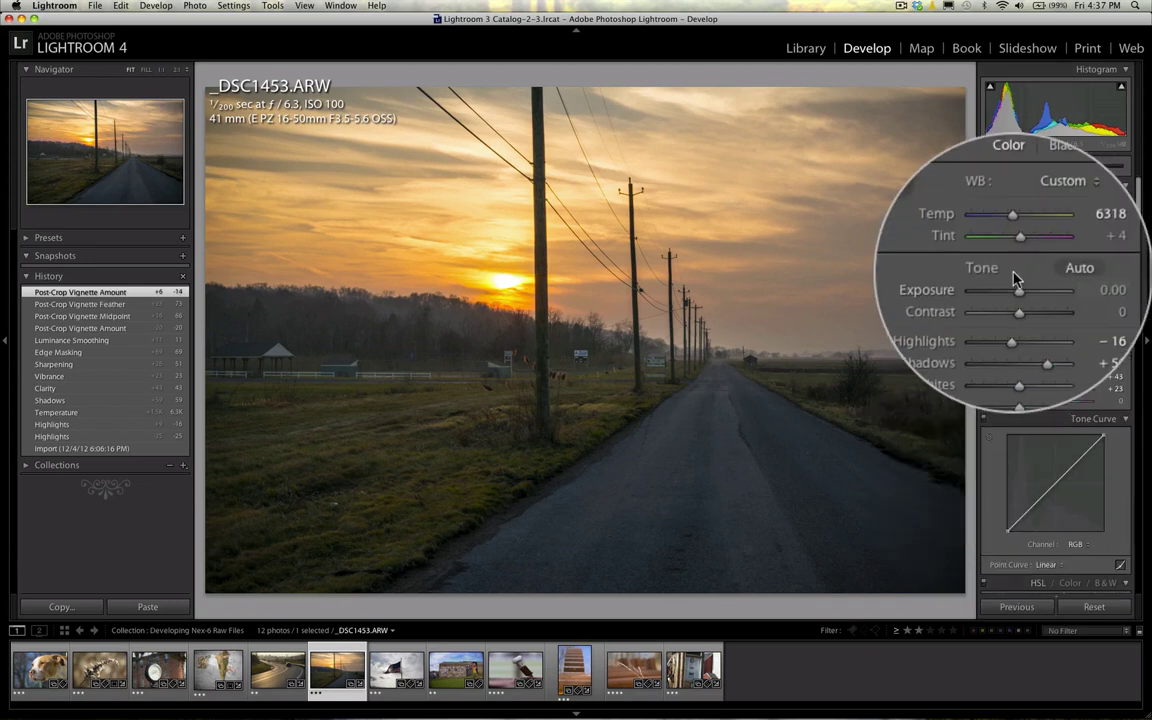
{"action": "left_click", "coordinate": [1013, 284], "text": "alt"}
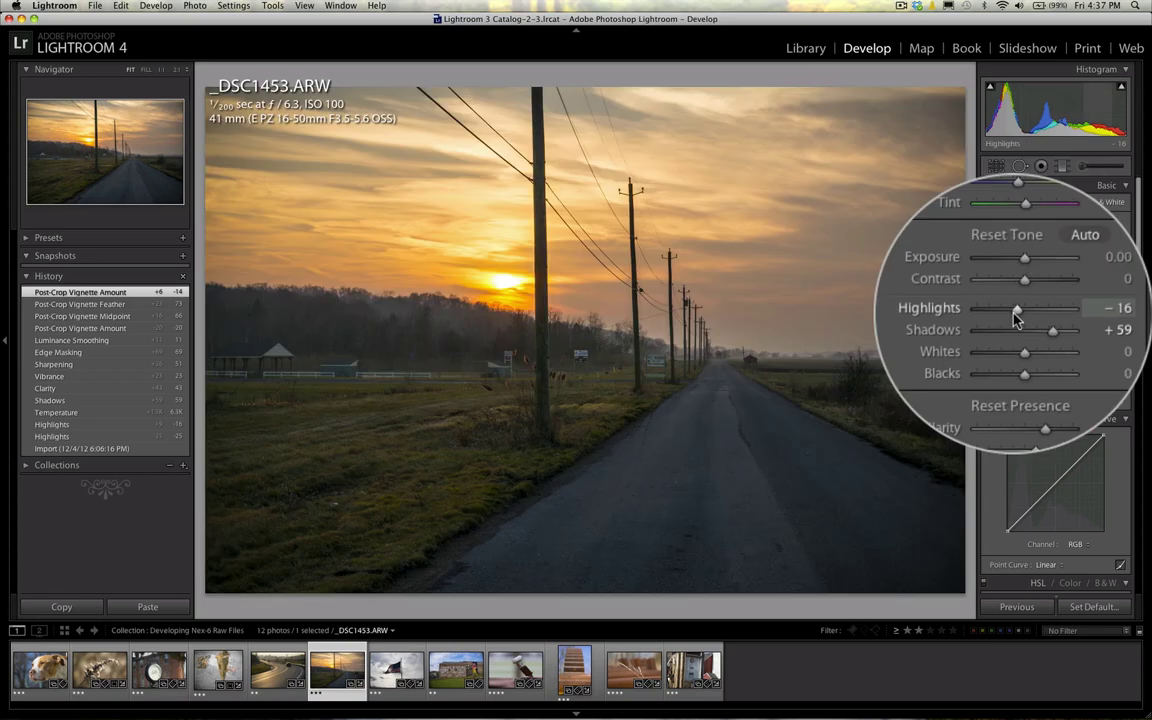
{"action": "left_click_drag", "start_coordinate": [1017, 316], "coordinate": [1015, 316]}
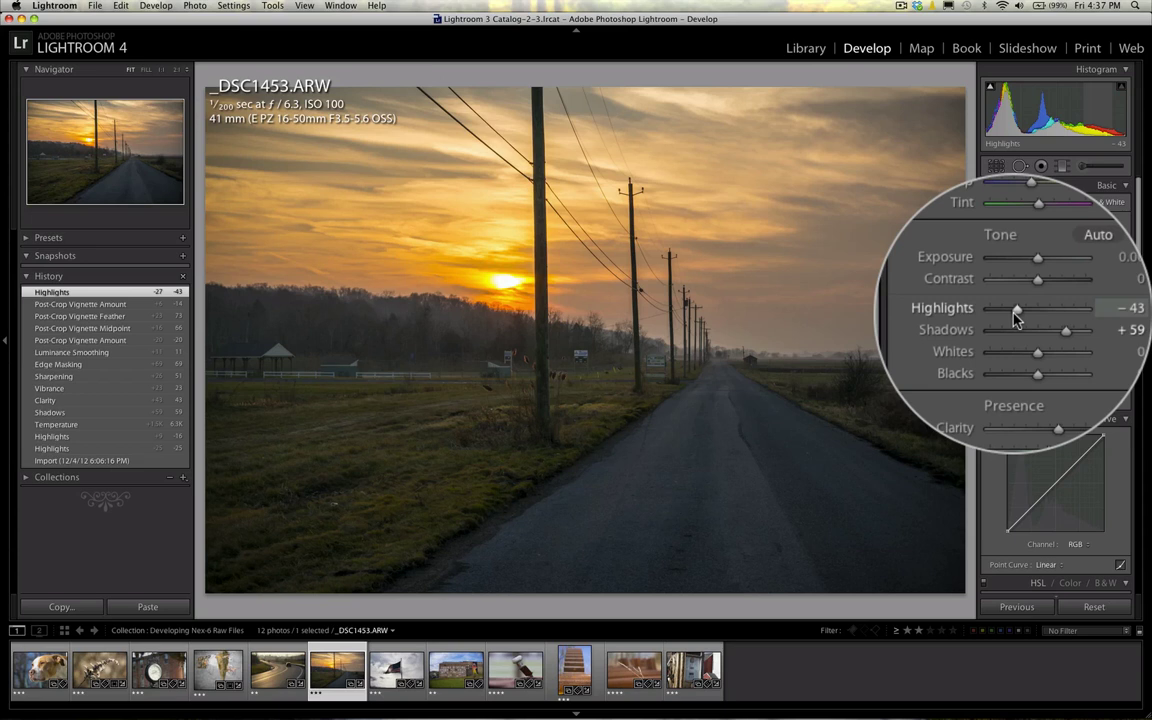
{"action": "left_click_drag", "start_coordinate": [1015, 316], "coordinate": [1014, 316]}
{"action": "double_click", "coordinate": [1014, 316]}
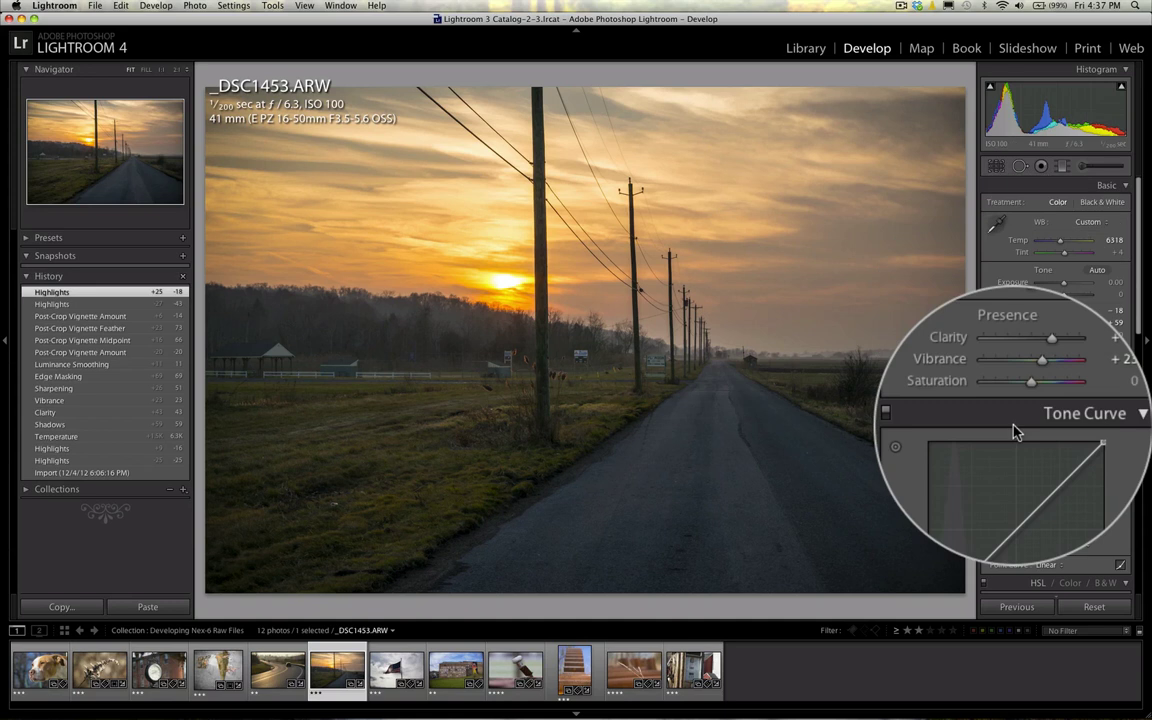
{"action": "left_click_drag", "start_coordinate": [1010, 341], "coordinate": [1014, 341]}
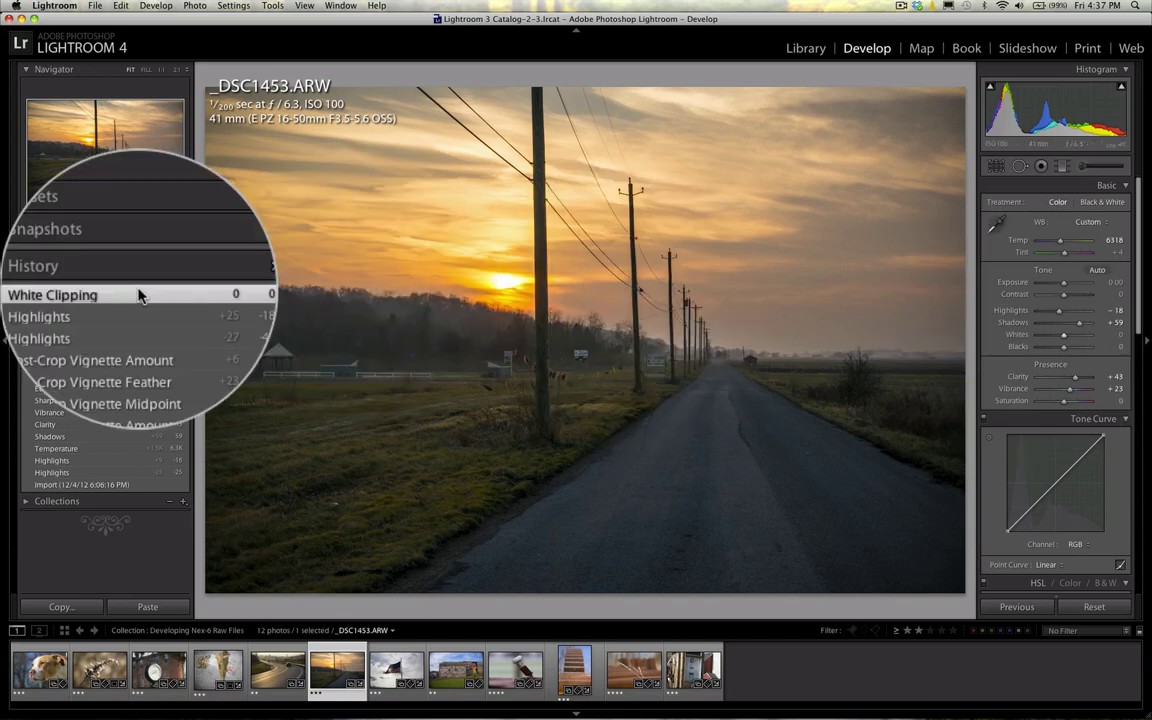
Compare the photo's original Import state with its latest edit in the history.
{"action": "left_click", "coordinate": [140, 486]}
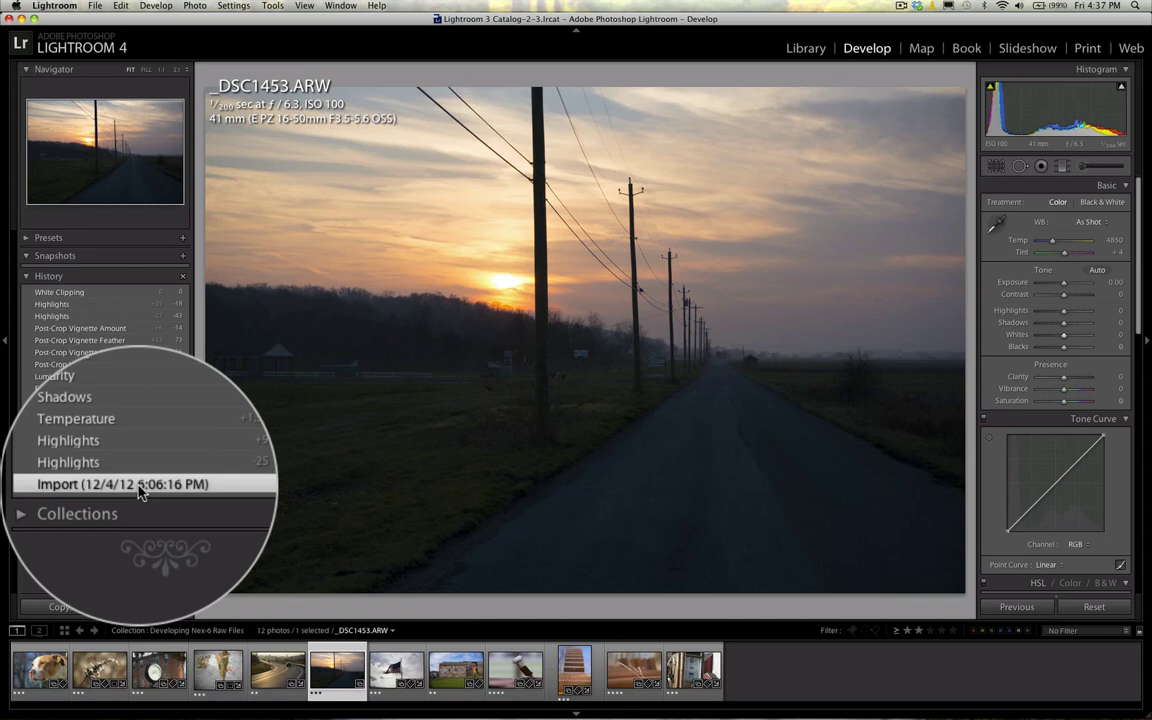
{"action": "left_click", "coordinate": [140, 295]}
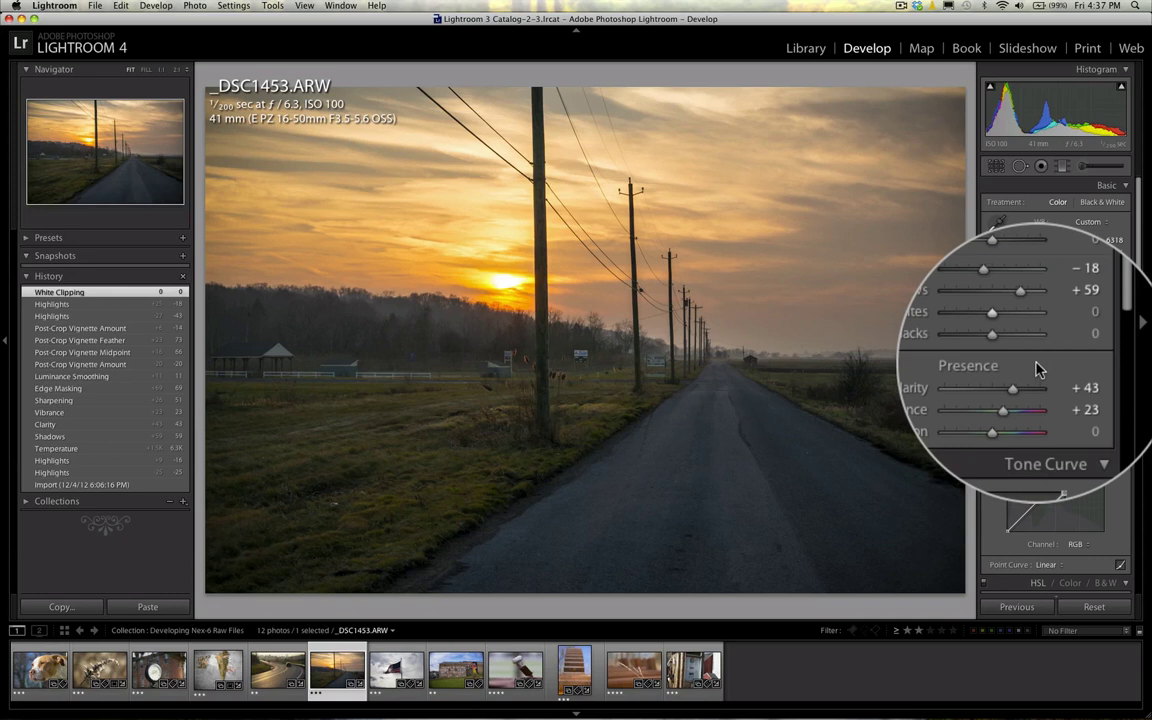
{"action": "scroll", "coordinate": [1037, 369], "scroll_direction": "down", "scroll_amount": 3}
{"action": "scroll", "coordinate": [1037, 363], "scroll_direction": "down", "scroll_amount": 2}
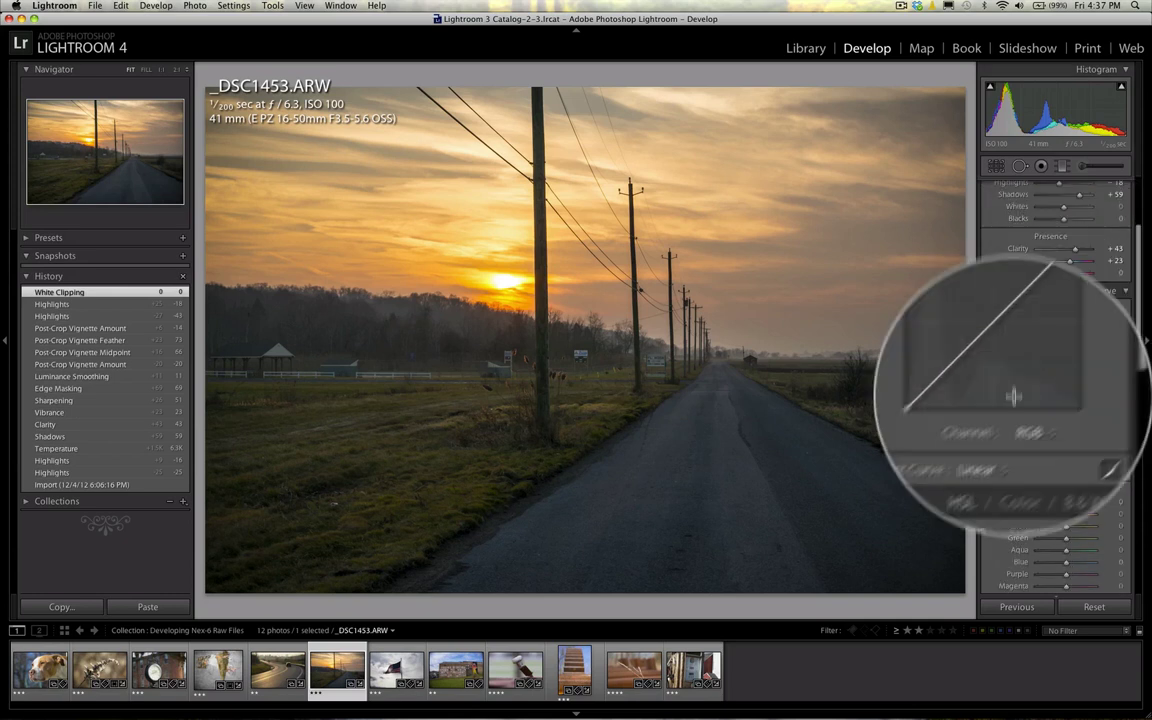
Try the Medium Contrast point curve with Blacks at +16, and reset Blacks to 0.
{"action": "left_click", "coordinate": [1013, 441]}
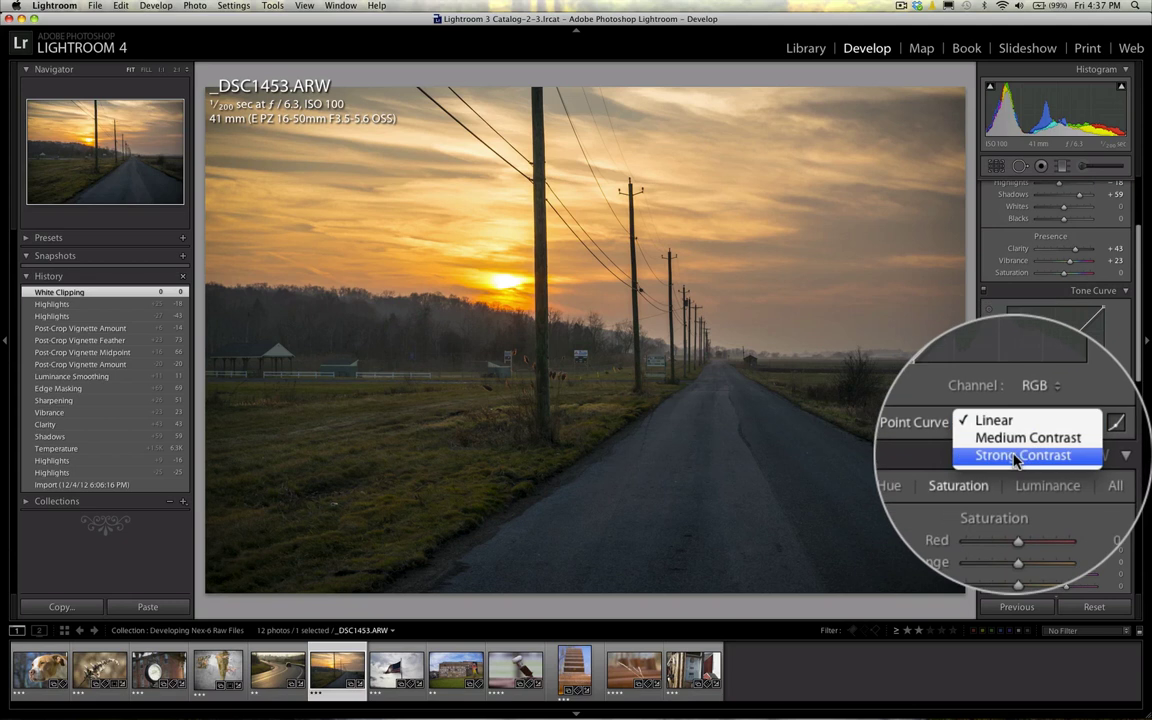
{"action": "left_click", "coordinate": [1028, 451]}
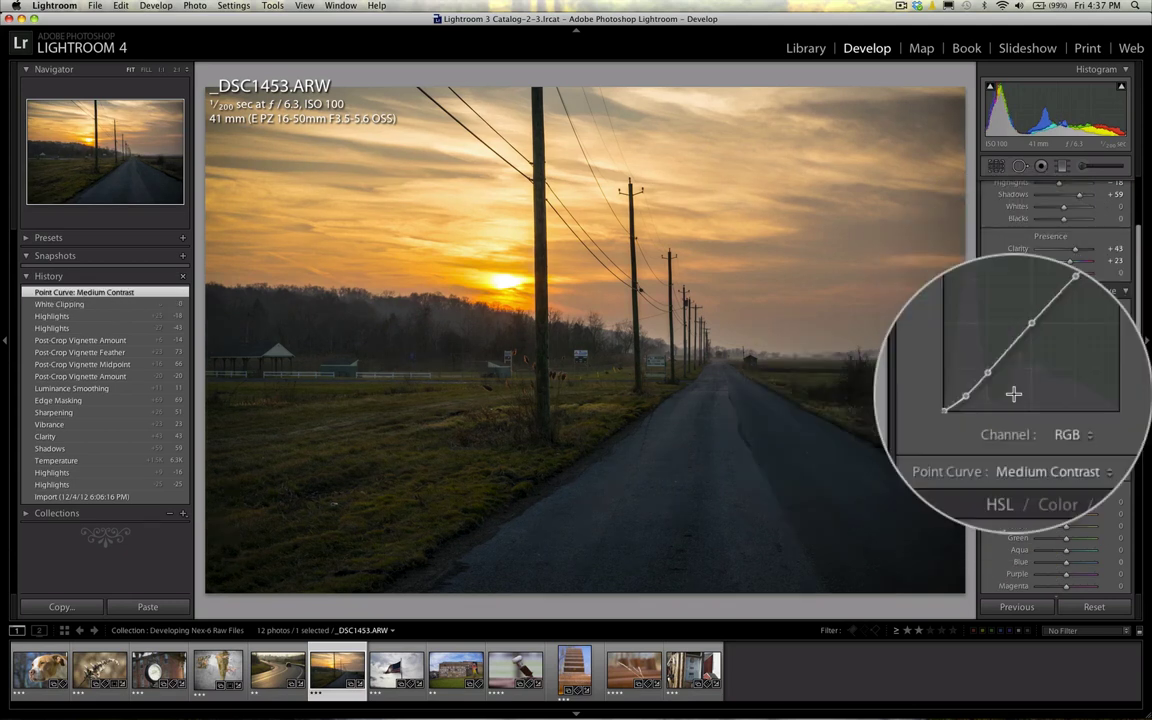
{"action": "scroll", "coordinate": [1013, 376], "scroll_direction": "up", "scroll_amount": 2}
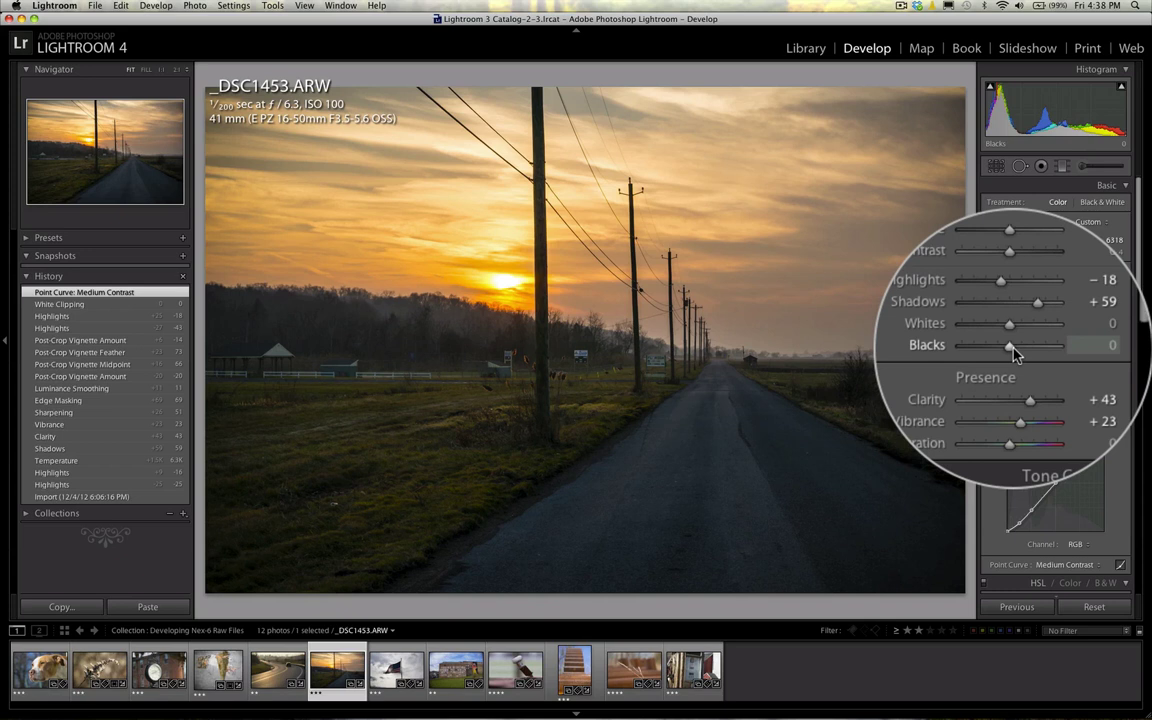
{"action": "left_click_drag", "start_coordinate": [1012, 350], "coordinate": [1009, 349]}
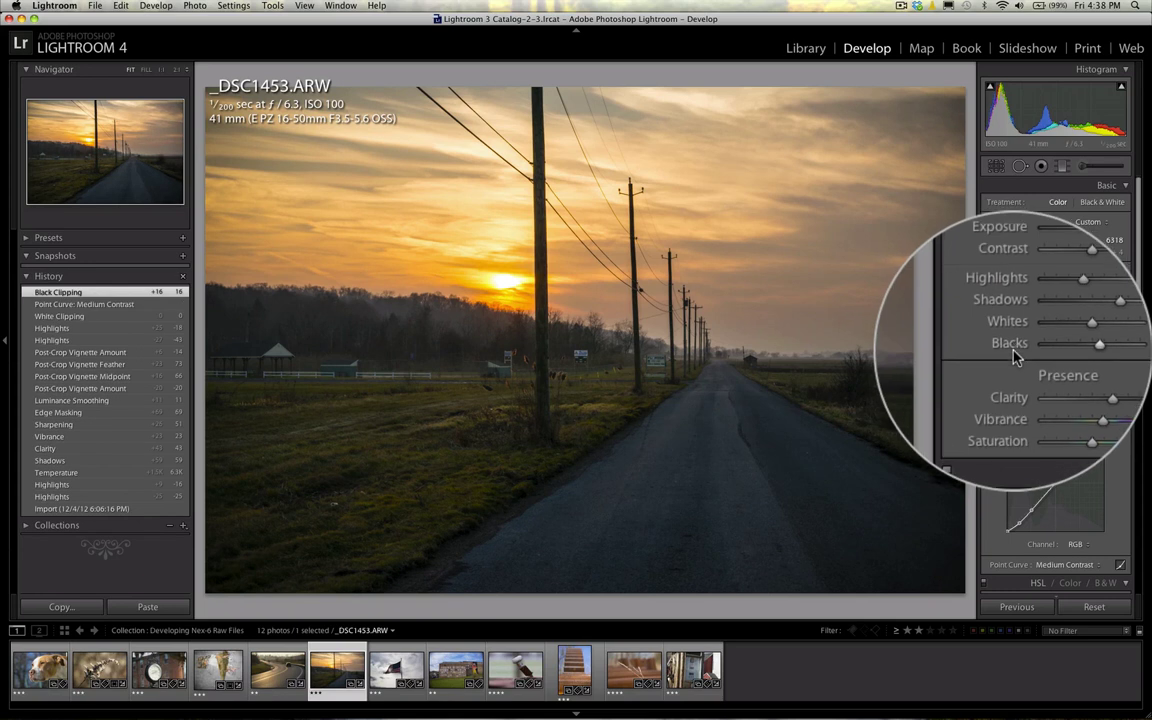
{"action": "double_click", "coordinate": [1013, 352]}
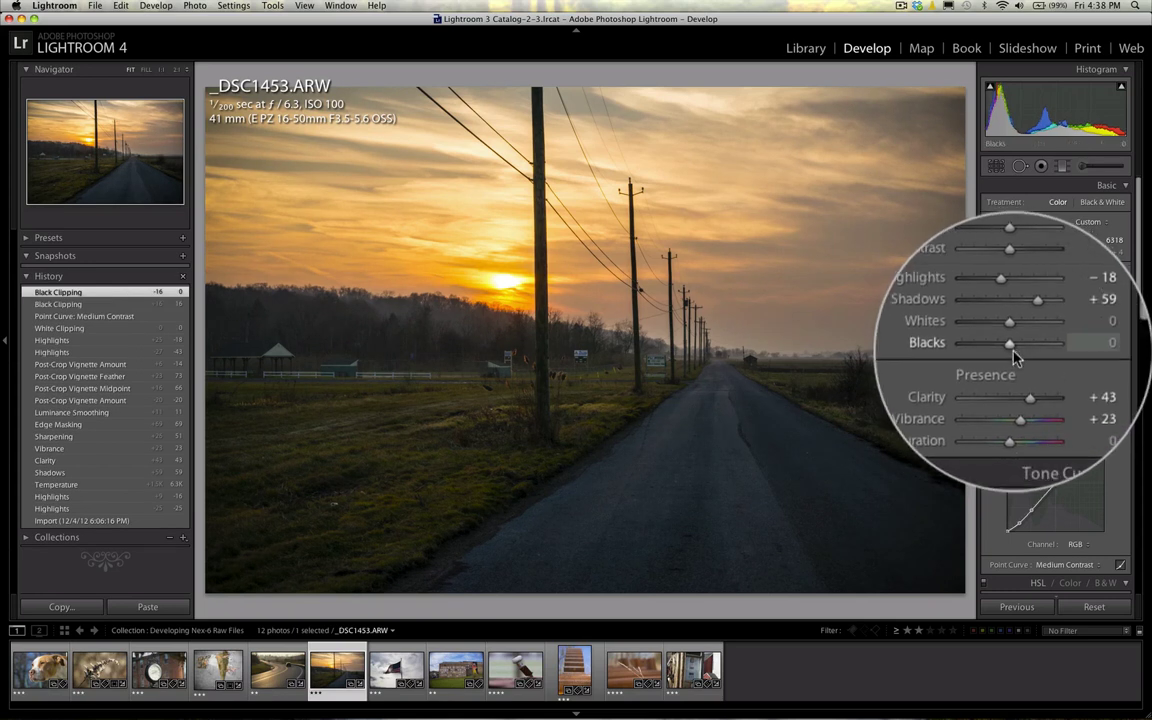
Try raising the shadow points of the point curve by hand, and reset the curve to Linear.
{"action": "scroll", "coordinate": [1013, 352], "scroll_direction": "down", "scroll_amount": 3}
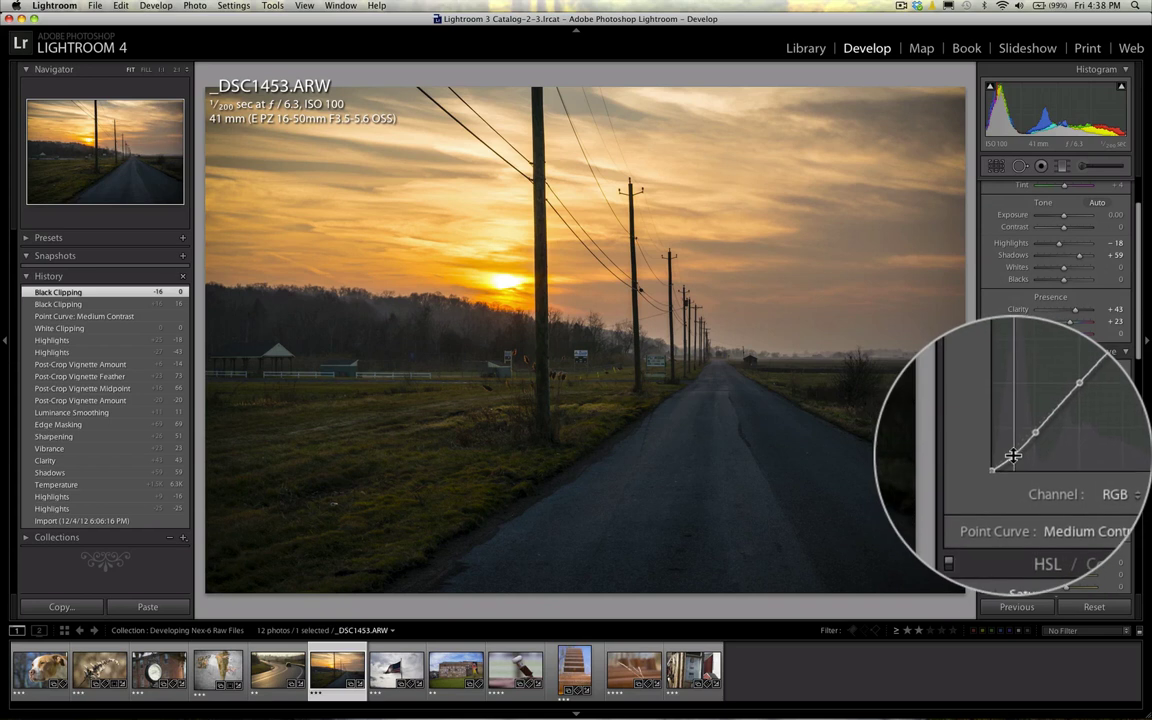
{"action": "left_click_drag", "start_coordinate": [1013, 456], "coordinate": [1013, 437]}
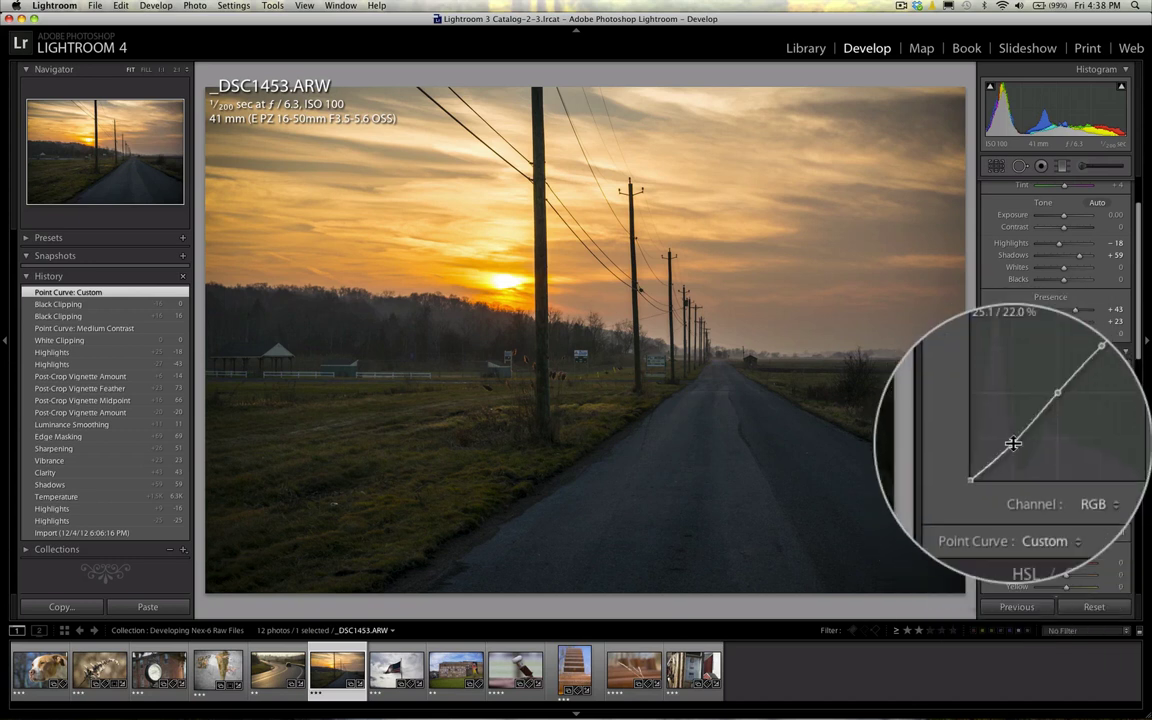
{"action": "left_click_drag", "start_coordinate": [1013, 443], "coordinate": [936, 422]}
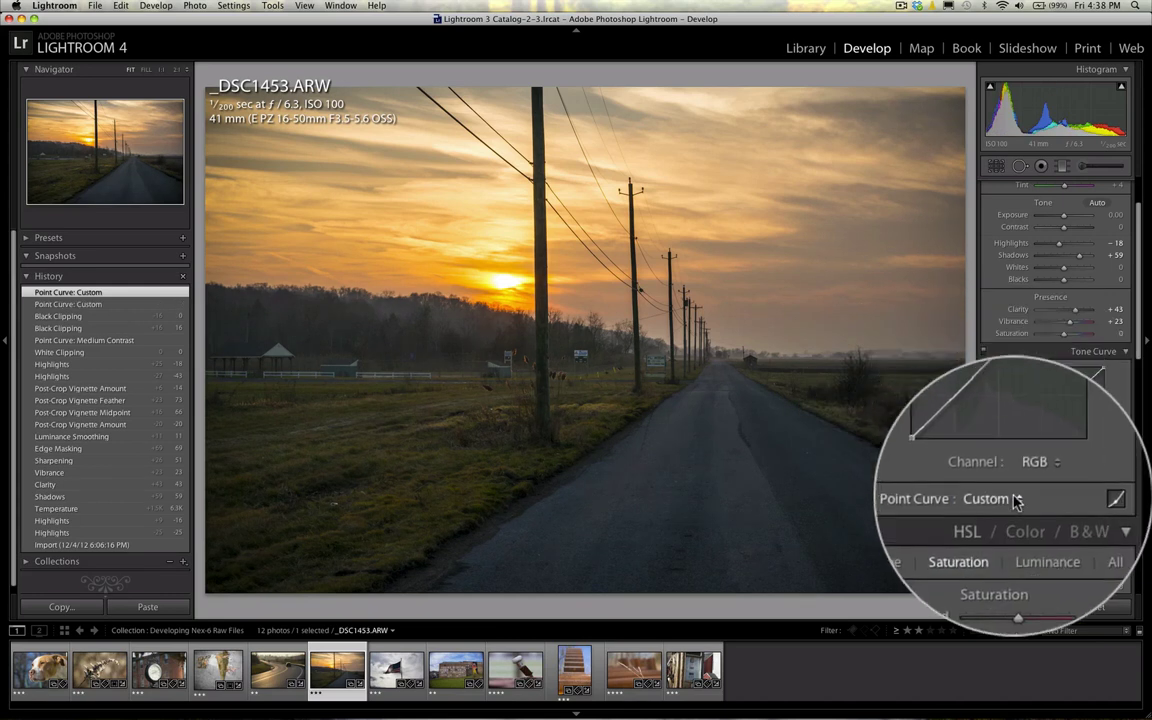
{"action": "left_click", "coordinate": [1018, 500]}
{"action": "left_click", "coordinate": [1016, 463]}
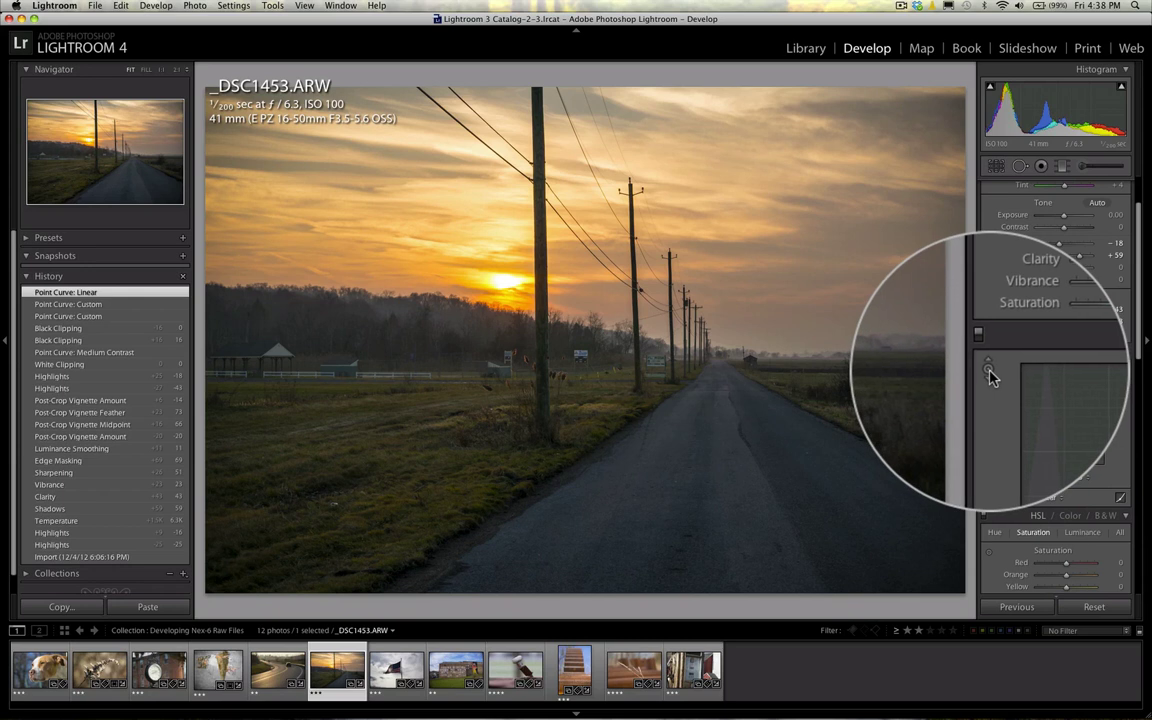
Shape a custom RGB point curve with targeted adjustments on the photo, deepening the darkest shadows and lifting the midtones.
{"action": "left_click", "coordinate": [989, 372]}
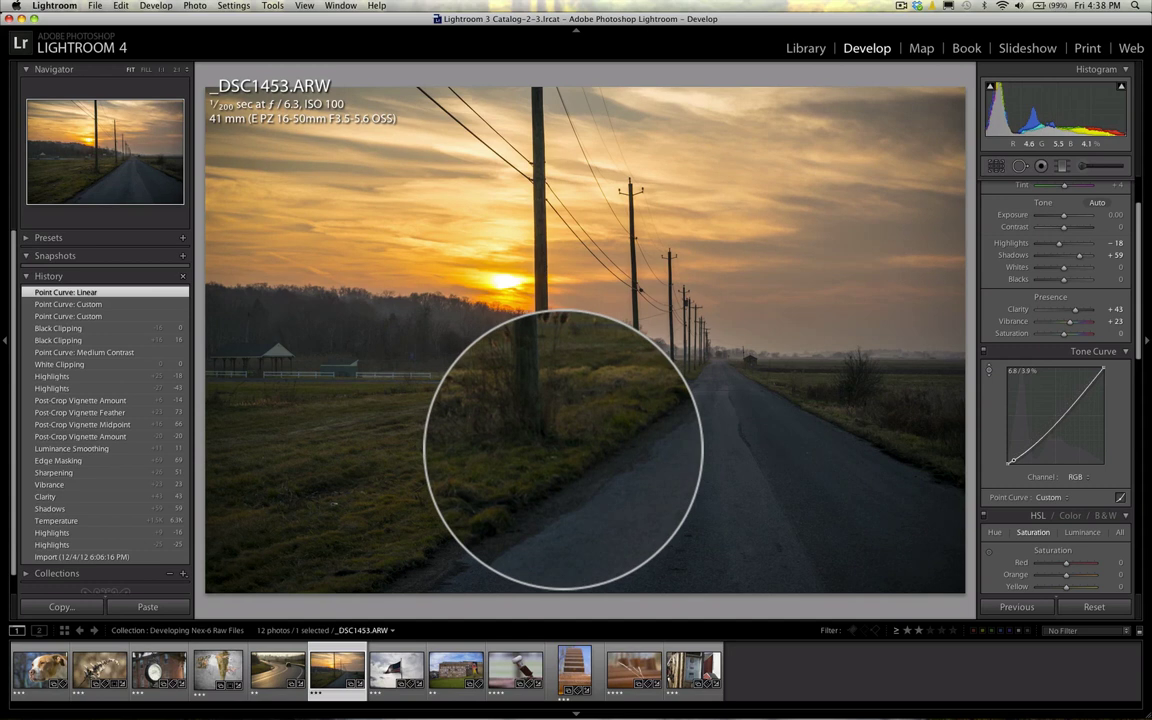
{"action": "left_click_drag", "start_coordinate": [563, 445], "coordinate": [563, 449]}
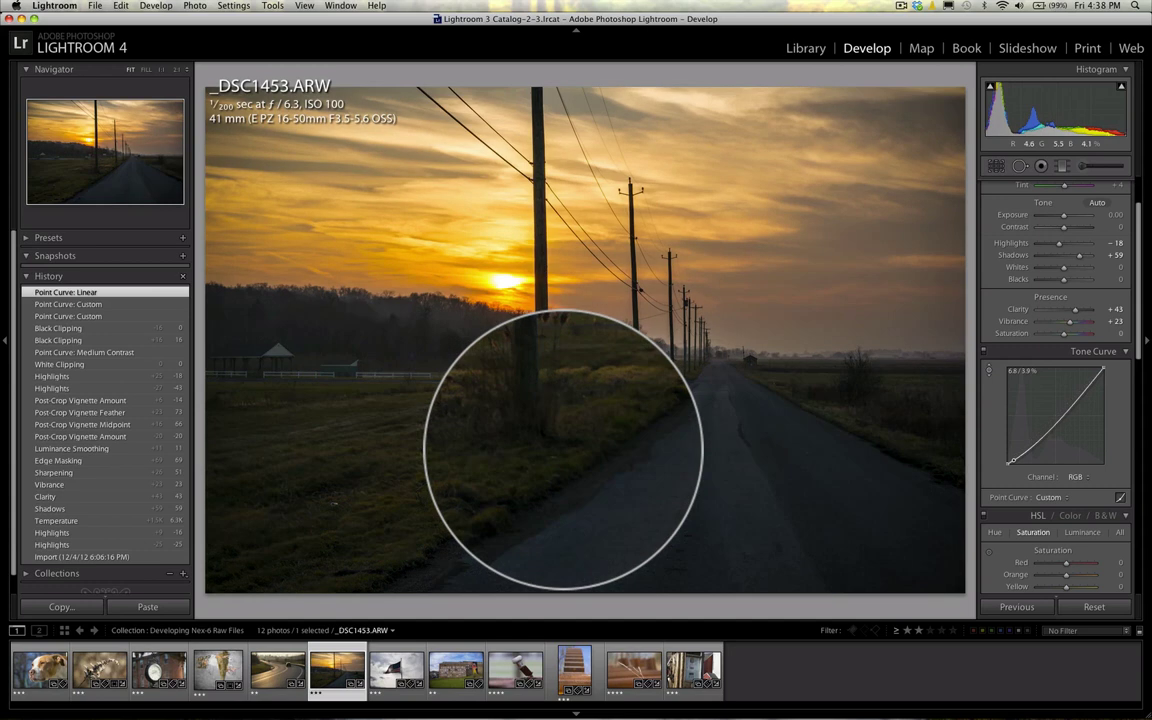
{"action": "left_click", "coordinate": [576, 463]}
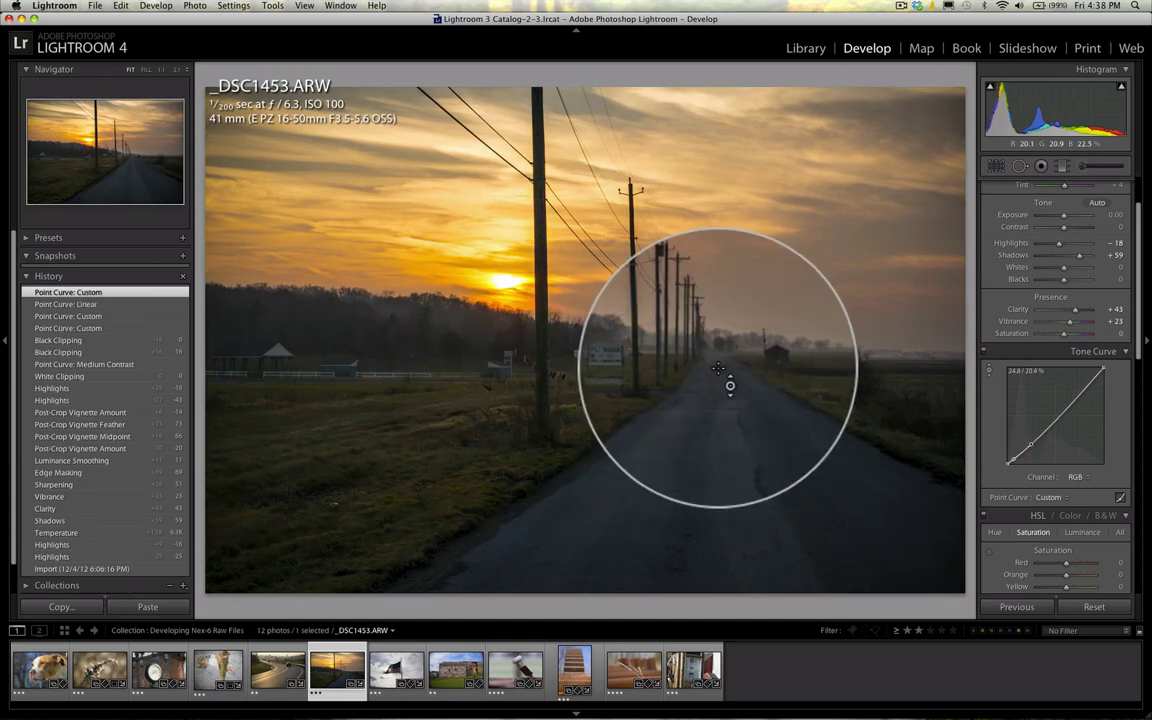
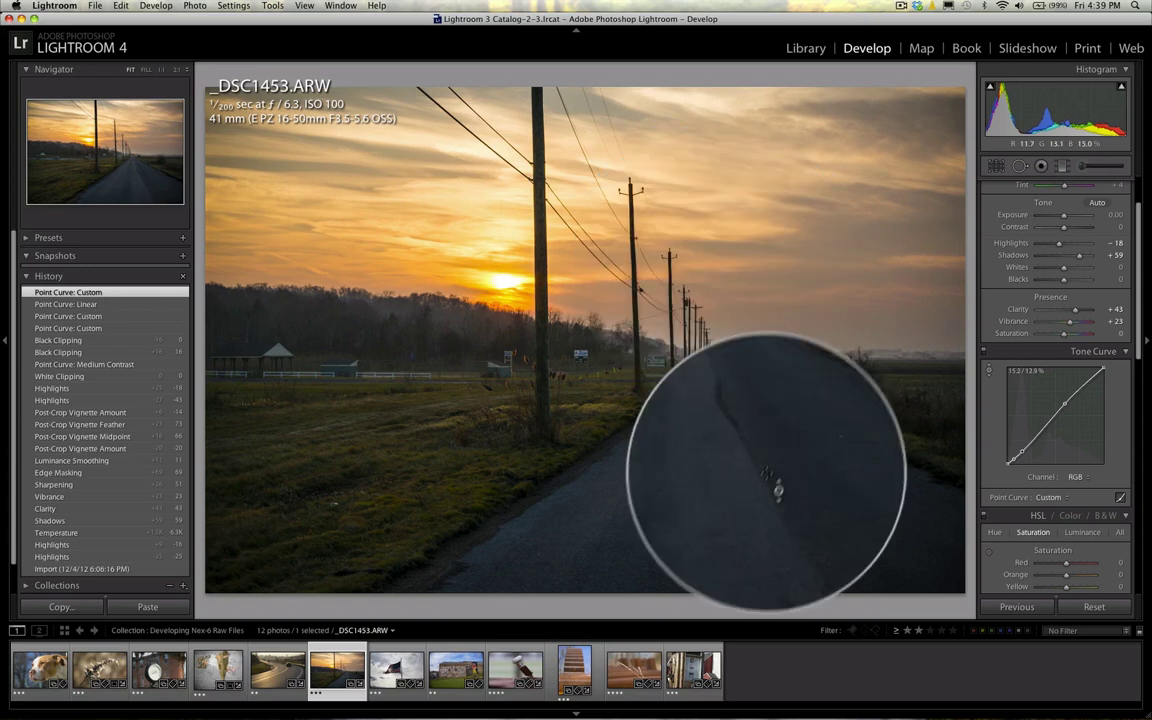
{"action": "left_click", "coordinate": [738, 419]}
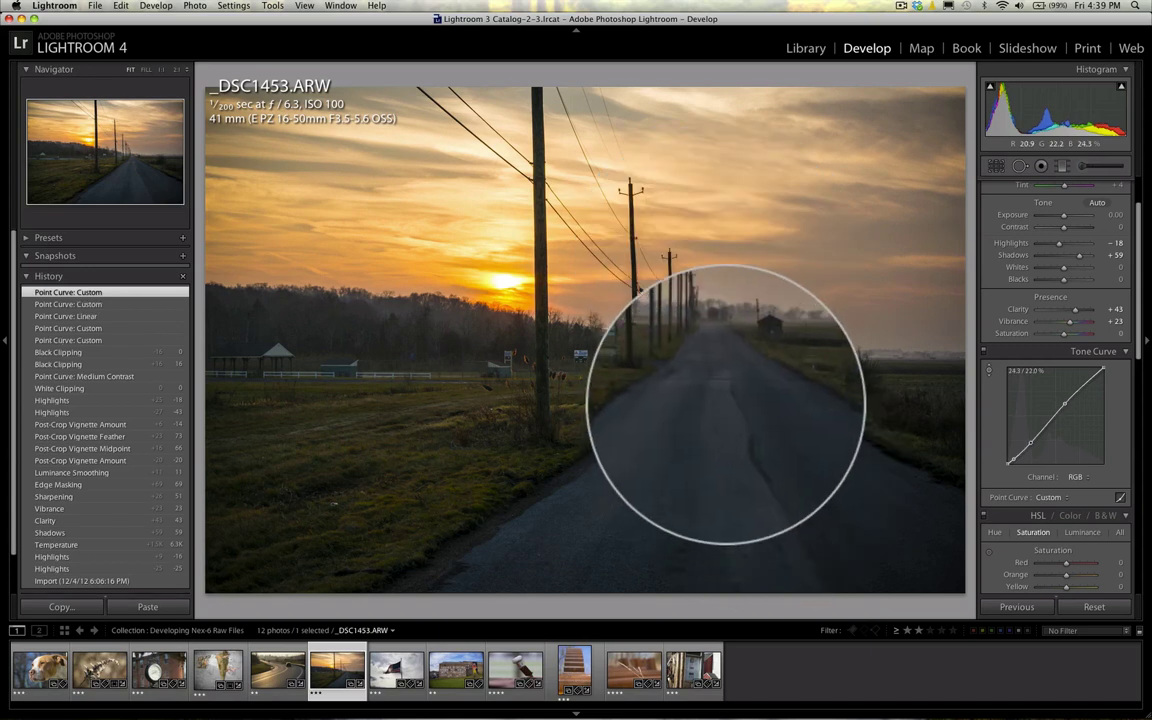
{"action": "left_click_drag", "start_coordinate": [726, 405], "coordinate": [726, 397]}
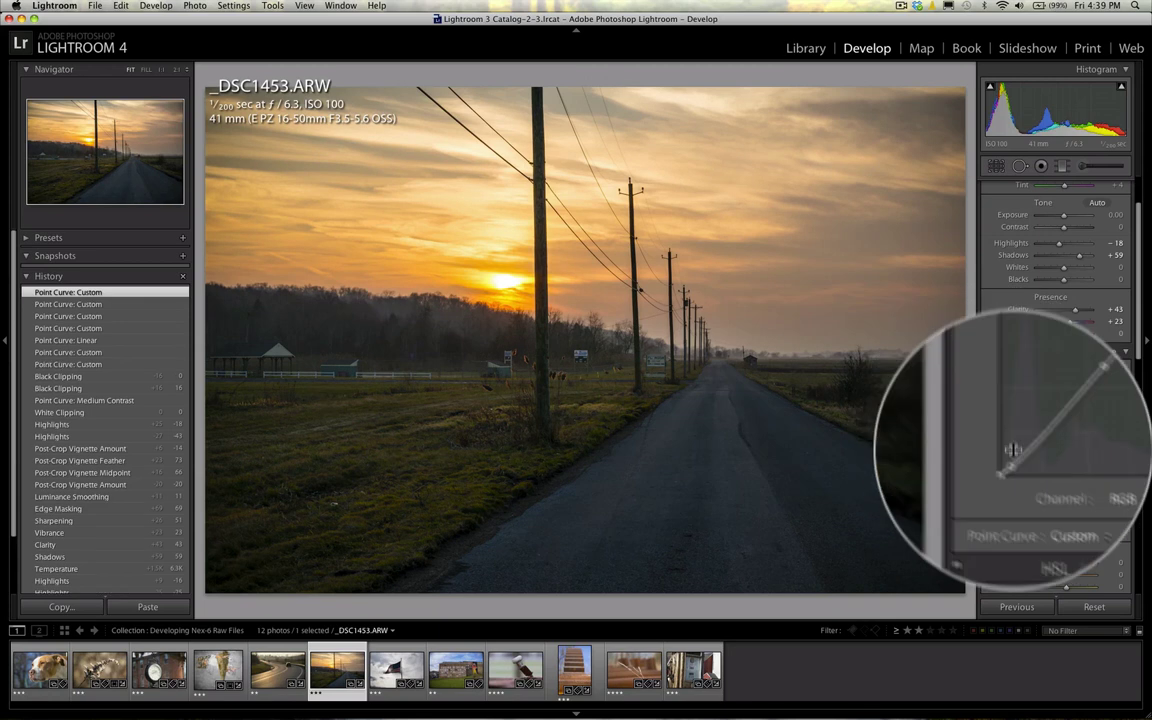
{"action": "left_click", "coordinate": [1013, 404]}
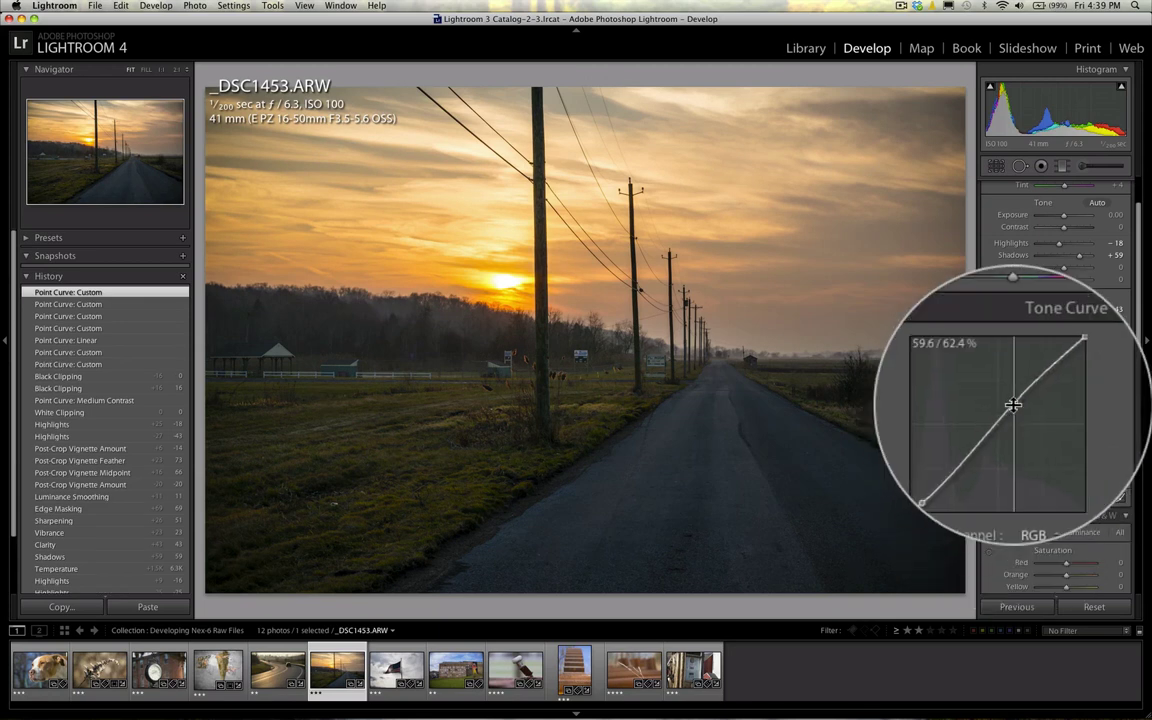
{"action": "mouse_move", "coordinate": [1013, 404]}
{"action": "left_mouse_down"}
{"action": "mouse_move", "coordinate": [1025, 405]}
{"action": "mouse_move", "coordinate": [1013, 409]}
{"action": "left_mouse_up"}
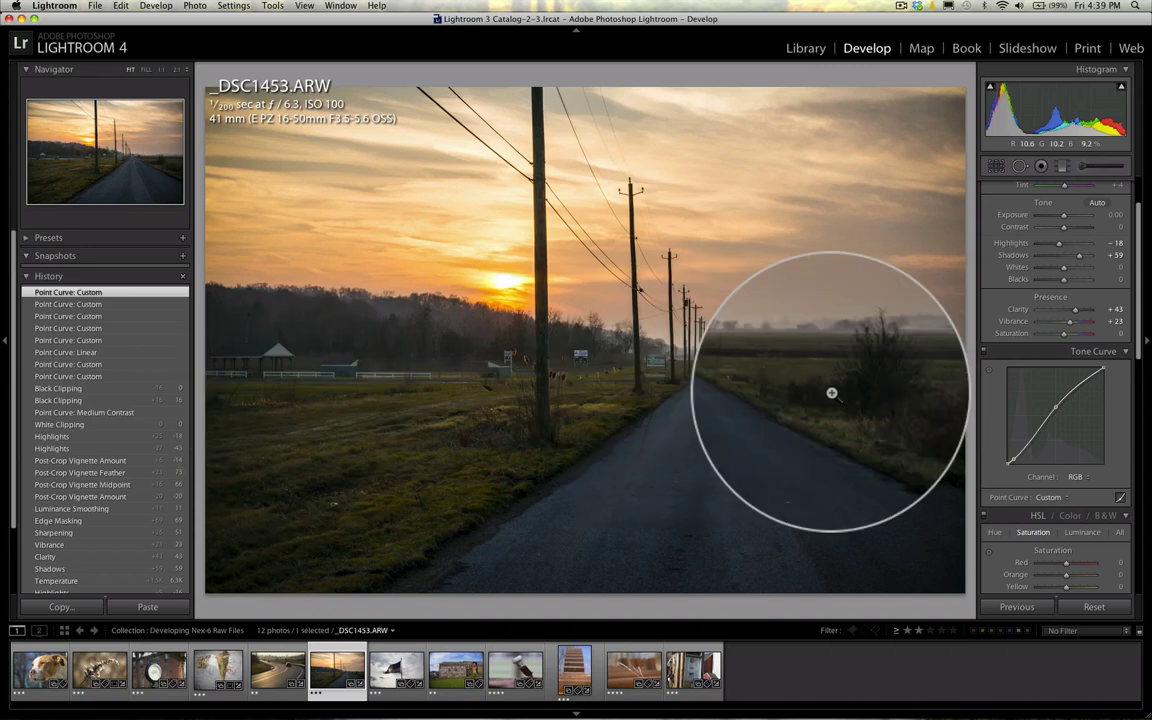
Enable lens profile corrections and set the post-crop vignette Amount to -11 after trying -5.
{"action": "scroll", "coordinate": [1012, 450], "scroll_direction": "down", "scroll_amount": 10}
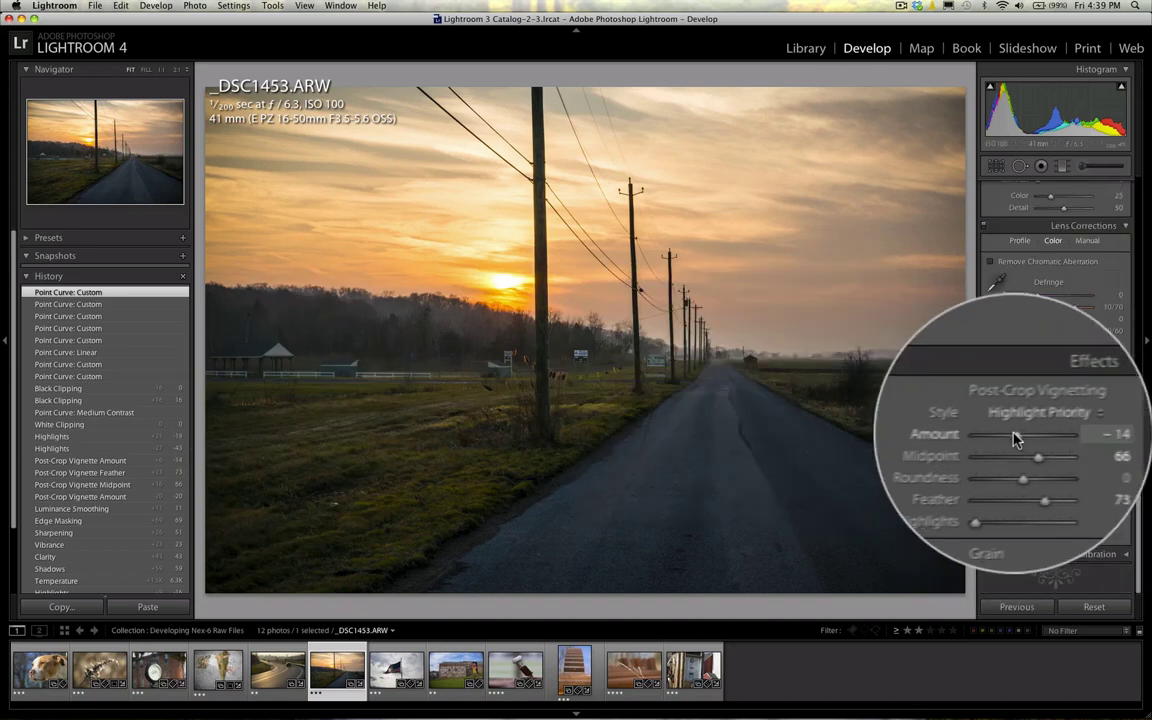
{"action": "left_click_drag", "start_coordinate": [1013, 437], "coordinate": [1016, 438]}
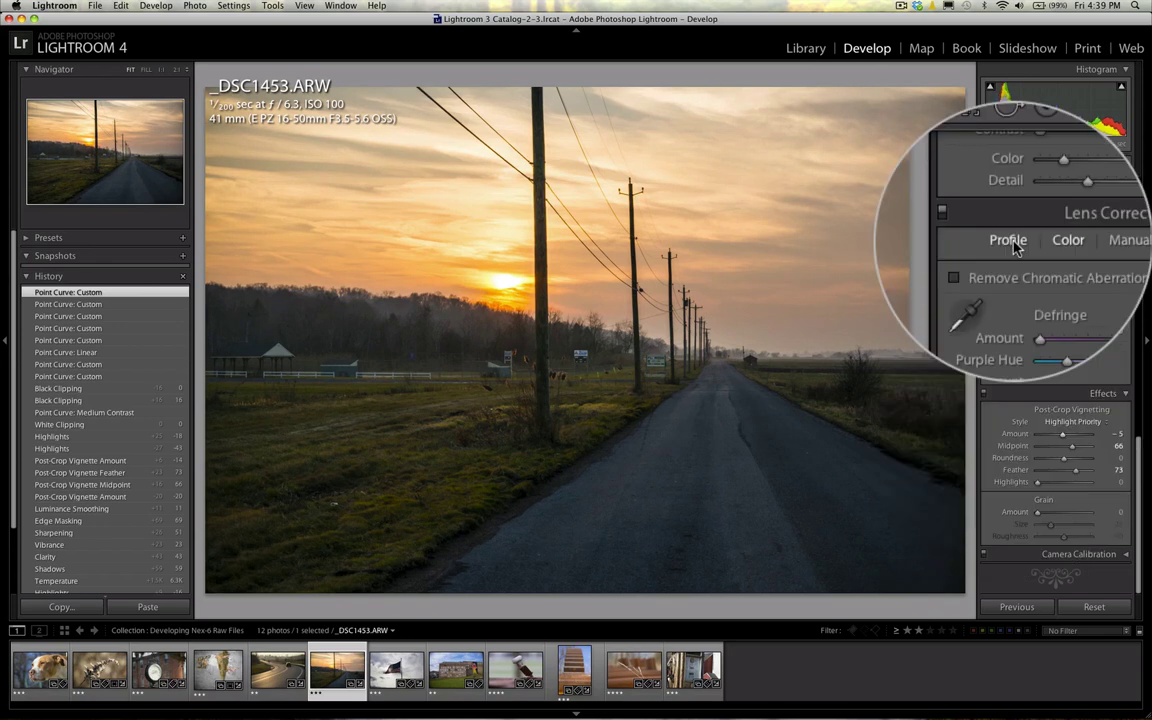
{"action": "left_click", "coordinate": [1019, 240]}
{"action": "left_click", "coordinate": [990, 260]}
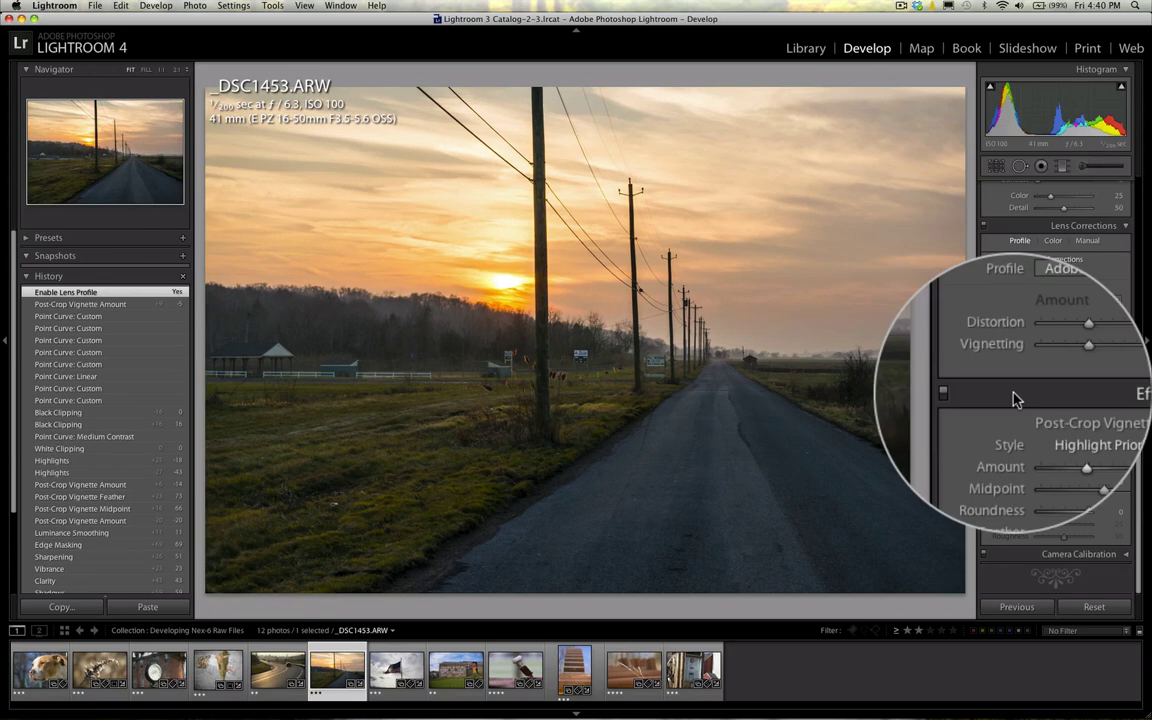
{"action": "scroll", "coordinate": [1013, 399], "scroll_direction": "up", "scroll_amount": 10}
{"action": "scroll", "coordinate": [1013, 399], "scroll_direction": "down", "scroll_amount": 10}
{"action": "left_click_drag", "start_coordinate": [1014, 443], "coordinate": [1012, 443]}
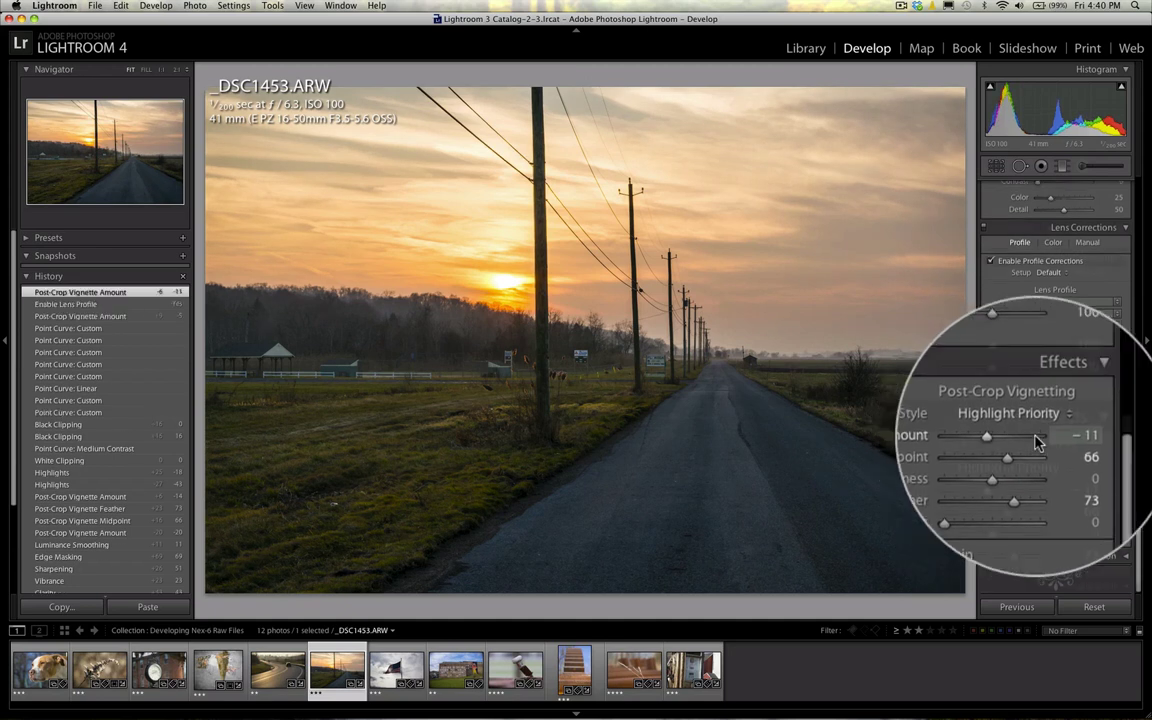
Add a slightly tilted graduated filter over the sky, fading out below the horizon, with Exposure at -0.52.
{"action": "scroll", "coordinate": [1020, 440], "scroll_direction": "up", "scroll_amount": 10}
{"action": "left_click", "coordinate": [1062, 167]}
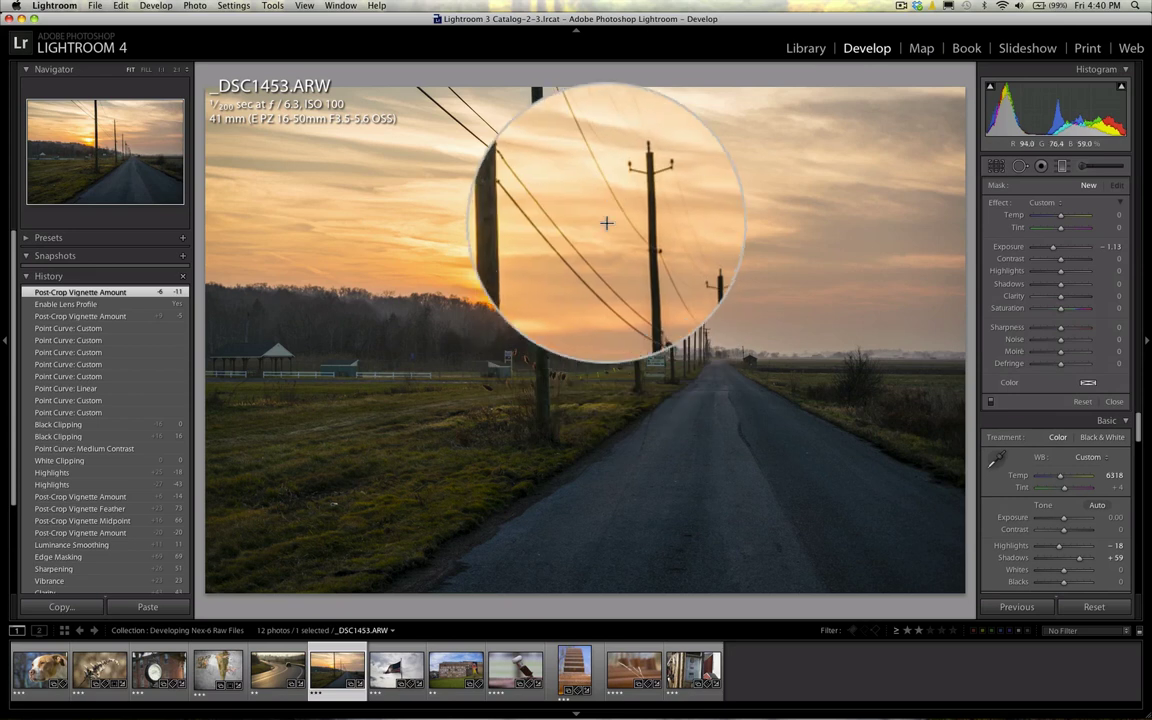
{"action": "left_click_drag", "start_coordinate": [555, 378], "coordinate": [576, 419]}
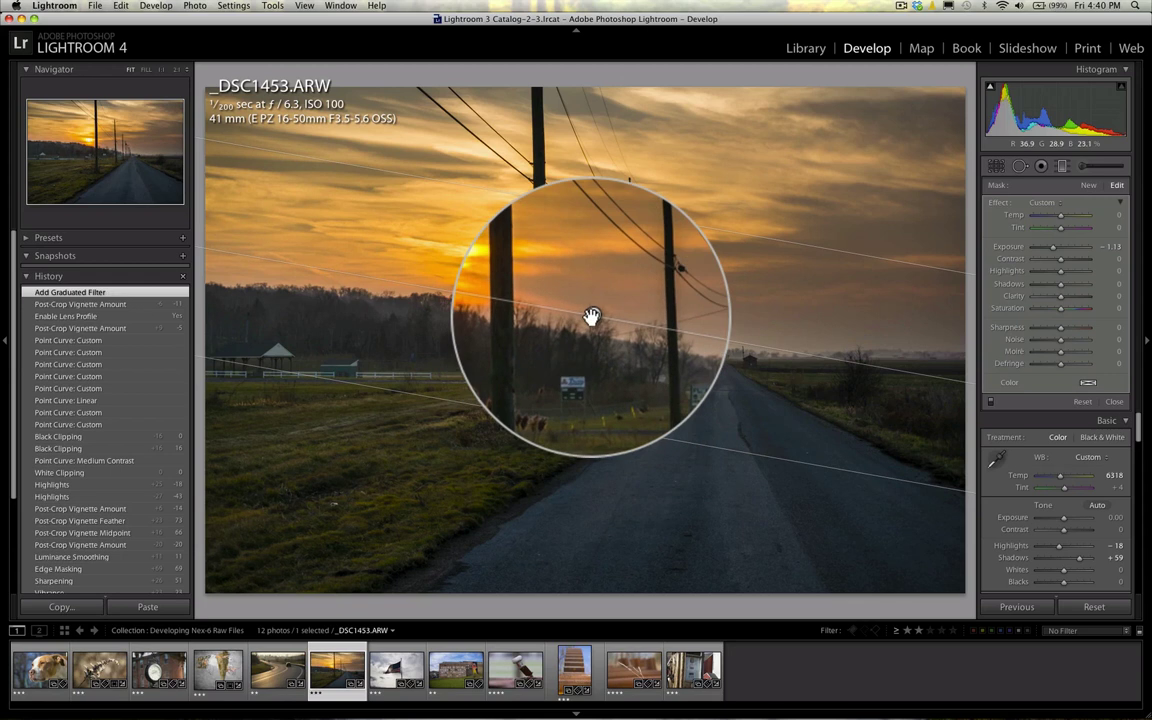
{"action": "left_click_drag", "start_coordinate": [591, 310], "coordinate": [594, 302]}
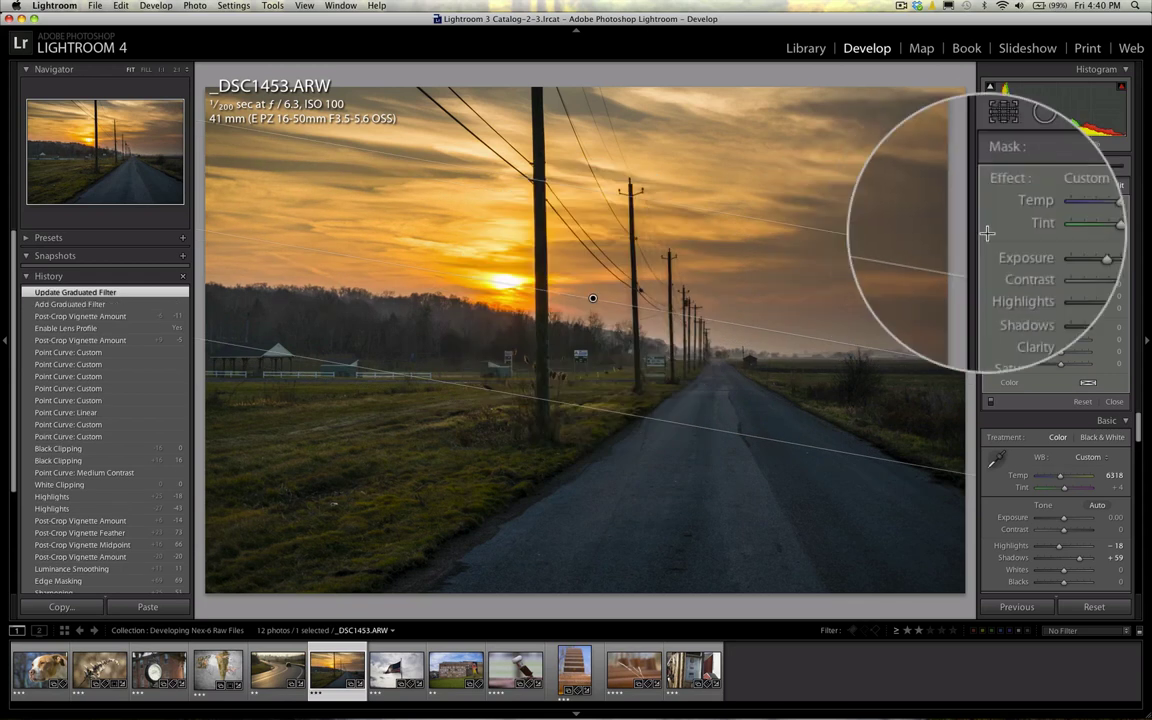
{"action": "left_click_drag", "start_coordinate": [1015, 252], "coordinate": [1015, 253]}
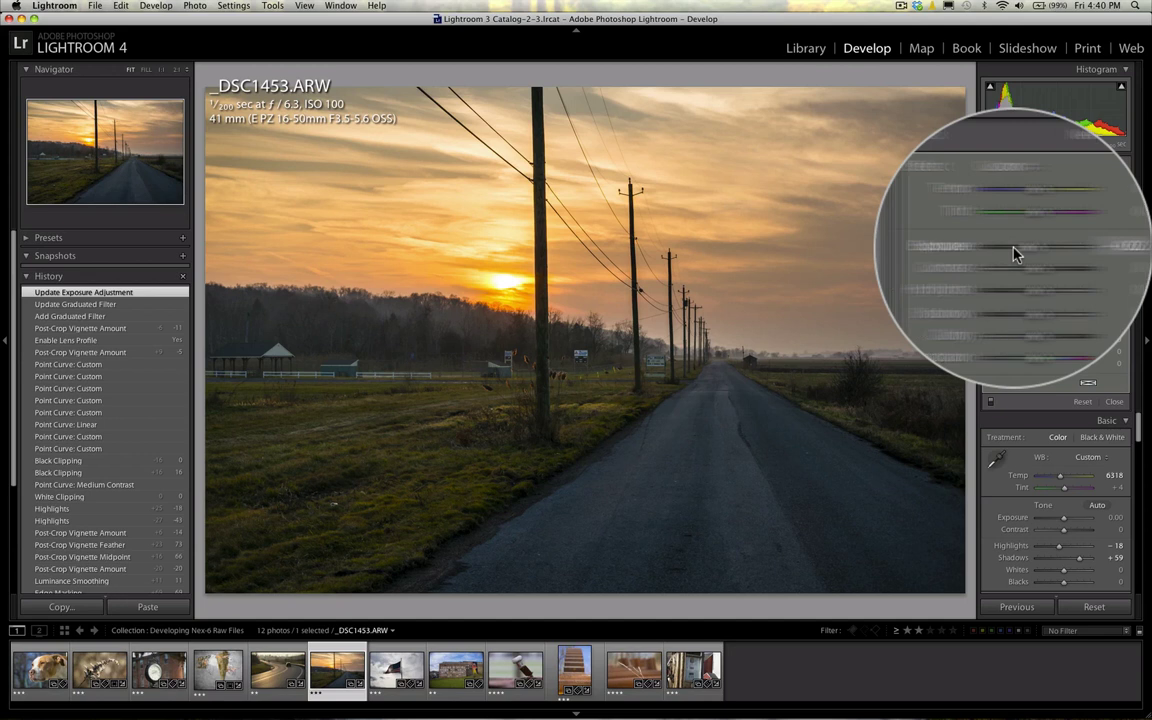
Compare the history states before and after the graduated filter, return to the latest edit and close the filter.
{"action": "left_click", "coordinate": [140, 308]}
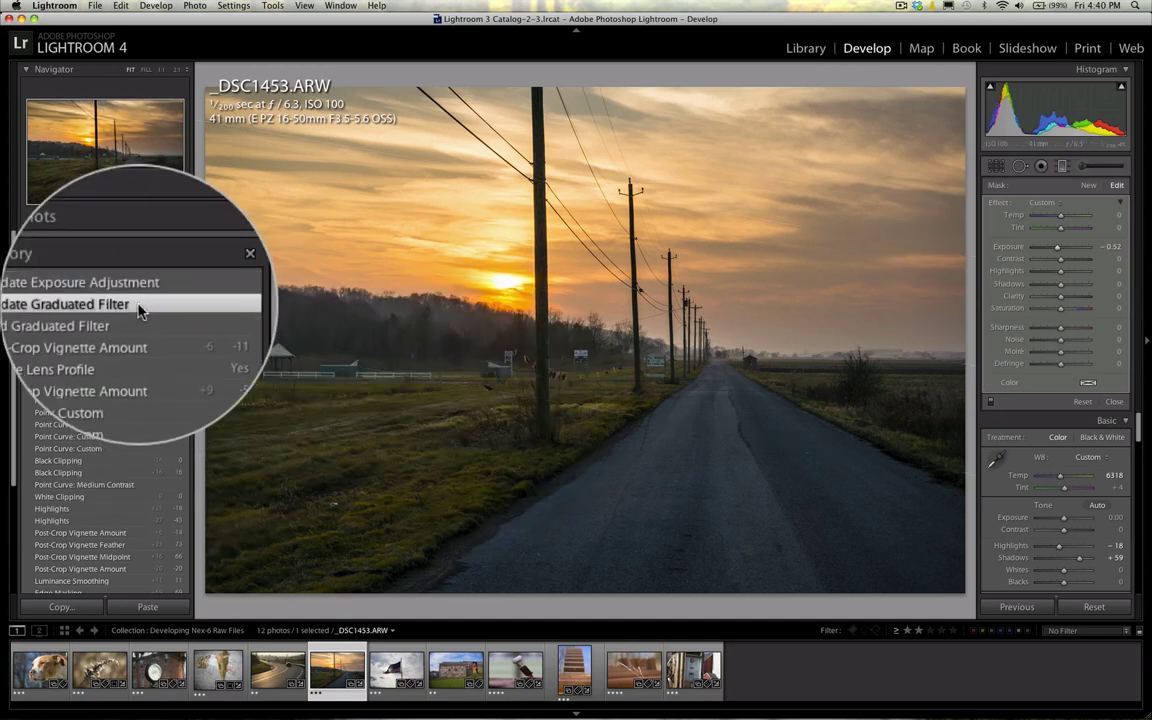
{"action": "left_click", "coordinate": [140, 318]}
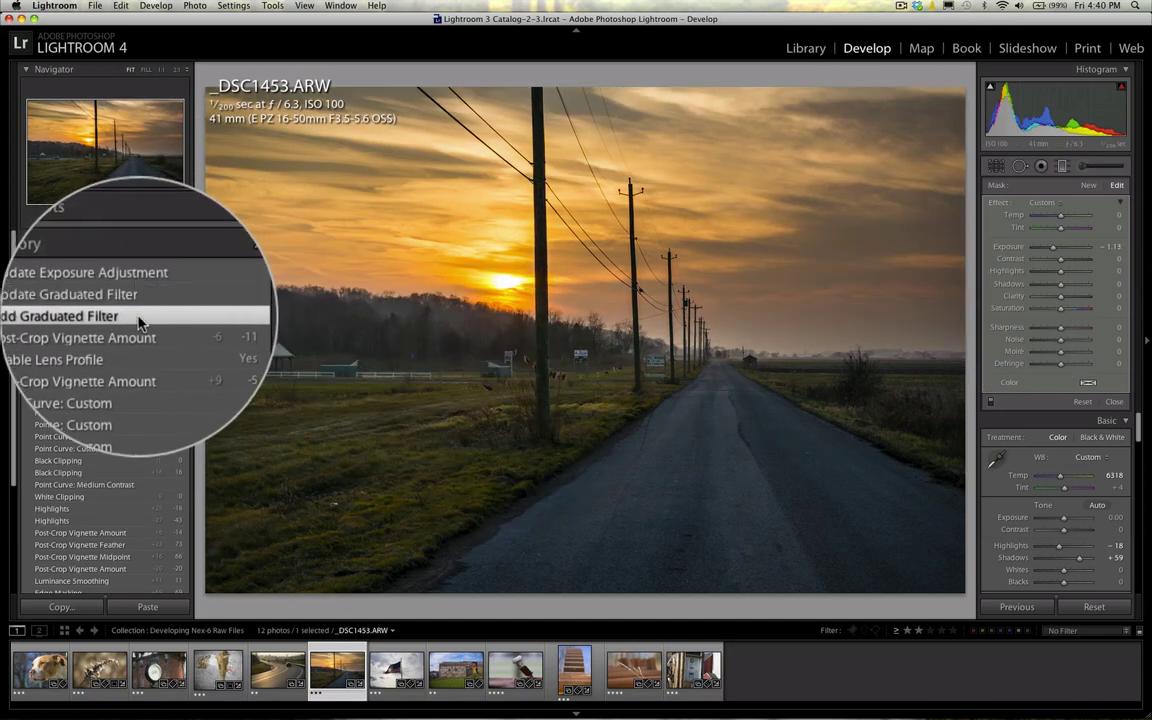
{"action": "left_click", "coordinate": [141, 333]}
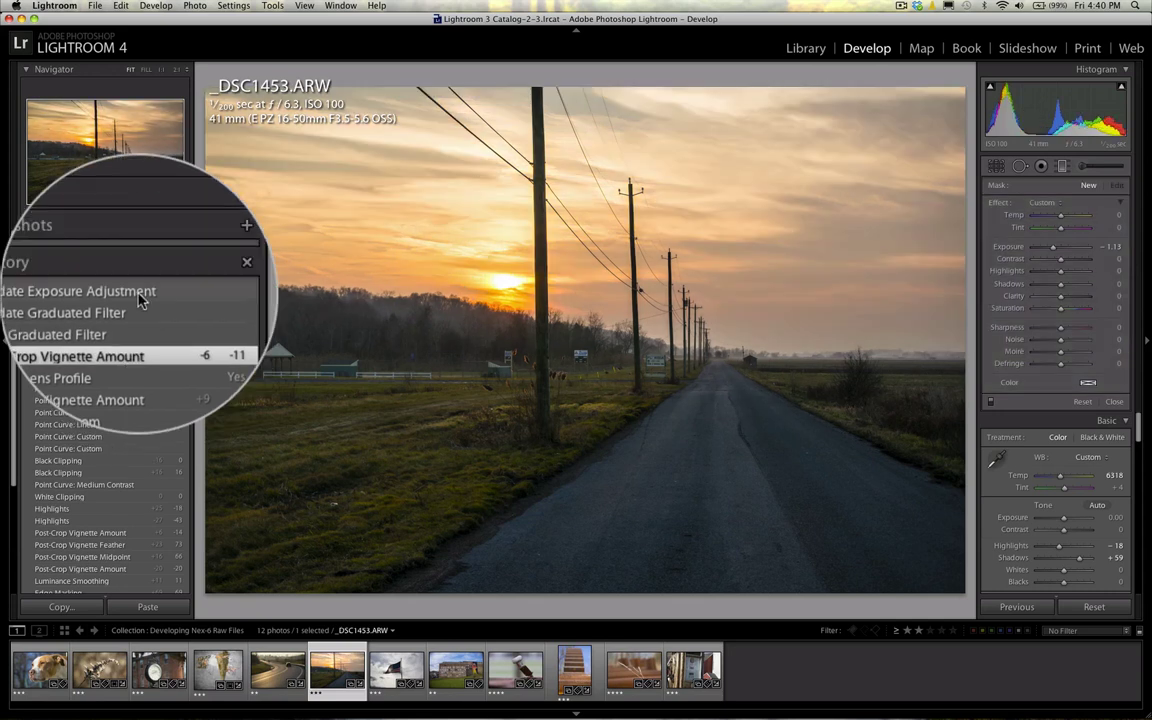
{"action": "left_click", "coordinate": [124, 294]}
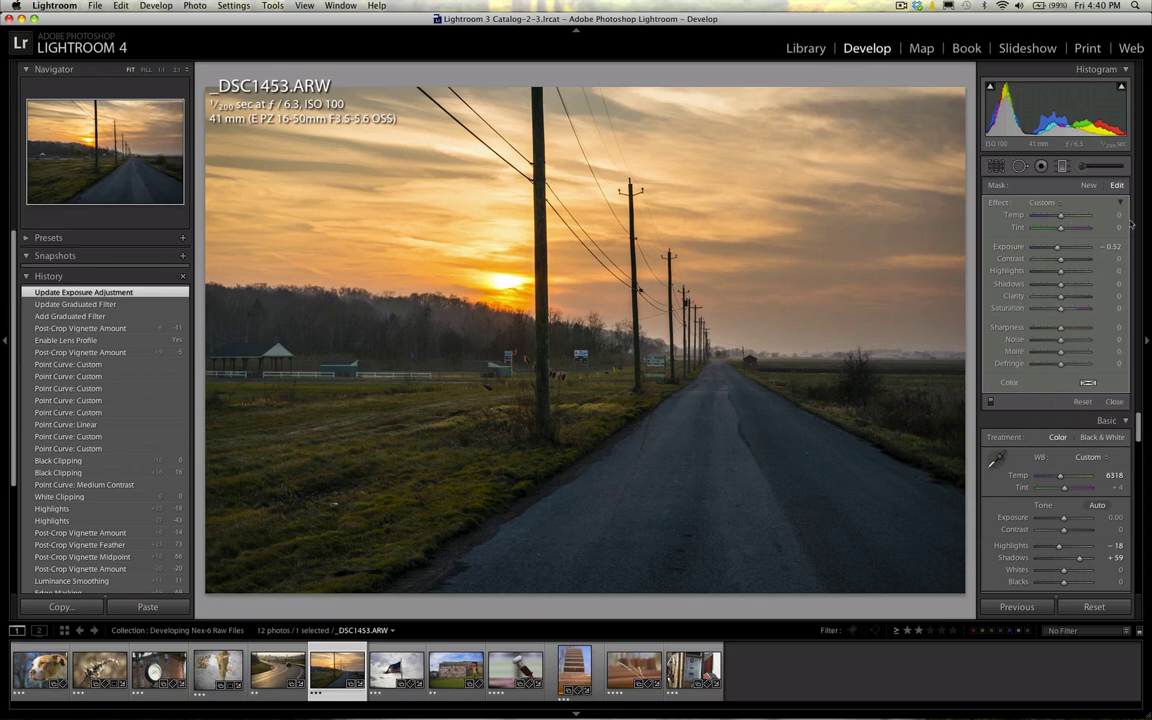
{"action": "left_click", "coordinate": [1116, 401]}
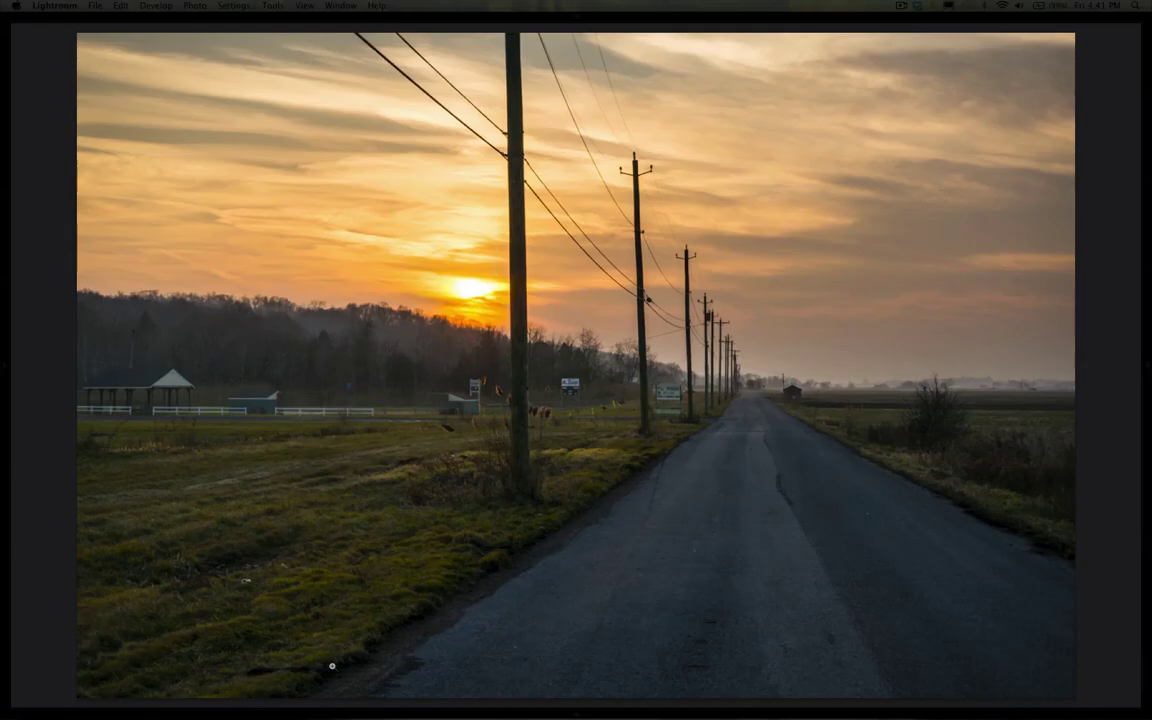
Compare the before and after versions of the sunset road photo in full screen, and leave full screen mode.
{"action": "key", "text": "backslash"}
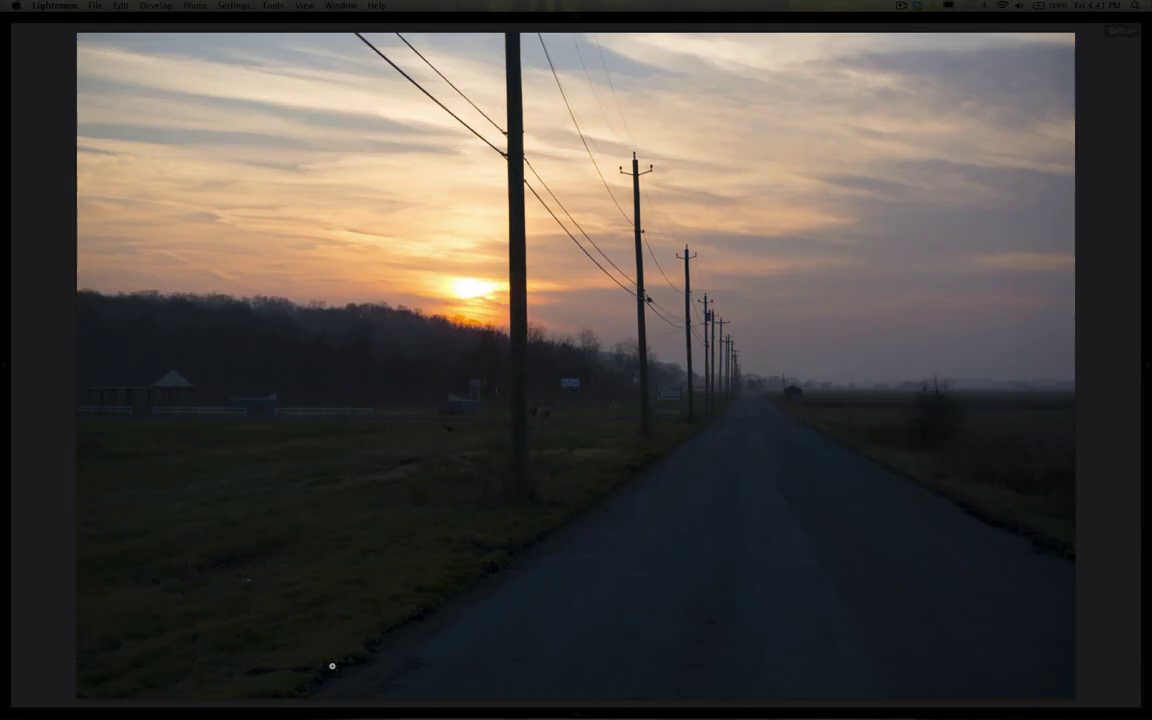
{"action": "key", "text": "backslash"}
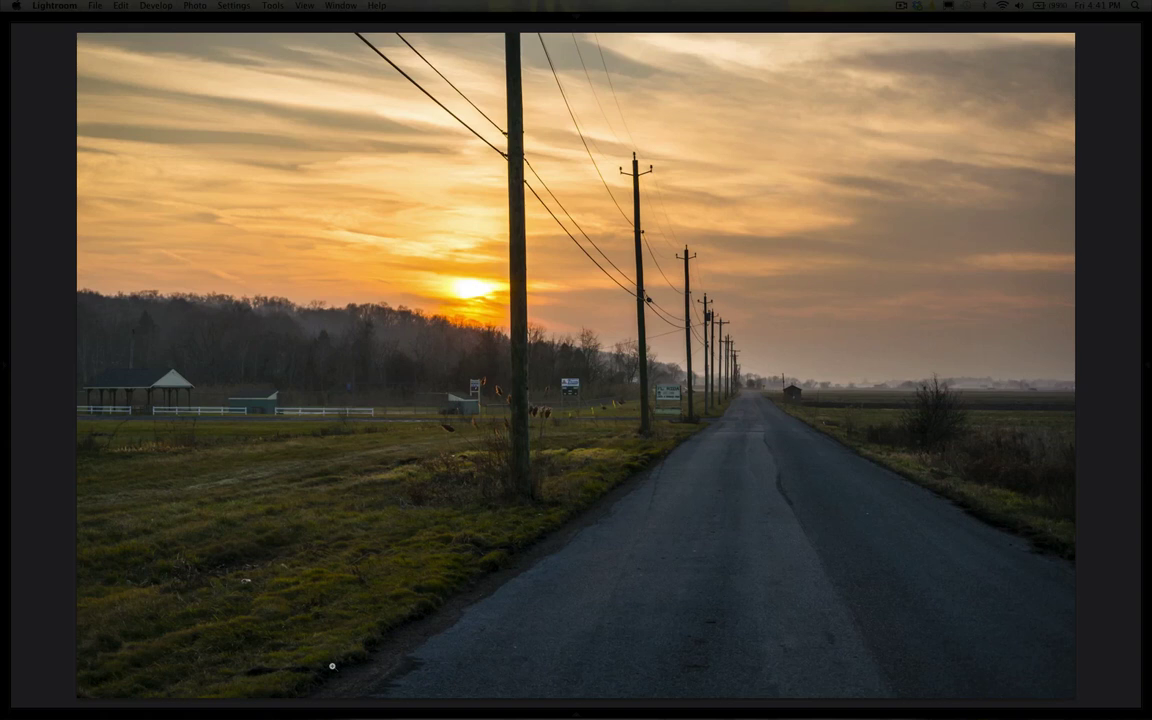
{"action": "key", "text": "backslash"}
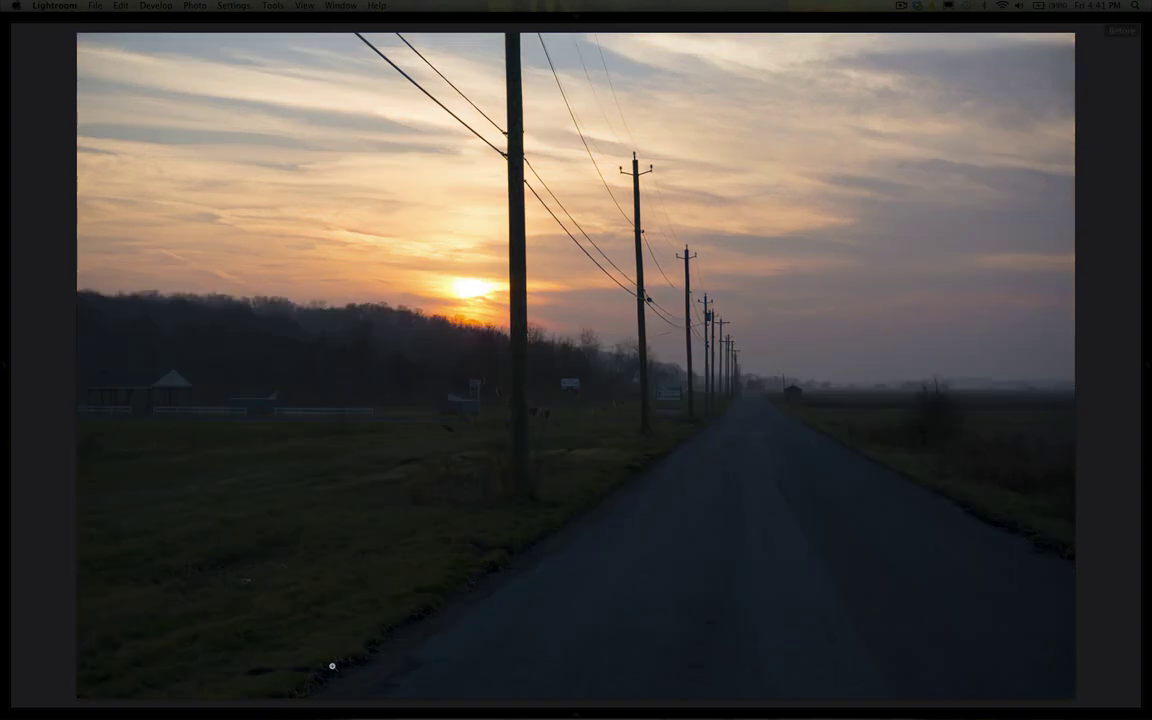
{"action": "key", "text": "backslash"}
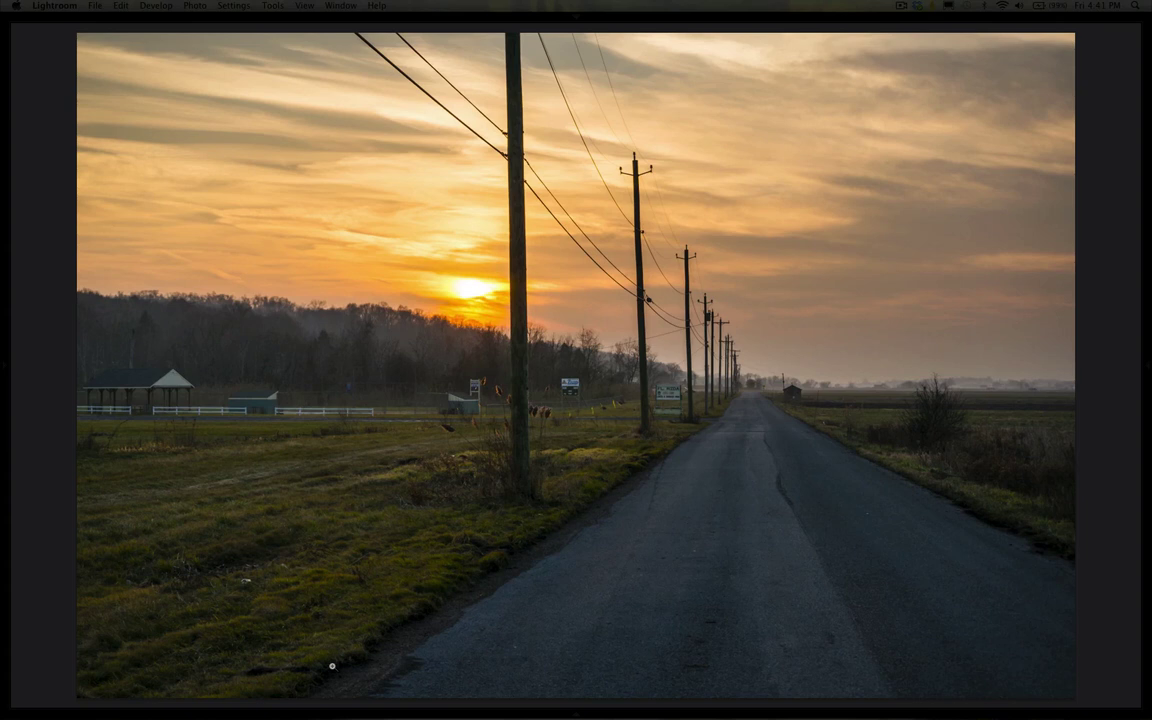
{"action": "key", "text": "f"}
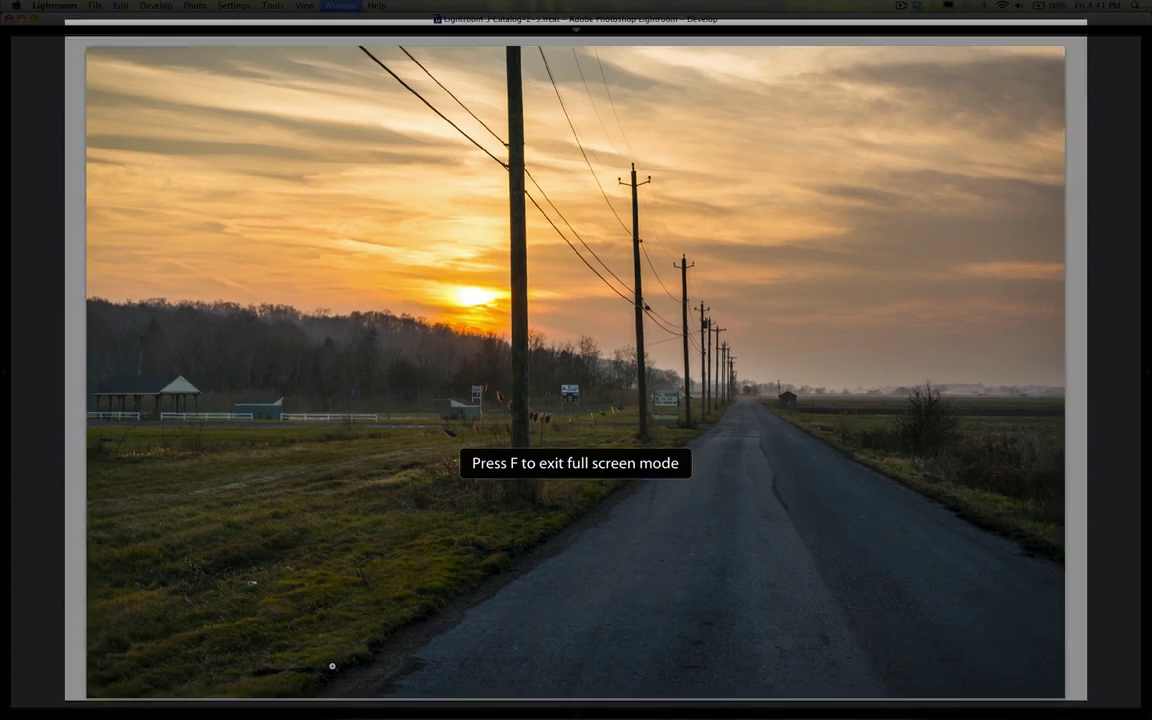
Bring back the hidden panels and return the dimmed interface to normal lighting.
{"action": "key", "text": "shift+Tab"}
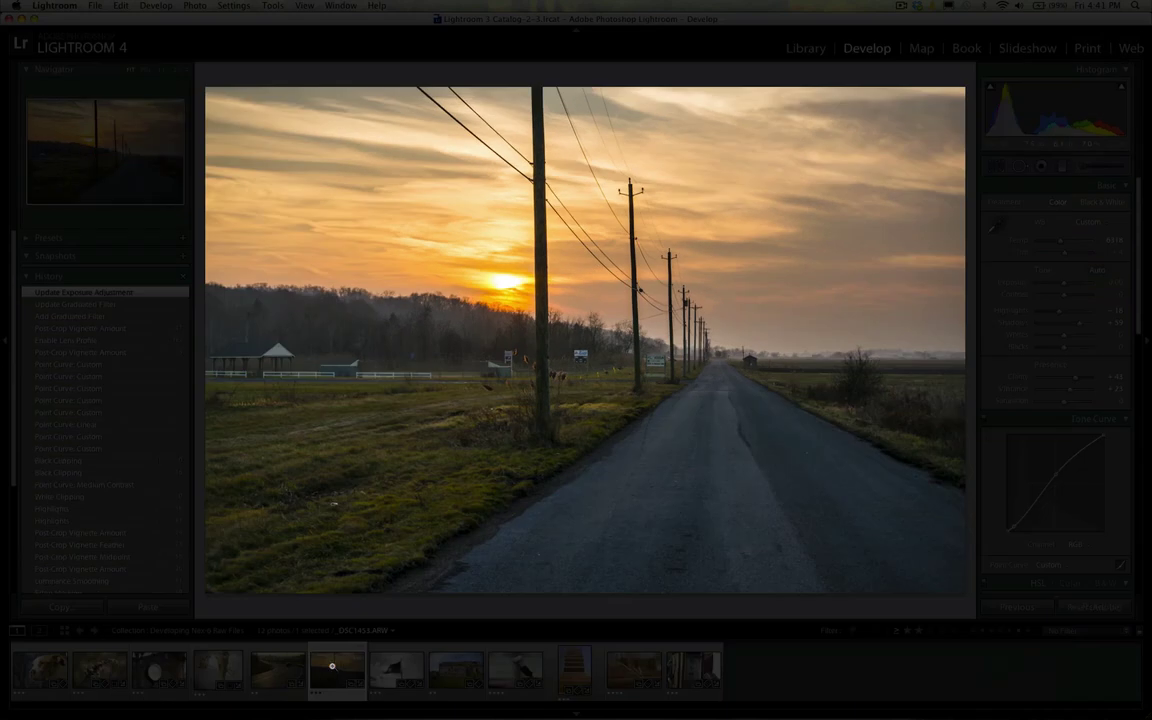
{"action": "key", "text": "l"}
{"action": "key", "text": "l"}
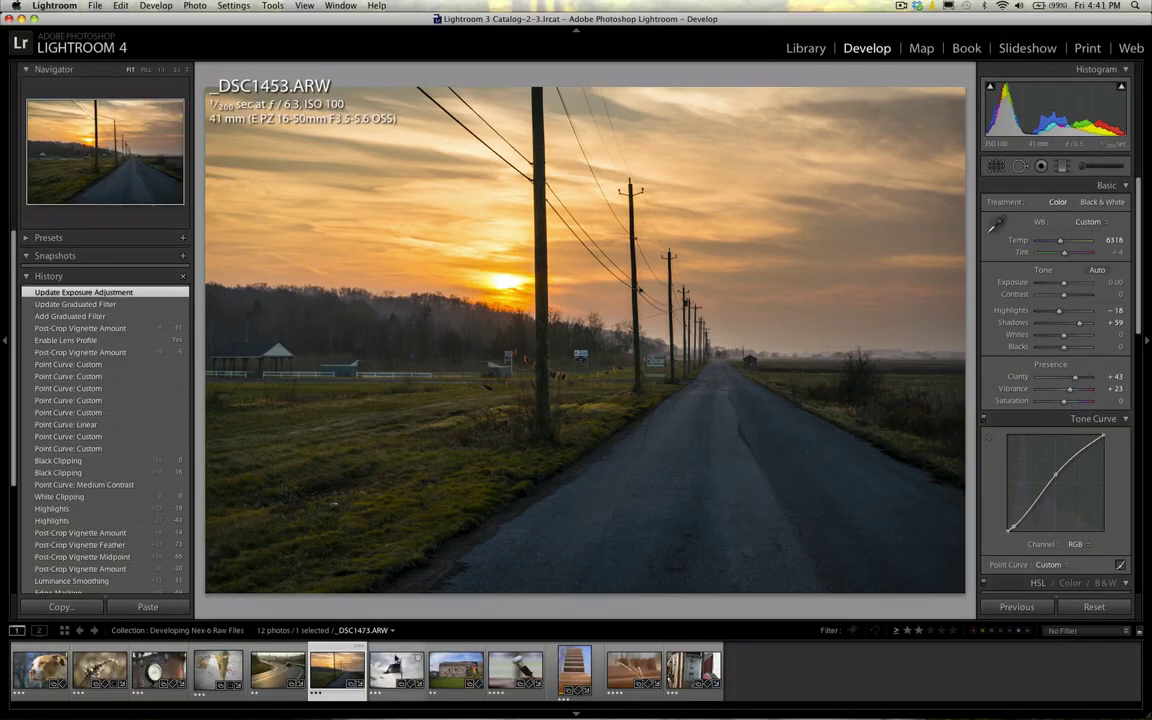
Open the brick building photo _DSC1477 and enable its lens profile corrections.
{"action": "left_click", "coordinate": [396, 668]}
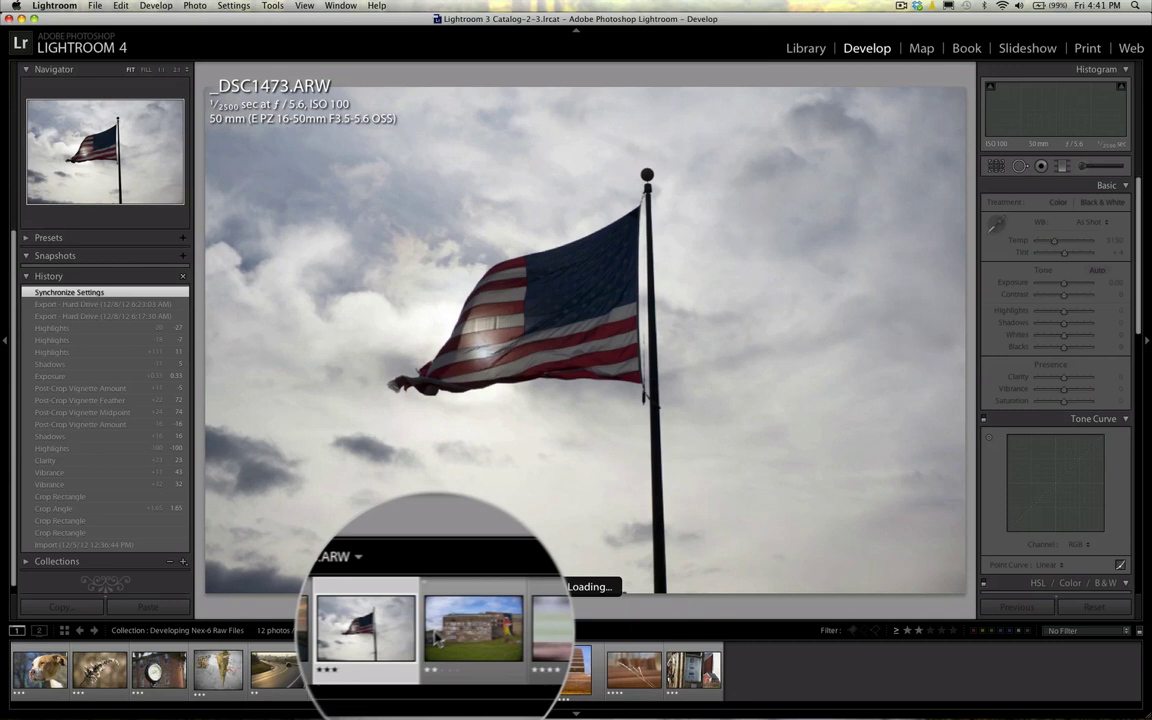
{"action": "left_click", "coordinate": [440, 670]}
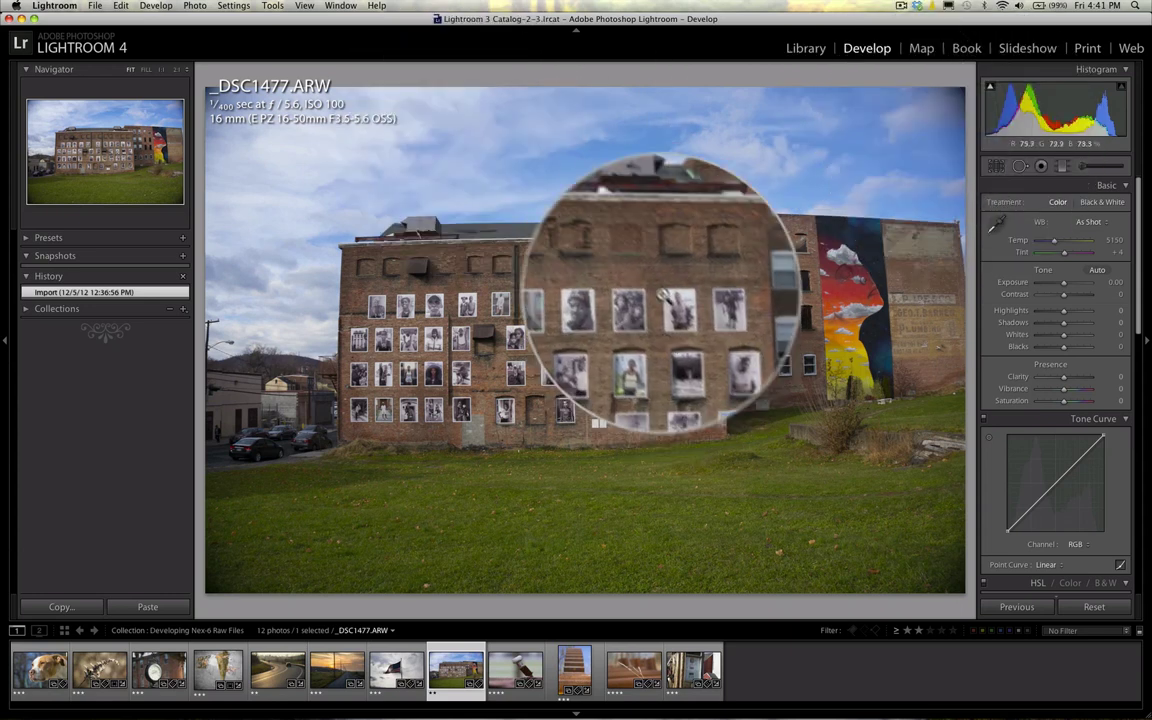
{"action": "scroll", "coordinate": [1015, 440], "scroll_direction": "down", "scroll_amount": 10}
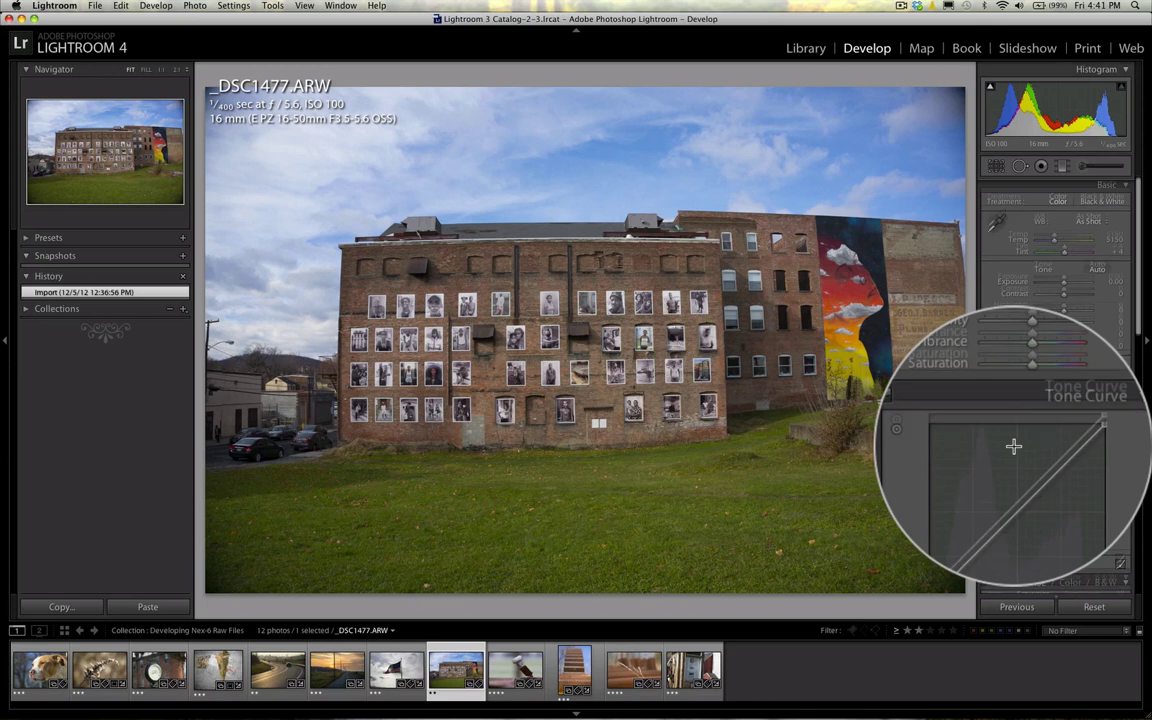
{"action": "scroll", "coordinate": [1015, 450], "scroll_direction": "down", "scroll_amount": 4}
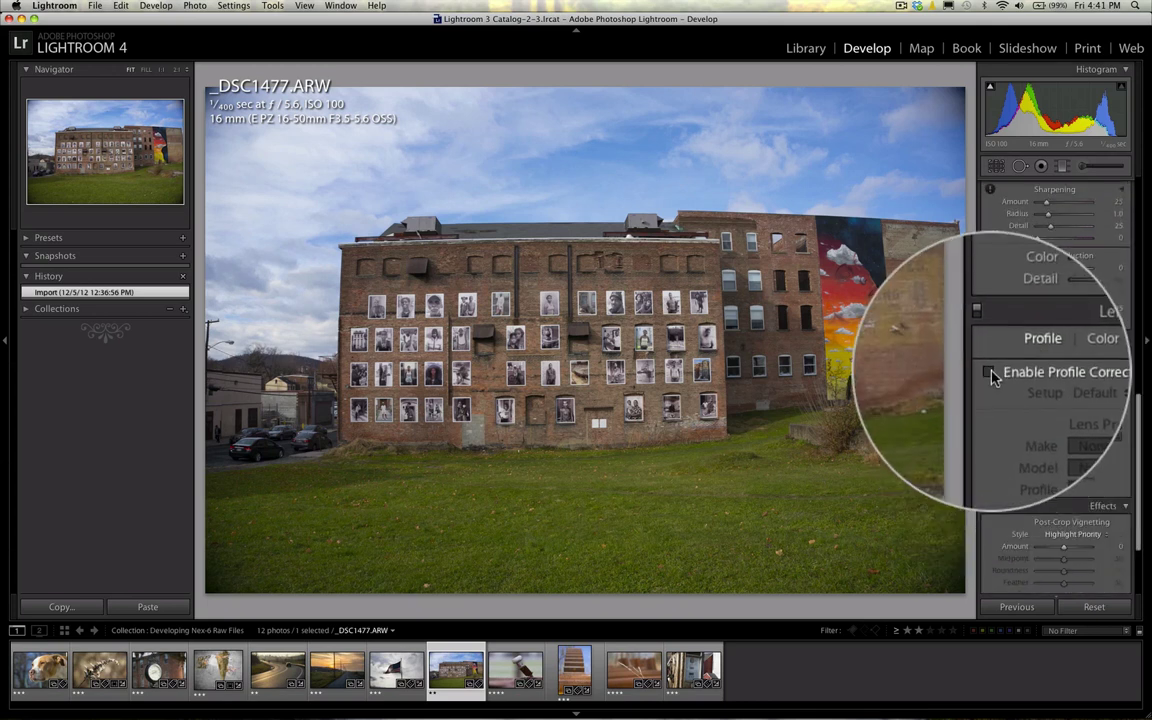
{"action": "left_click", "coordinate": [990, 374]}
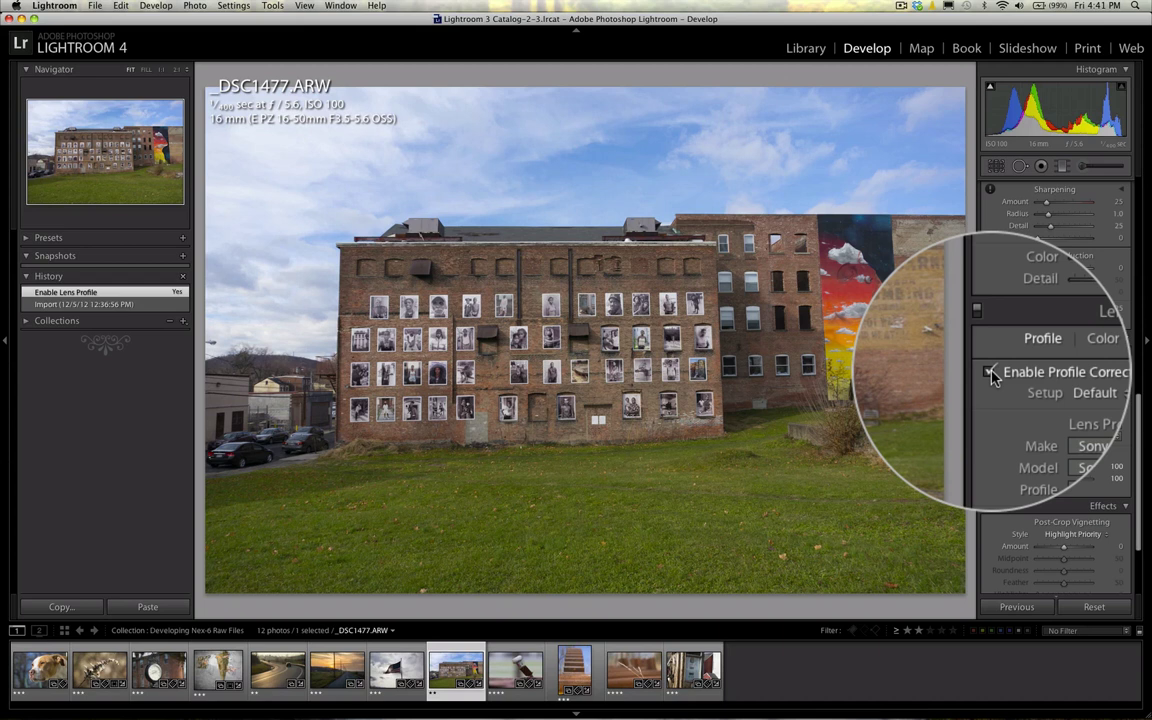
Compare the building photo with and without profile corrections several times, leaving them enabled.
{"action": "left_click", "coordinate": [990, 374]}
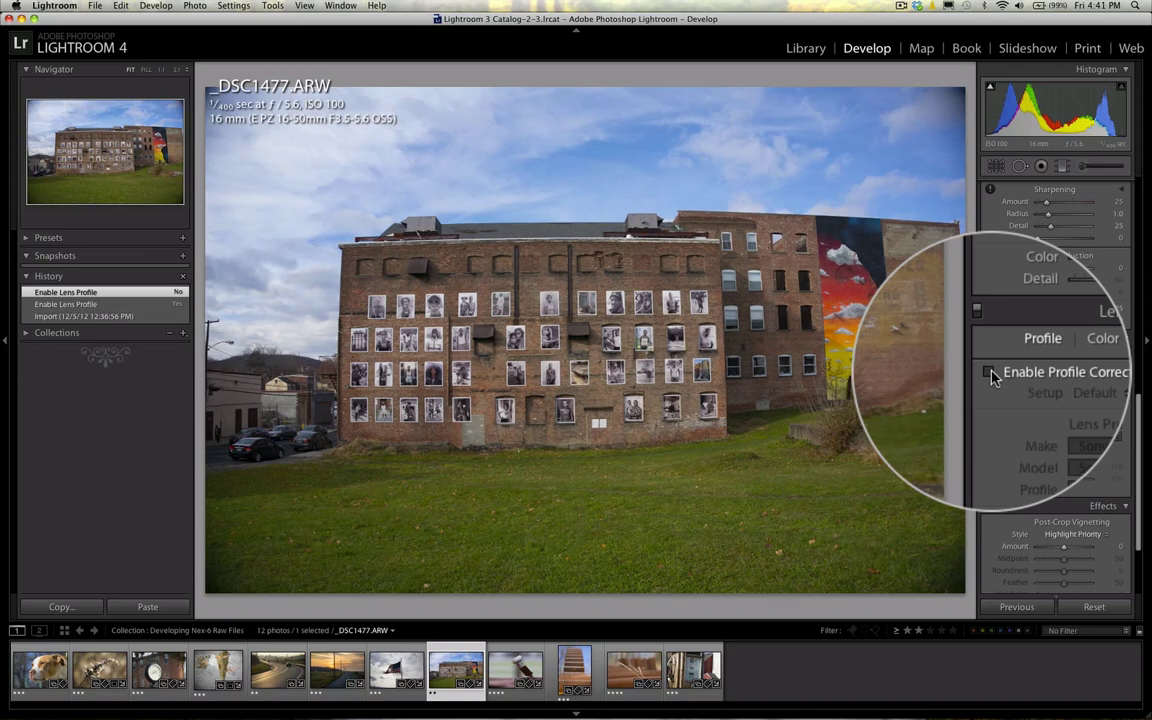
{"action": "left_click", "coordinate": [990, 374]}
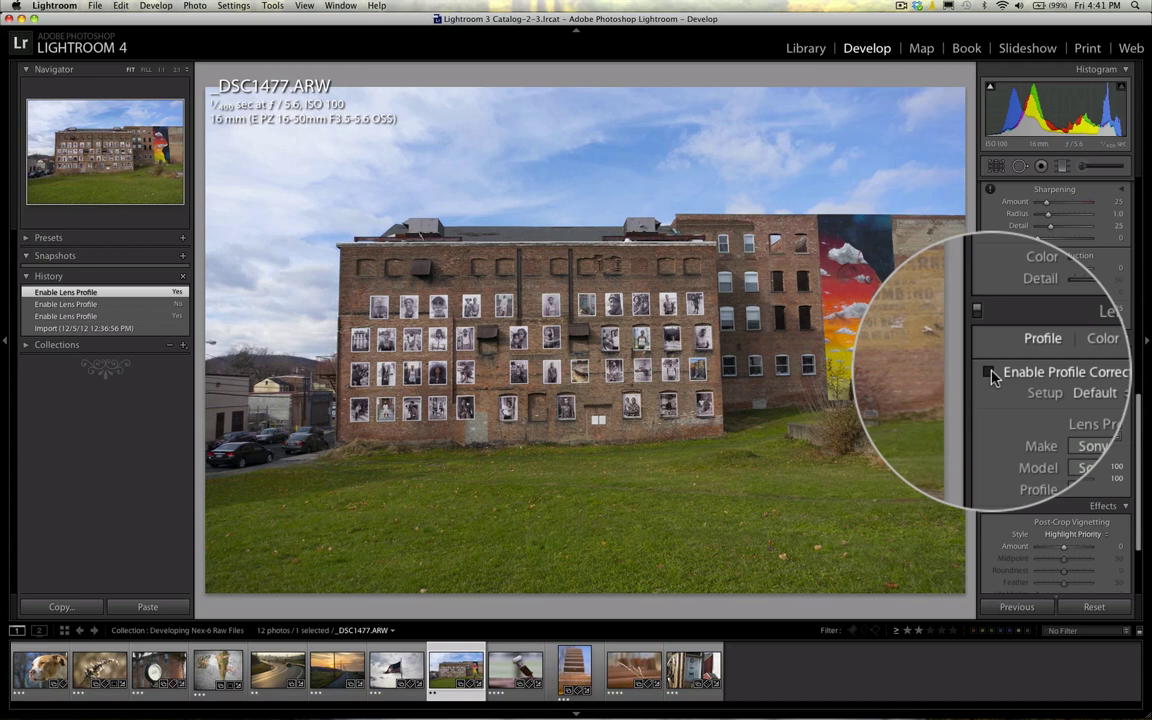
{"action": "left_click", "coordinate": [990, 374]}
{"action": "left_click", "coordinate": [990, 374]}
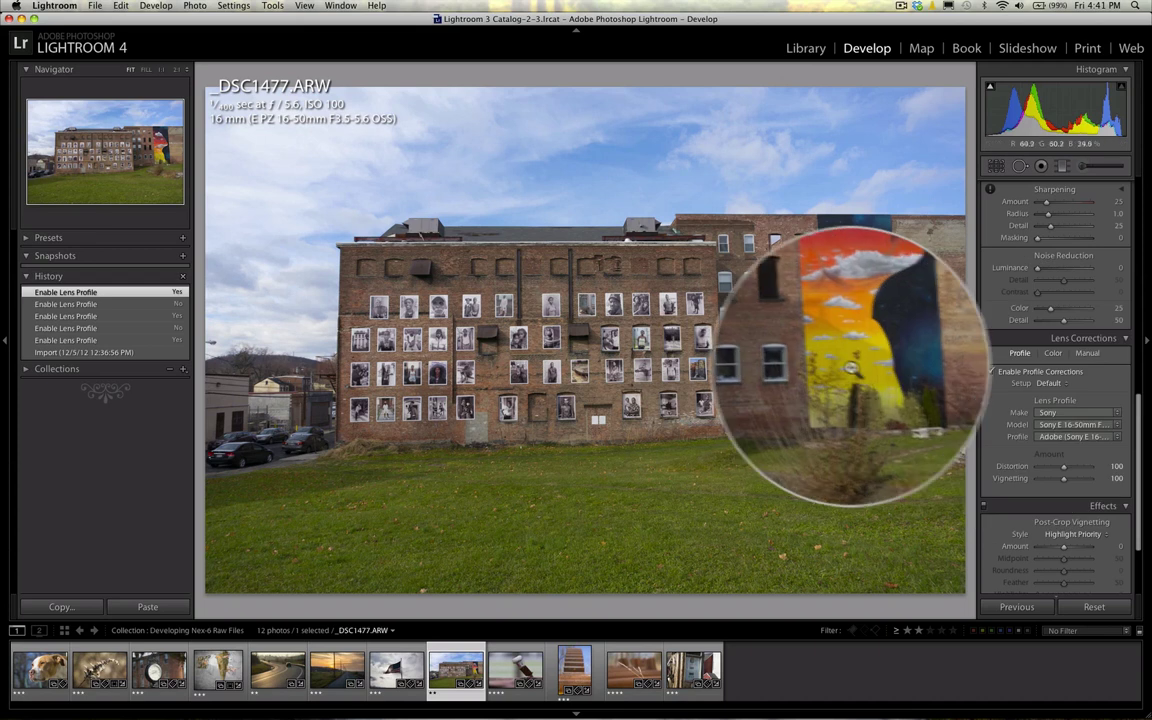
{"action": "left_click", "coordinate": [991, 372]}
{"action": "left_click", "coordinate": [991, 374]}
{"action": "left_click", "coordinate": [991, 374]}
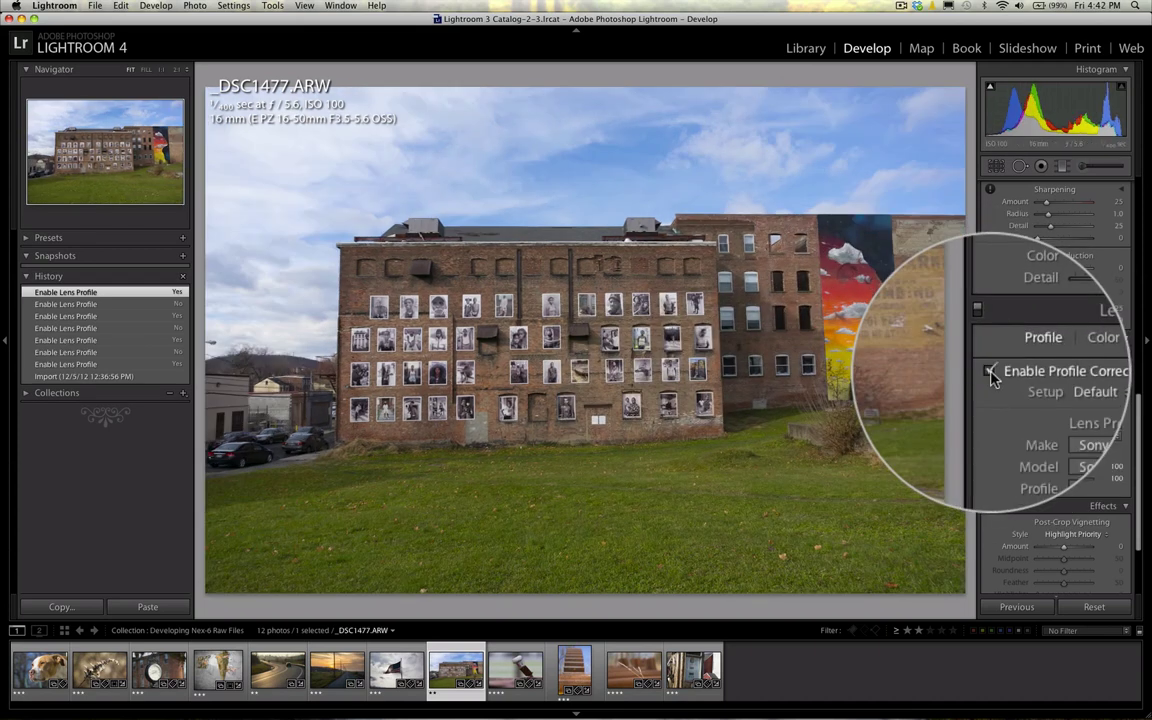
Set the white balance to Custom at Temp 5150 and crop the photo around the portrait-covered wall with an Angle of 0.24.
{"action": "scroll", "coordinate": [993, 377], "scroll_direction": "up", "scroll_amount": 10}
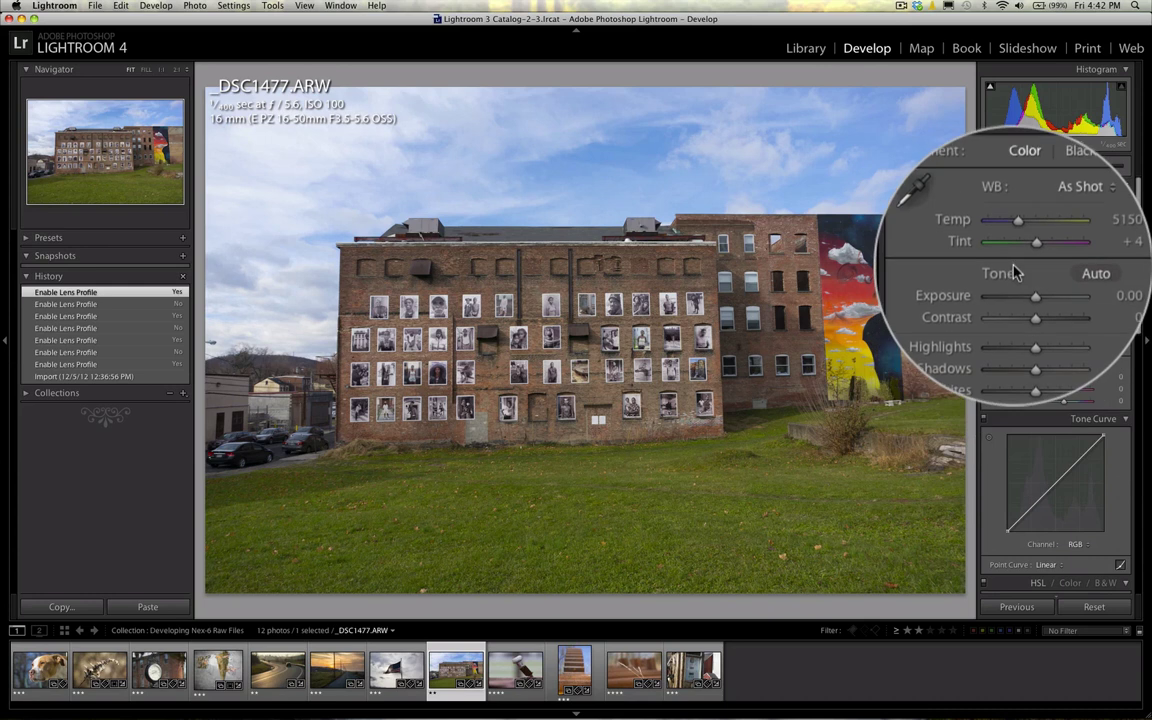
{"action": "left_click_drag", "start_coordinate": [1013, 247], "coordinate": [1016, 247]}
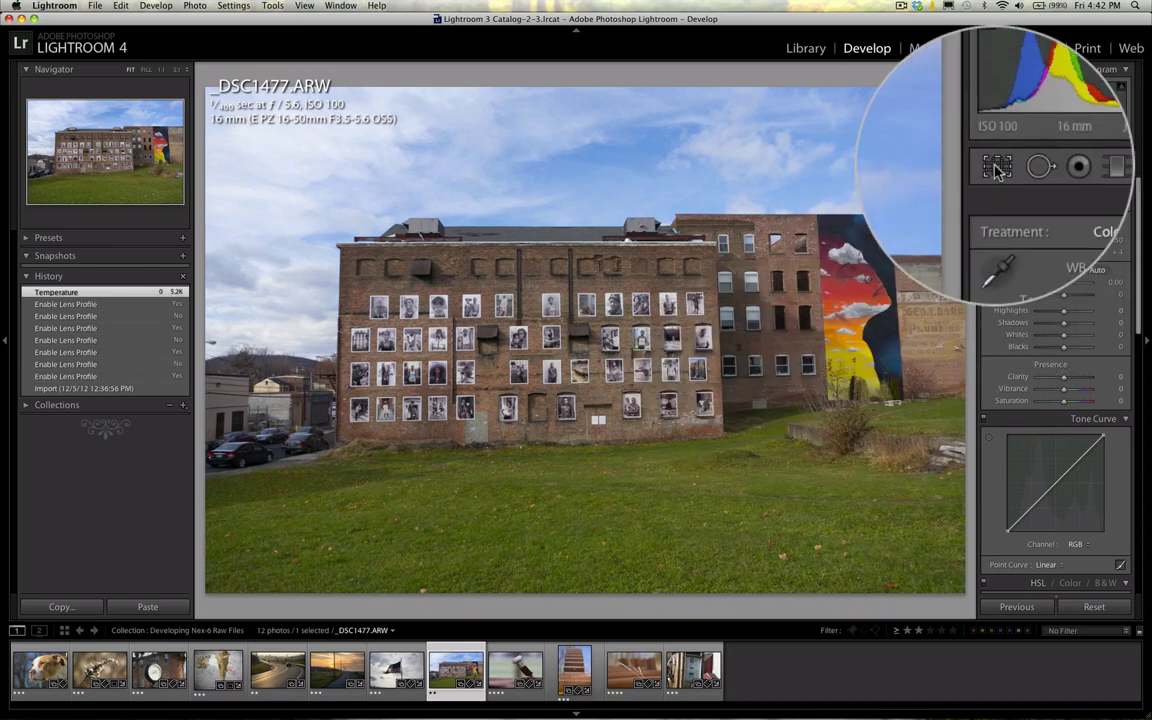
{"action": "left_click", "coordinate": [997, 167]}
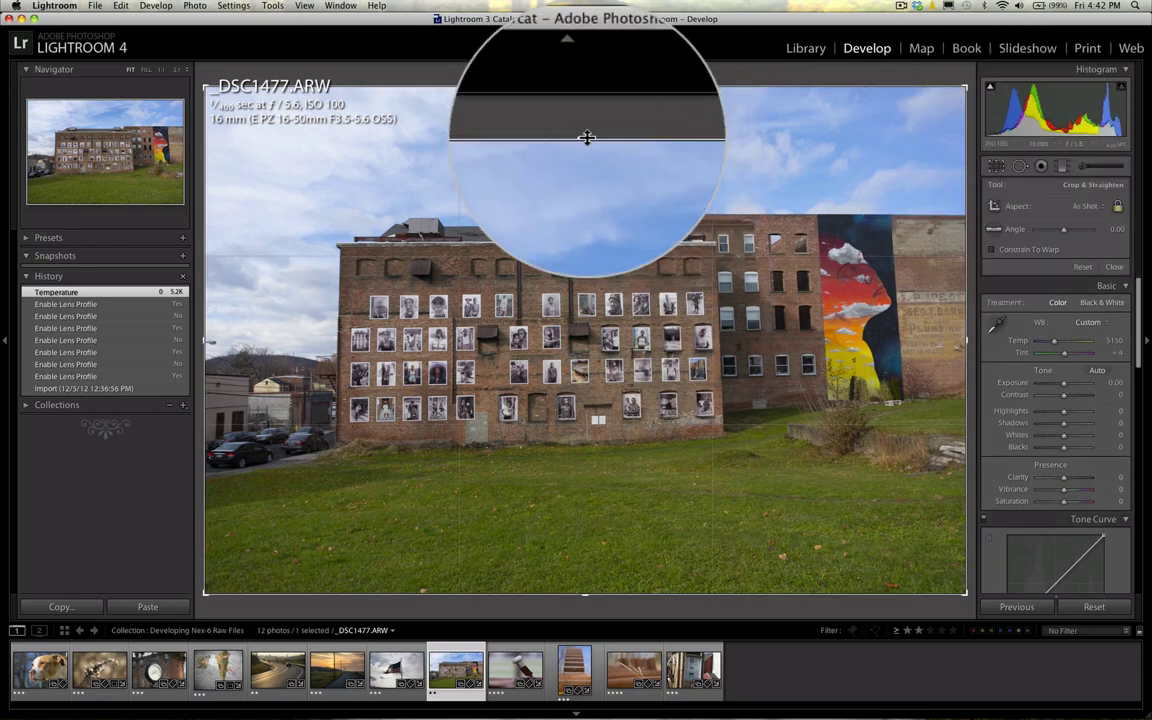
{"action": "left_click_drag", "start_coordinate": [587, 137], "coordinate": [587, 142]}
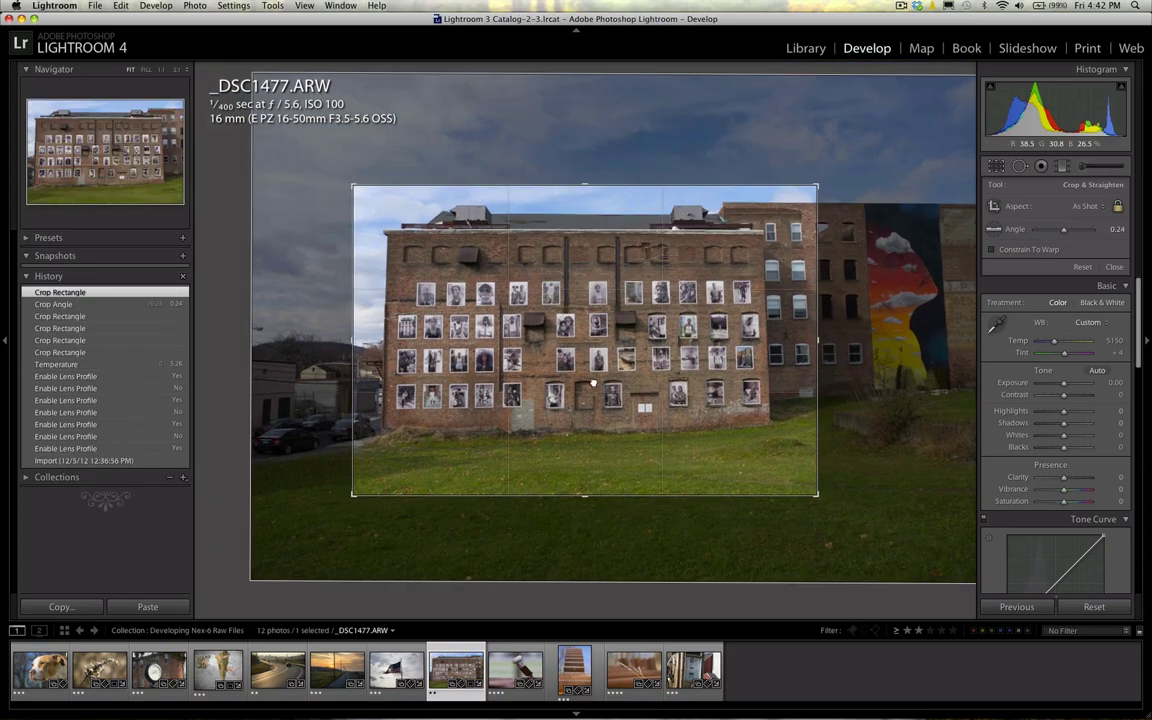
{"action": "left_click_drag", "start_coordinate": [593, 392], "coordinate": [593, 381]}
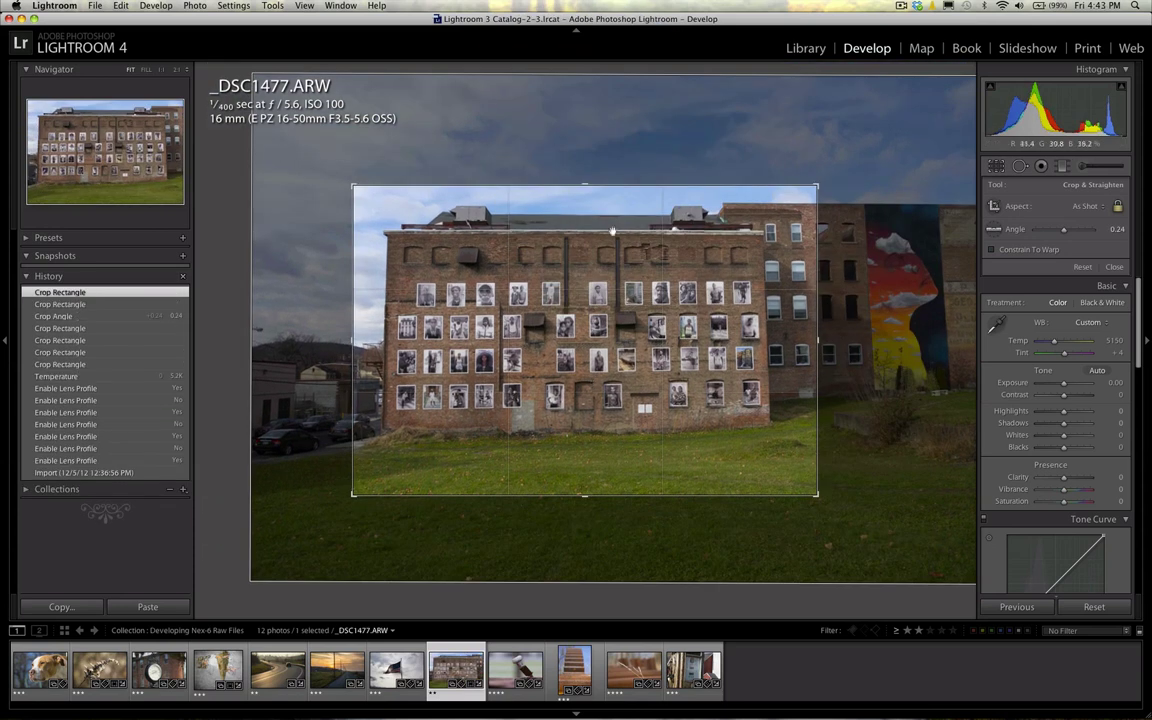
{"action": "key", "text": "Return"}
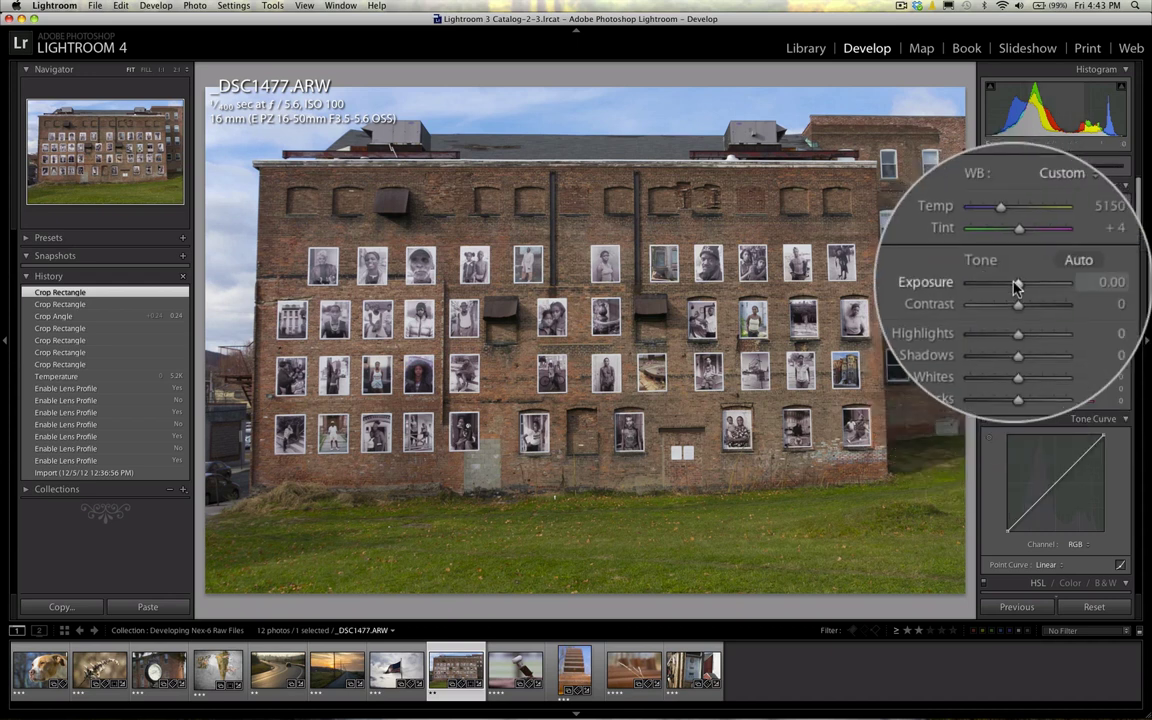
Set Exposure to +0.55 and Blacks to -16 for the building photo.
{"action": "left_click_drag", "start_coordinate": [1014, 289], "coordinate": [1015, 288]}
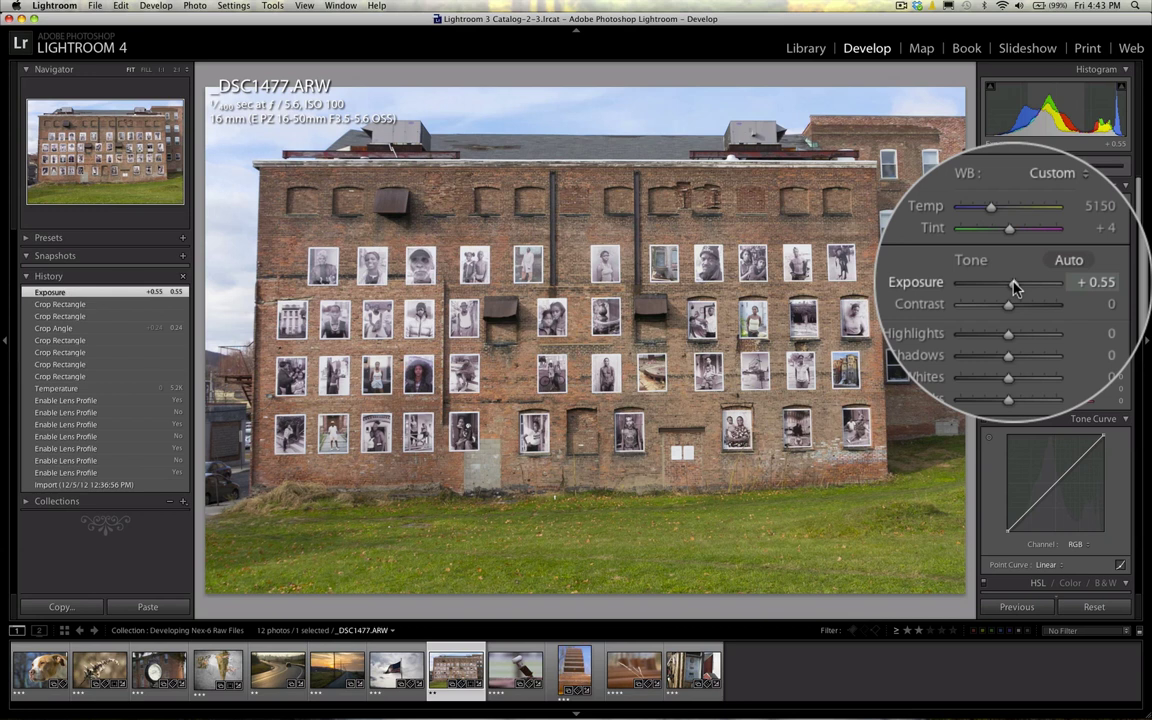
{"action": "key", "text": "alt"}
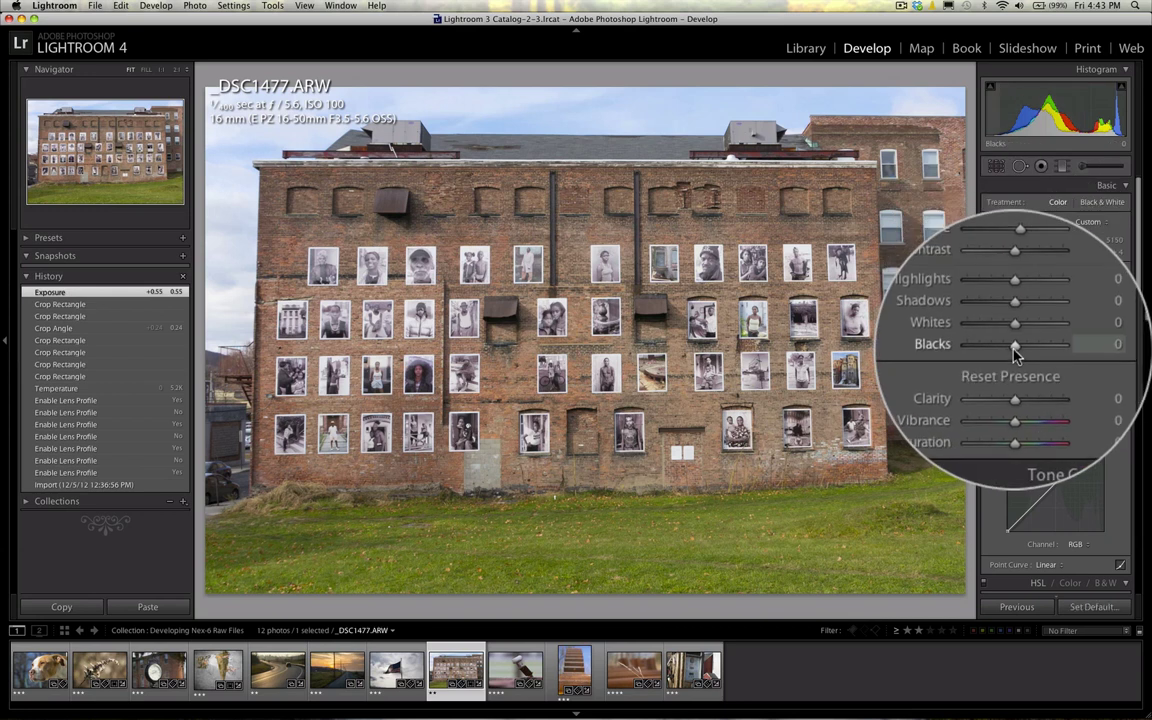
{"action": "left_click_drag", "start_coordinate": [1015, 352], "coordinate": [1015, 352]}
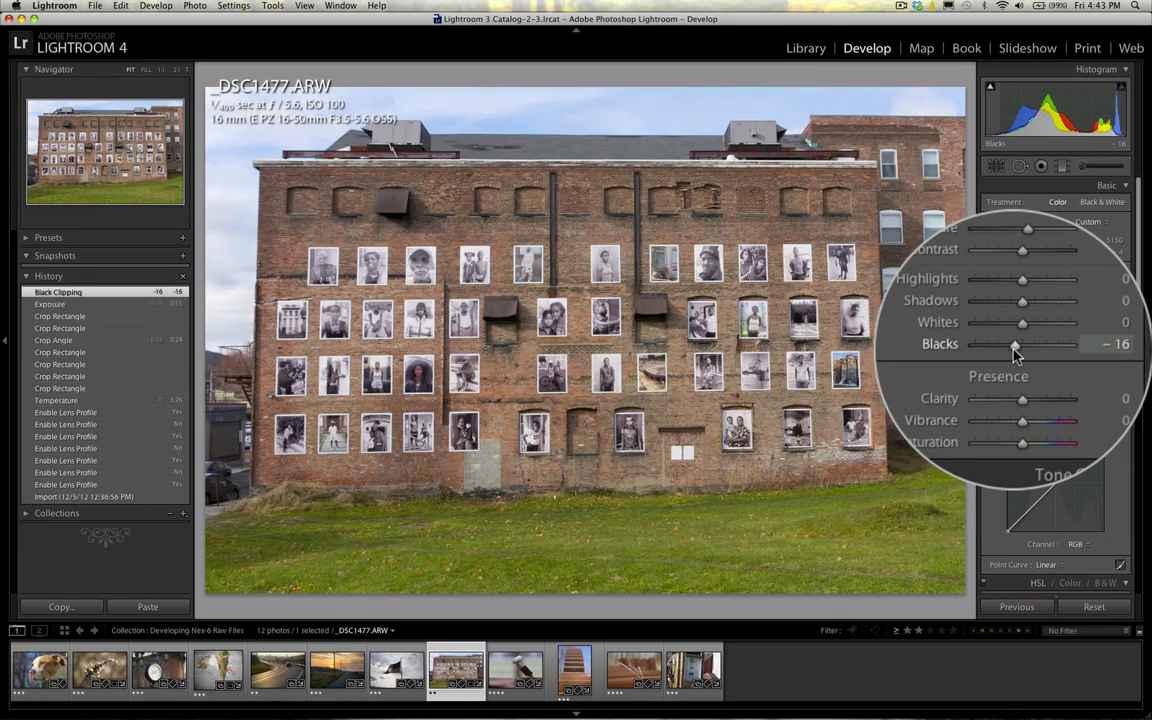
Compare the imported and cropped history states with the edited photo, and return to the latest Black Clipping state.
{"action": "left_click", "coordinate": [140, 503]}
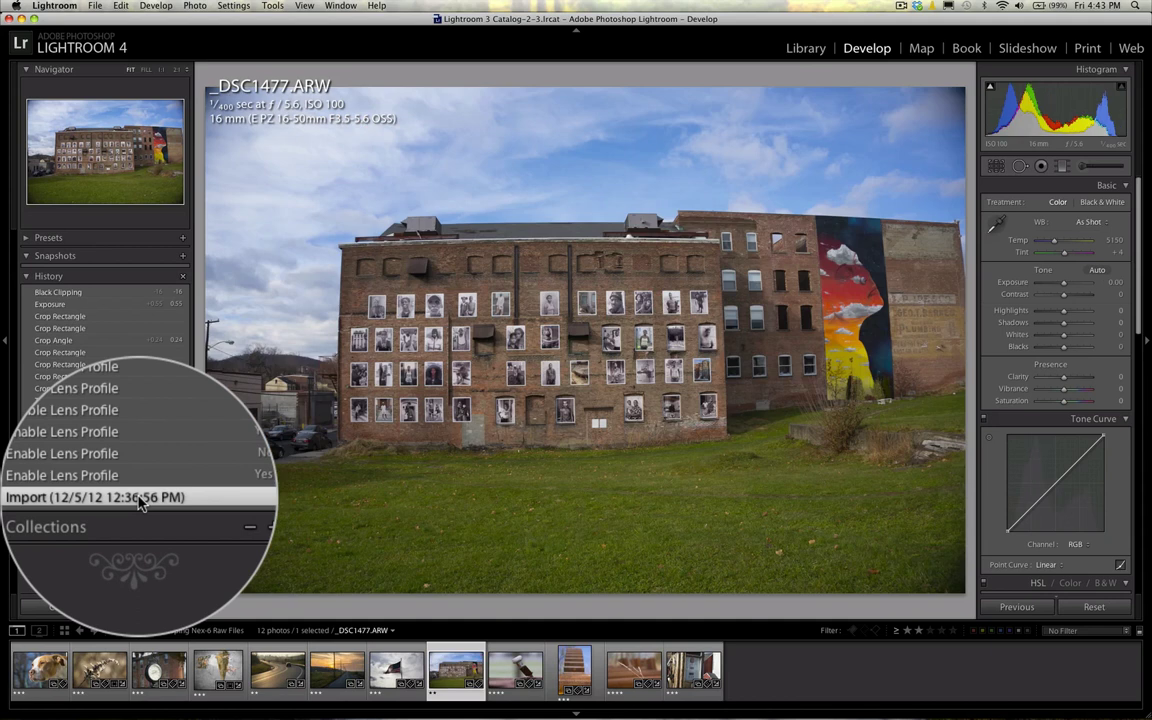
{"action": "left_click", "coordinate": [140, 296]}
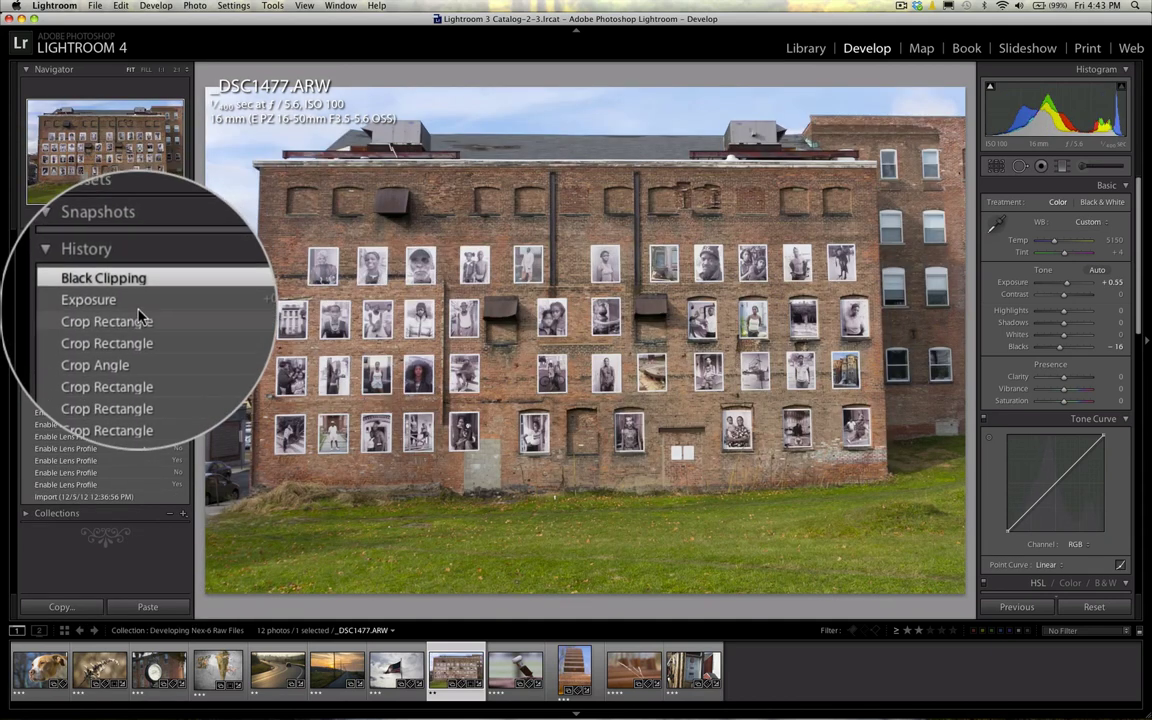
{"action": "left_click", "coordinate": [140, 318]}
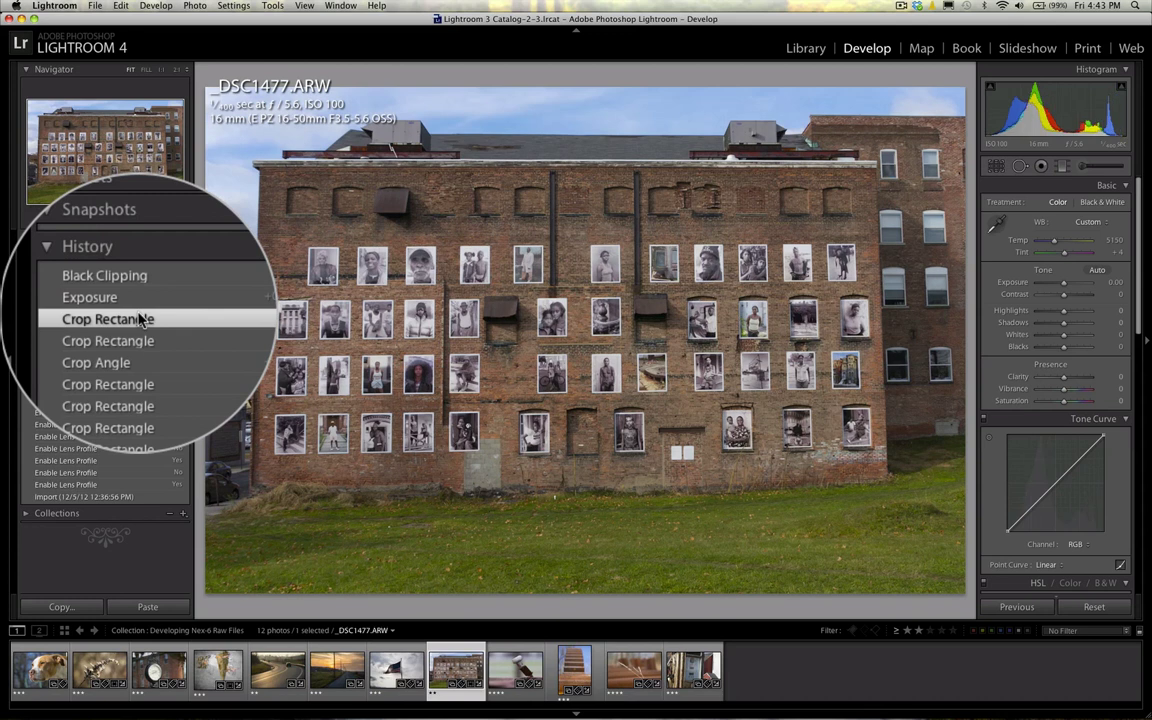
{"action": "left_click", "coordinate": [137, 296]}
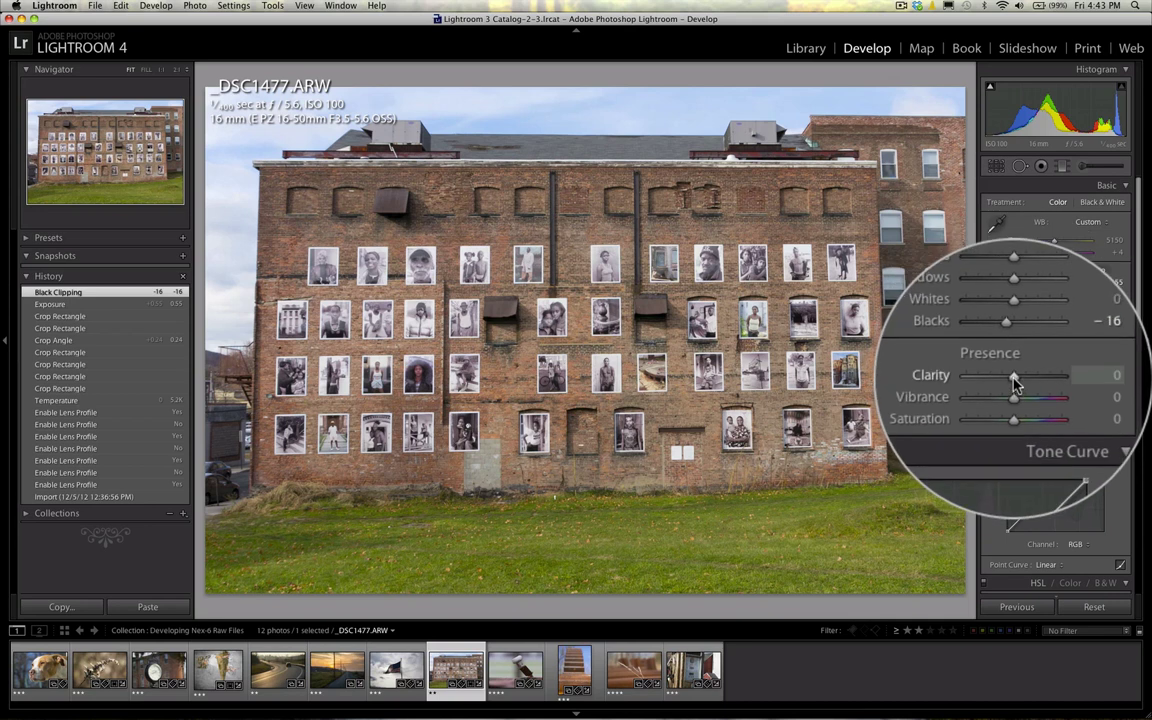
Set Clarity to +25 and Vibrance to +55 for the building photo.
{"action": "mouse_move", "coordinate": [1014, 381]}
{"action": "left_mouse_down"}
{"action": "mouse_move", "coordinate": [1029, 379]}
{"action": "mouse_move", "coordinate": [1015, 396]}
{"action": "left_mouse_up"}
{"action": "left_click_drag", "start_coordinate": [1015, 393], "coordinate": [1016, 392]}
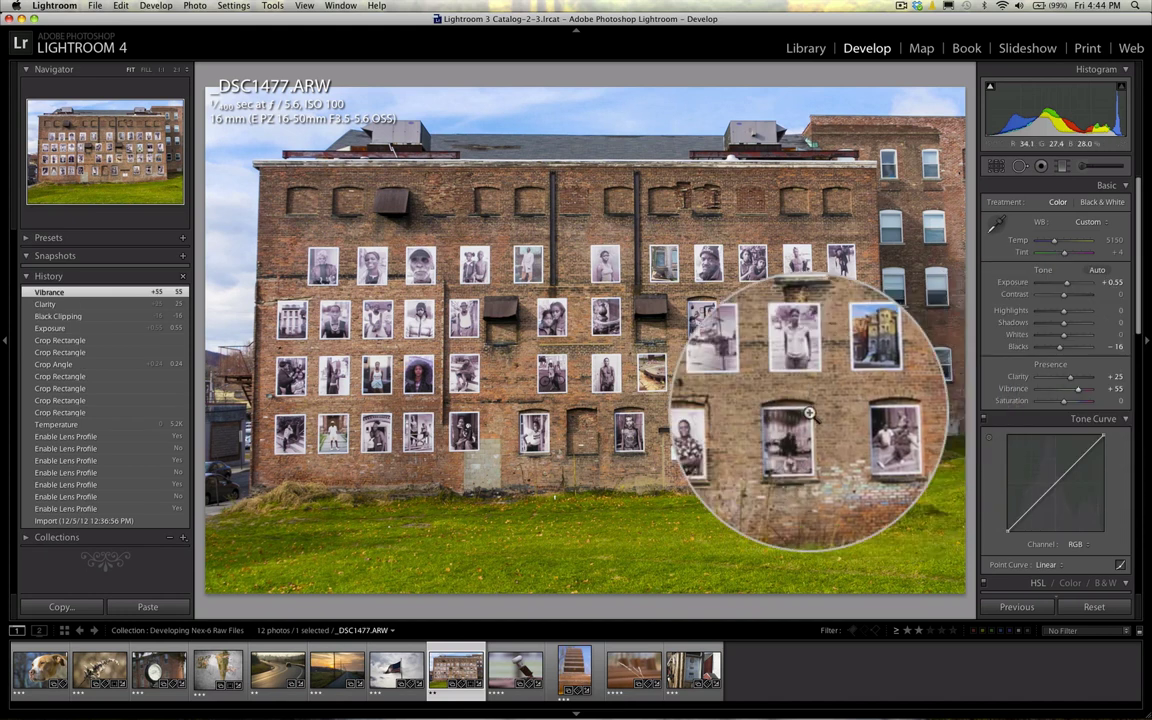
Reduce the grass saturation with the targeted adjustment tool to Yellow -13 and Green -16.
{"action": "scroll", "coordinate": [1015, 434], "scroll_direction": "down", "scroll_amount": 5}
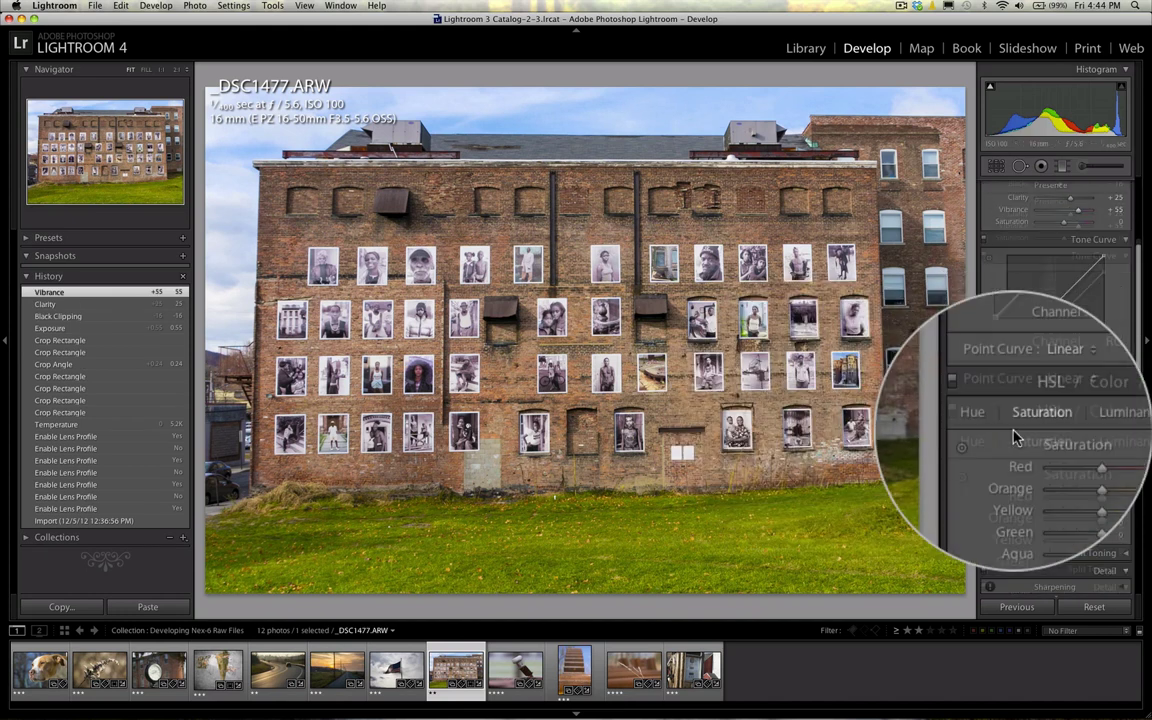
{"action": "scroll", "coordinate": [1013, 437], "scroll_direction": "down", "scroll_amount": 3}
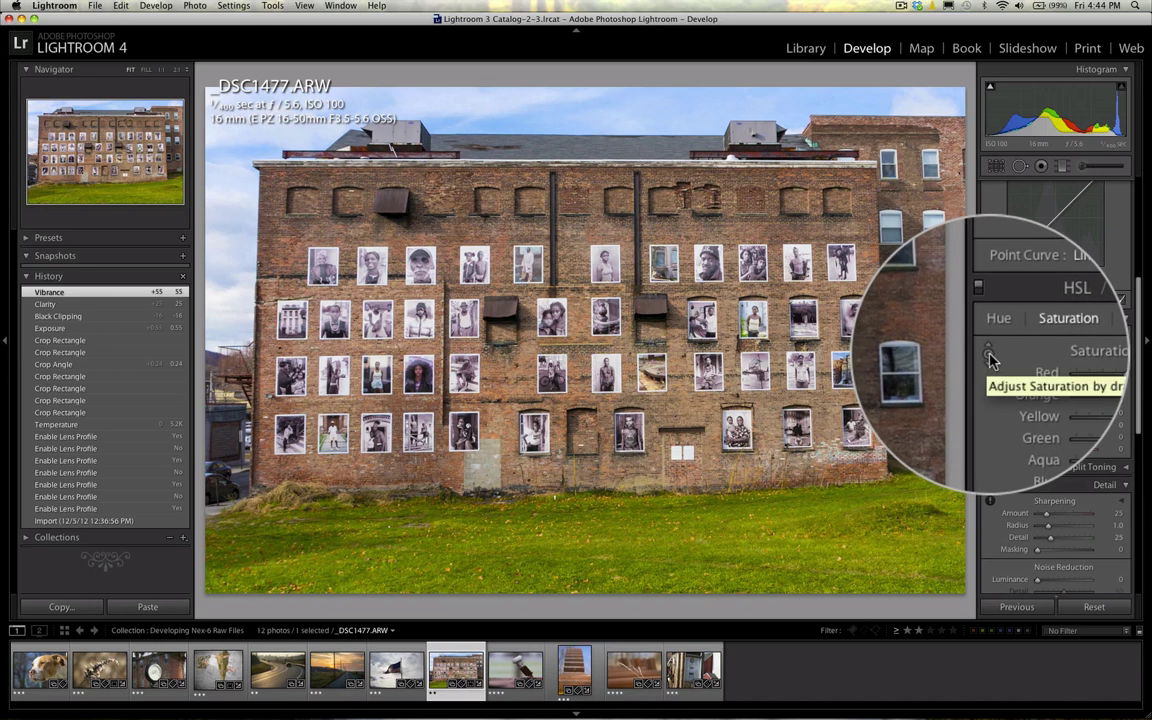
{"action": "left_click", "coordinate": [988, 354]}
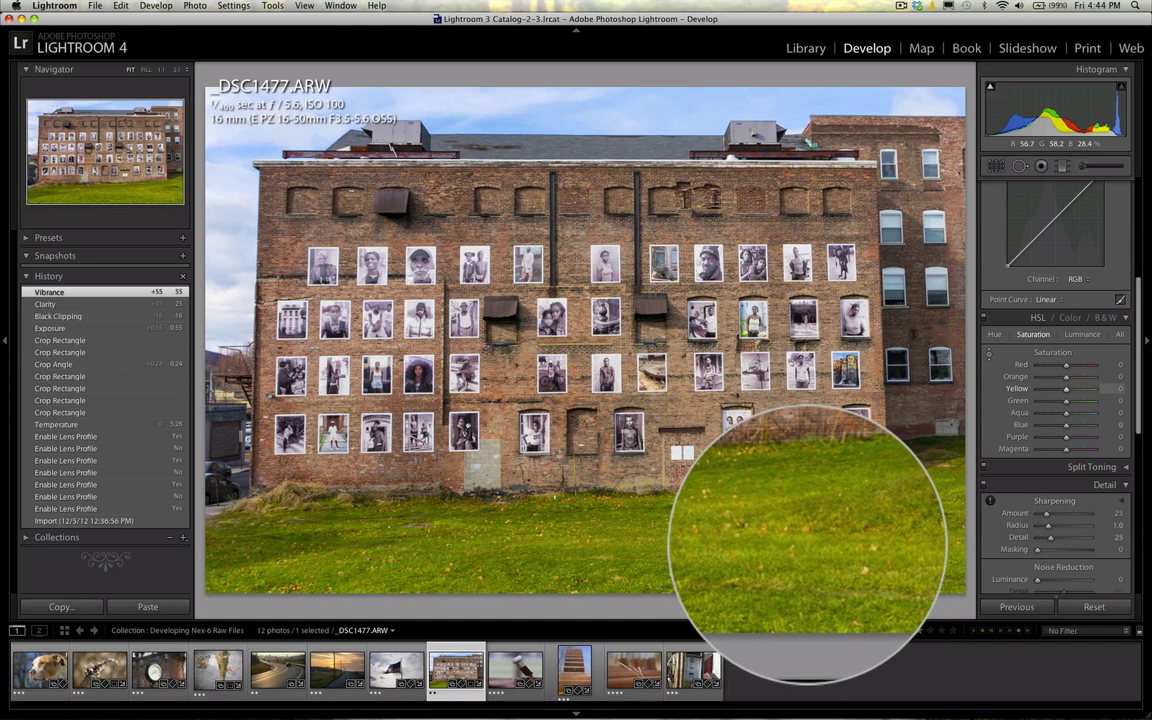
{"action": "mouse_move", "coordinate": [808, 543]}
{"action": "left_mouse_down"}
{"action": "mouse_move", "coordinate": [806, 565]}
{"action": "mouse_move", "coordinate": [818, 548]}
{"action": "left_mouse_up"}
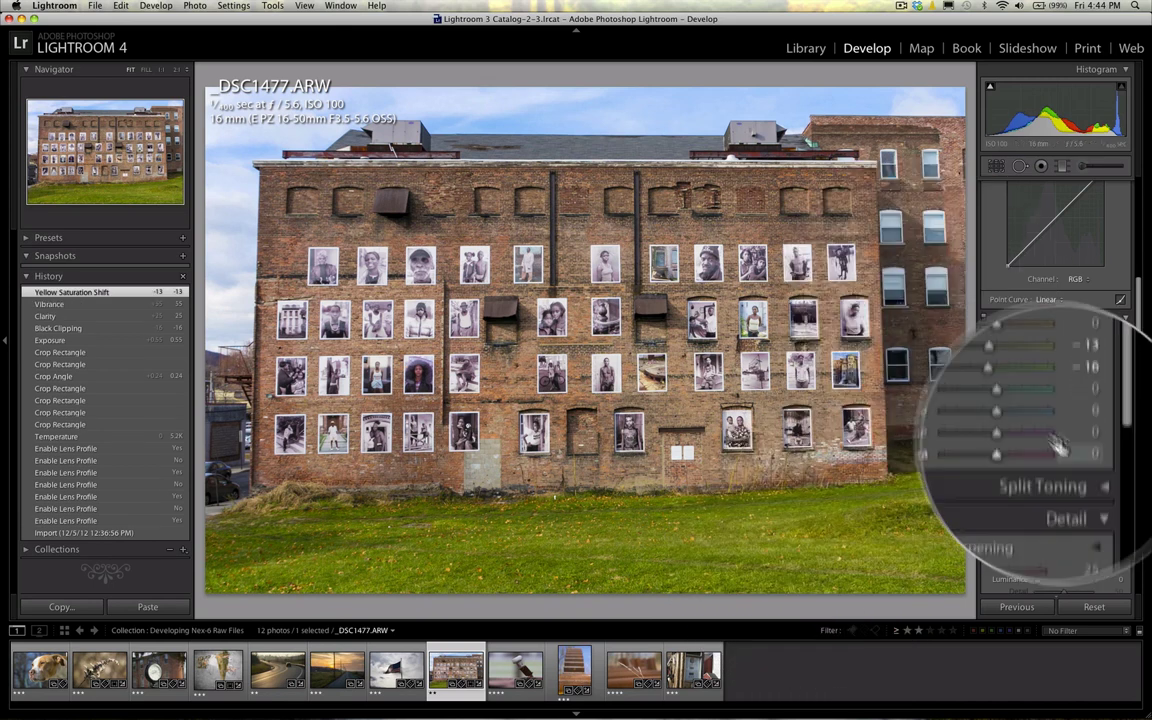
Apply the Medium Contrast point curve and set Blacks to -2.
{"action": "scroll", "coordinate": [1013, 397], "scroll_direction": "up", "scroll_amount": 5}
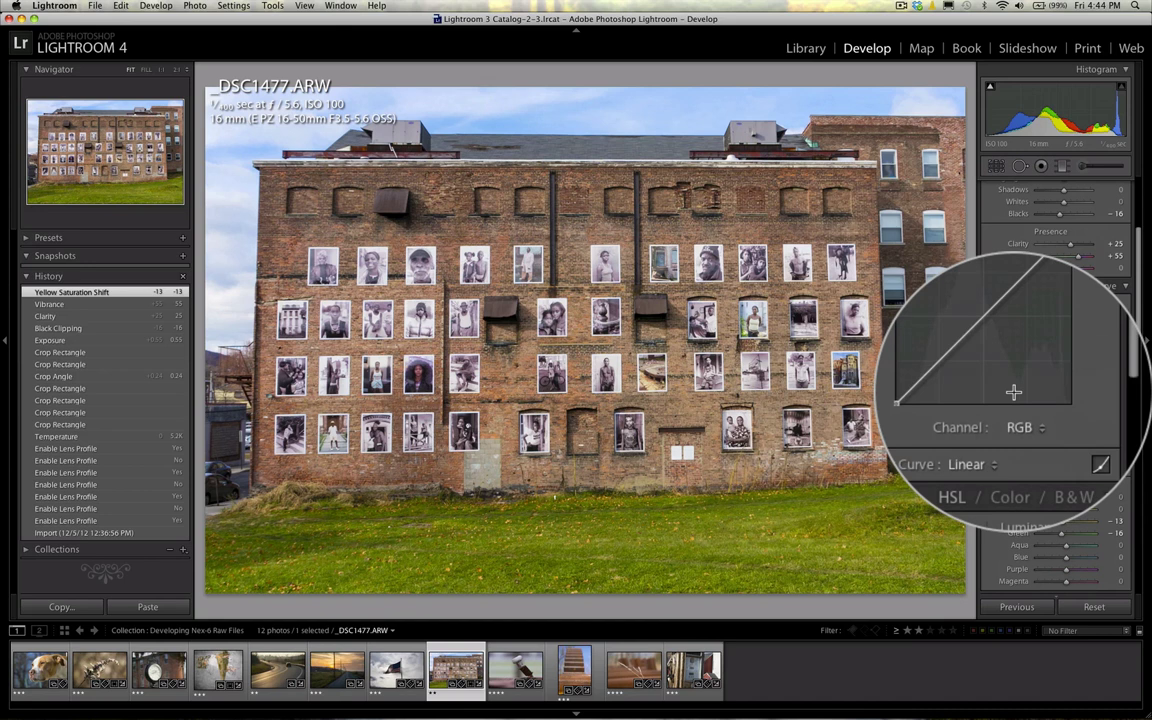
{"action": "left_click", "coordinate": [990, 424]}
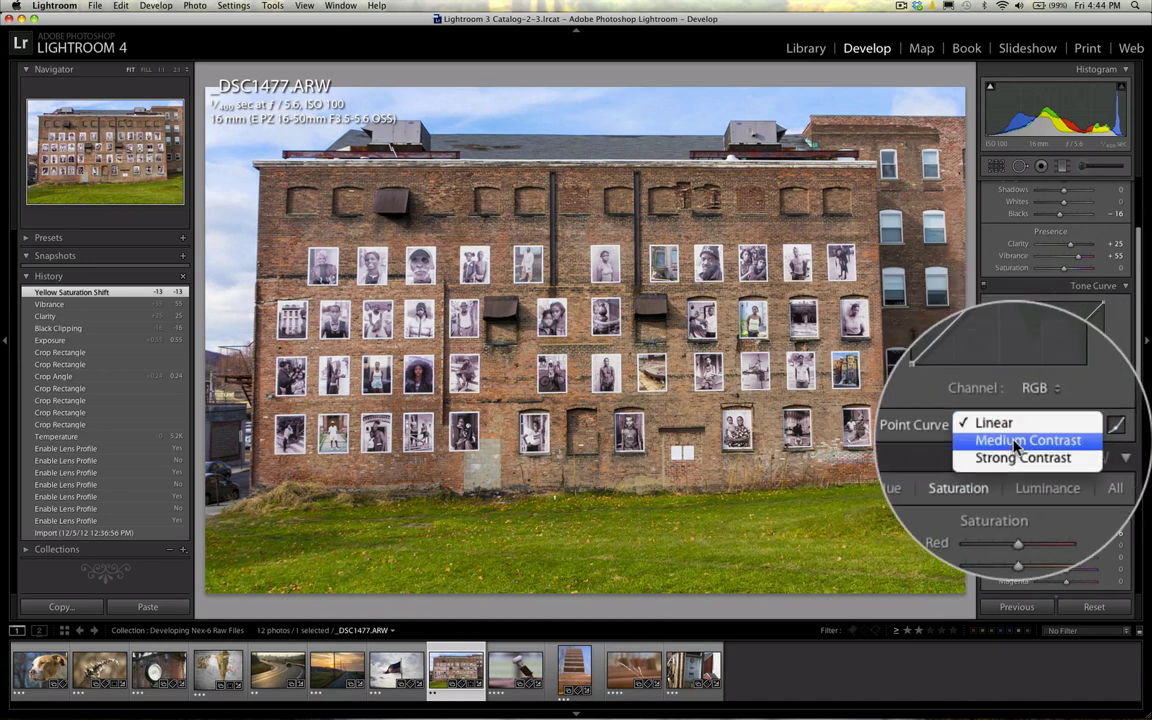
{"action": "left_click", "coordinate": [1016, 441]}
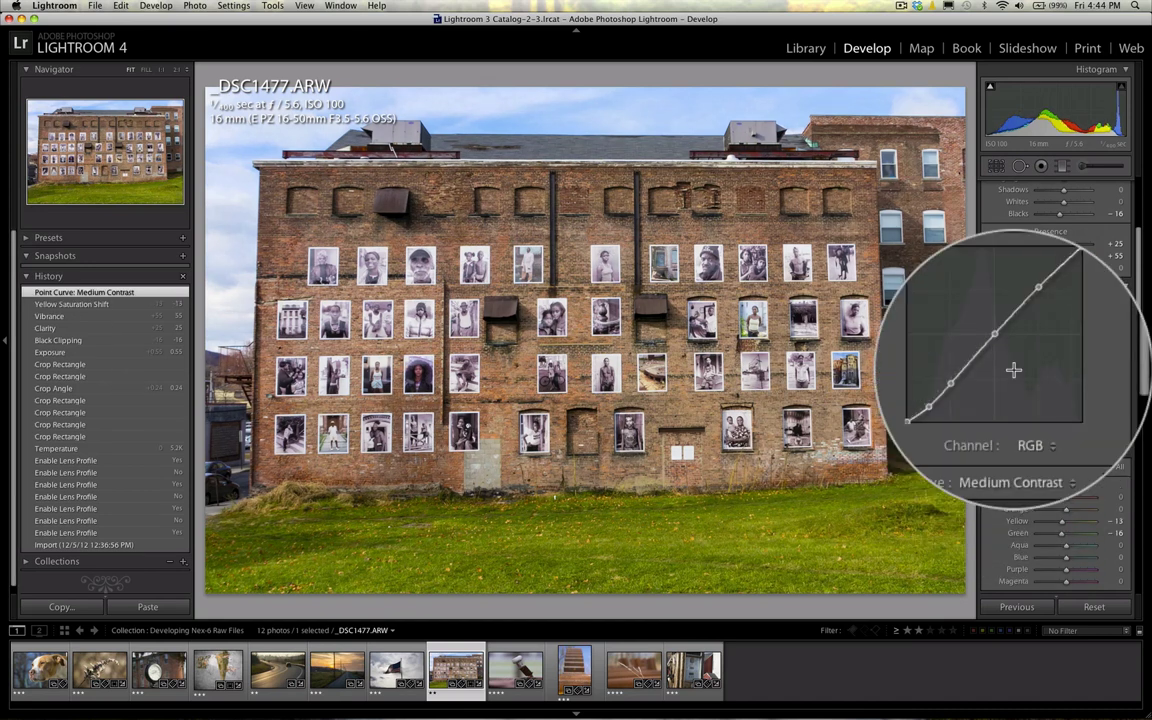
{"action": "scroll", "coordinate": [1013, 370], "scroll_direction": "up", "scroll_amount": 5}
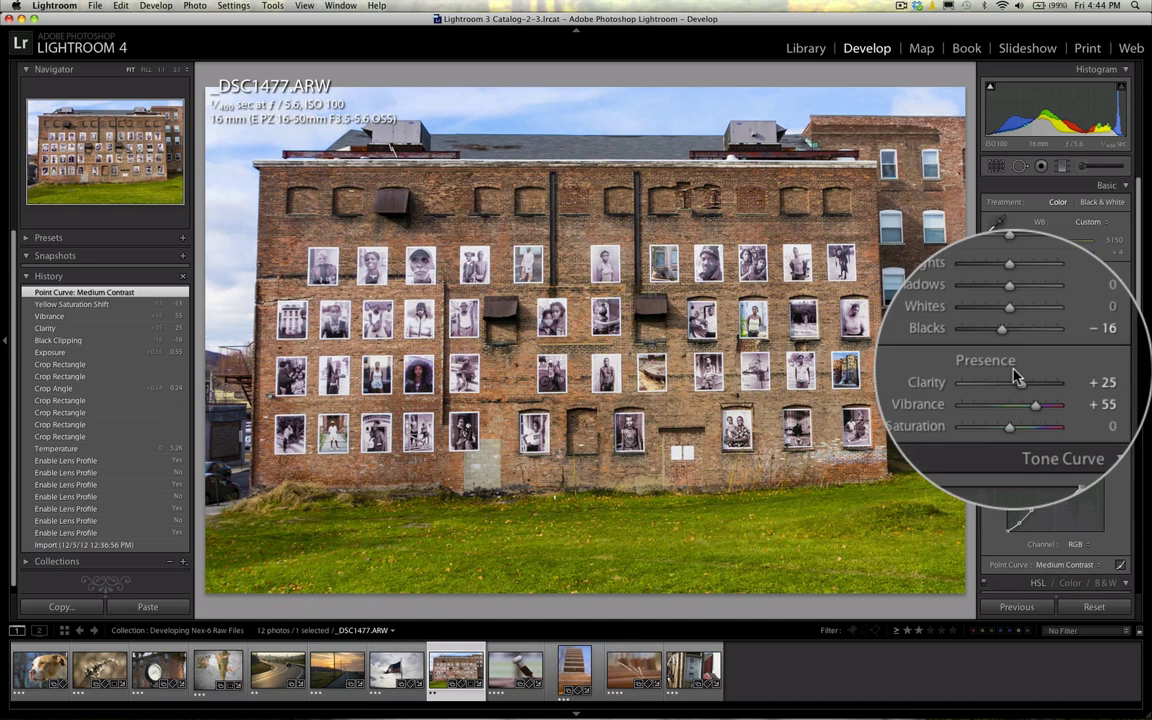
{"action": "left_click_drag", "start_coordinate": [1013, 346], "coordinate": [1016, 347]}
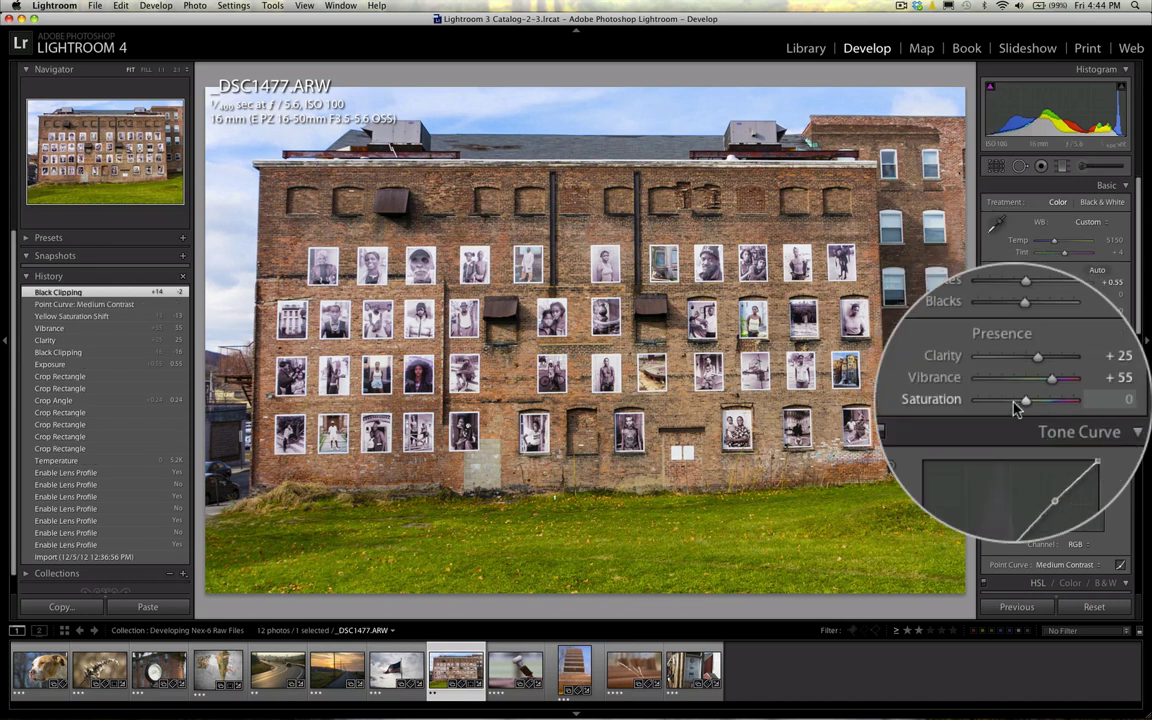
Adjust HSL saturation on the brick wall with the targeted adjustment tool to Red +28, Orange +20, Purple -39 and Magenta -37.
{"action": "left_click", "coordinate": [545, 300]}
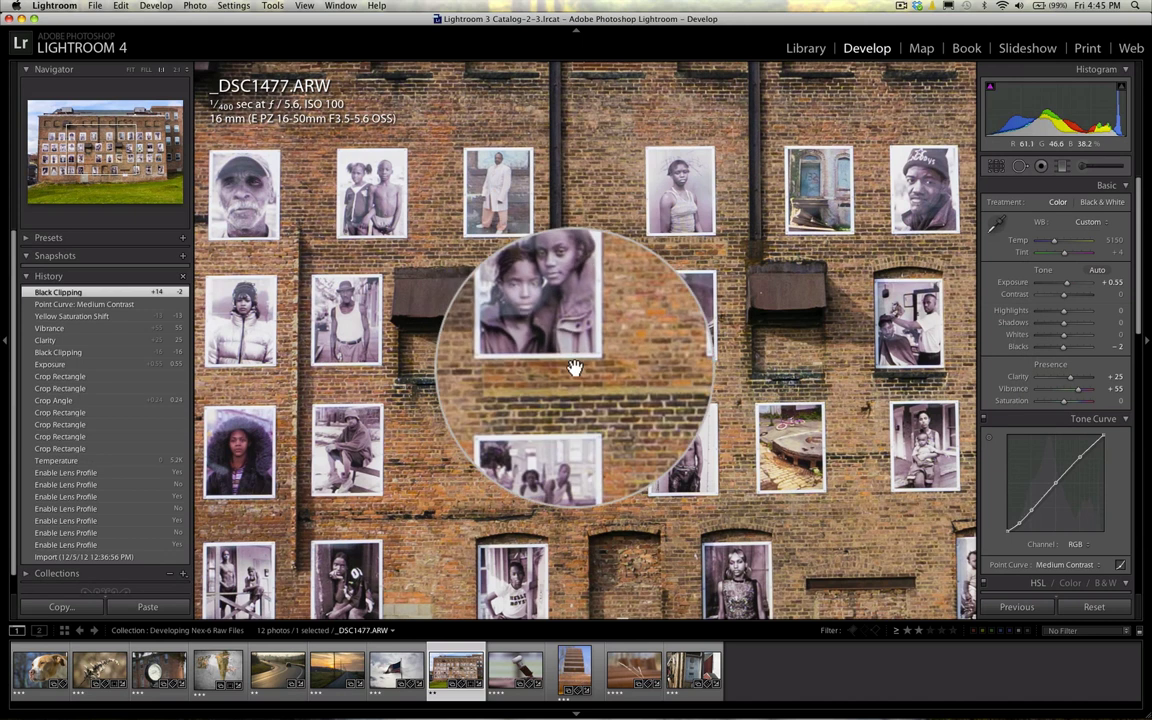
{"action": "left_click_drag", "start_coordinate": [534, 455], "coordinate": [540, 262]}
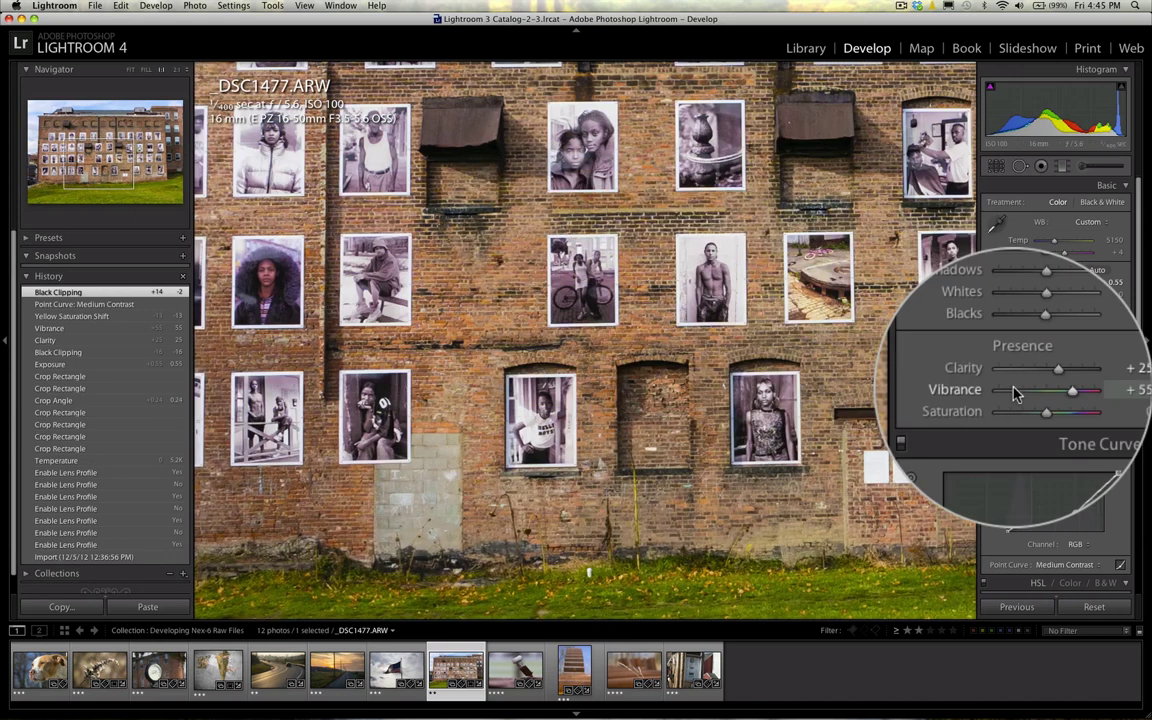
{"action": "scroll", "coordinate": [1012, 393], "scroll_direction": "down", "scroll_amount": 5}
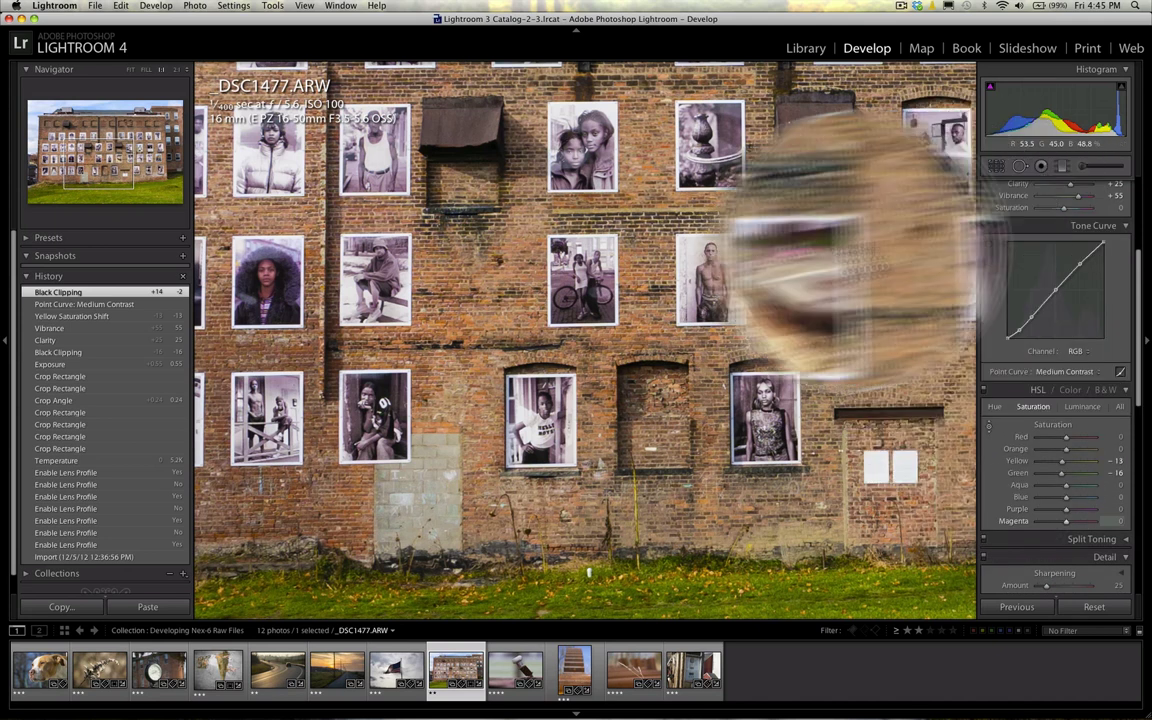
{"action": "left_click_drag", "start_coordinate": [724, 133], "coordinate": [684, 122]}
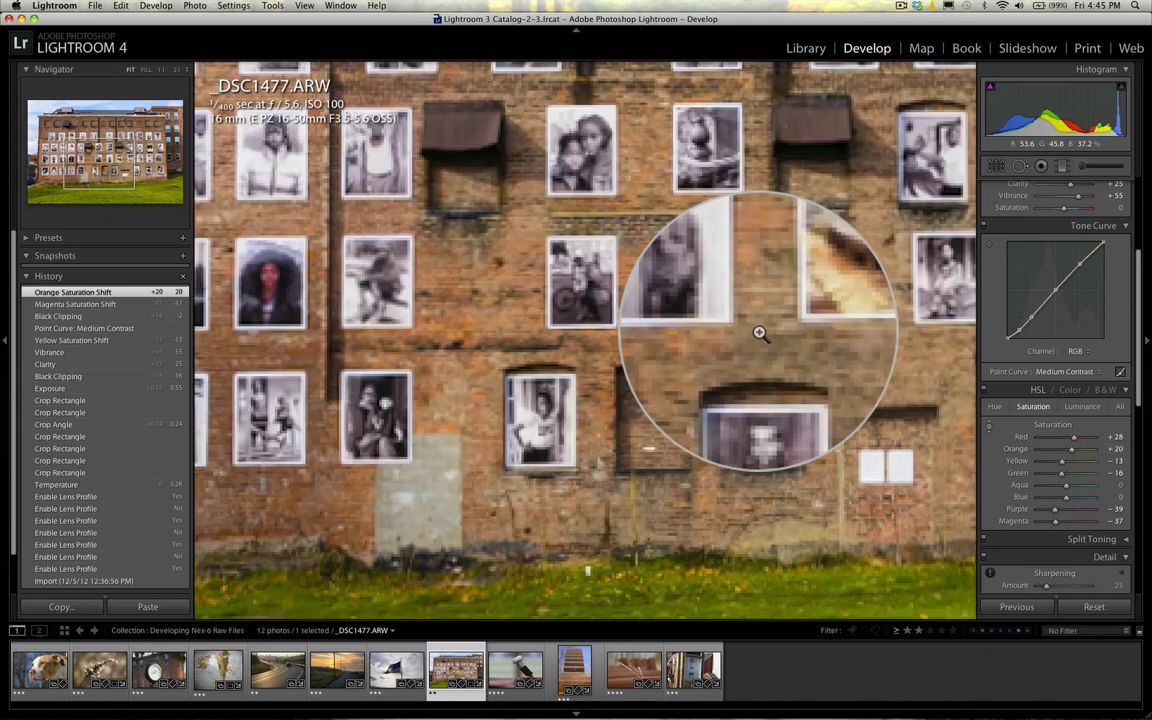
{"action": "left_click", "coordinate": [758, 331]}
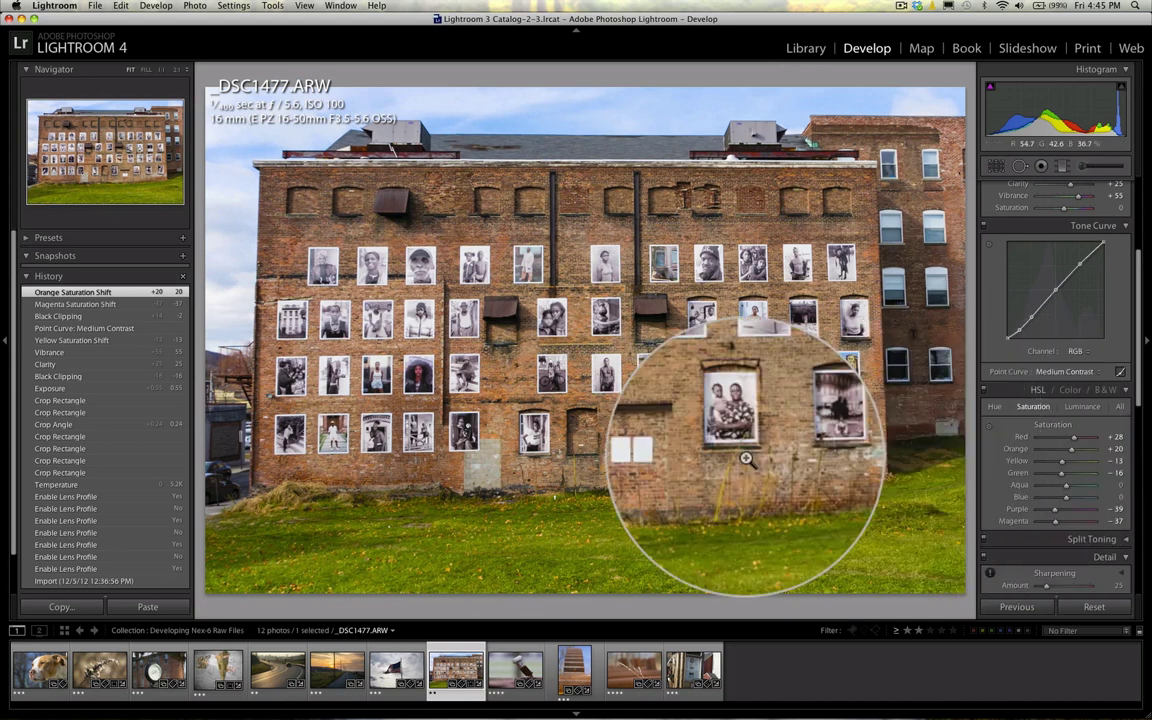
Sharpen the building photo with Amount 51 and Masking 51, and check the brick detail at full magnification.
{"action": "scroll", "coordinate": [1015, 435], "scroll_direction": "down", "scroll_amount": 8}
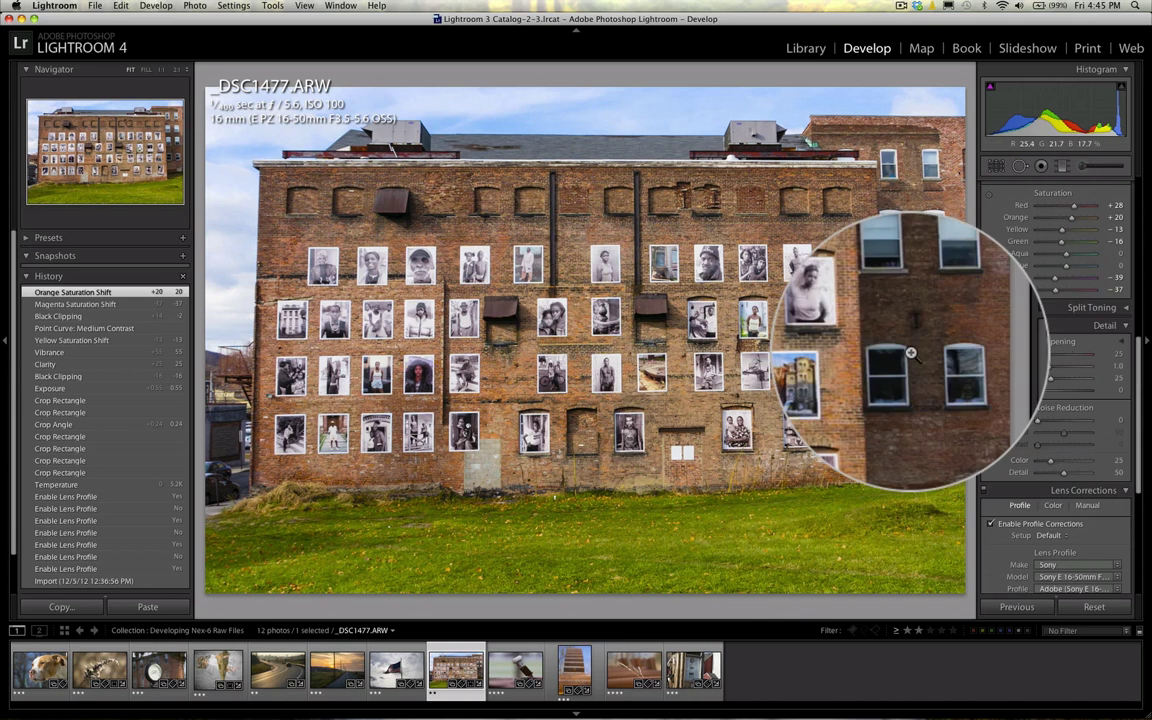
{"action": "left_click", "coordinate": [560, 325]}
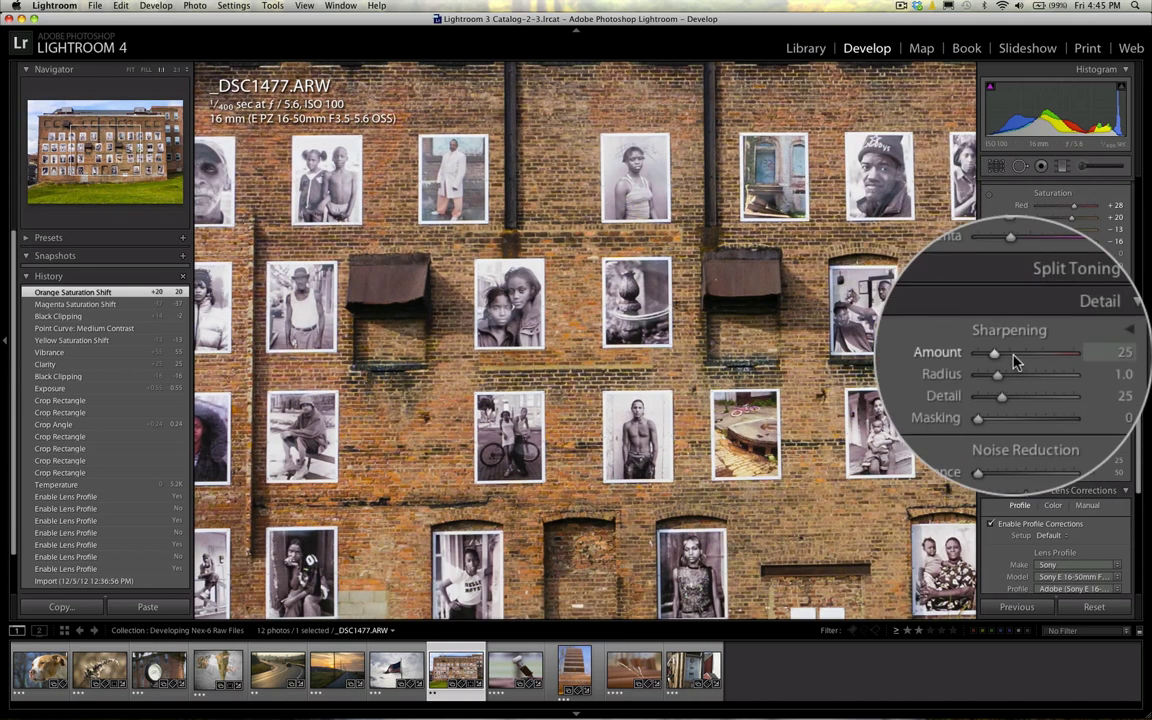
{"action": "left_click", "coordinate": [1016, 359]}
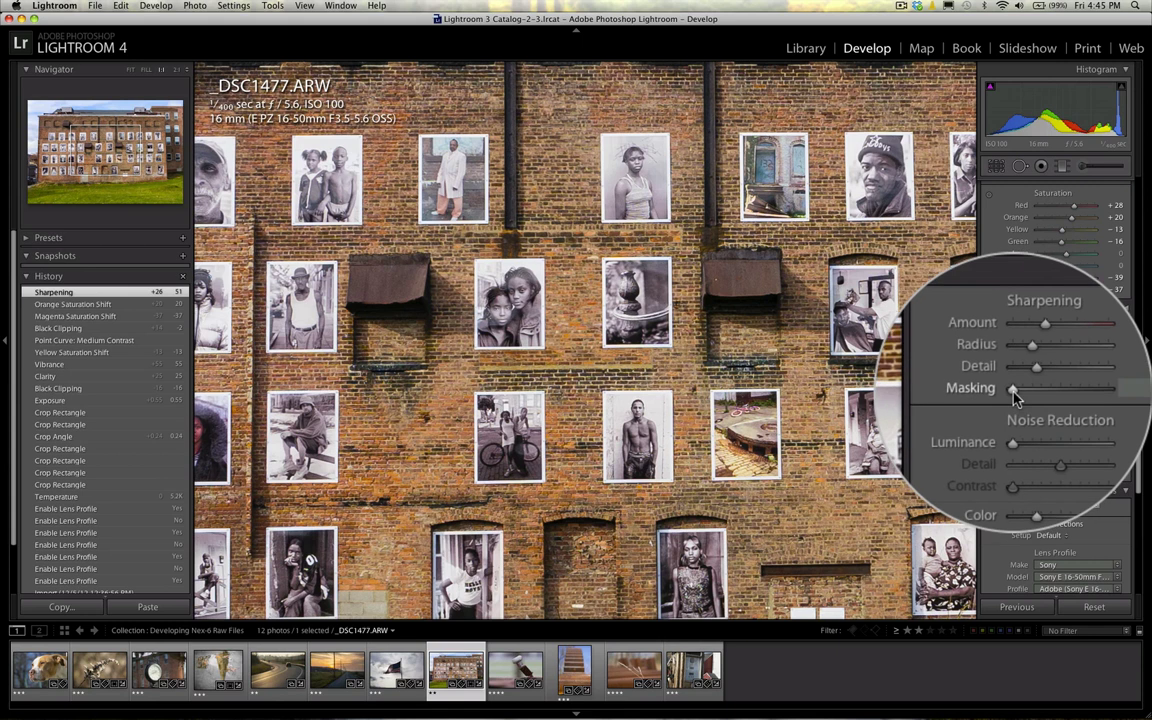
{"action": "left_click_drag", "start_coordinate": [1014, 397], "coordinate": [1015, 392]}
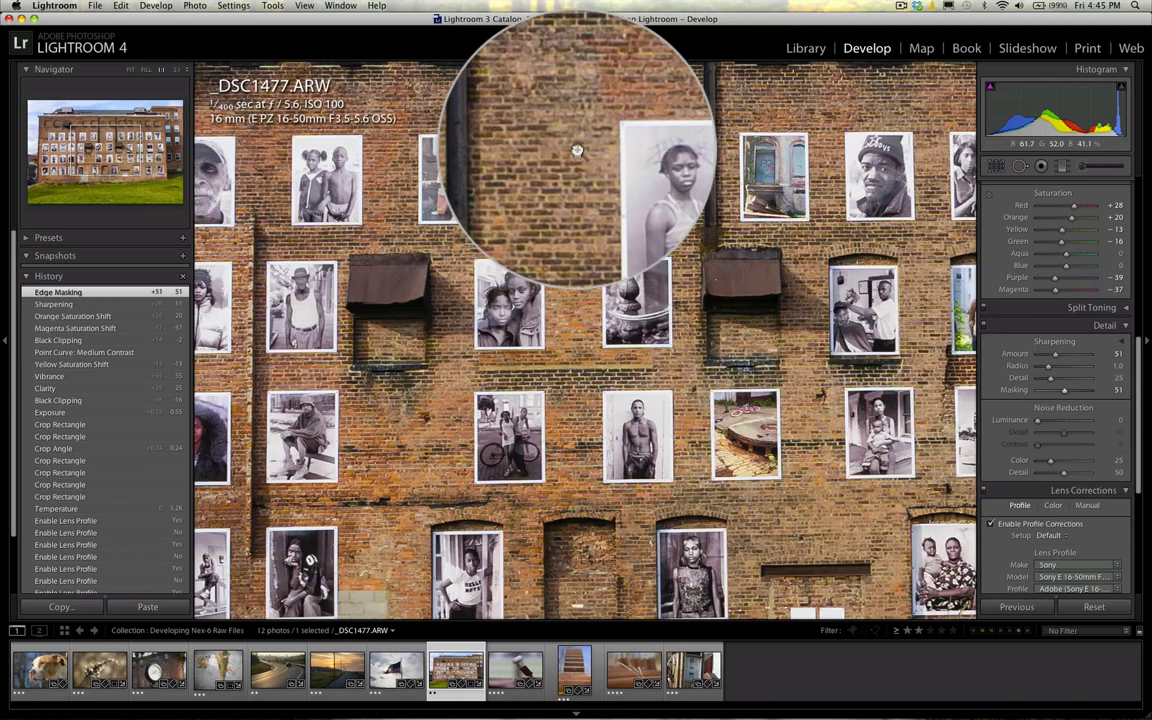
{"action": "left_click", "coordinate": [579, 150]}
{"action": "left_click", "coordinate": [243, 140]}
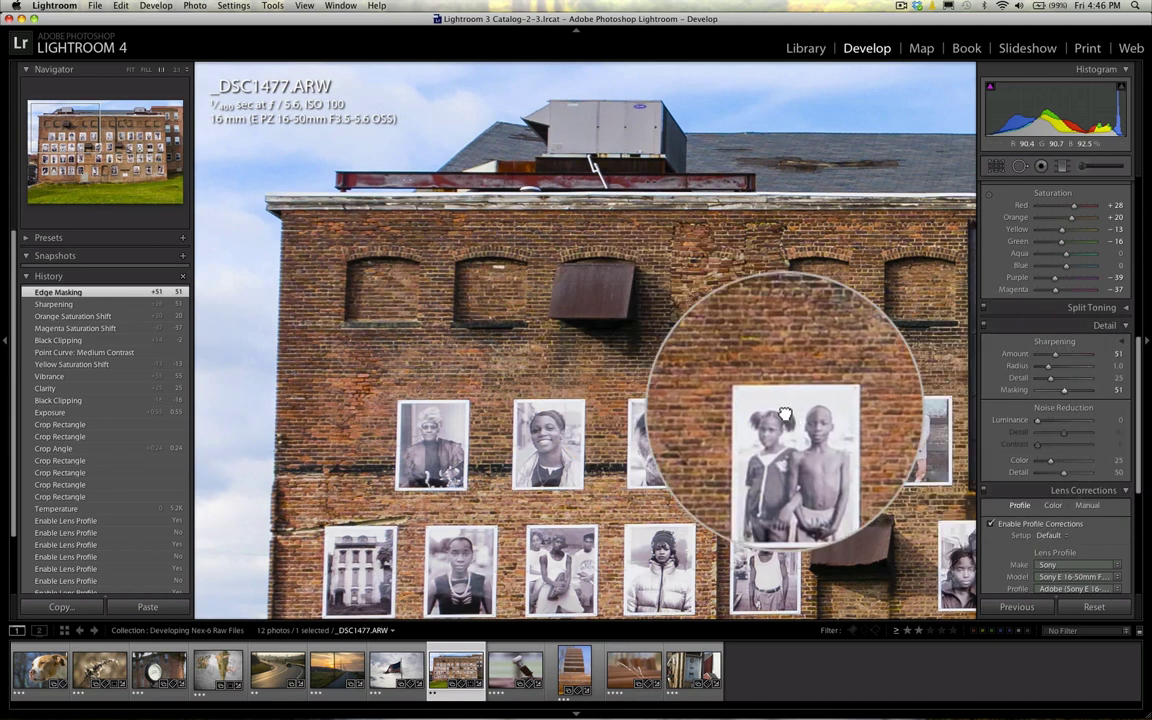
{"action": "left_click", "coordinate": [795, 437]}
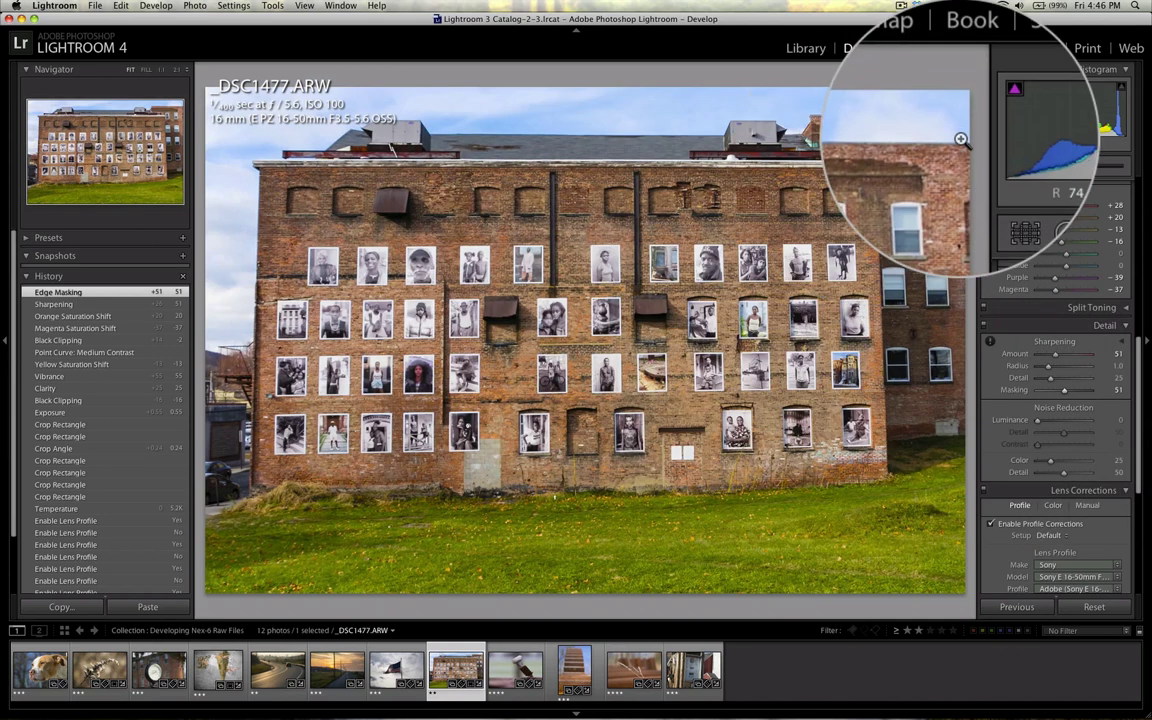
Add a post-crop vignette with Amount -18, Midpoint 67 and Feather 77, and set Whites to +20.
{"action": "scroll", "coordinate": [1013, 447], "scroll_direction": "down", "scroll_amount": 5}
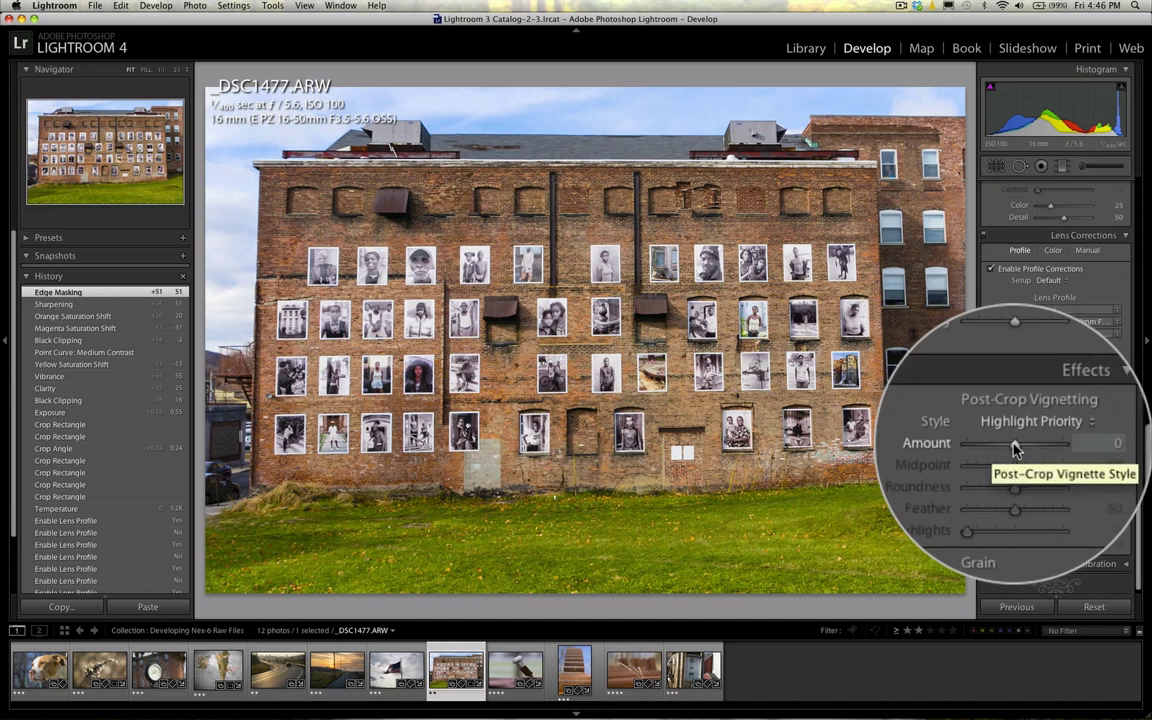
{"action": "left_click", "coordinate": [1014, 448]}
{"action": "left_click_drag", "start_coordinate": [1016, 462], "coordinate": [1027, 462]}
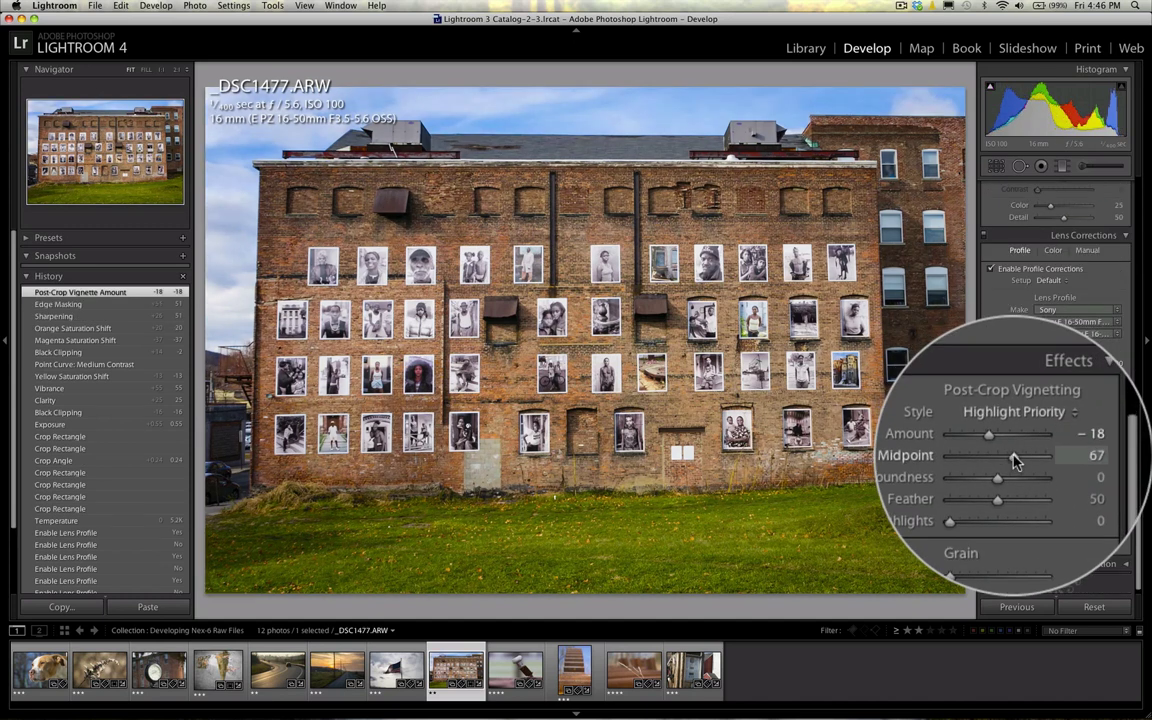
{"action": "left_click", "coordinate": [1020, 487]}
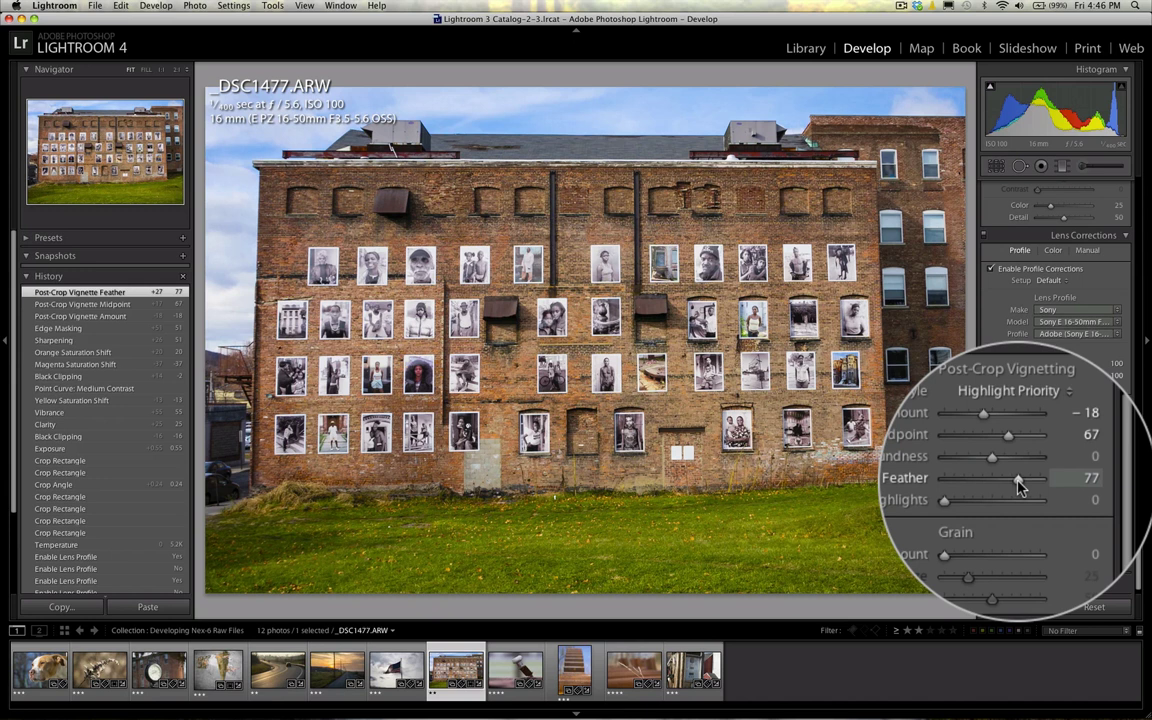
{"action": "scroll", "coordinate": [1018, 480], "scroll_direction": "up", "scroll_amount": 10}
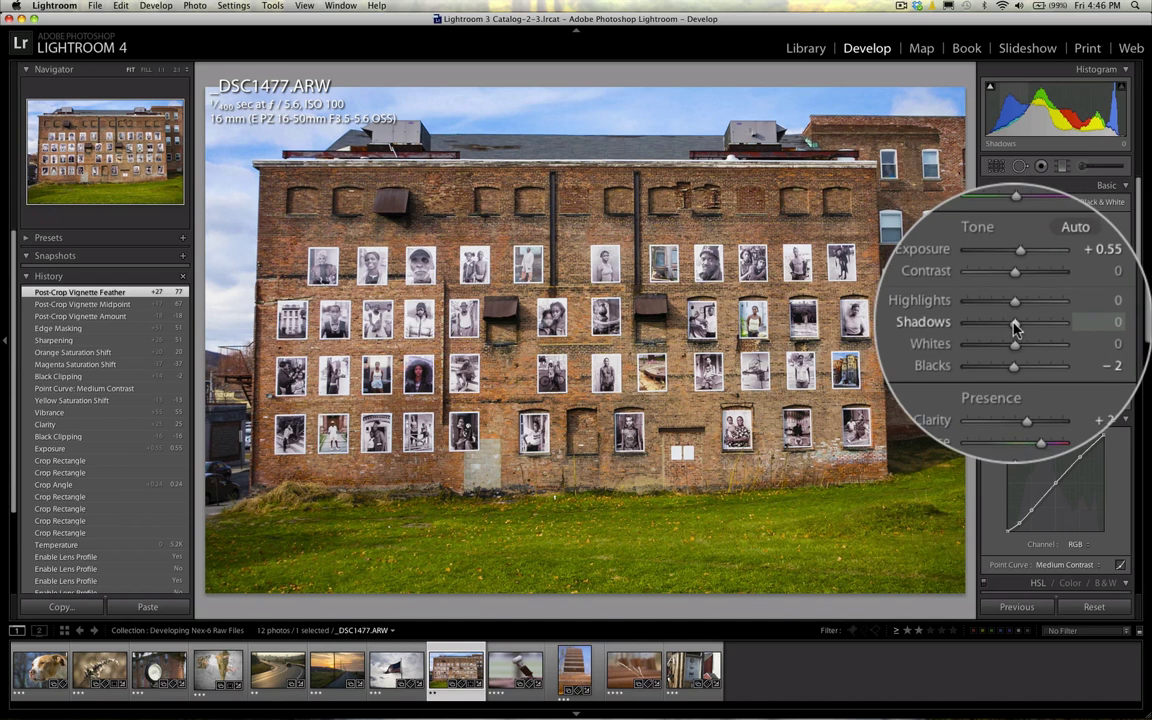
{"action": "left_click_drag", "start_coordinate": [1013, 323], "coordinate": [1014, 340]}
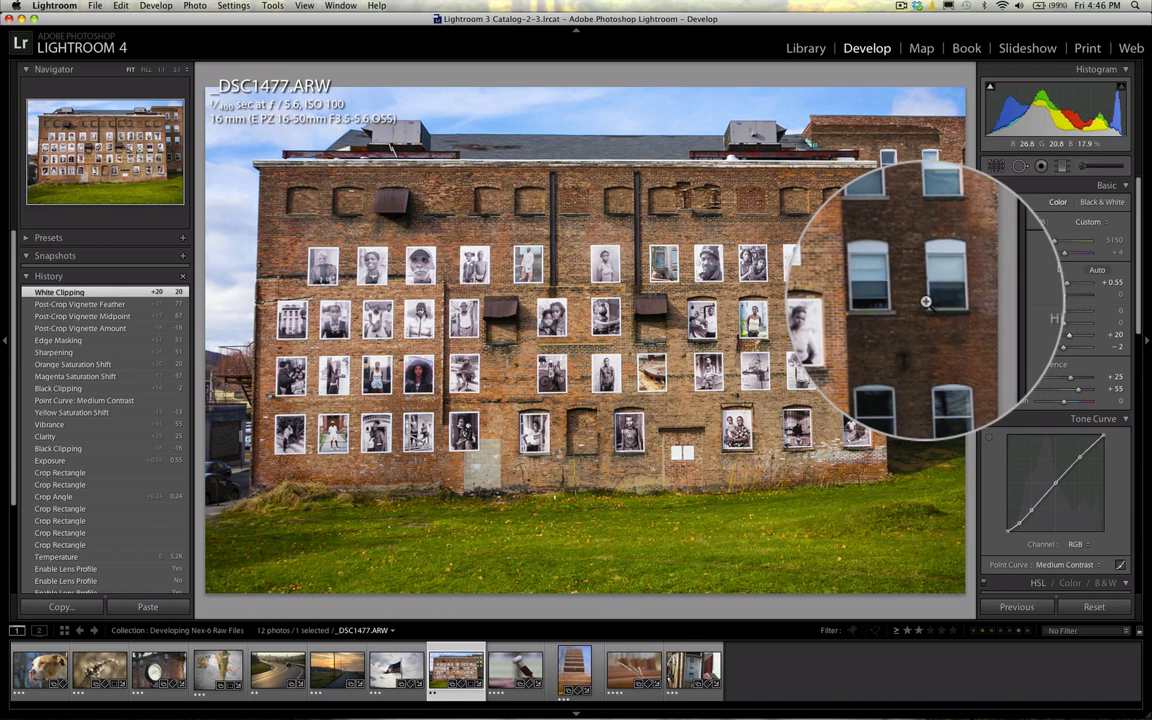
Correct the building's horizontal perspective with a manual lens correction of Horizontal +9.
{"action": "scroll", "coordinate": [1014, 480], "scroll_direction": "down", "scroll_amount": 5}
{"action": "scroll", "coordinate": [1016, 541], "scroll_direction": "down", "scroll_amount": 10}
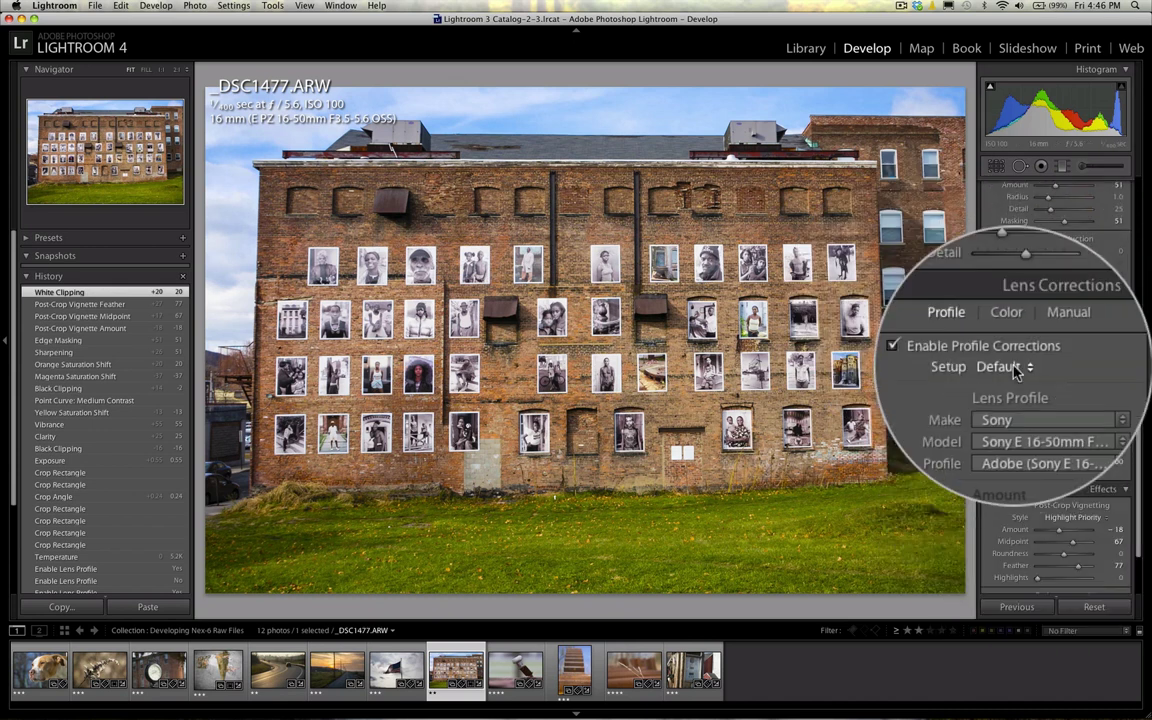
{"action": "left_click", "coordinate": [1036, 338]}
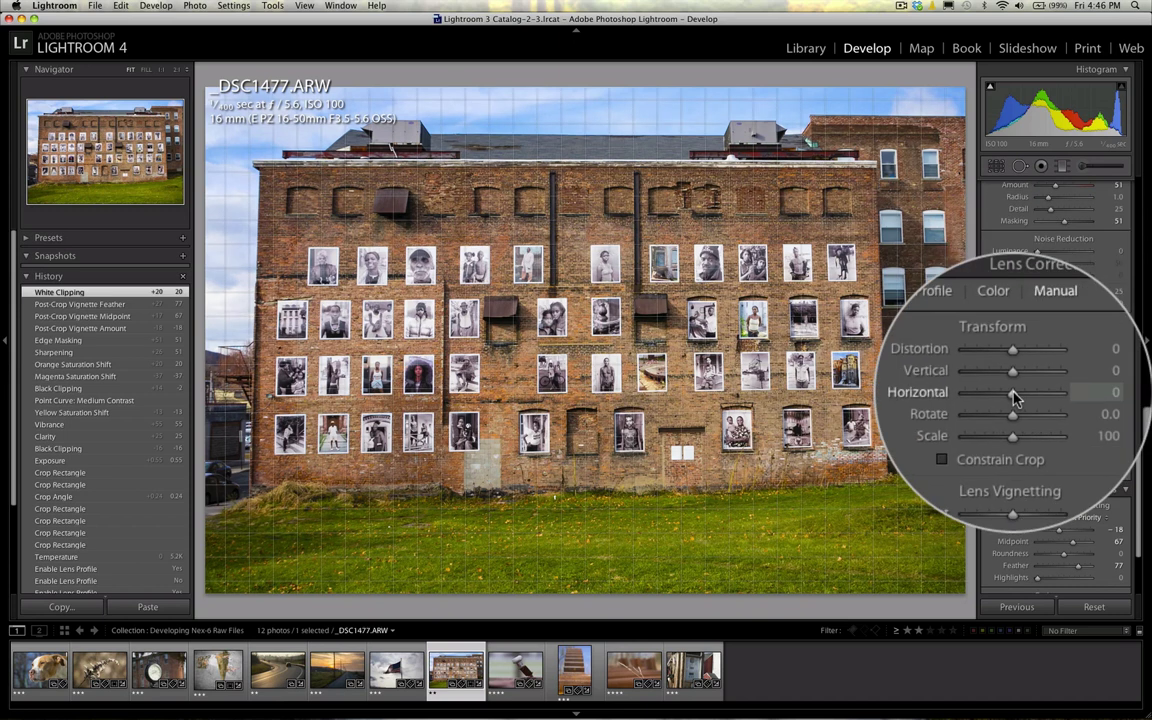
{"action": "left_click_drag", "start_coordinate": [1014, 397], "coordinate": [1013, 398]}
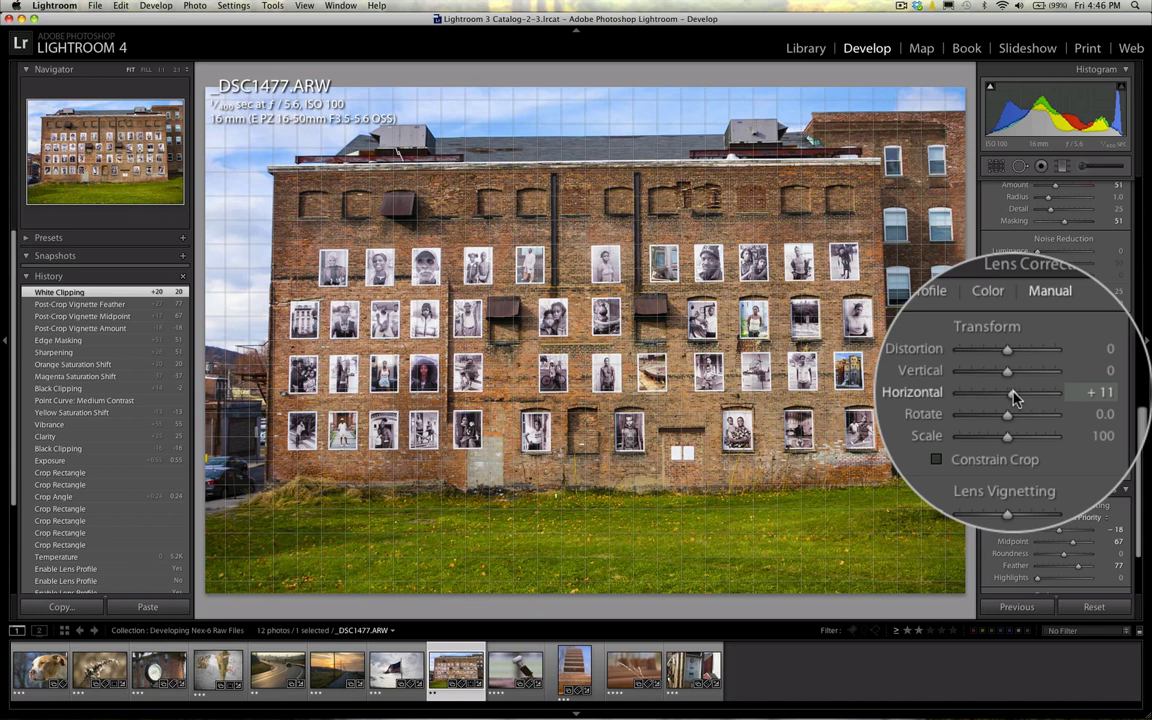
{"action": "left_click_drag", "start_coordinate": [1016, 398], "coordinate": [1014, 398]}
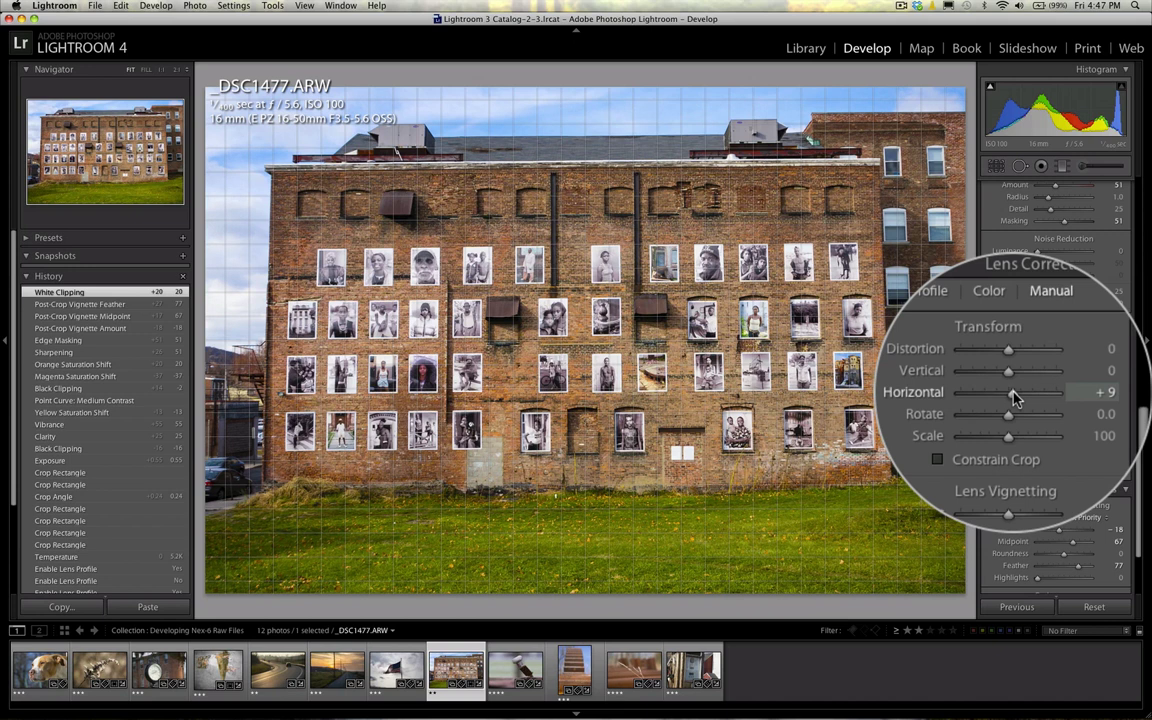
{"action": "left_click_drag", "start_coordinate": [1014, 398], "coordinate": [1014, 398]}
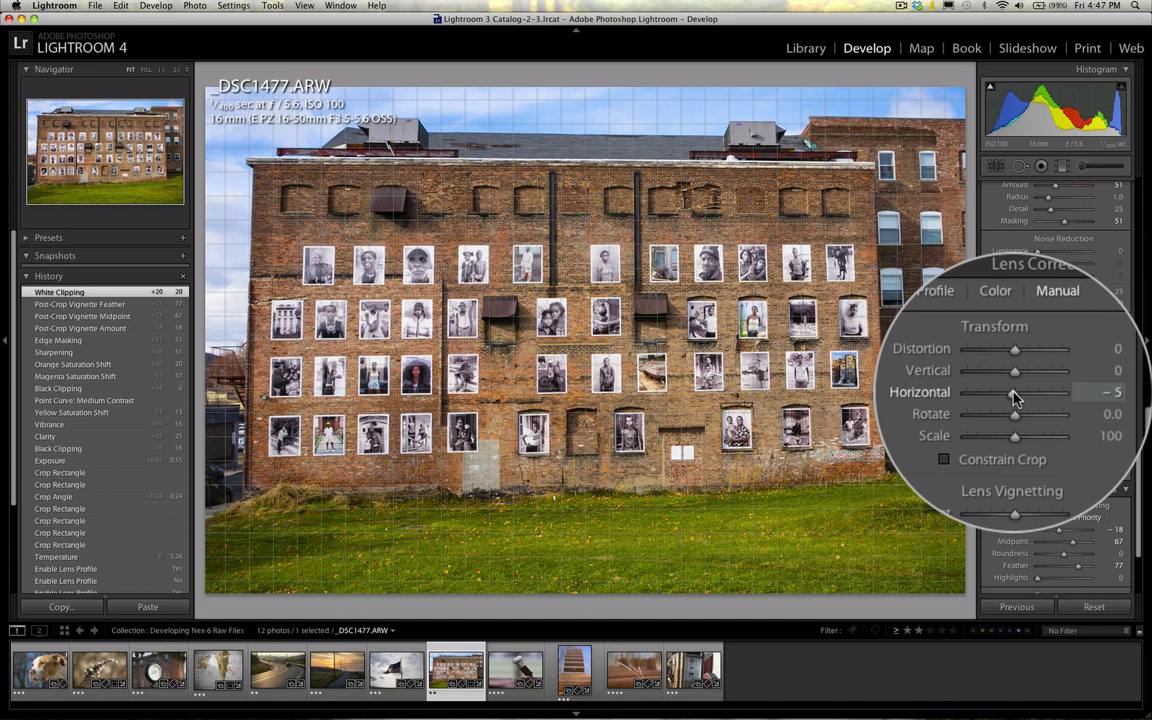
{"action": "left_click_drag", "start_coordinate": [1013, 398], "coordinate": [1014, 398]}
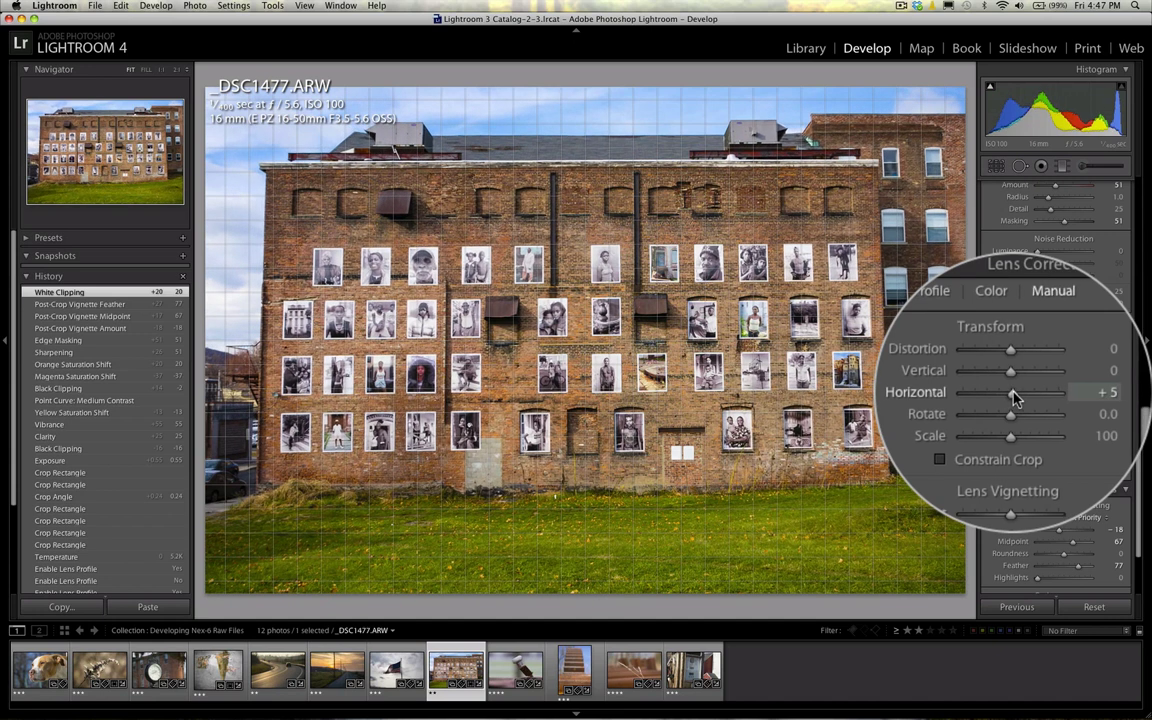
{"action": "left_click_drag", "start_coordinate": [1013, 397], "coordinate": [1014, 397]}
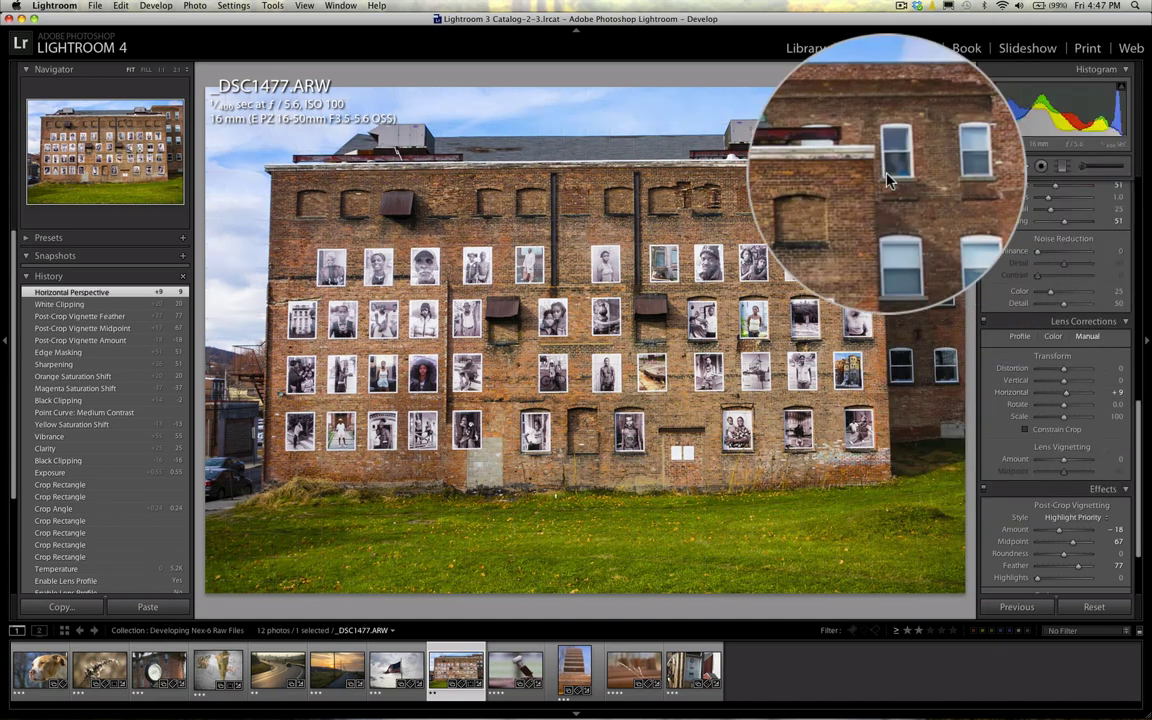
Straighten the building photo by rotating the crop to an angle of 0.69 and apply it.
{"action": "key", "text": "r"}
{"action": "left_click_drag", "start_coordinate": [859, 172], "coordinate": [851, 175]}
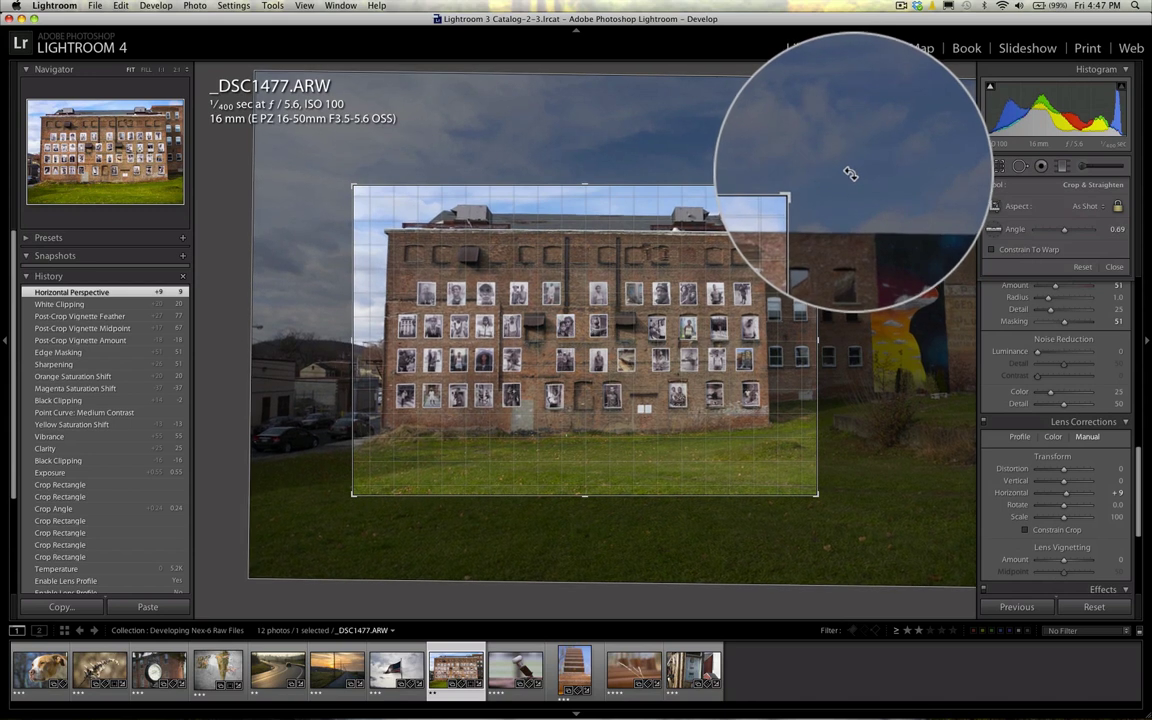
{"action": "left_click_drag", "start_coordinate": [849, 173], "coordinate": [848, 175]}
{"action": "key", "text": "Return"}
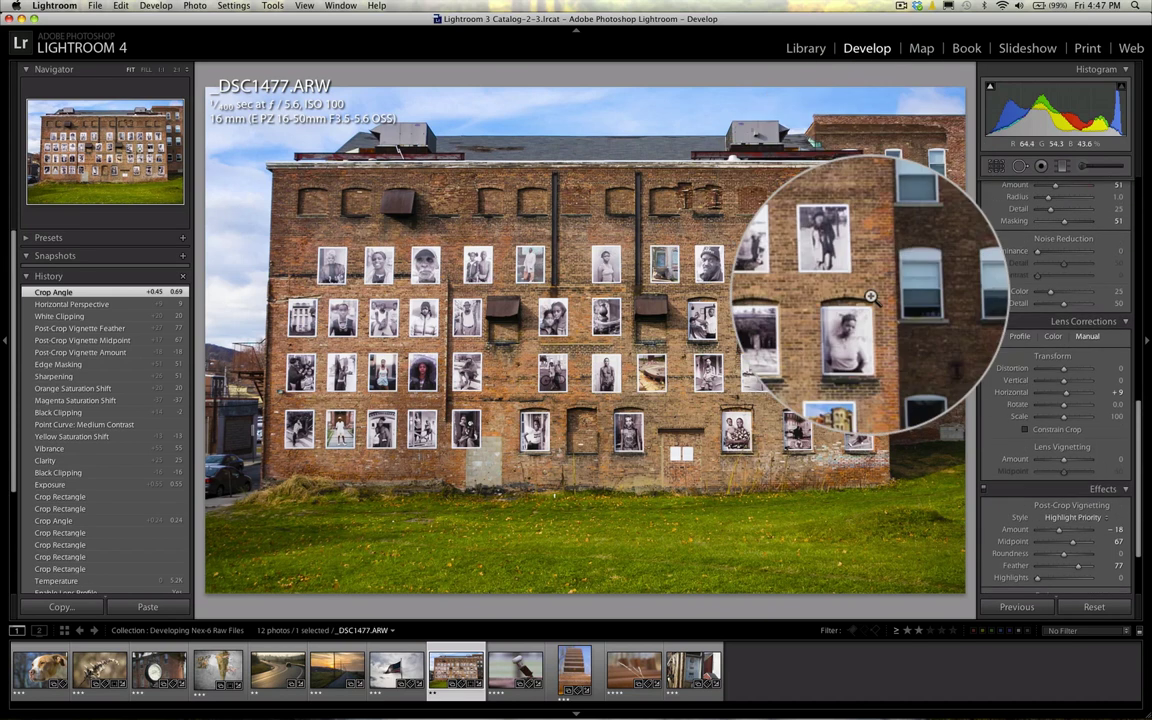
Review the vignette, lens correction, noise reduction, sharpening and basic tone settings of the building photo.
{"action": "left_click_drag", "start_coordinate": [1065, 392], "coordinate": [1017, 400]}
{"action": "scroll", "coordinate": [1015, 440], "scroll_direction": "down", "scroll_amount": 5}
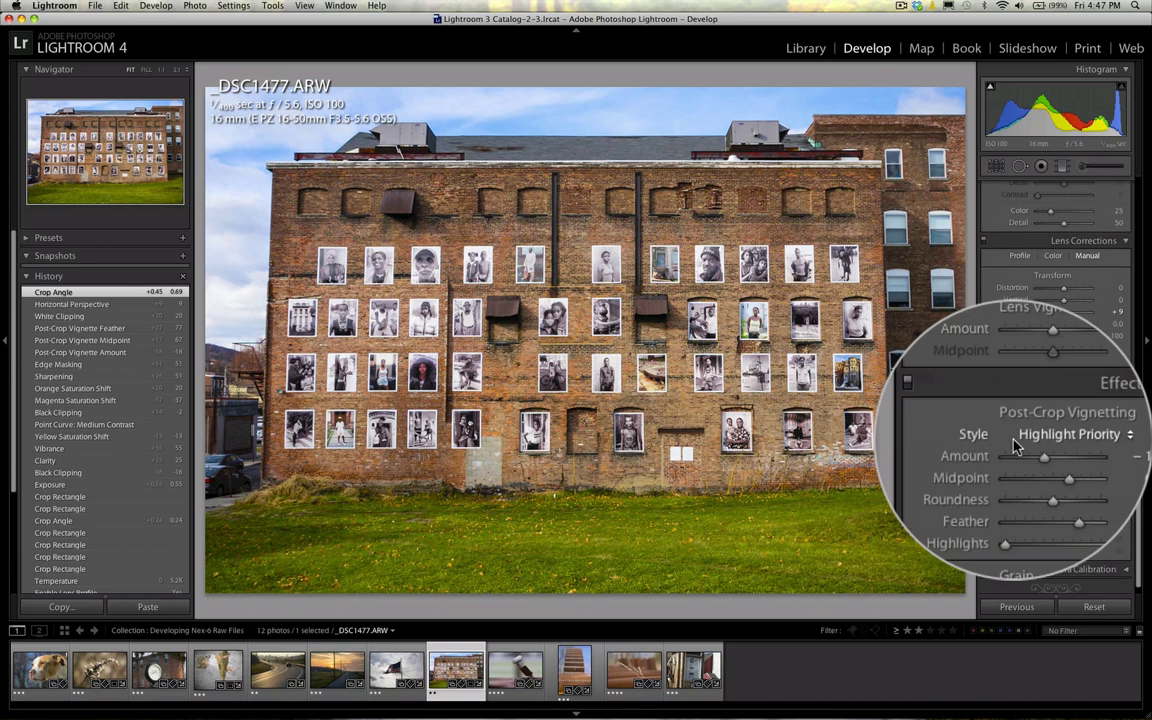
{"action": "scroll", "coordinate": [1015, 445], "scroll_direction": "up", "scroll_amount": 5}
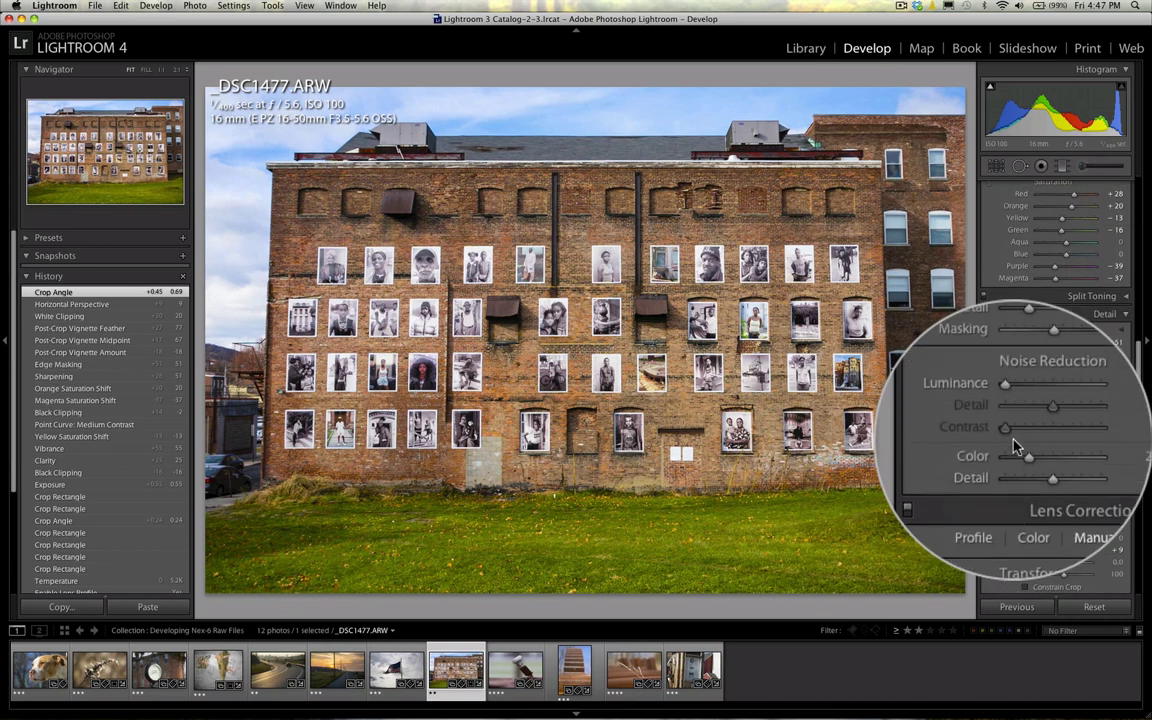
{"action": "scroll", "coordinate": [1015, 447], "scroll_direction": "up", "scroll_amount": 3}
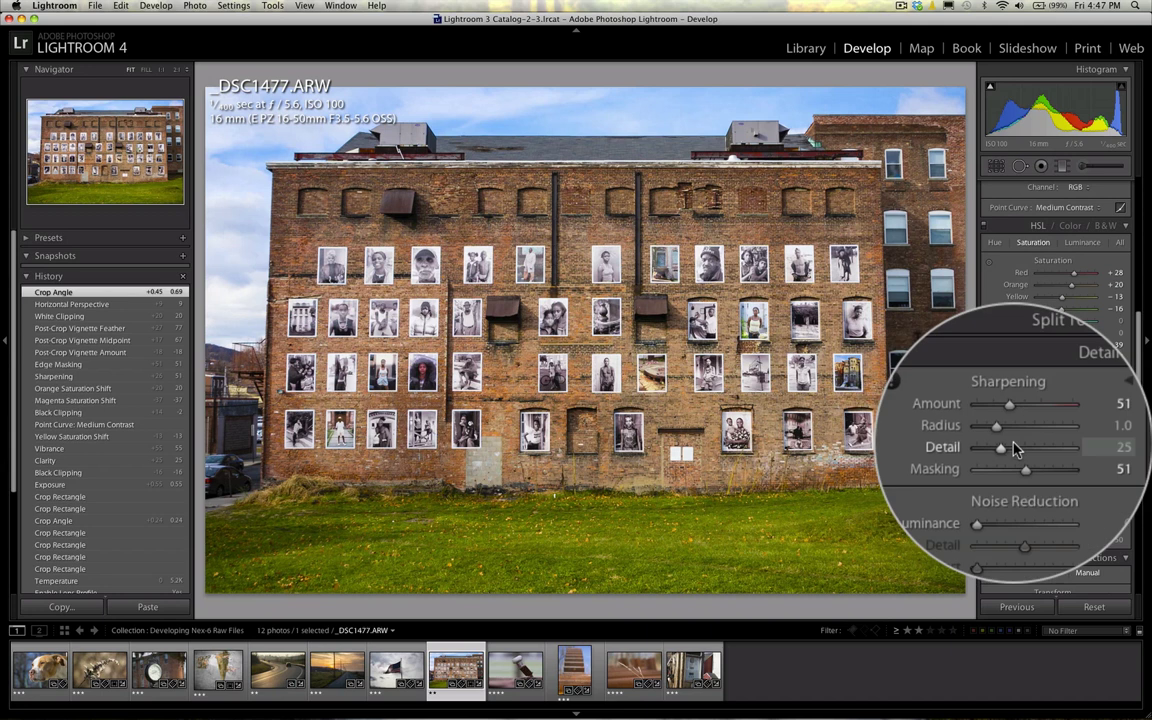
{"action": "scroll", "coordinate": [1015, 448], "scroll_direction": "up", "scroll_amount": 4}
{"action": "scroll", "coordinate": [1015, 450], "scroll_direction": "down", "scroll_amount": 3}
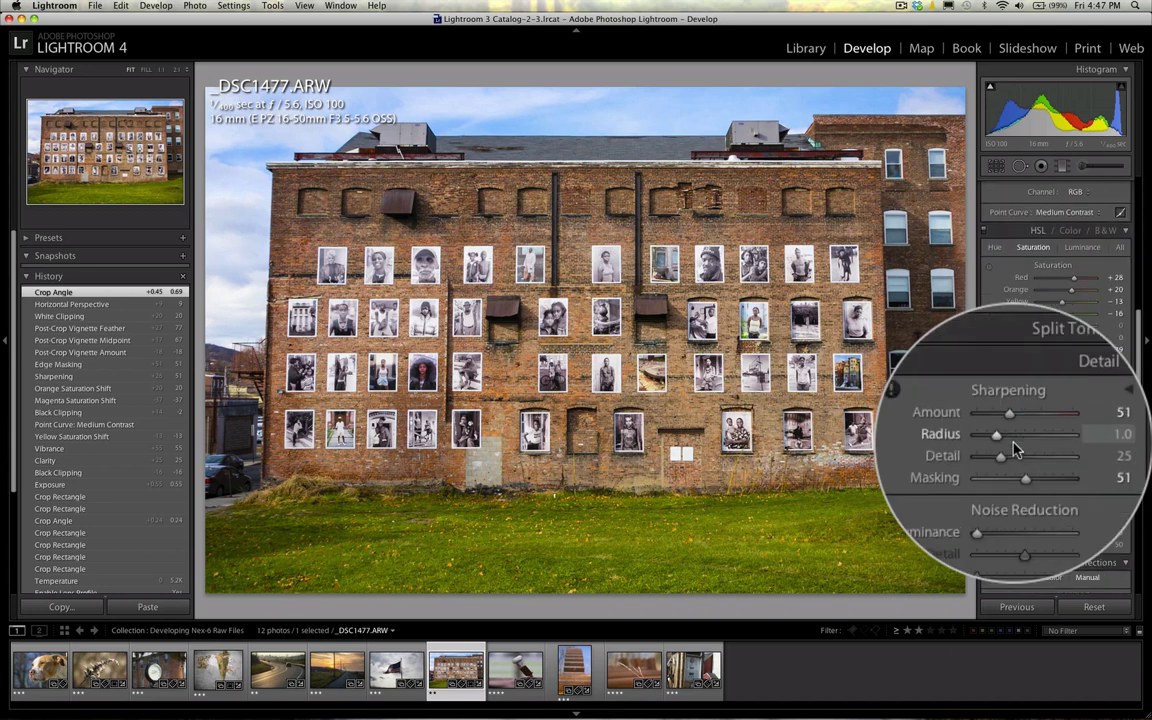
{"action": "scroll", "coordinate": [1015, 448], "scroll_direction": "up", "scroll_amount": 3}
{"action": "scroll", "coordinate": [1015, 447], "scroll_direction": "up", "scroll_amount": 5}
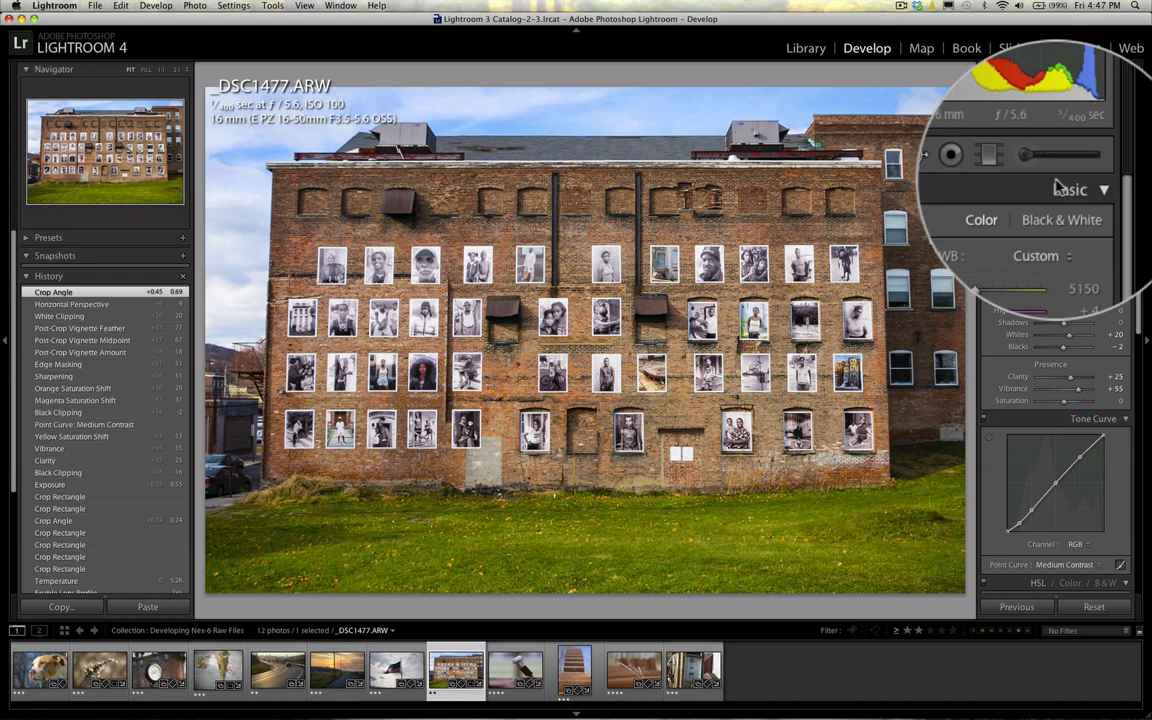
Brighten the brick along the building's upper row with an adjustment brush at Exposure 0.61, Size 8.0, Feather 73, Flow 69 and Density 64.
{"action": "left_click", "coordinate": [1028, 172]}
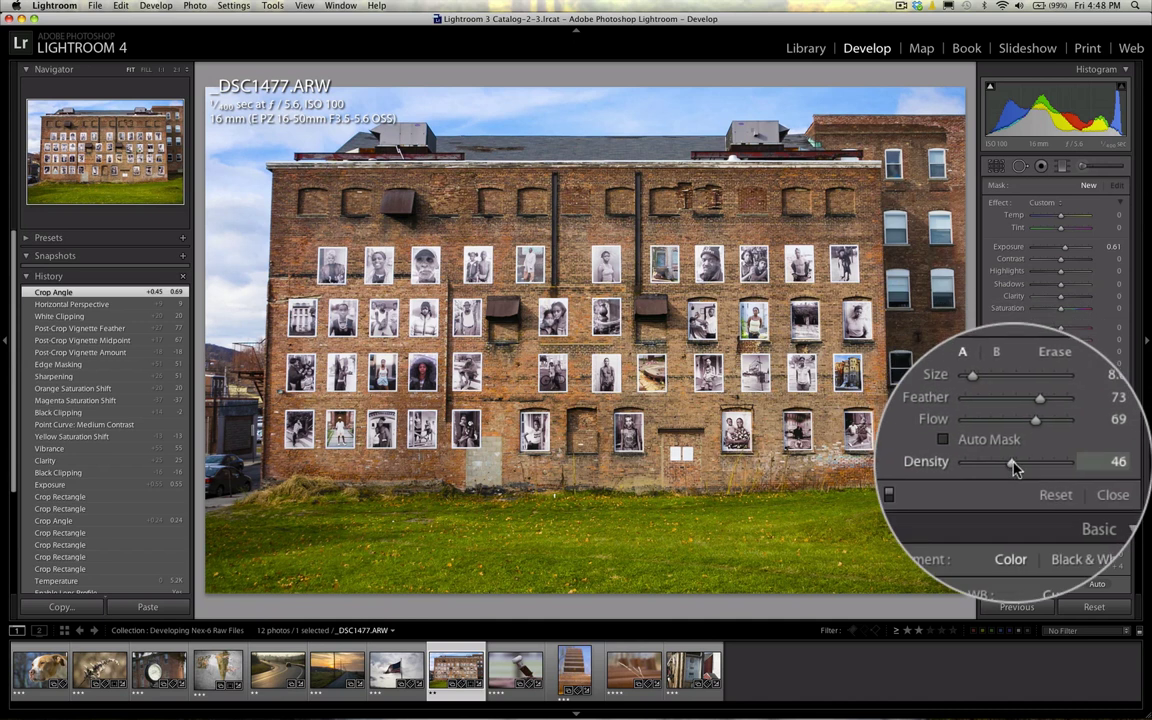
{"action": "left_click_drag", "start_coordinate": [1013, 466], "coordinate": [1015, 467]}
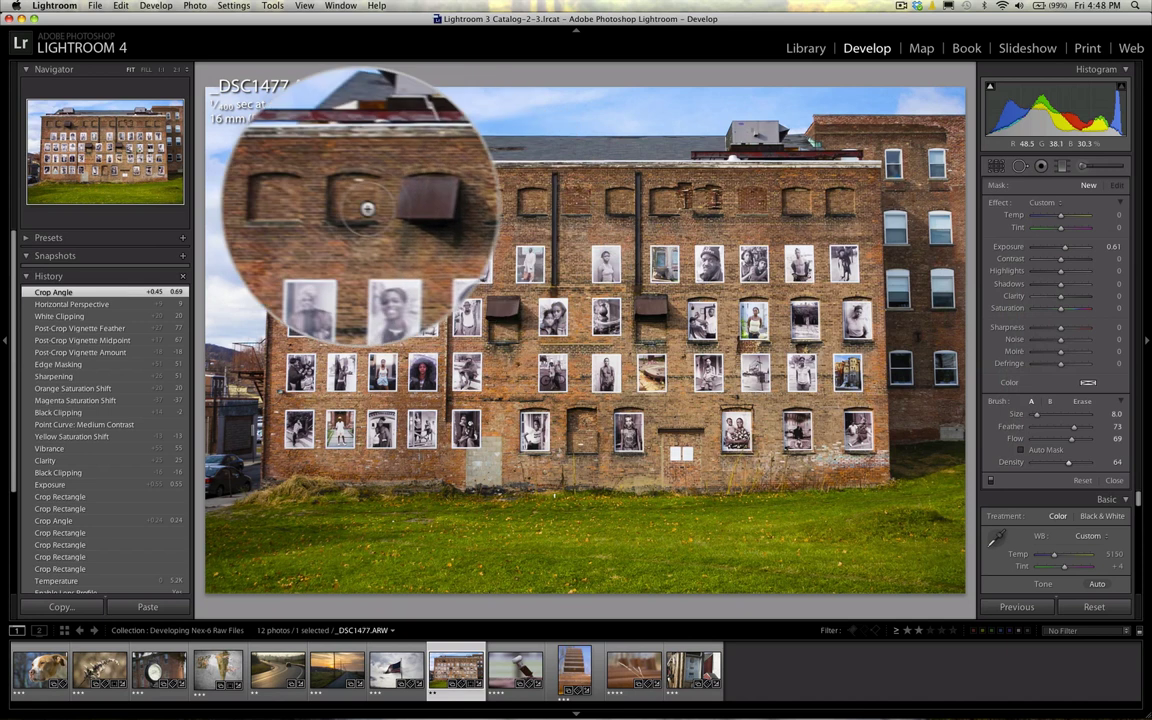
{"action": "left_click", "coordinate": [362, 206]}
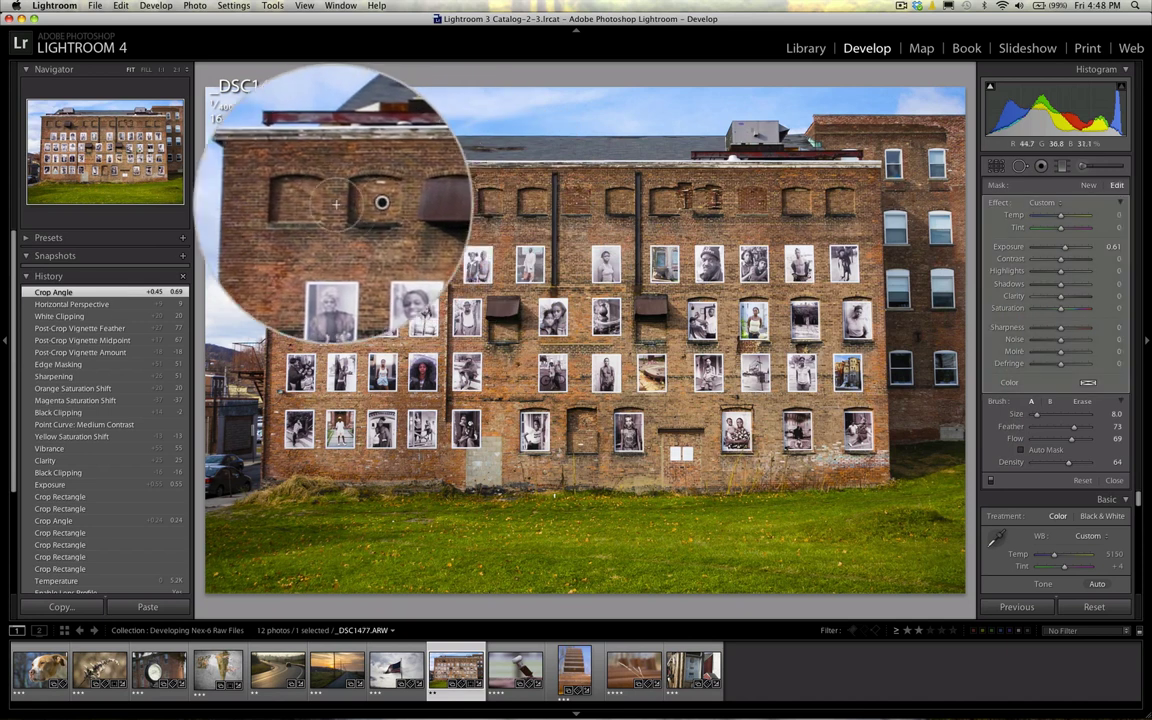
{"action": "mouse_move", "coordinate": [336, 204]}
{"action": "left_mouse_down"}
{"action": "mouse_move", "coordinate": [311, 205]}
{"action": "mouse_move", "coordinate": [805, 201]}
{"action": "left_mouse_up"}
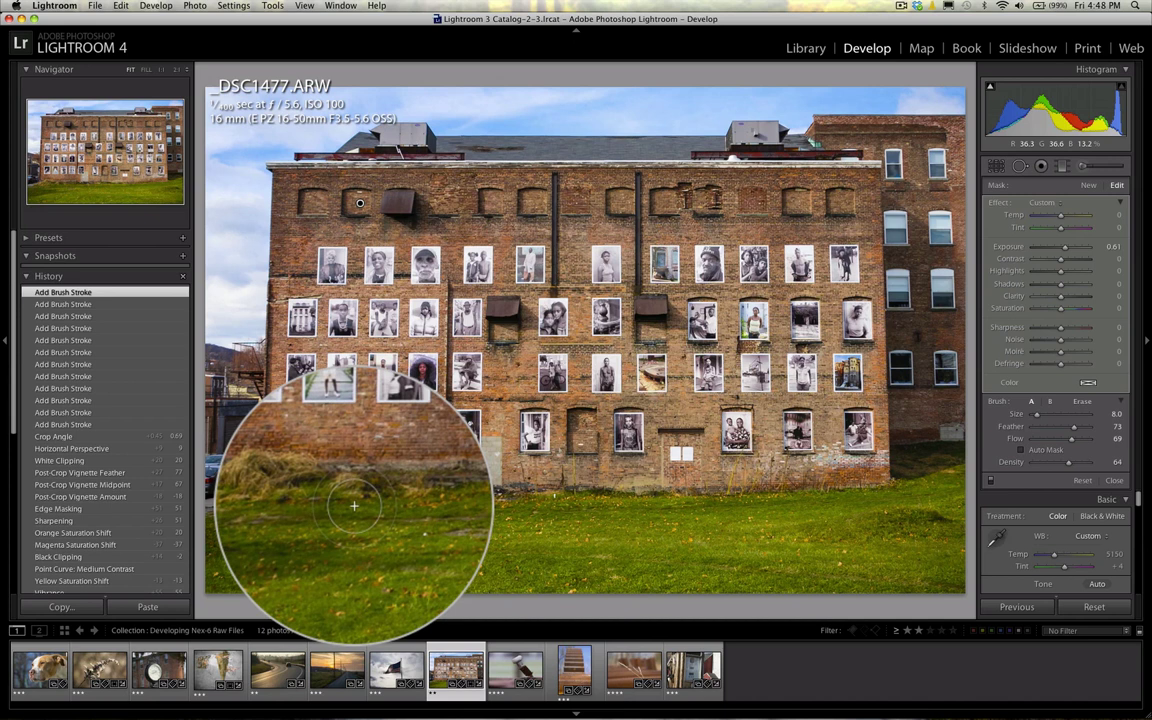
Brush the same exposure brightening over the lawn across the full width of the photo.
{"action": "mouse_move", "coordinate": [354, 506]}
{"action": "left_mouse_down"}
{"action": "mouse_move", "coordinate": [481, 531]}
{"action": "mouse_move", "coordinate": [595, 557]}
{"action": "mouse_move", "coordinate": [596, 567]}
{"action": "mouse_move", "coordinate": [657, 541]}
{"action": "mouse_move", "coordinate": [733, 534]}
{"action": "mouse_move", "coordinate": [789, 545]}
{"action": "left_mouse_up"}
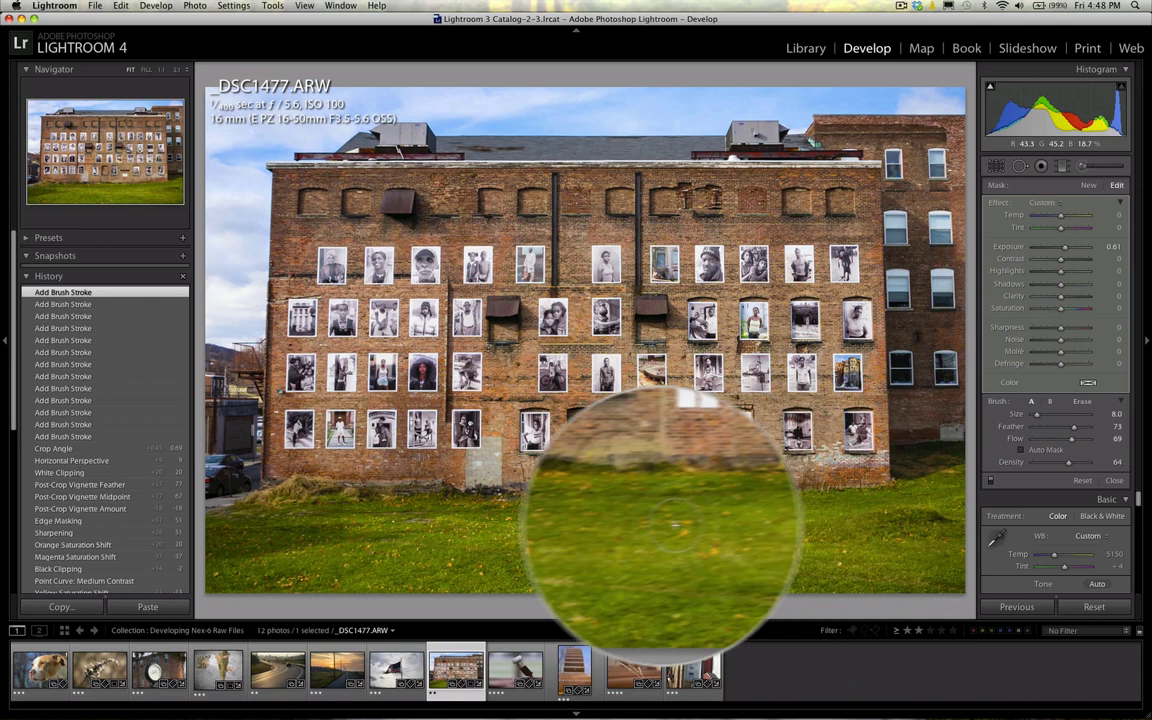
{"action": "left_click_drag", "start_coordinate": [676, 524], "coordinate": [437, 514]}
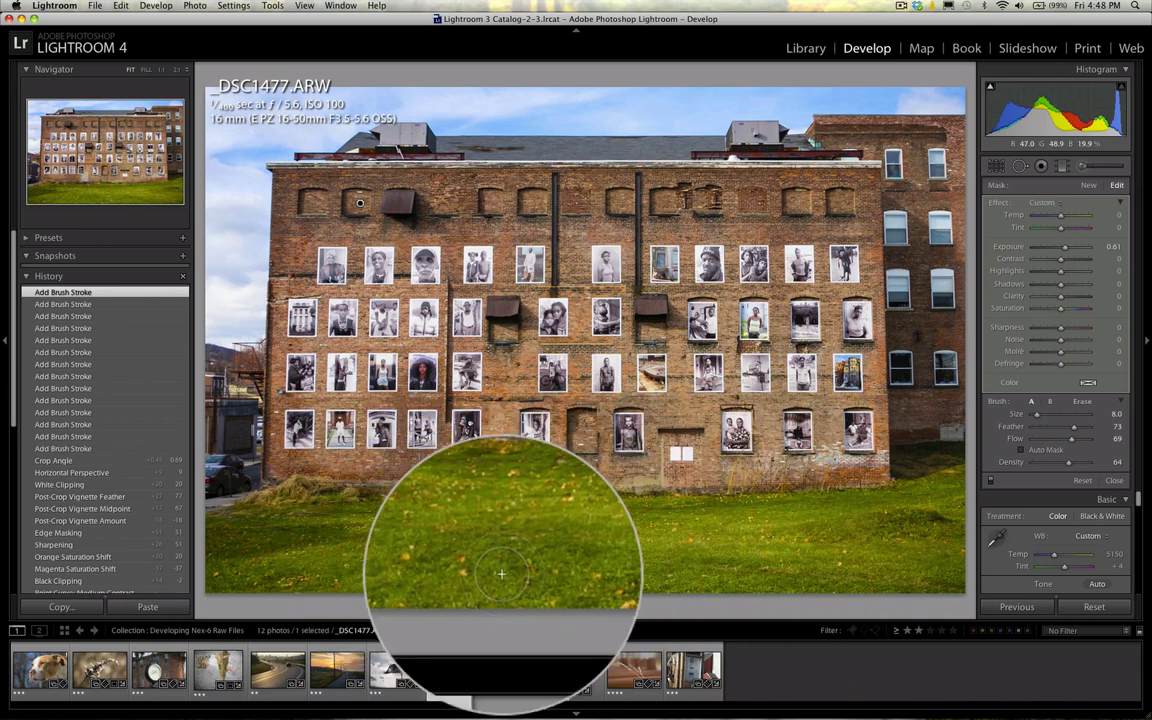
{"action": "mouse_move", "coordinate": [501, 573]}
{"action": "left_mouse_down"}
{"action": "mouse_move", "coordinate": [450, 553]}
{"action": "mouse_move", "coordinate": [347, 553]}
{"action": "mouse_move", "coordinate": [411, 527]}
{"action": "left_mouse_up"}
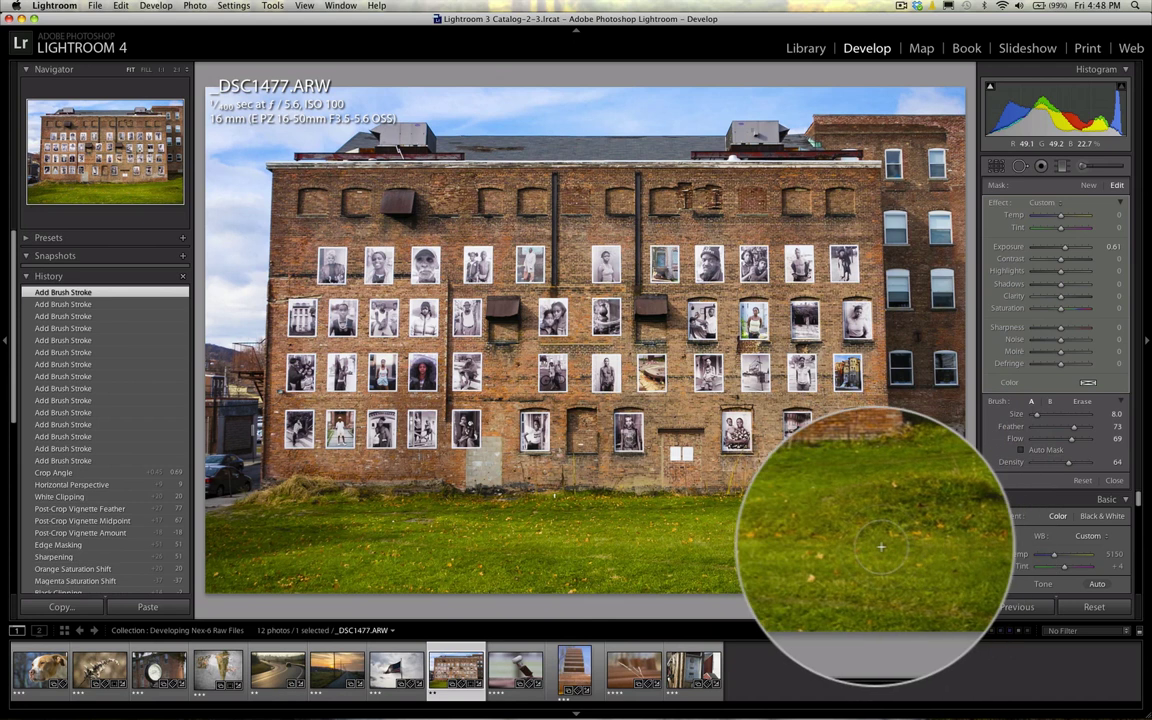
{"action": "left_click_drag", "start_coordinate": [880, 547], "coordinate": [771, 501]}
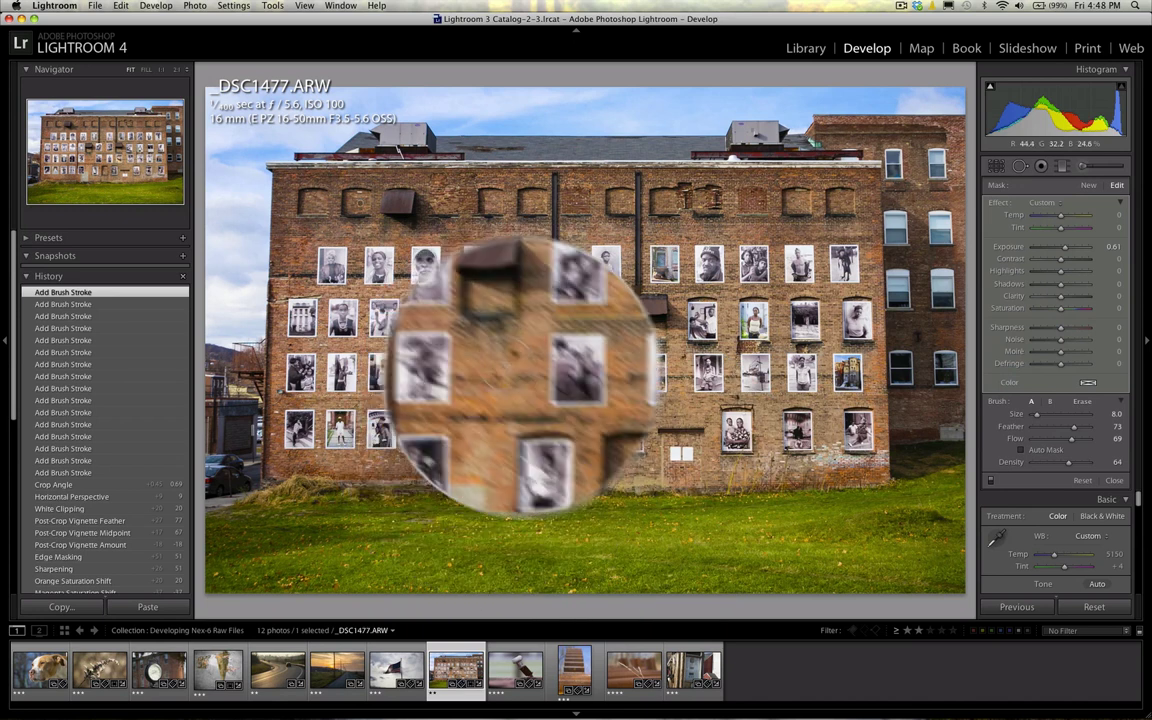
Extend the exposure brushing over the brick between the portraits, along the wall's base and around the upper bricked-in windows.
{"action": "left_click_drag", "start_coordinate": [514, 360], "coordinate": [280, 412]}
{"action": "mouse_move", "coordinate": [355, 460]}
{"action": "left_mouse_down"}
{"action": "mouse_move", "coordinate": [411, 501]}
{"action": "mouse_move", "coordinate": [424, 488]}
{"action": "mouse_move", "coordinate": [527, 488]}
{"action": "mouse_move", "coordinate": [553, 462]}
{"action": "mouse_move", "coordinate": [686, 476]}
{"action": "mouse_move", "coordinate": [800, 455]}
{"action": "mouse_move", "coordinate": [890, 485]}
{"action": "left_mouse_up"}
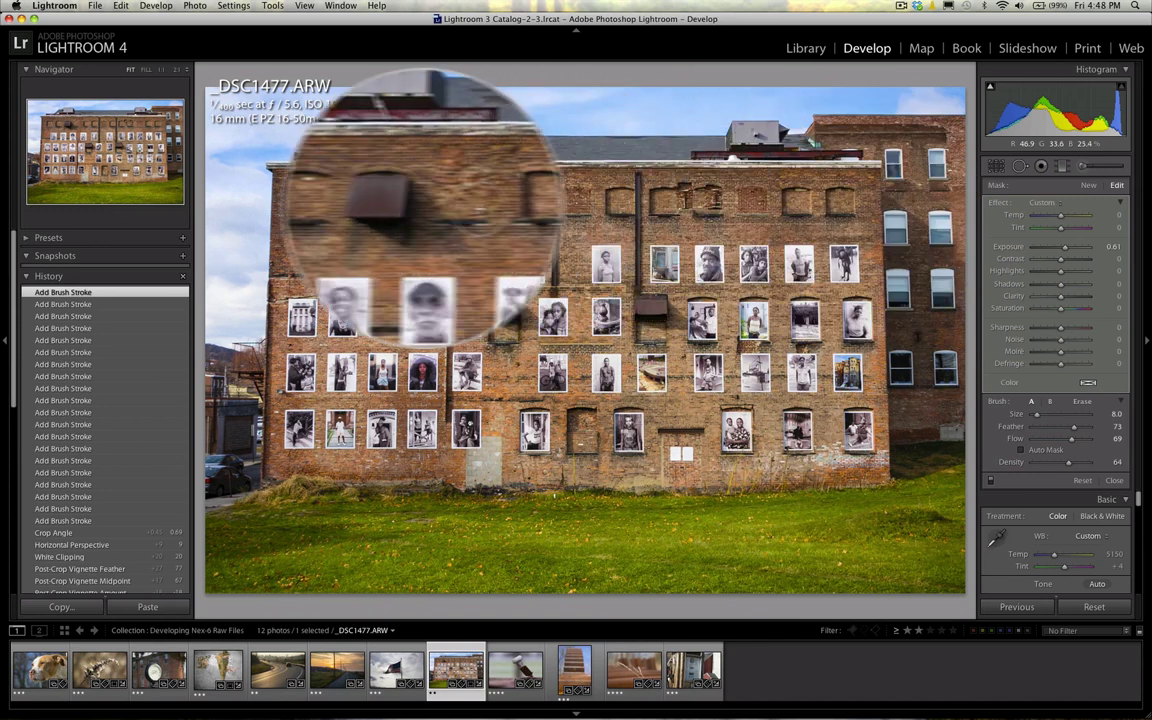
{"action": "mouse_move", "coordinate": [411, 206]}
{"action": "left_mouse_down"}
{"action": "mouse_move", "coordinate": [298, 200]}
{"action": "mouse_move", "coordinate": [345, 203]}
{"action": "left_mouse_up"}
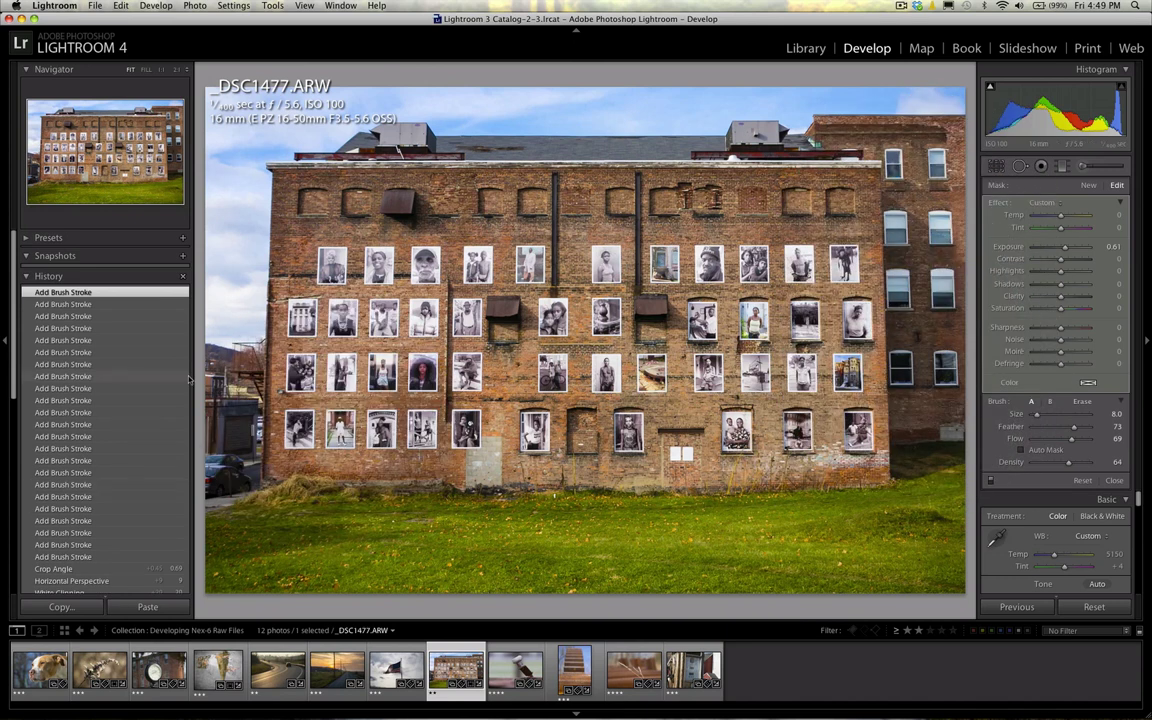
Display the building photo full screen with all panels hidden and the lights out.
{"action": "key", "text": "shift+Tab"}
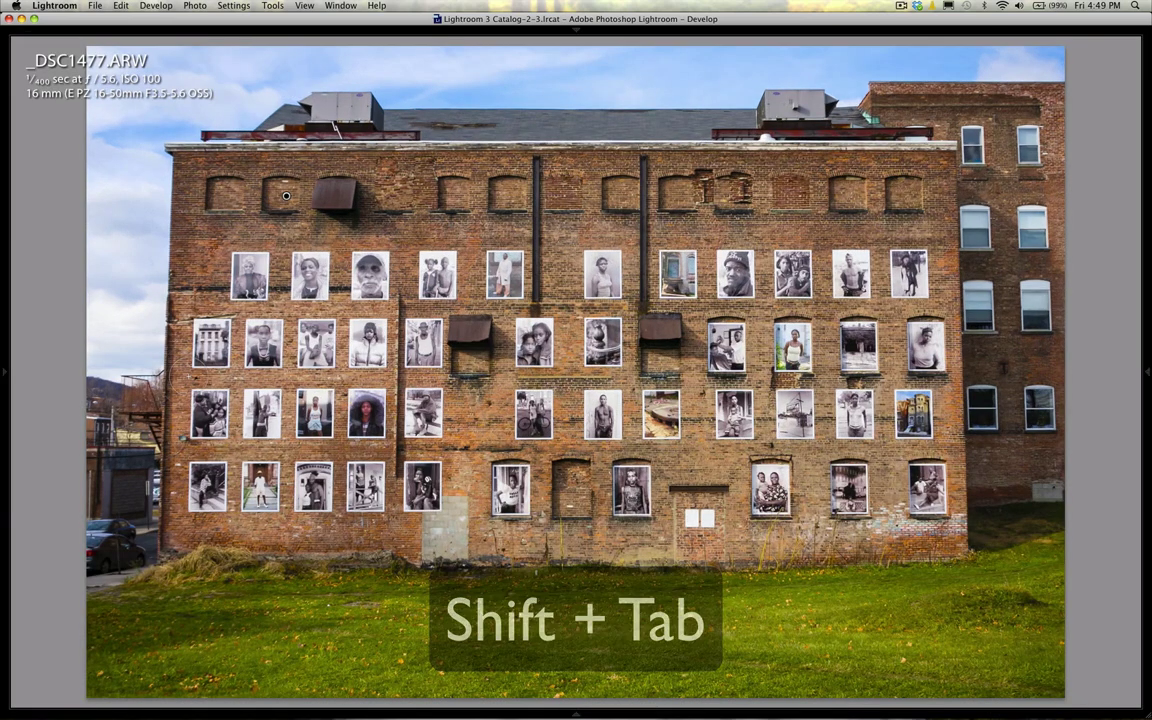
{"action": "key", "text": "f"}
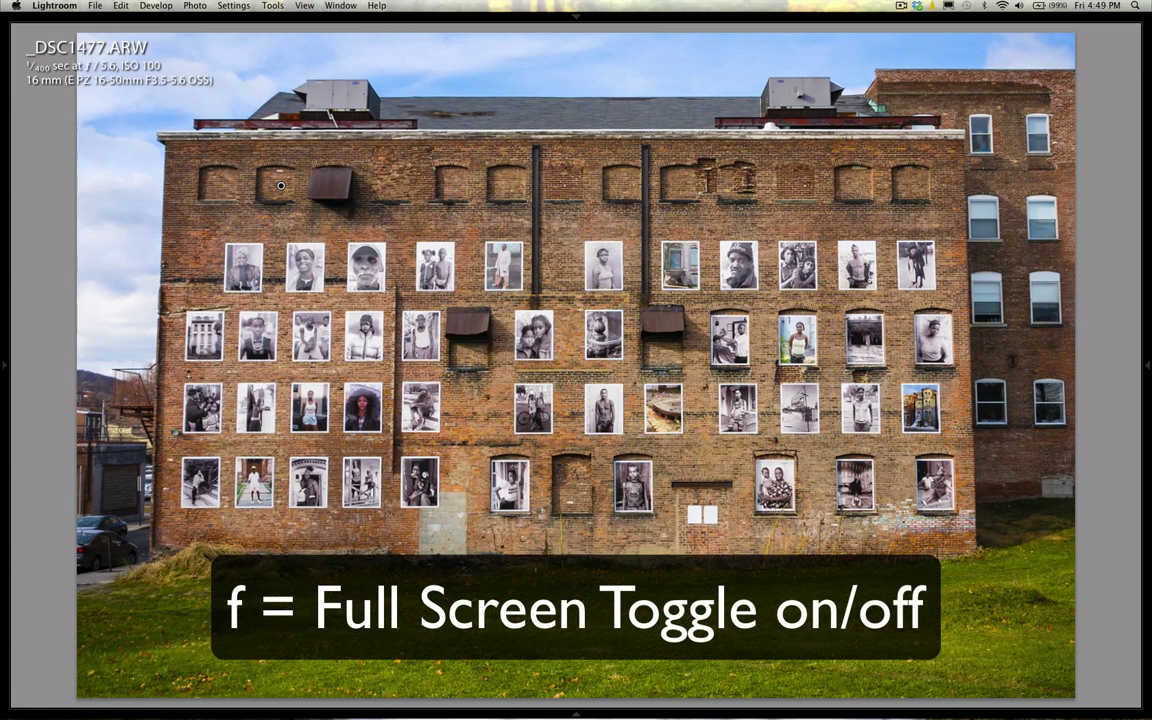
{"action": "key", "text": "f"}
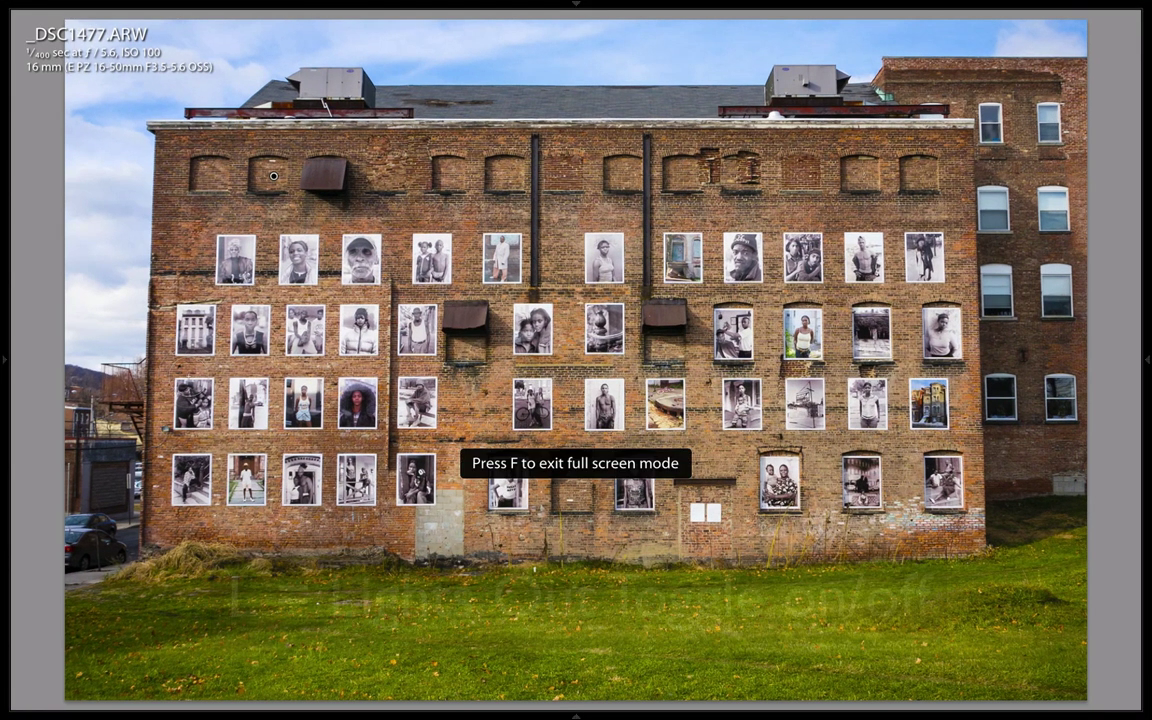
{"action": "key", "text": "l"}
{"action": "key", "text": "l"}
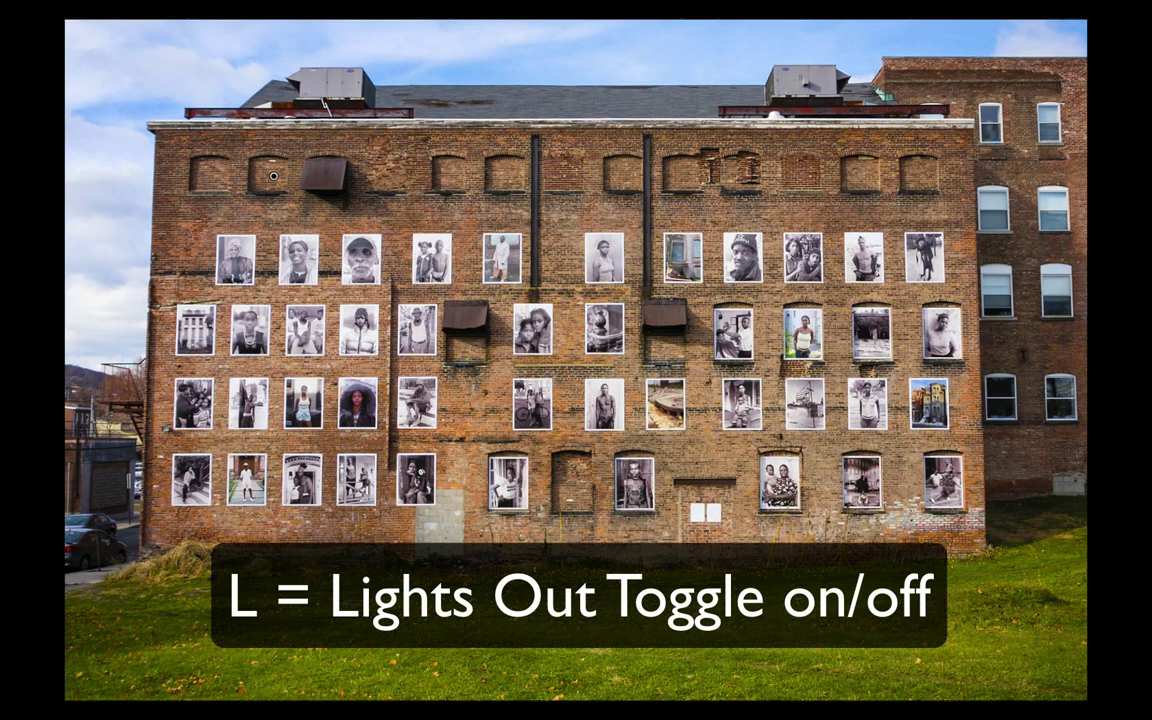
Compare the building photo before and after the edits, and return to the normal view with the panels shown.
{"action": "key", "text": "backslash"}
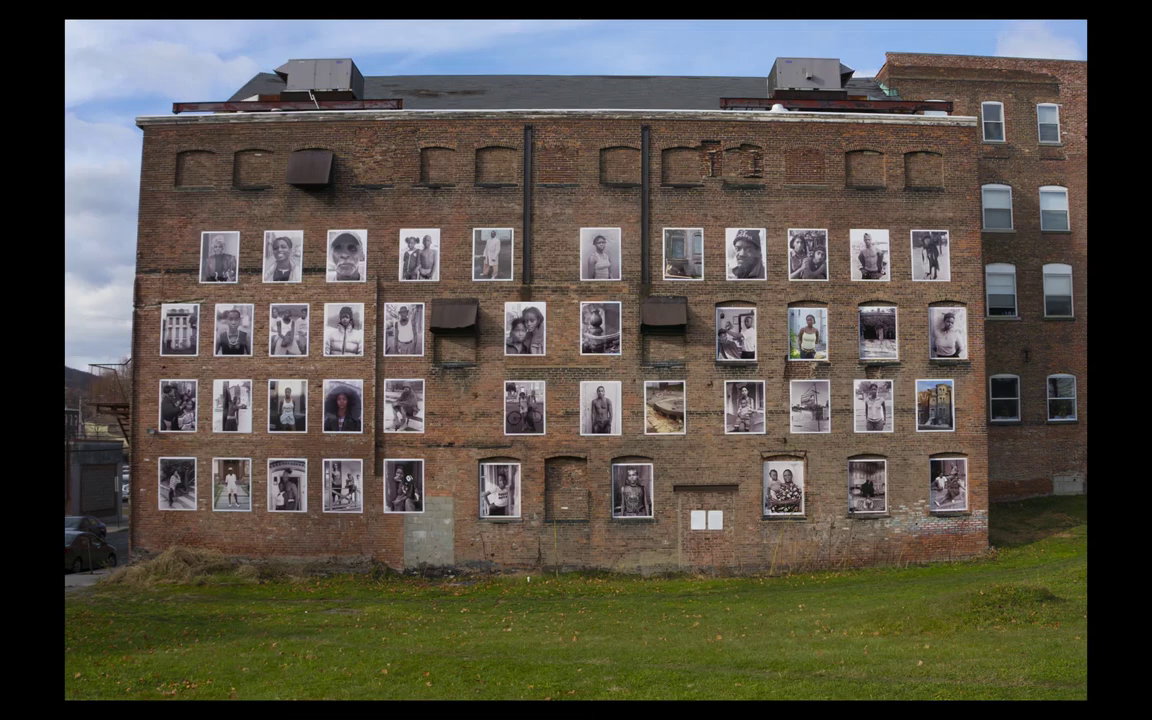
{"action": "key", "text": "backslash"}
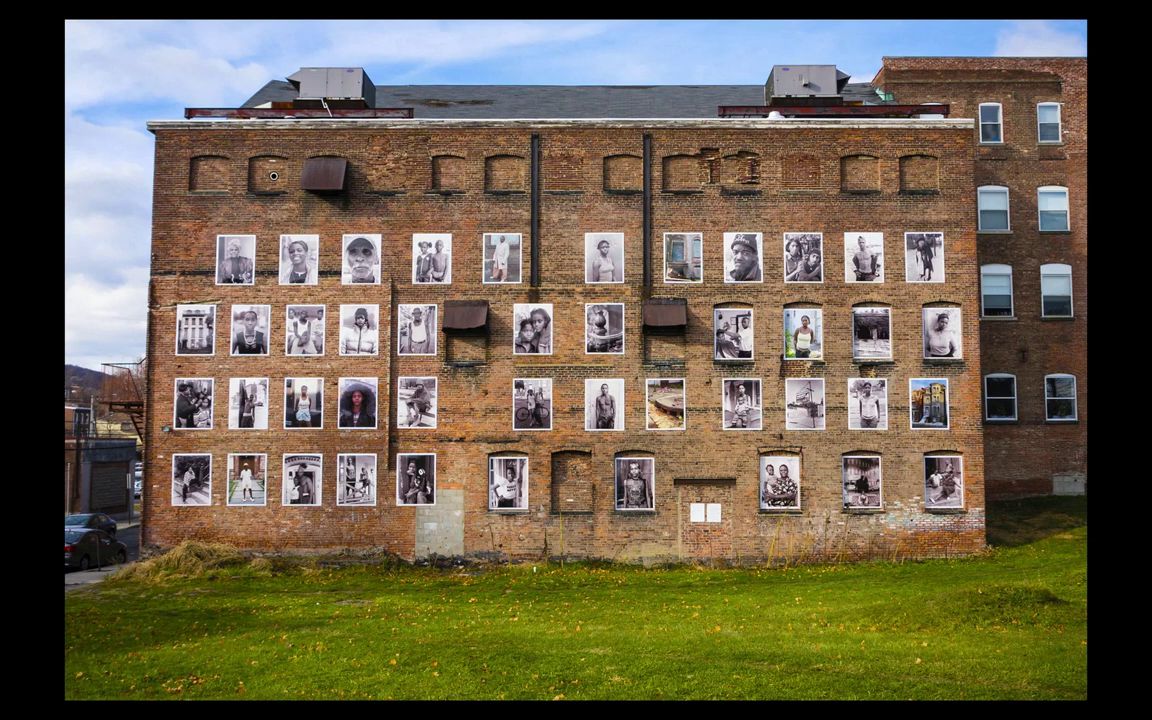
{"action": "key", "text": "backslash"}
{"action": "key", "text": "backslash"}
{"action": "key", "text": "f"}
{"action": "key", "text": "f"}
{"action": "key", "text": "f"}
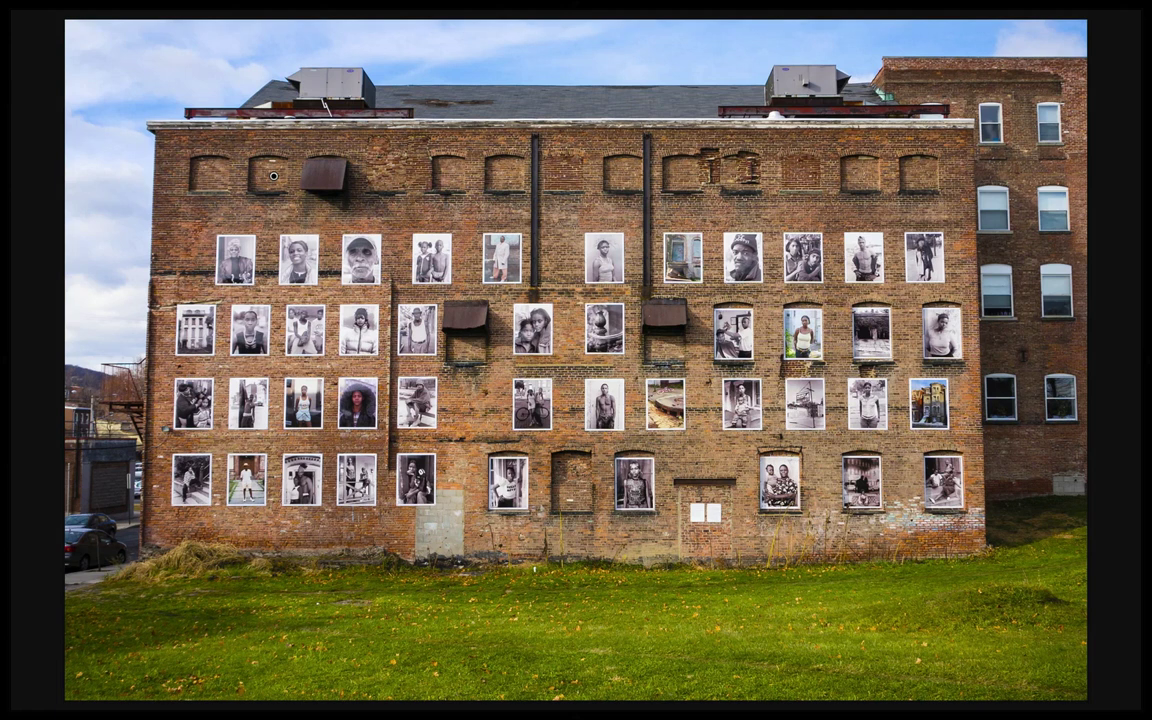
{"action": "key", "text": "f"}
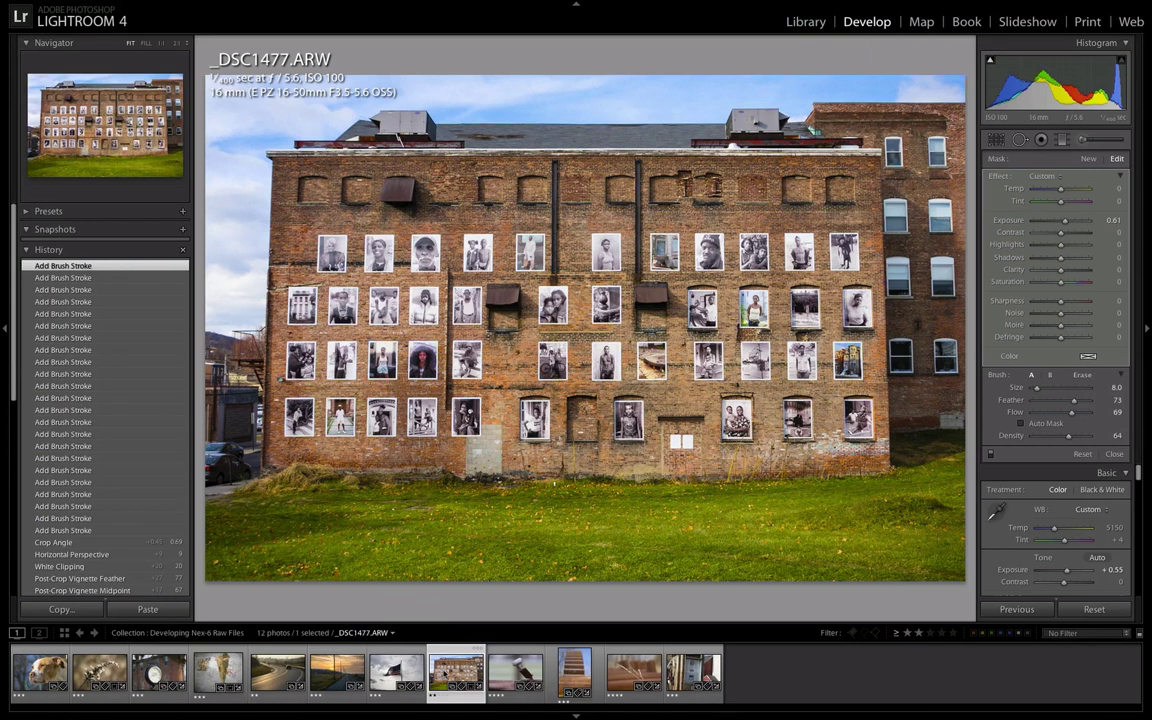
Open the dried plant photo _DSC1260 and filter the filmstrip to photos rated three stars or higher.
{"action": "left_click", "coordinate": [232, 670]}
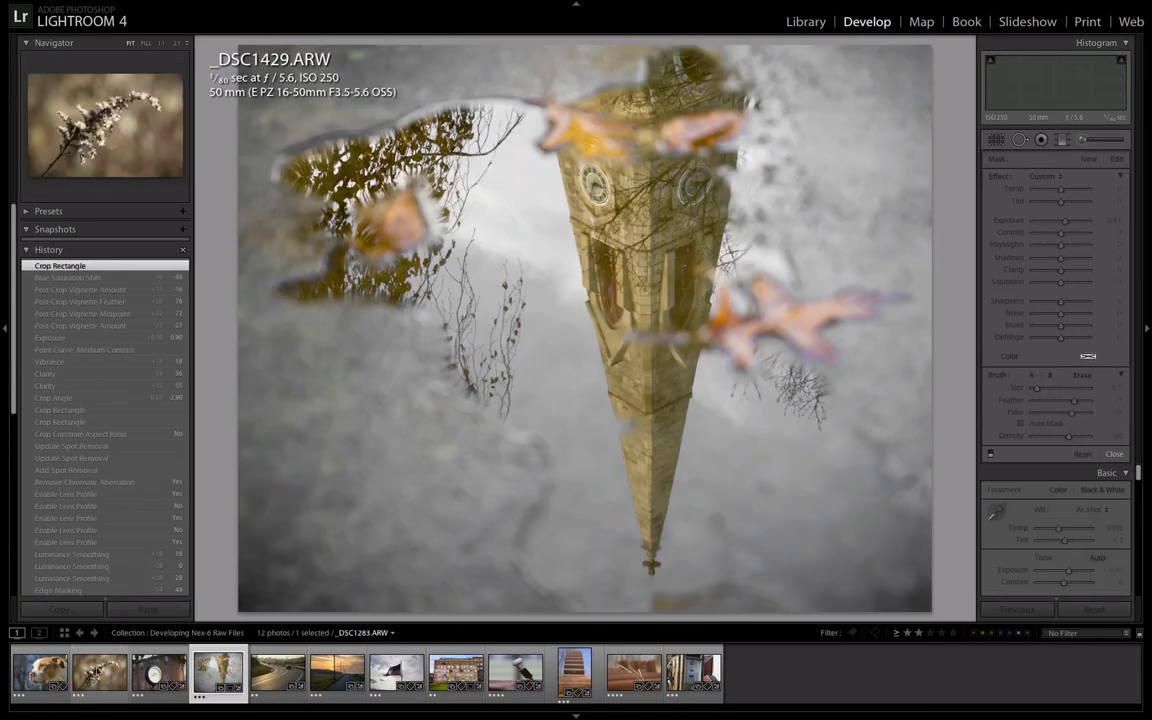
{"action": "left_click", "coordinate": [99, 670]}
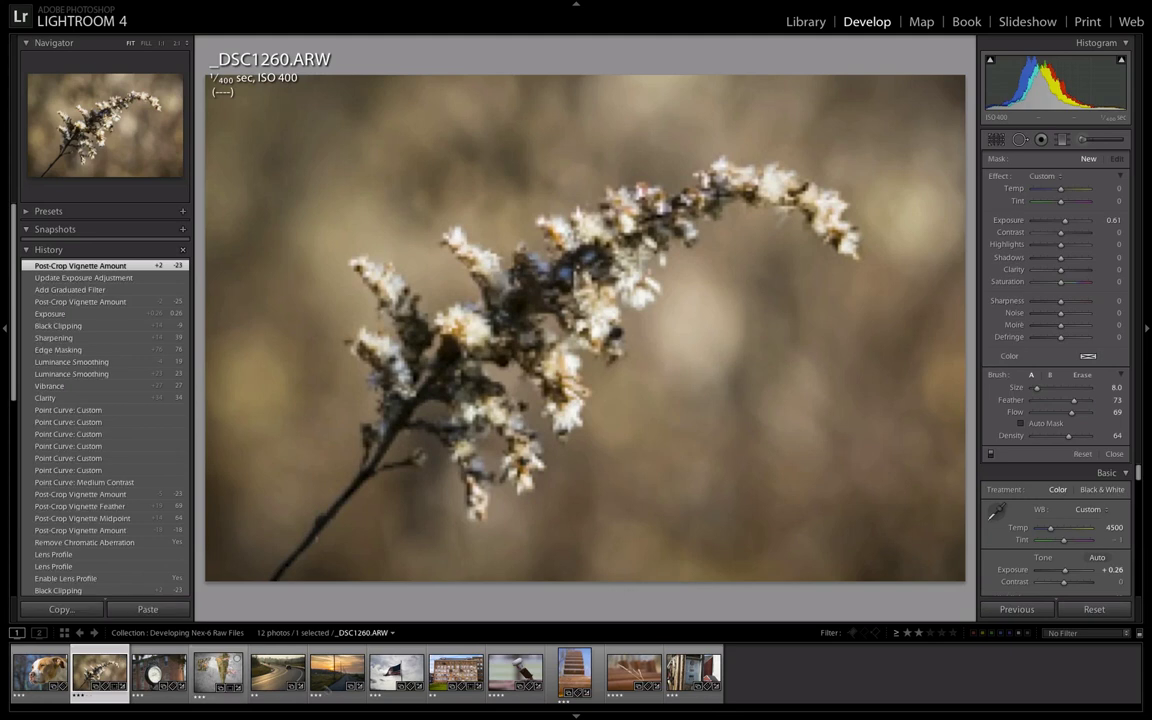
{"action": "left_click", "coordinate": [341, 678]}
{"action": "left_click", "coordinate": [930, 633]}
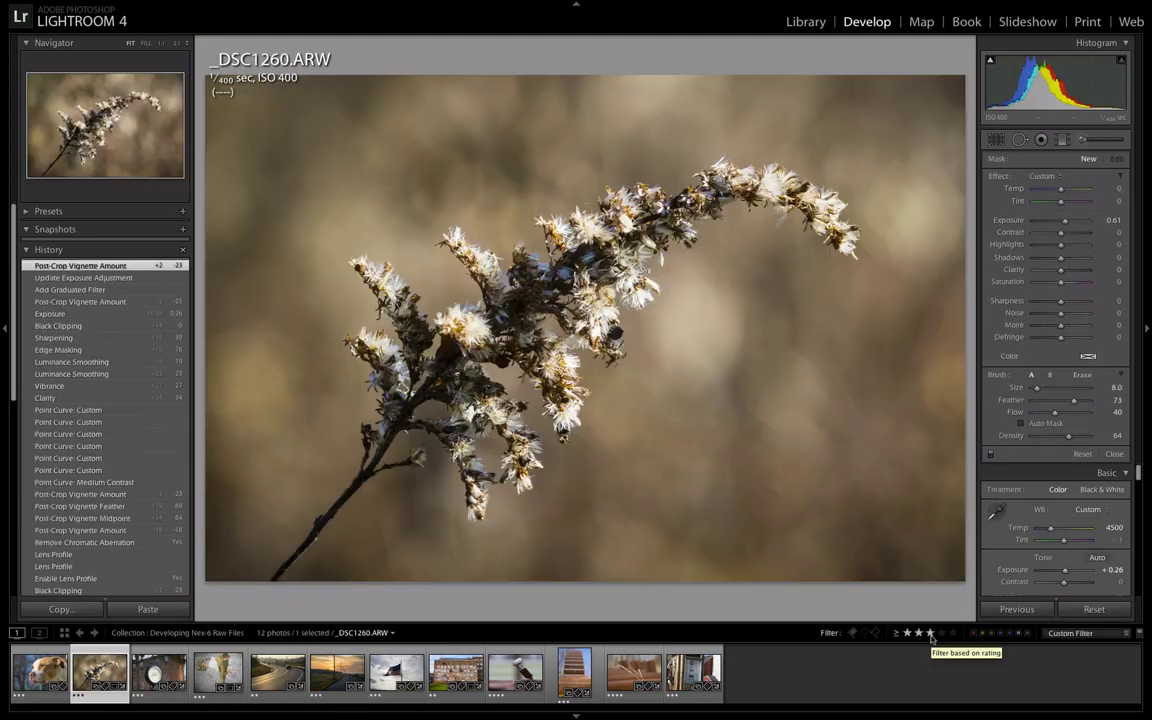